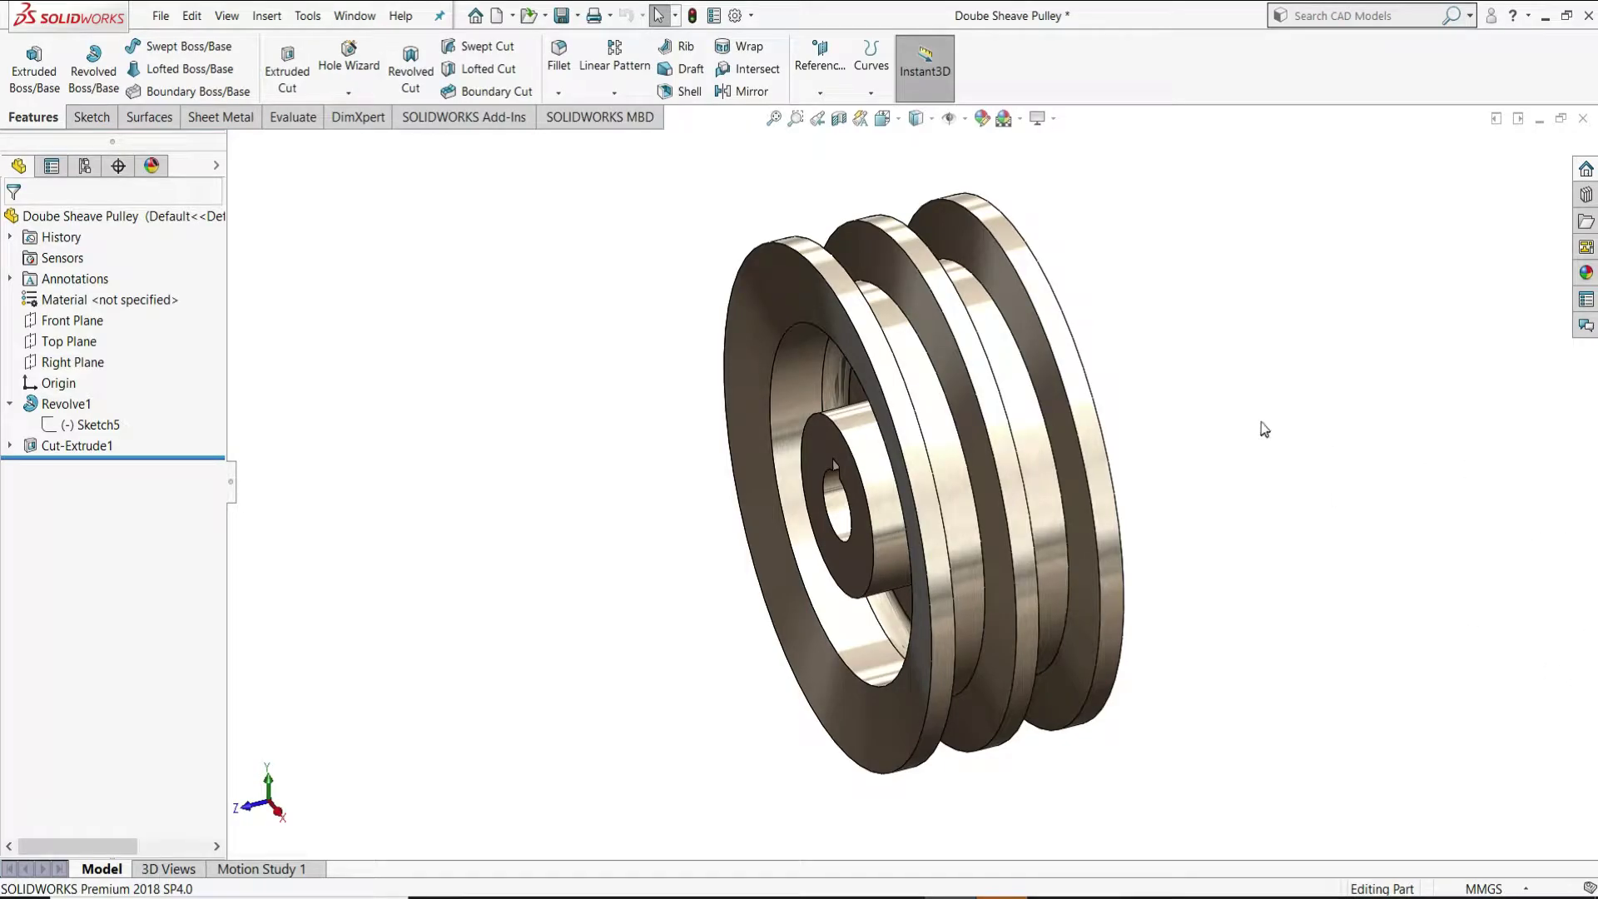
# - Orbit the finished pulley model to inspect it from different sides
pyautogui.moveTo(1177, 386); pyautogui.dragTo(932, 399, button='middle')
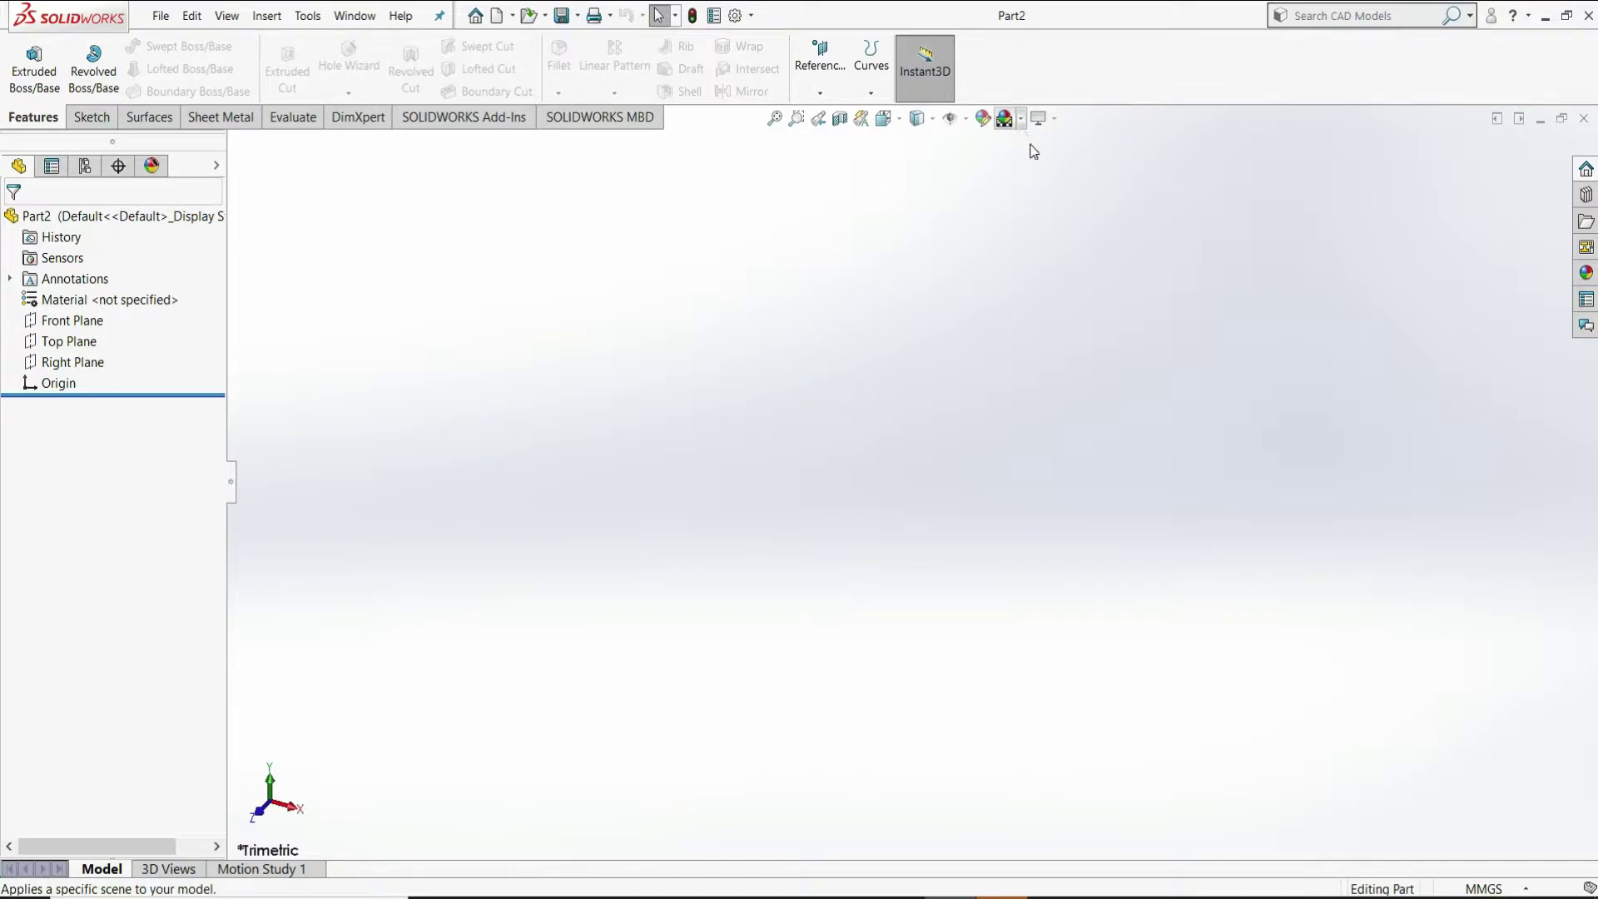
# - Apply the Plain White scene and start a new sketch on the Right Plane
pyautogui.click(1020, 118)
pyautogui.click(1033, 161)
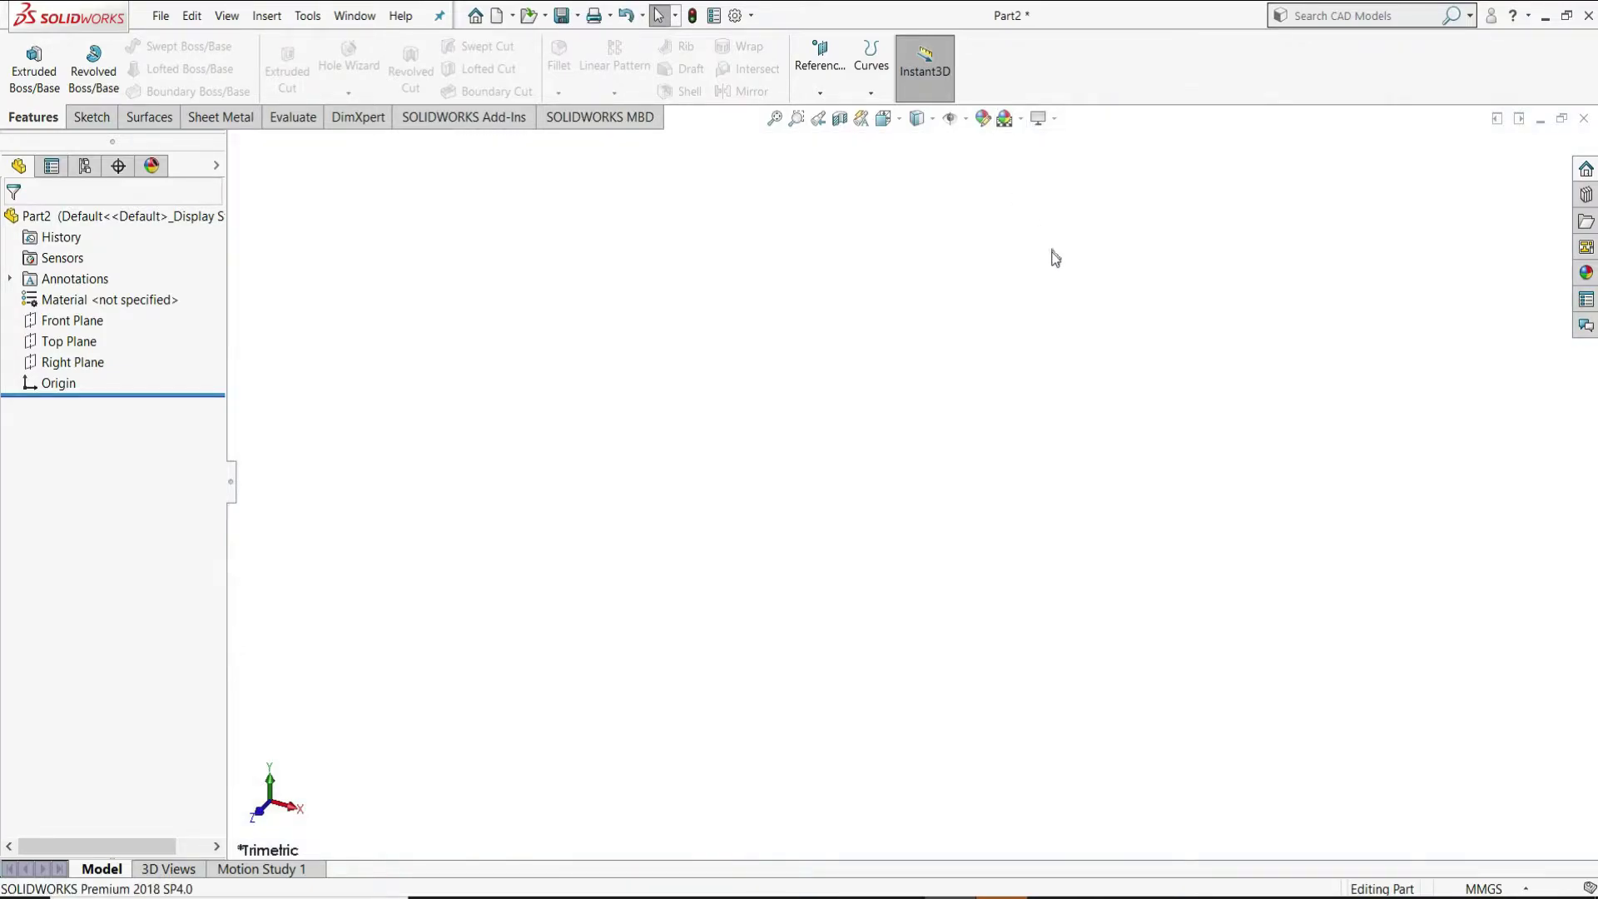
pyautogui.click(90, 369)
pyautogui.click(104, 340)
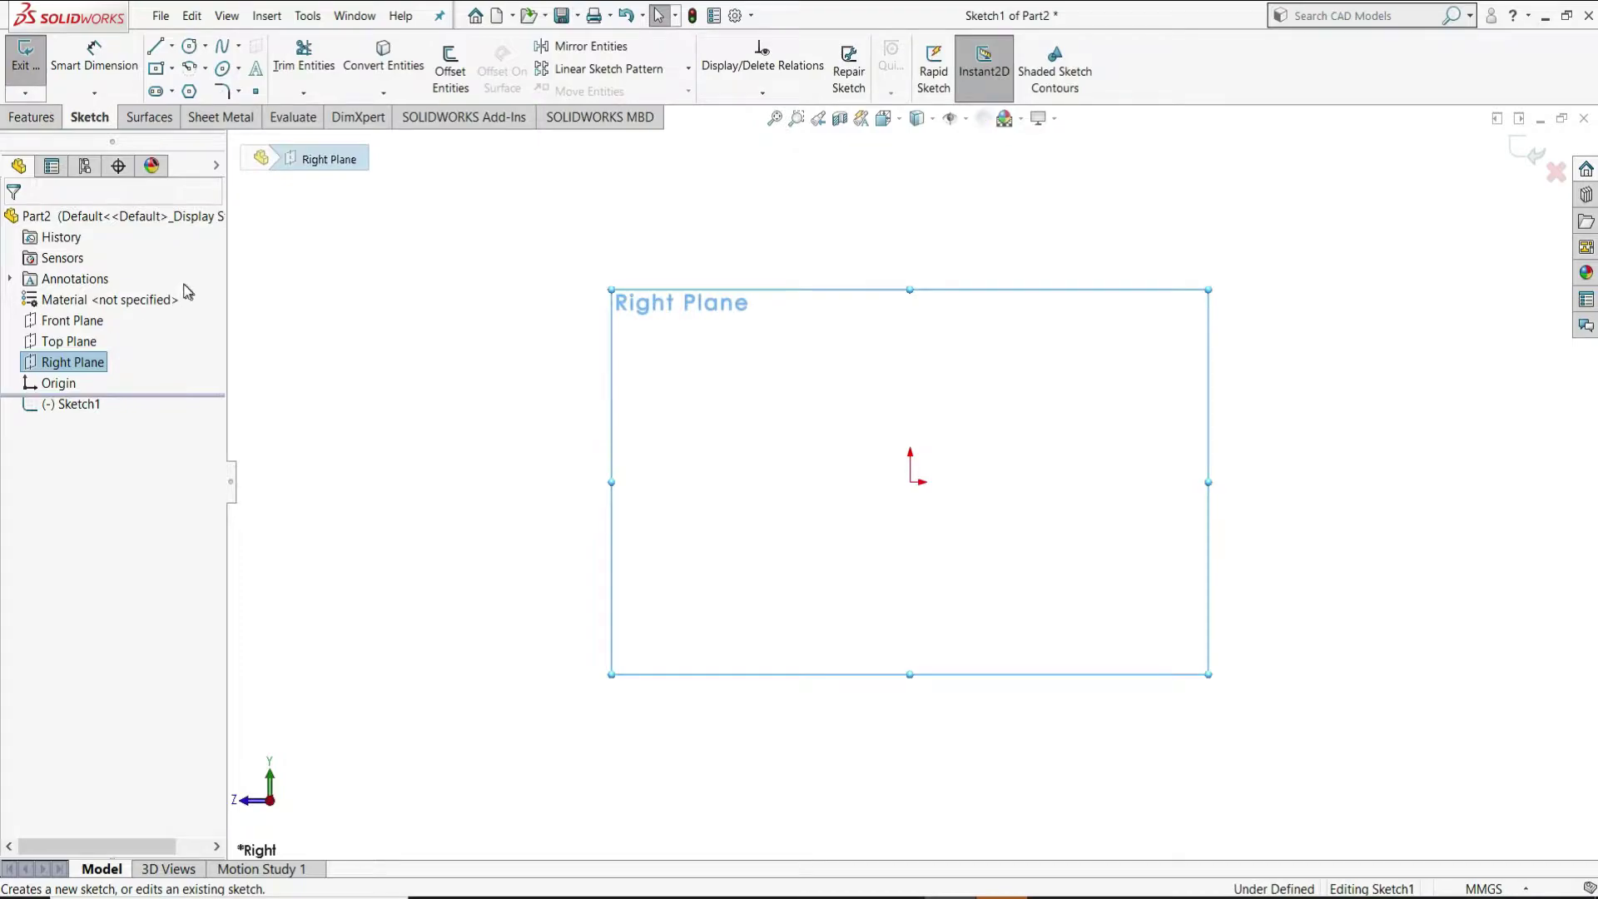
# - Draw a horizontal centreline extending equally left and right of the origin
pyautogui.click(171, 46)
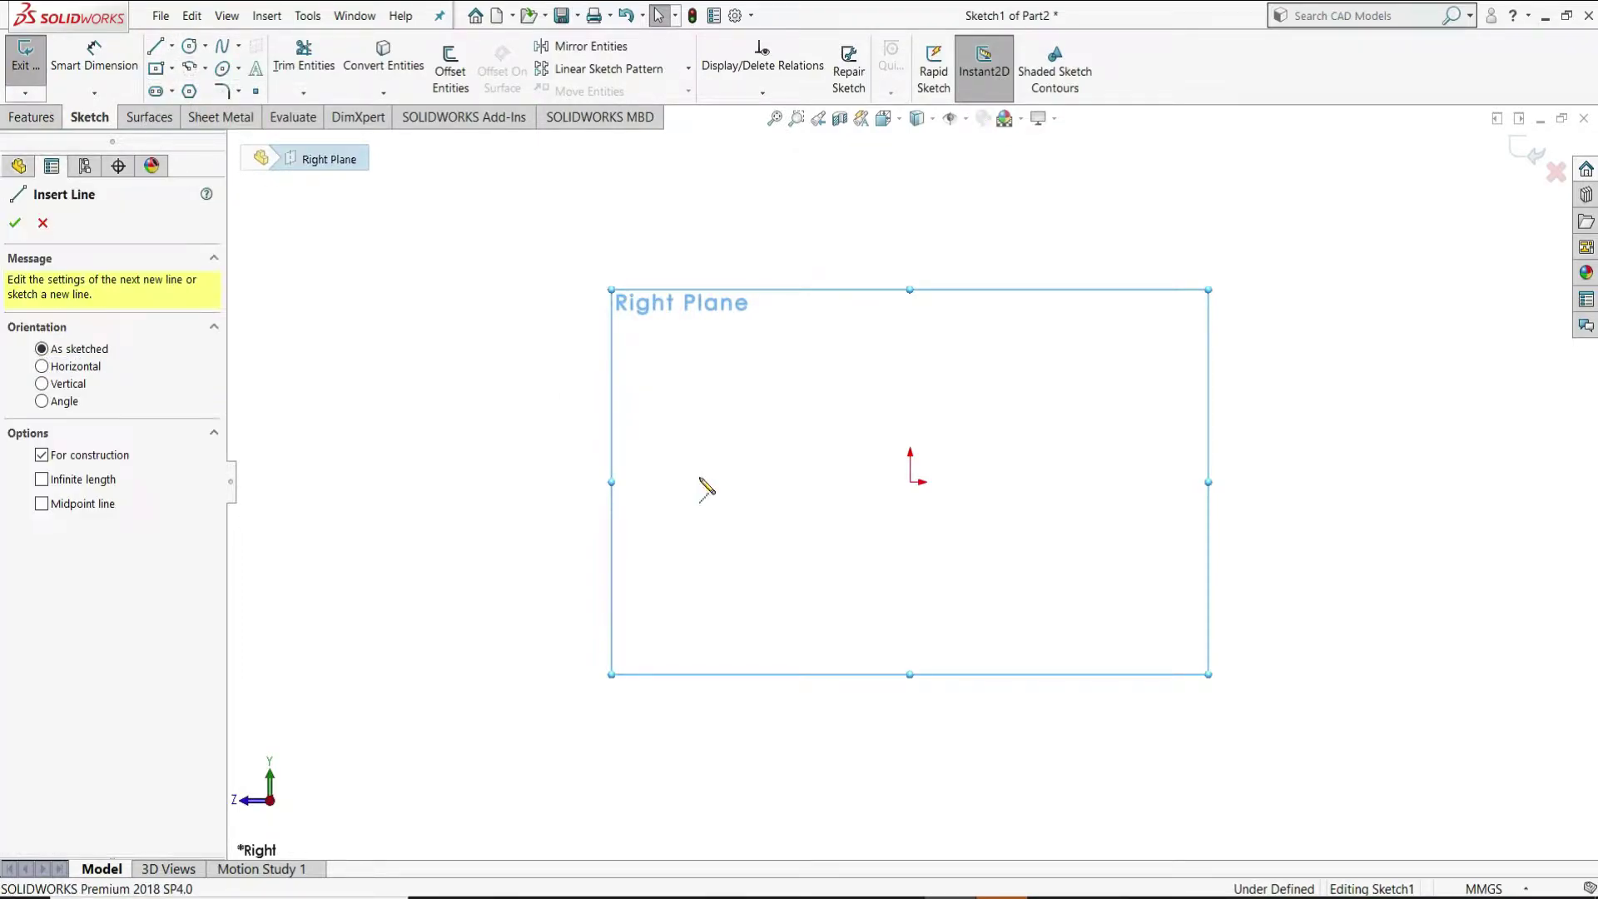
pyautogui.moveTo(910, 481); pyautogui.dragTo(709, 482)
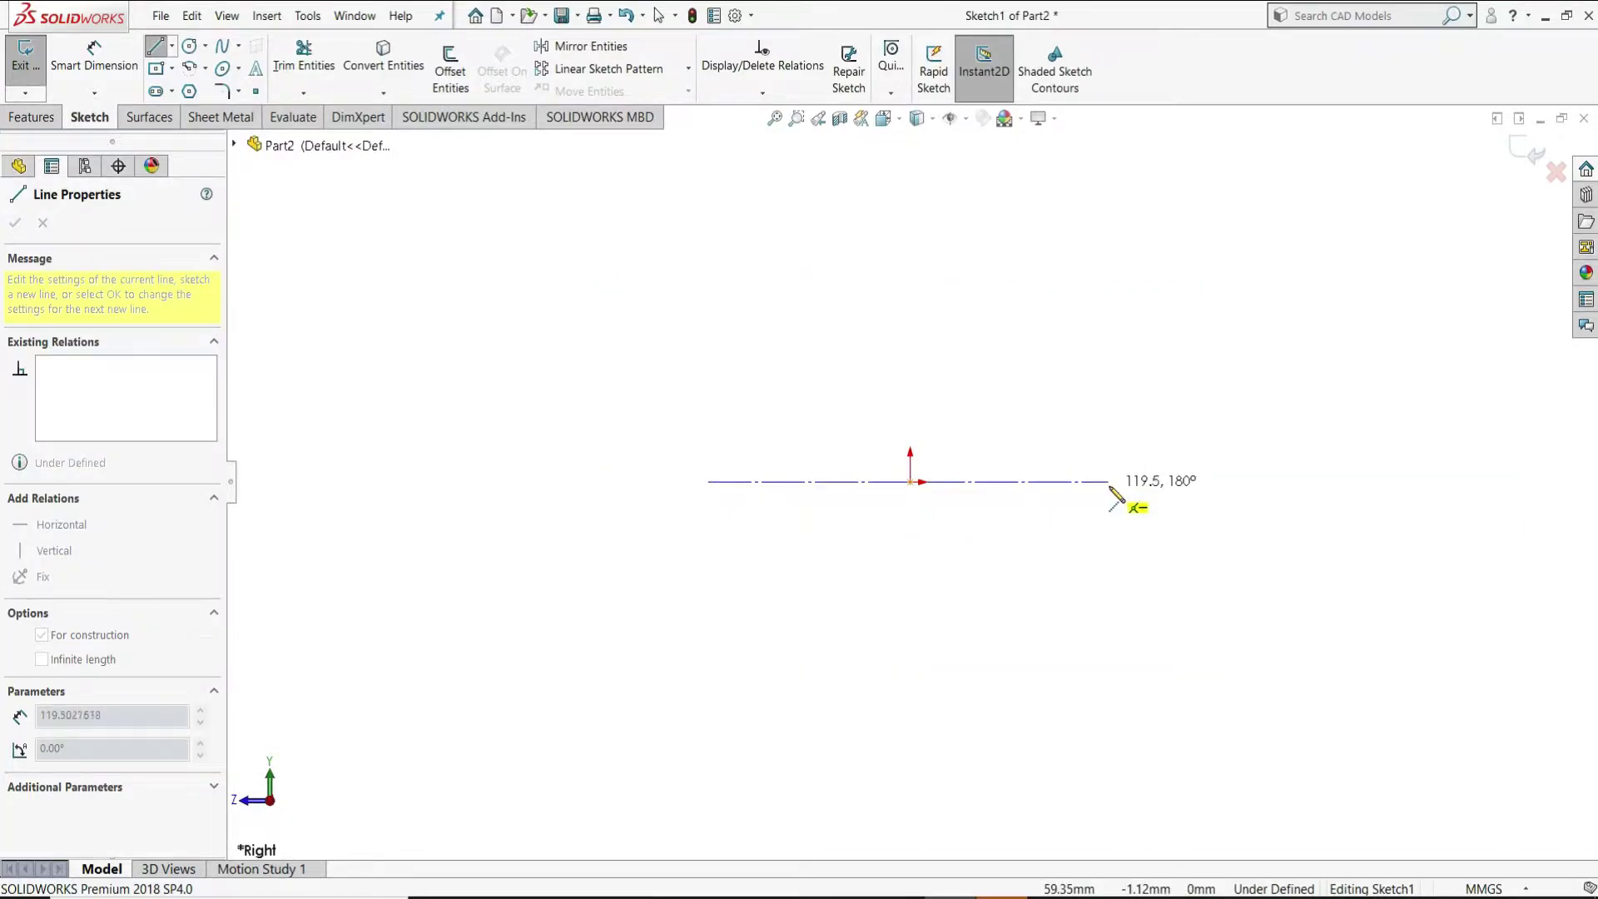
pyautogui.click(1109, 481)
pyautogui.rightClick(1151, 475)
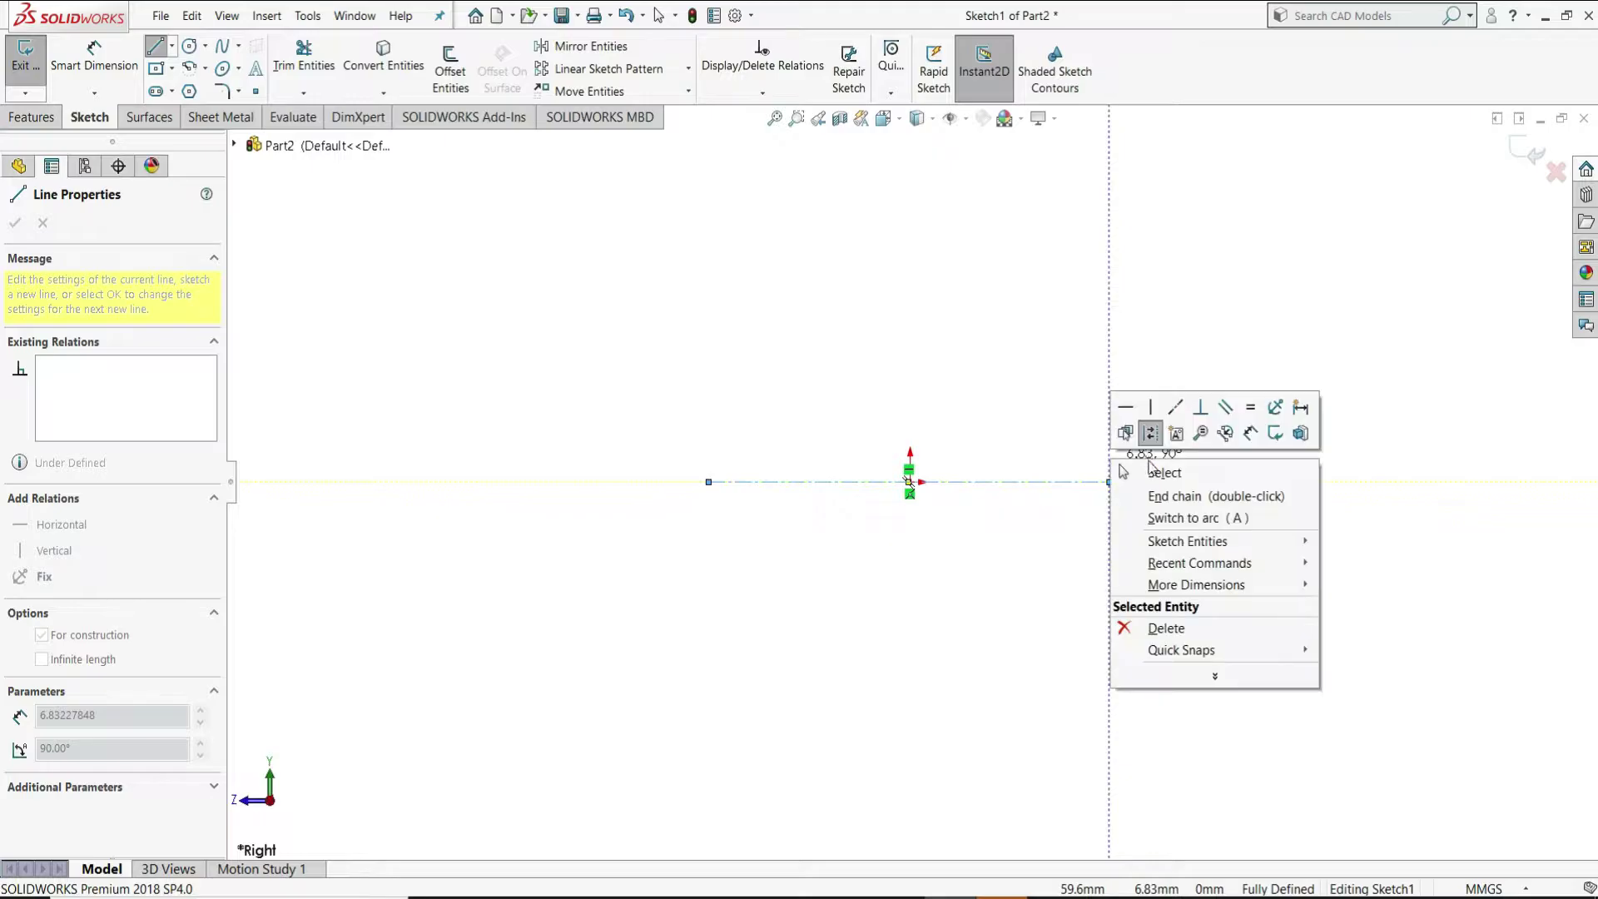
pyautogui.click(1147, 471)
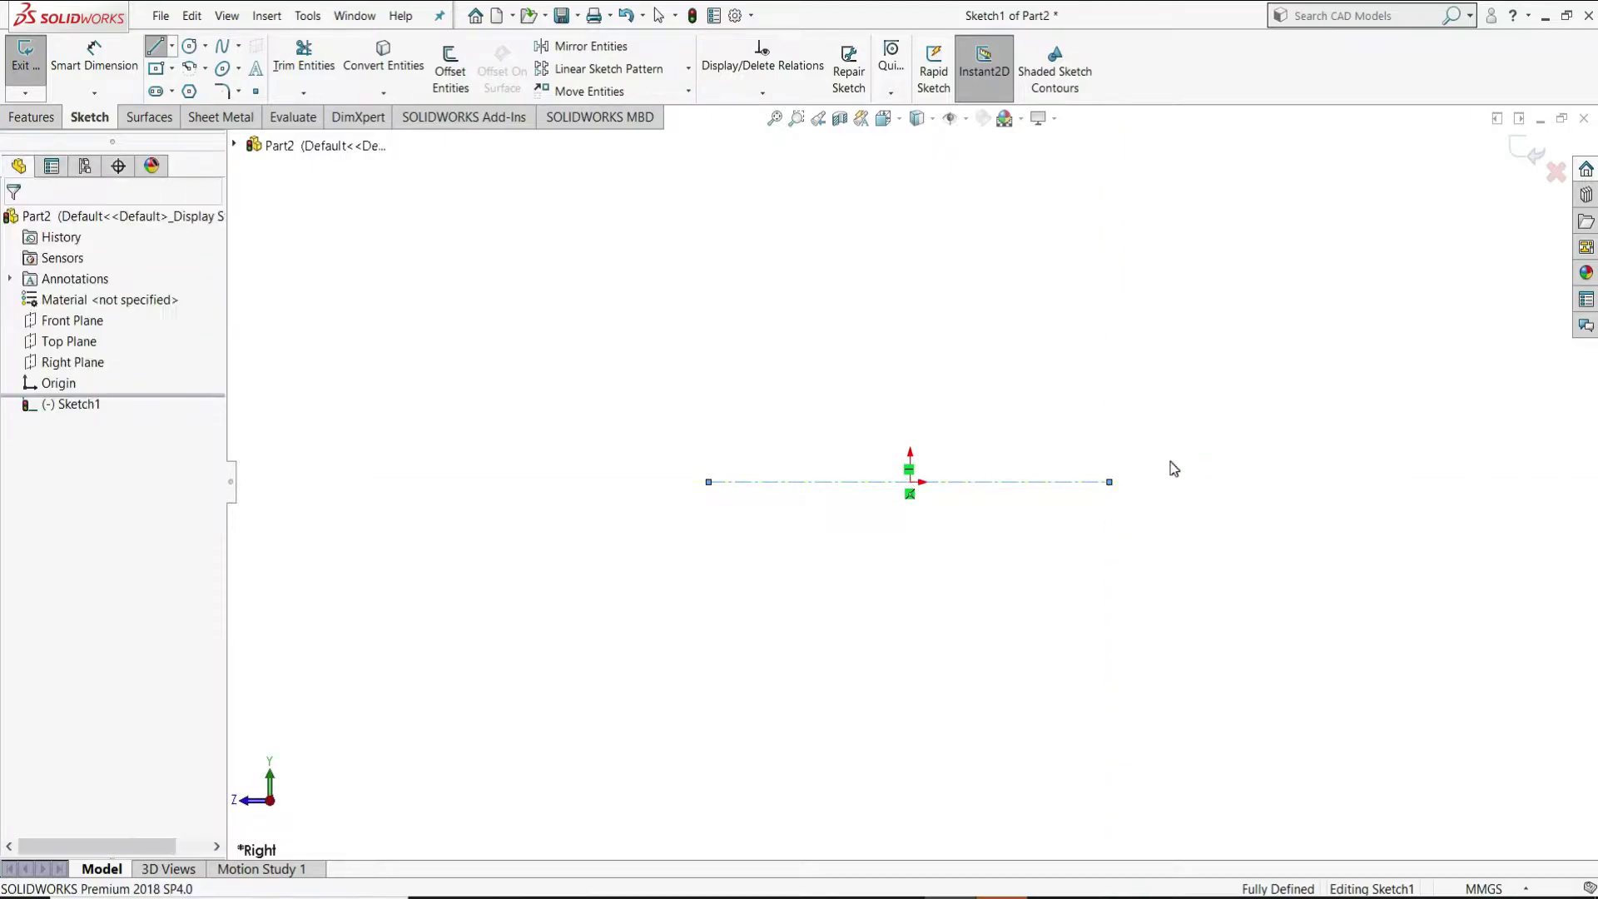
# - Draw a vertical centreline rising about 80 mm up from the origin
pyautogui.click(172, 47)
pyautogui.click(198, 86)
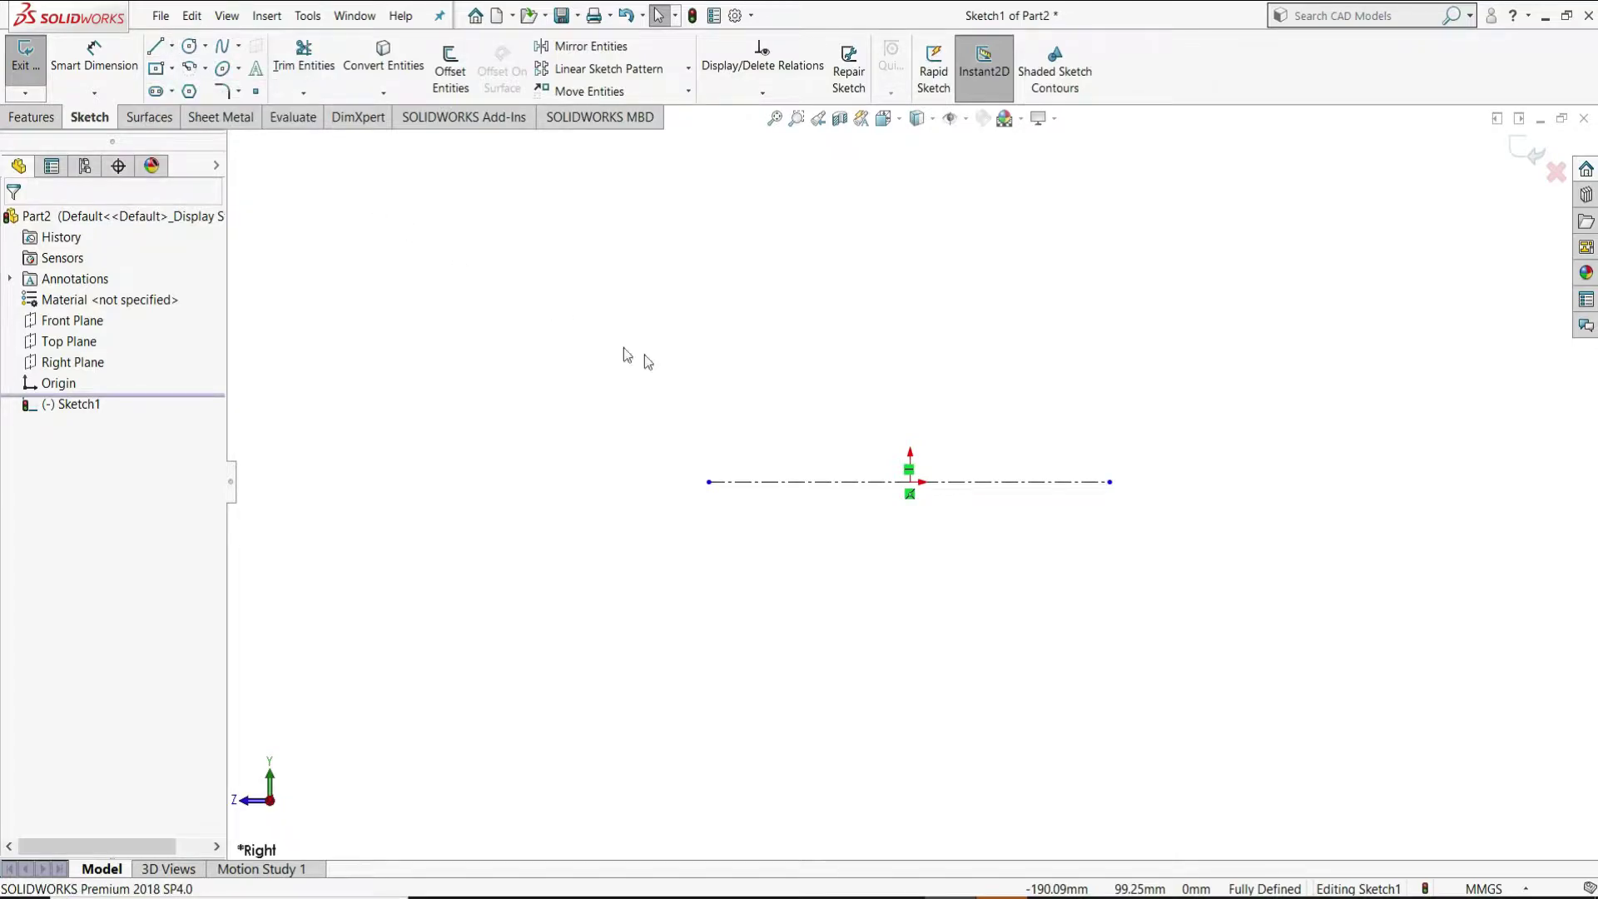
pyautogui.click(909, 481)
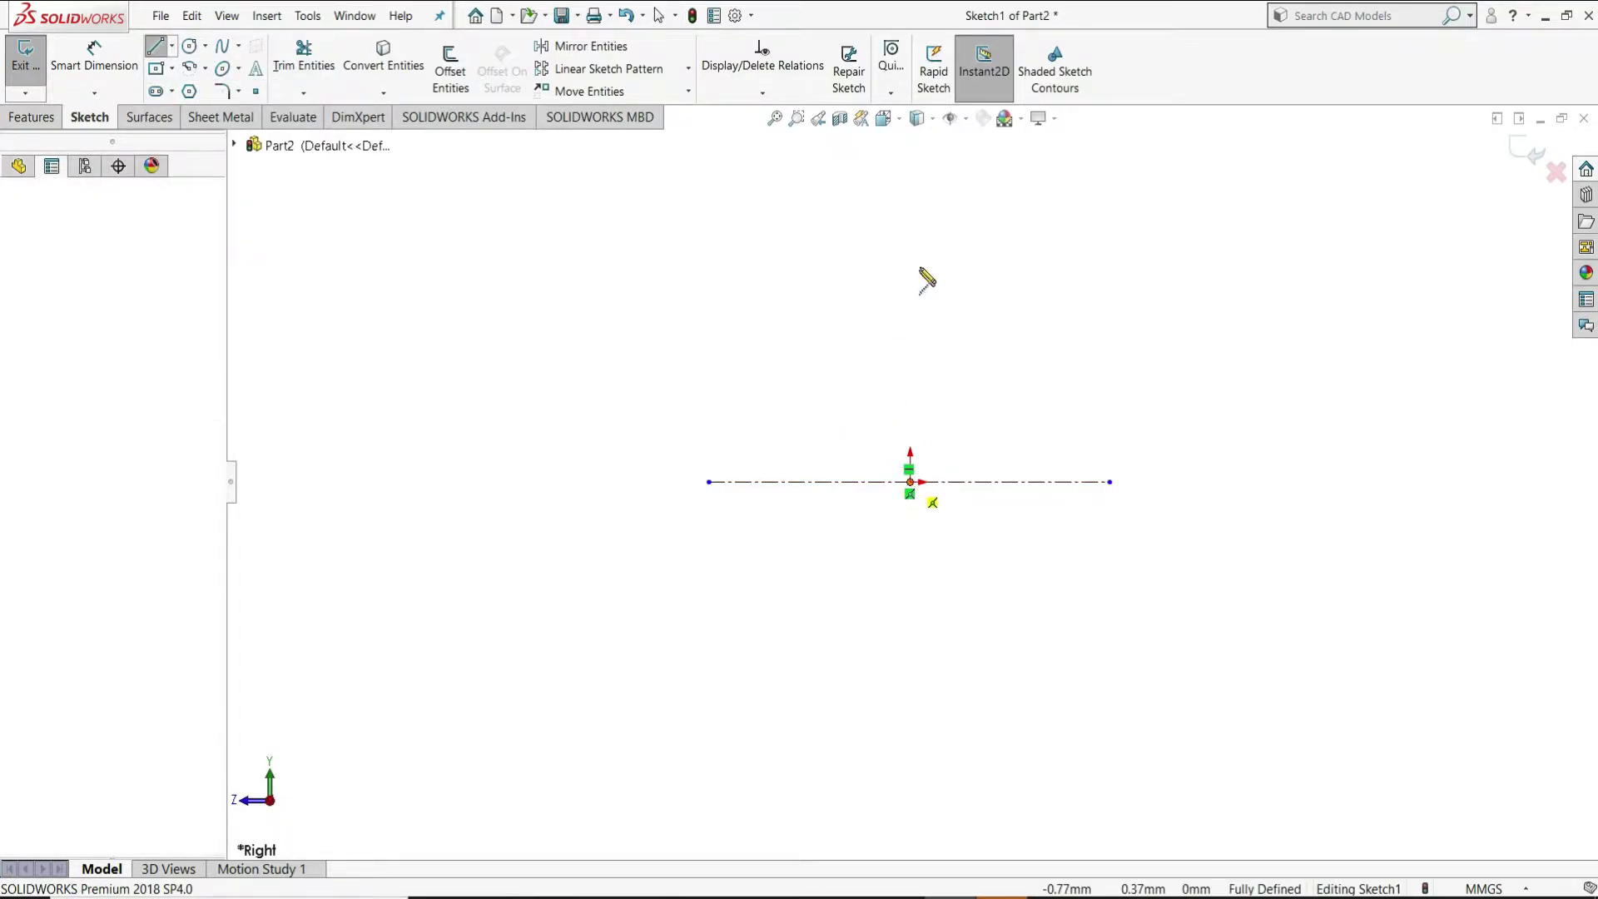
pyautogui.click(910, 202)
pyautogui.rightClick(910, 203)
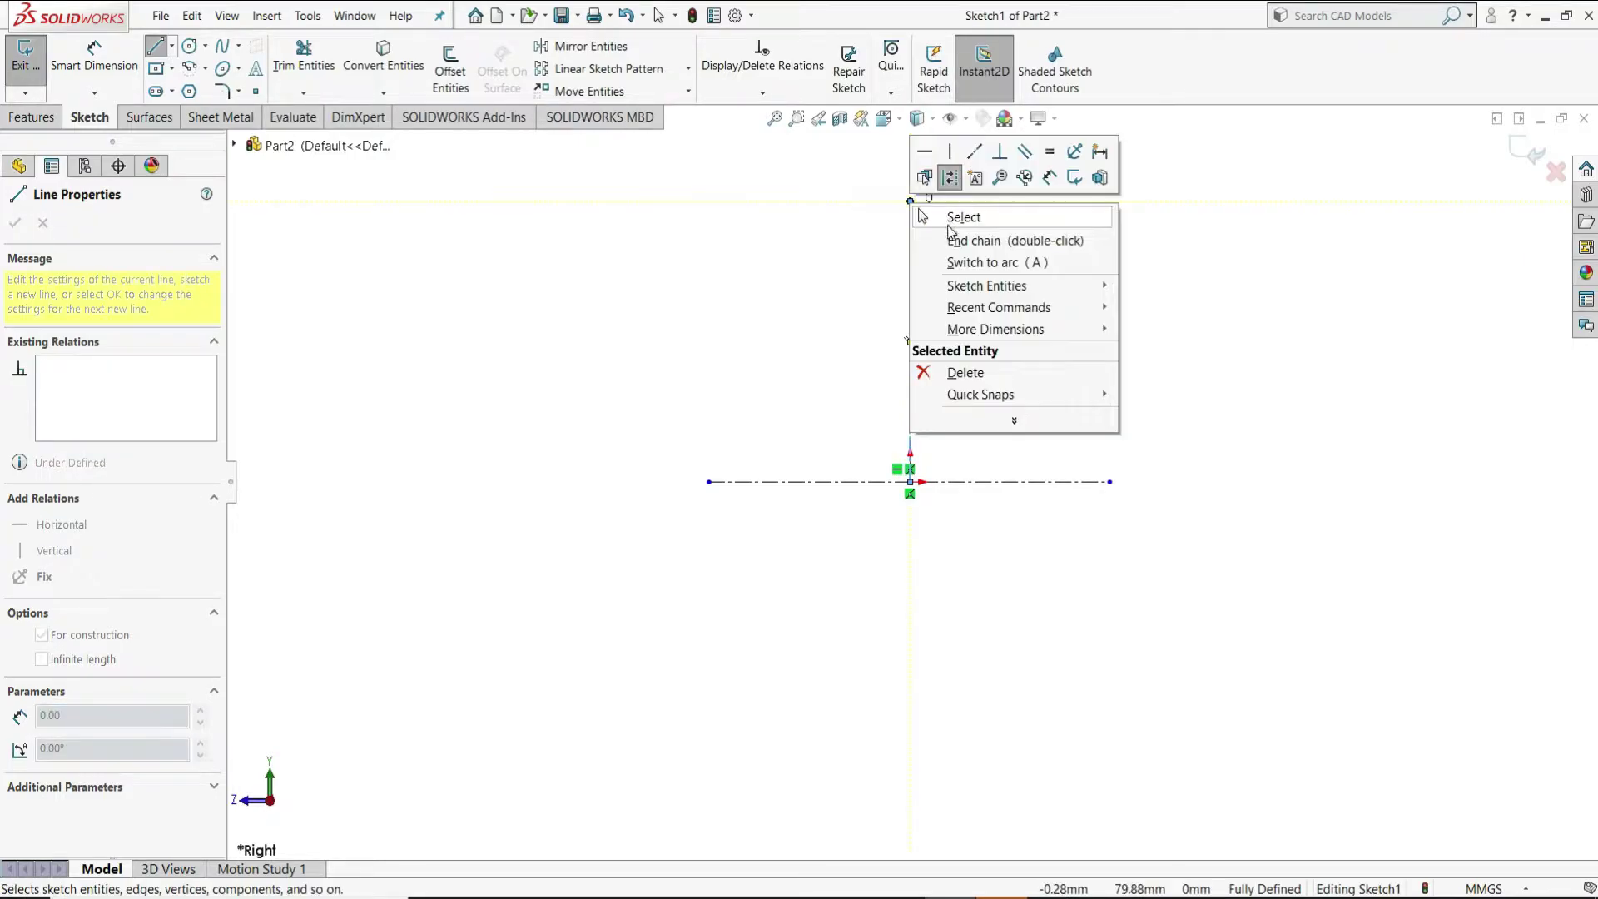
pyautogui.click(949, 223)
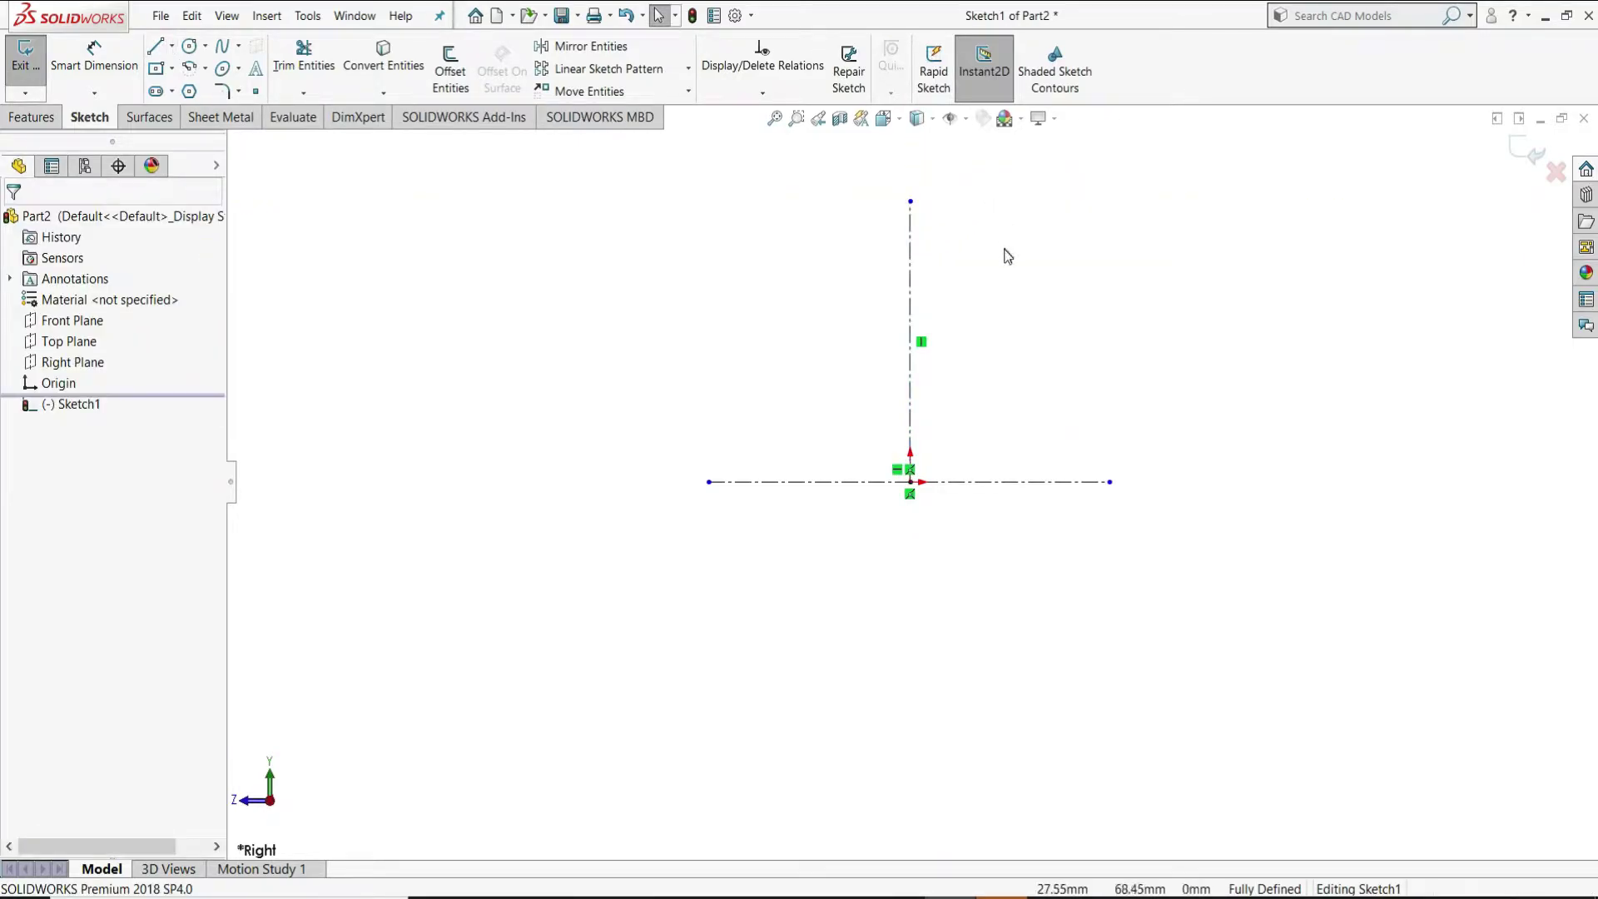
# - Dimension the vertical centreline to a length of 3.19 mm
pyautogui.click(94, 59)
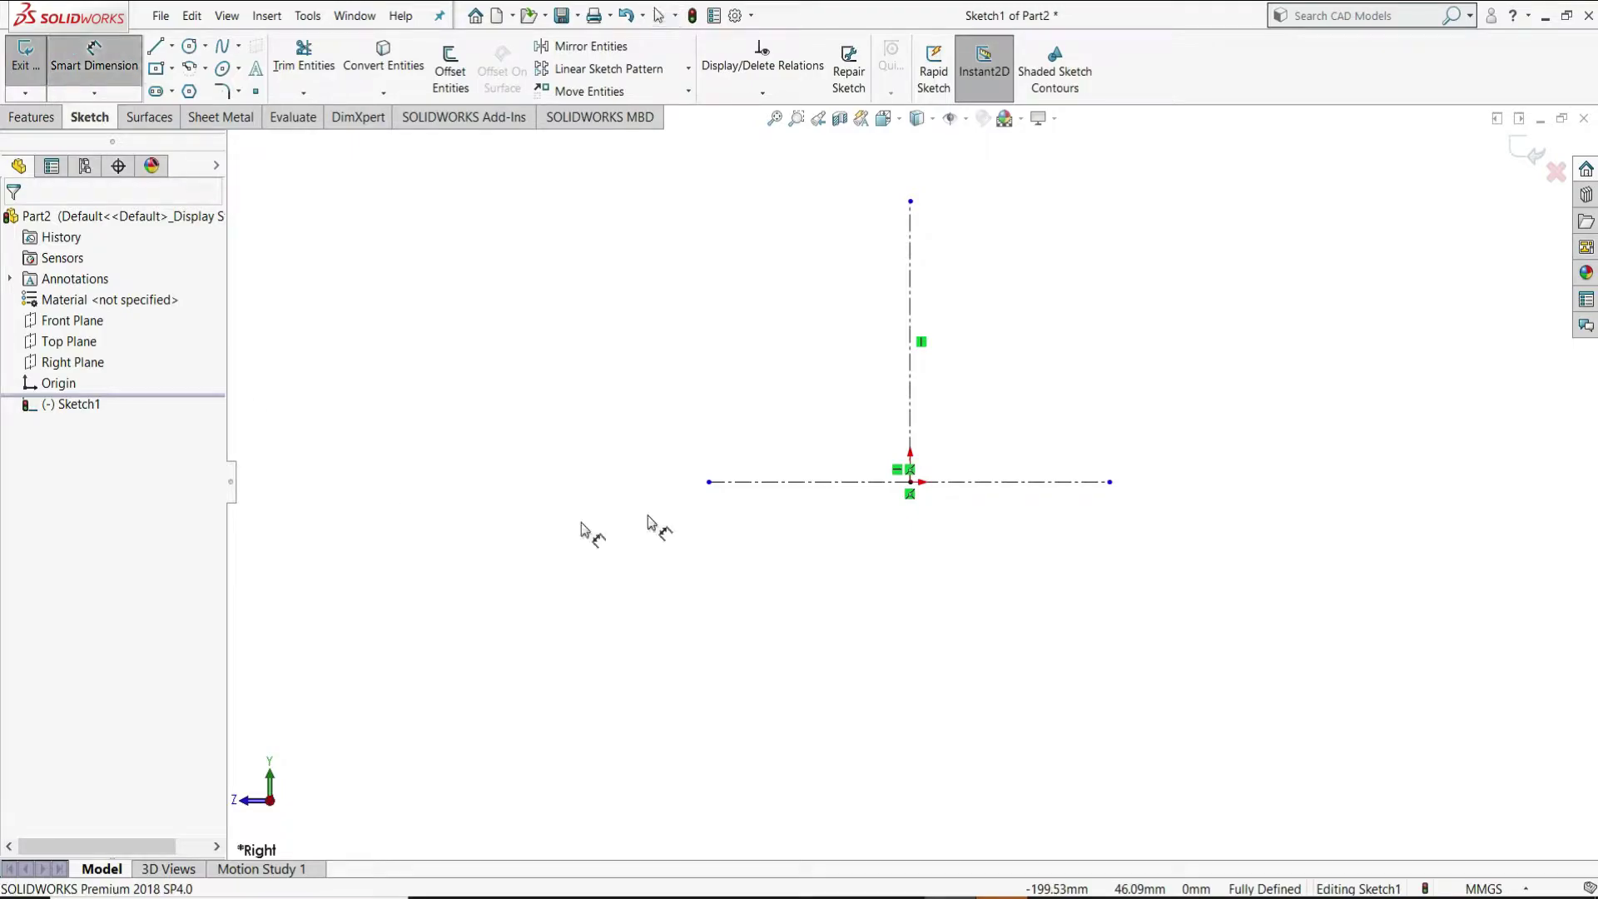
pyautogui.click(911, 250)
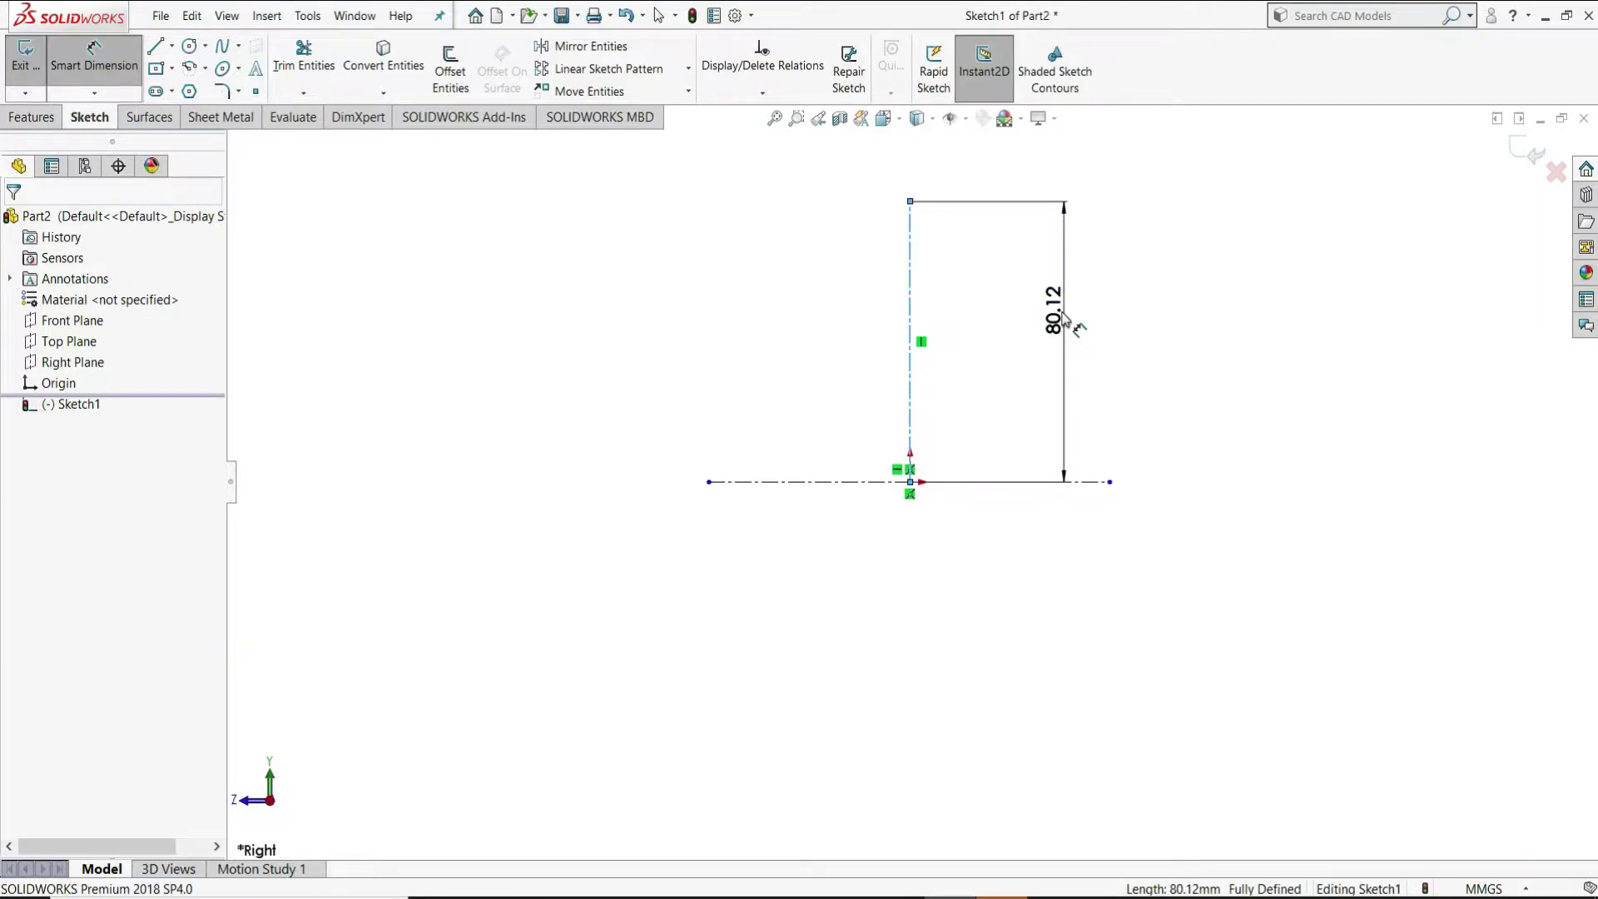
pyautogui.click(1063, 319)
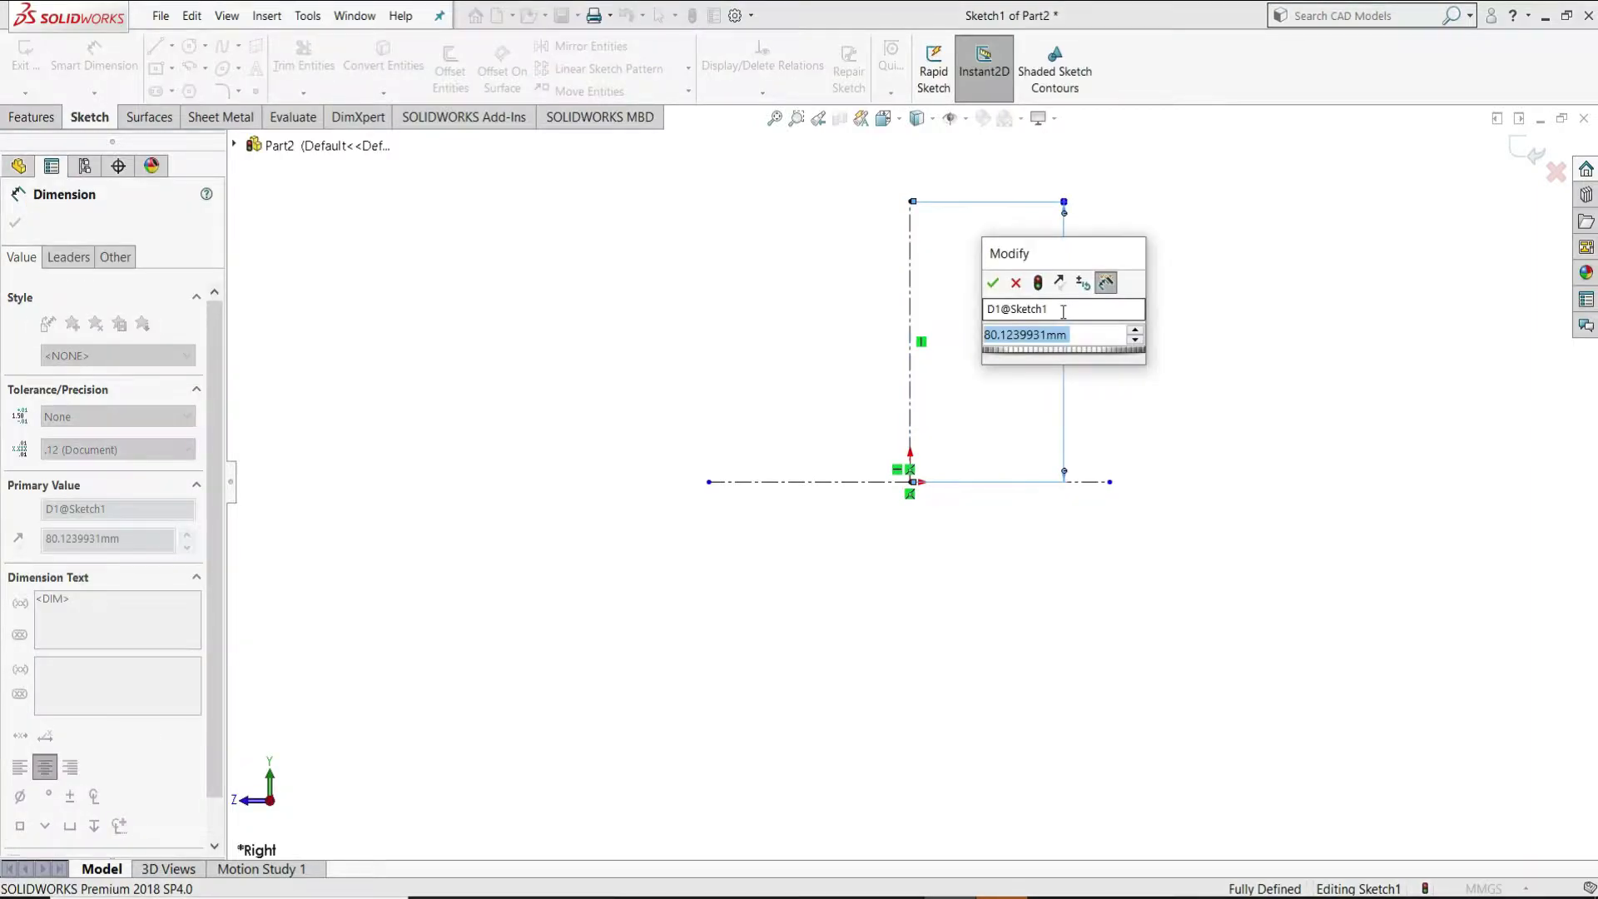
pyautogui.write('3.19')
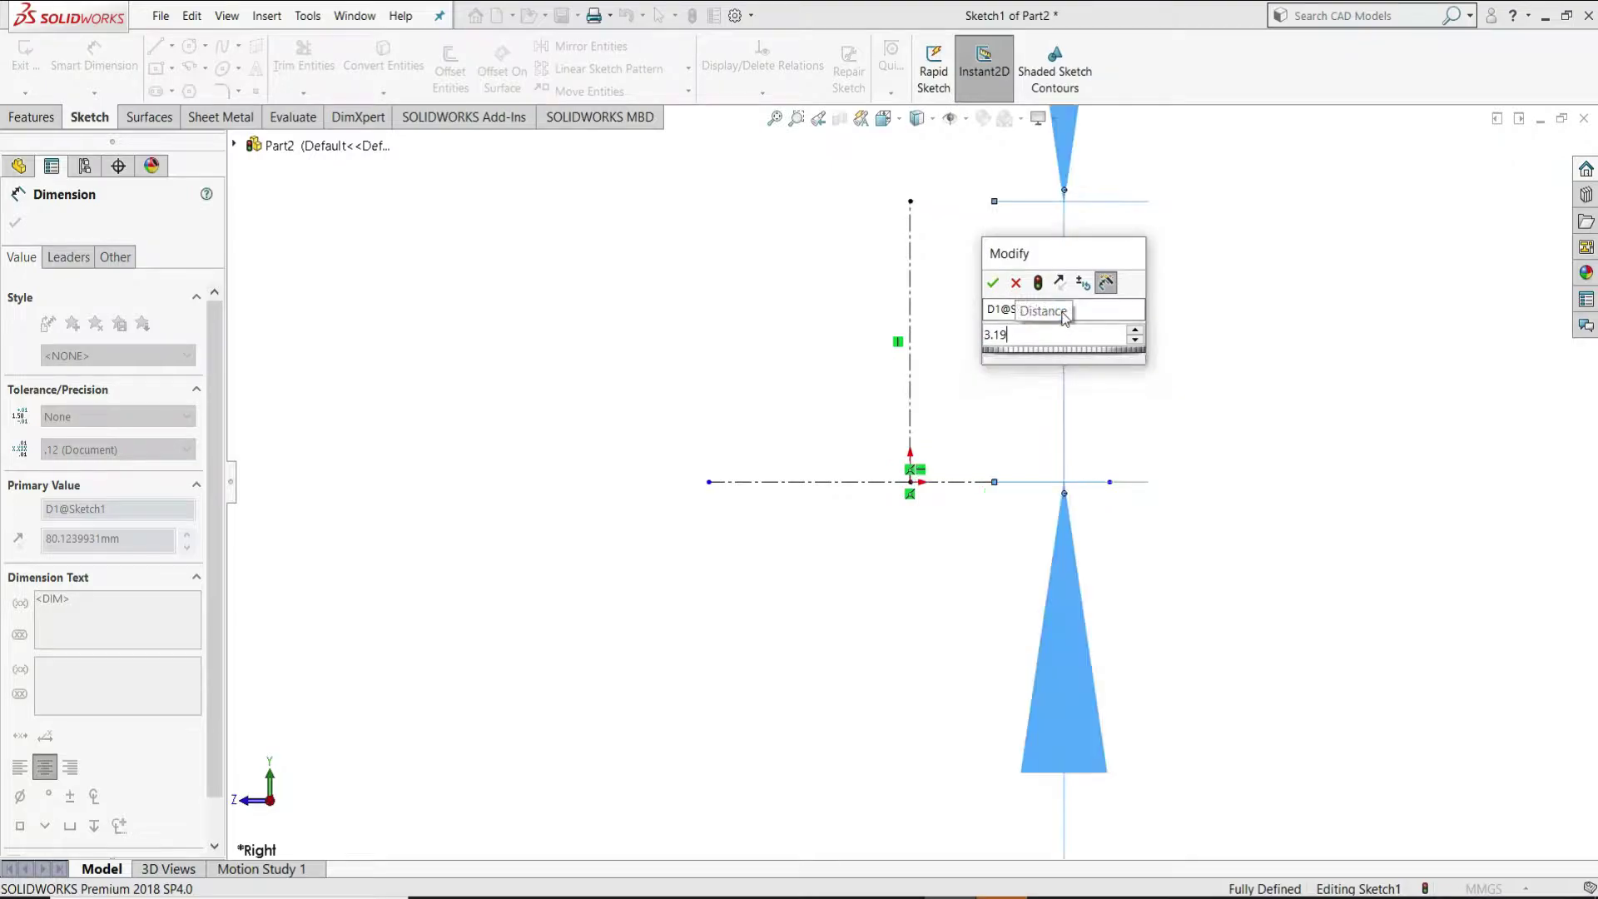
pyautogui.press('Return')
pyautogui.rightClick(1134, 289)
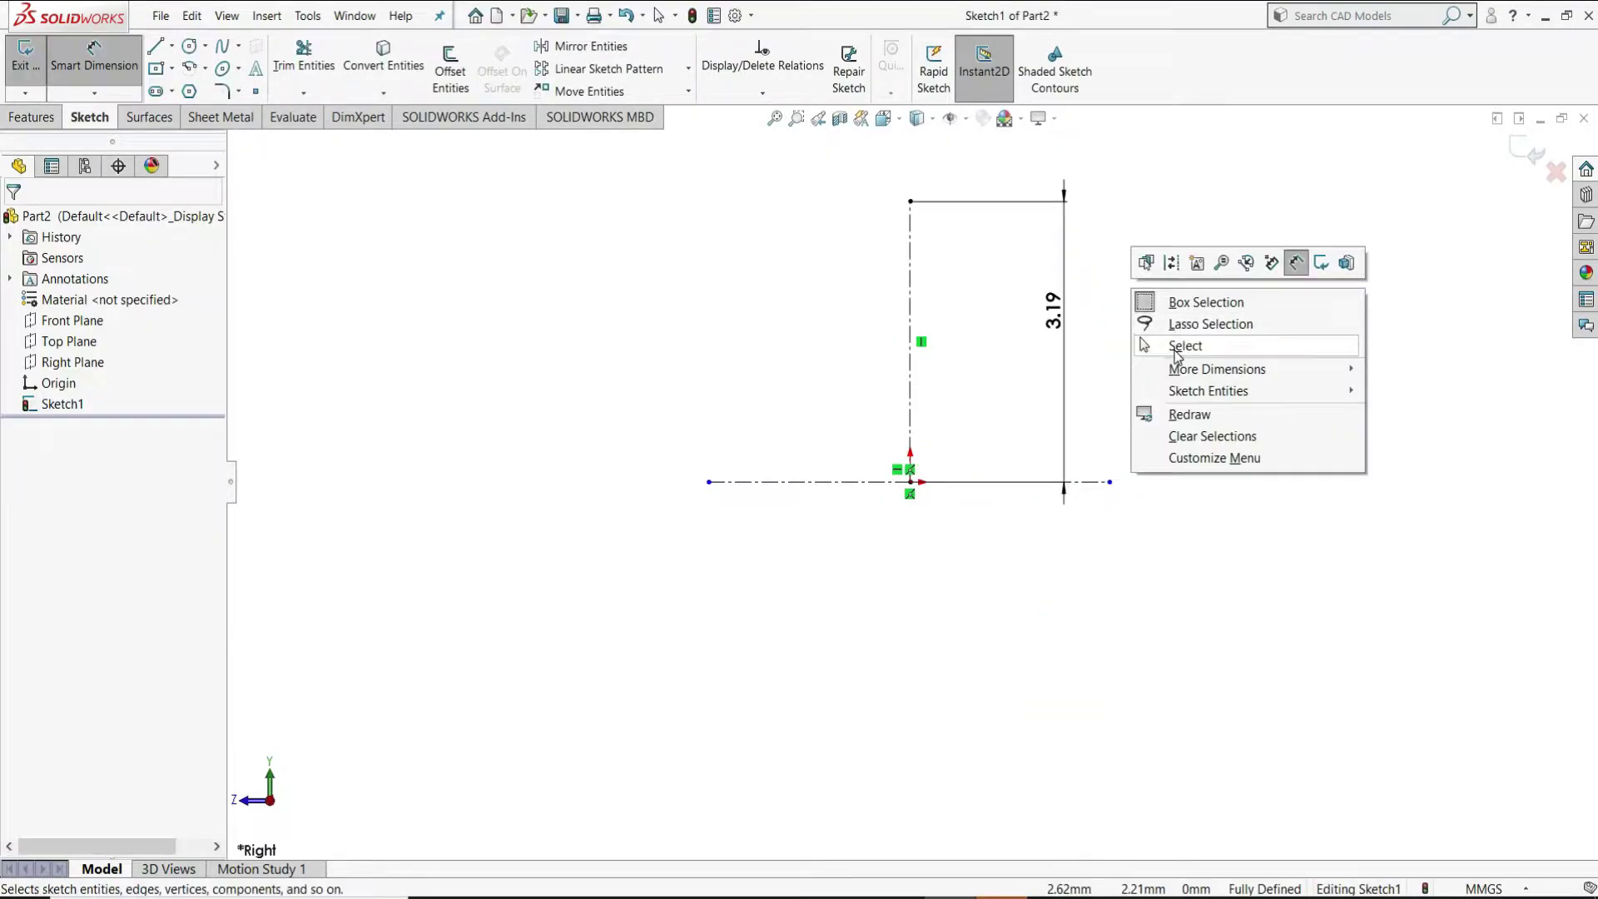
# - Draw the profile's top edge with an angled groove, starting from the vertical centreline's top
pyautogui.click(1177, 347)
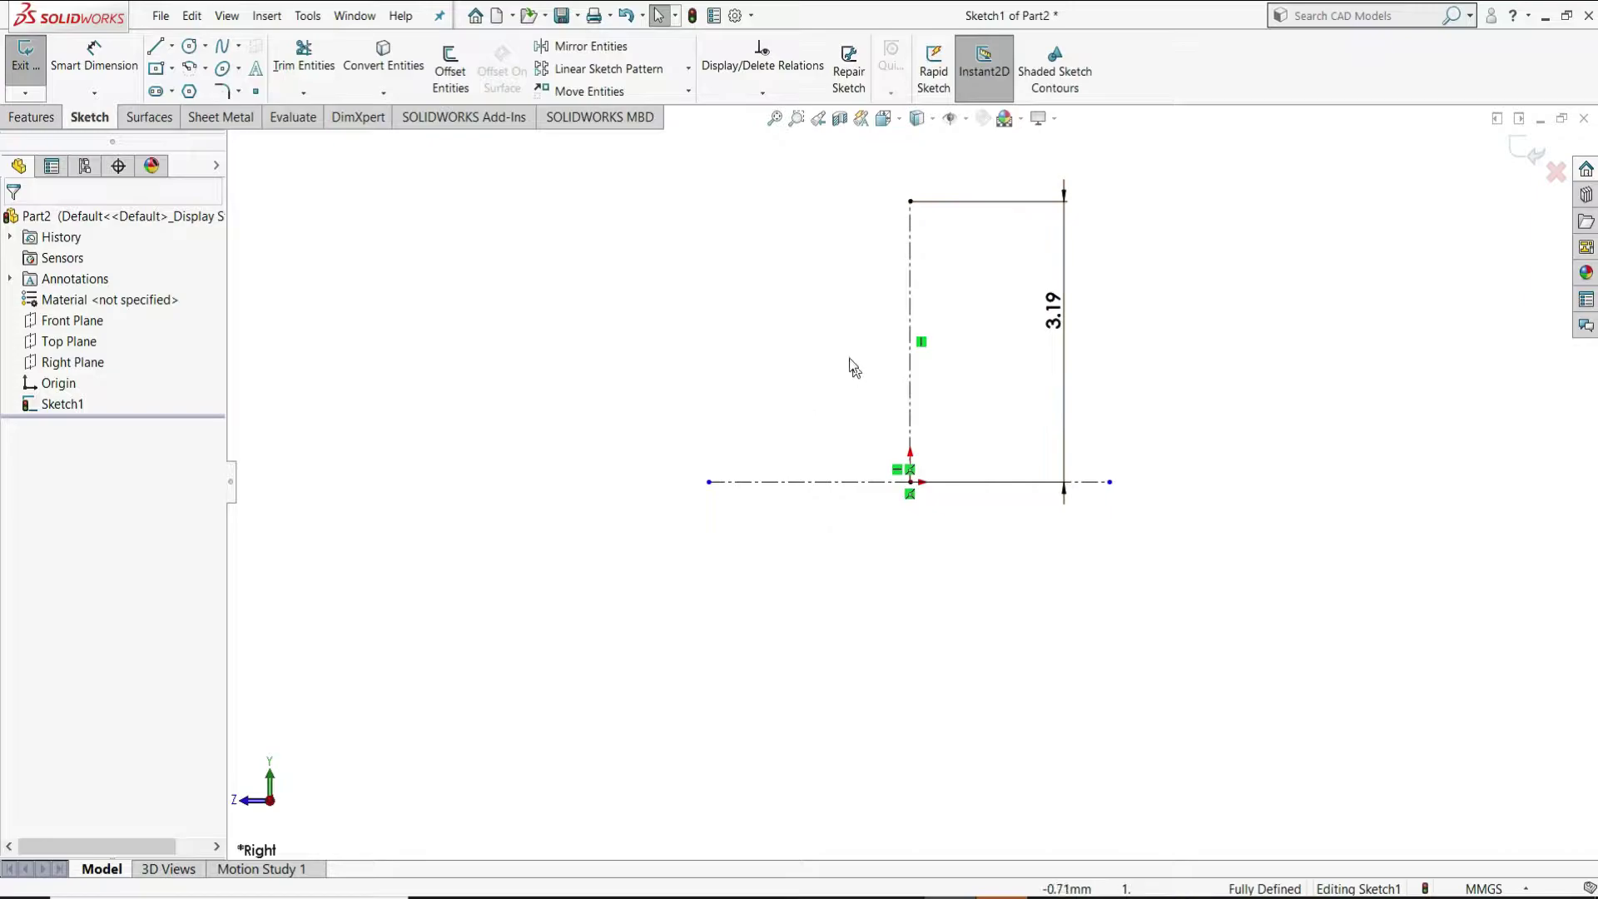
pyautogui.click(154, 48)
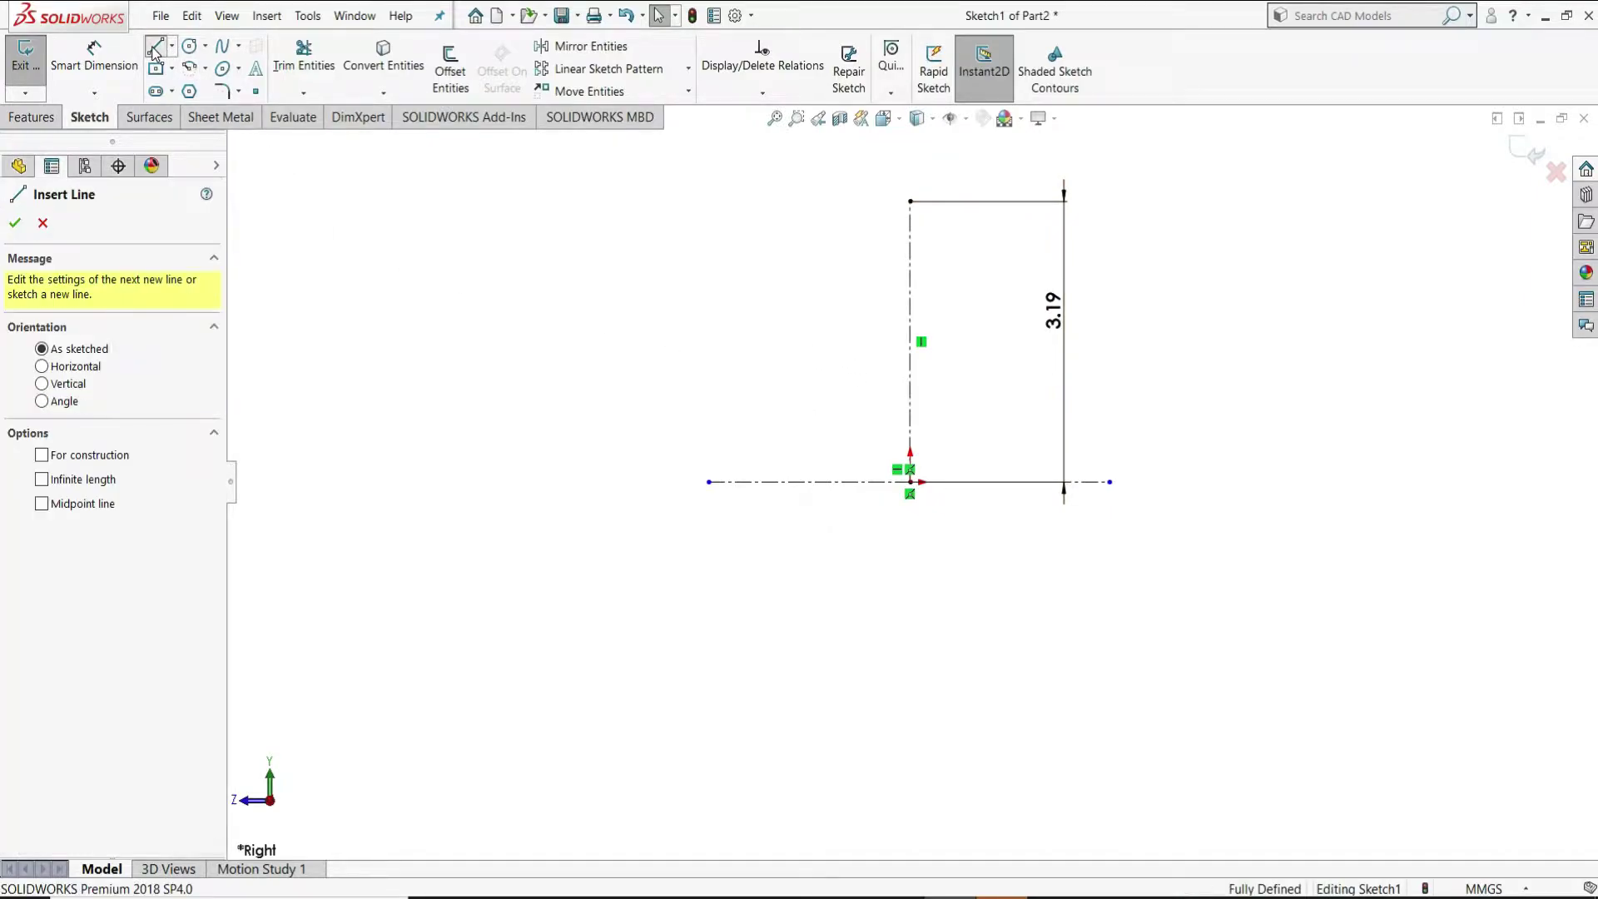
pyautogui.click(889, 202)
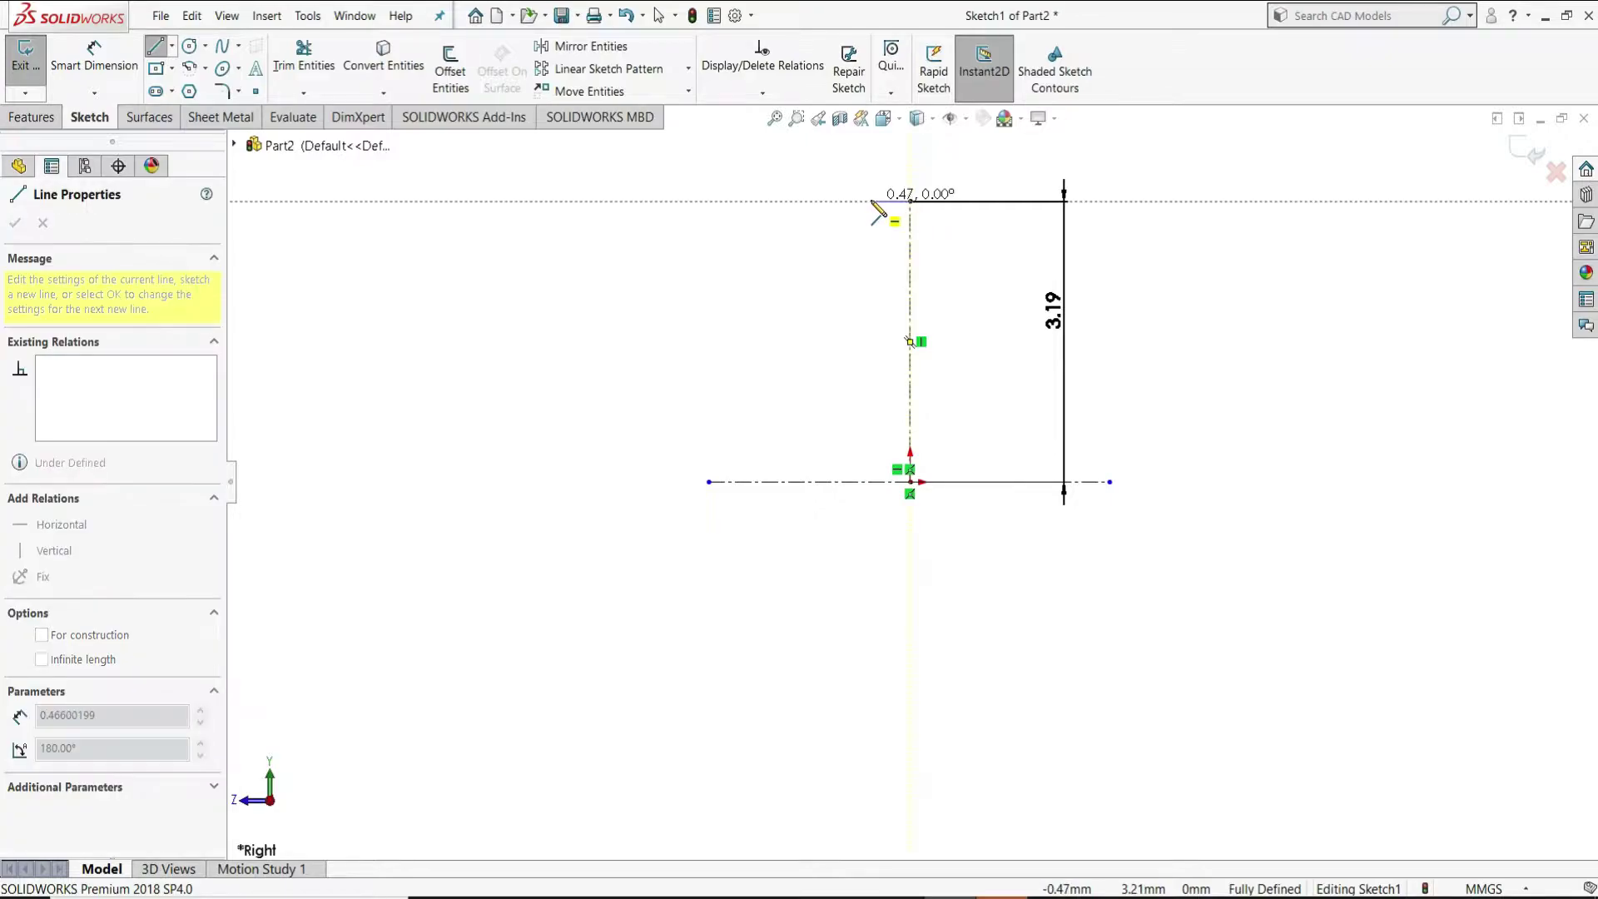
pyautogui.click(868, 201)
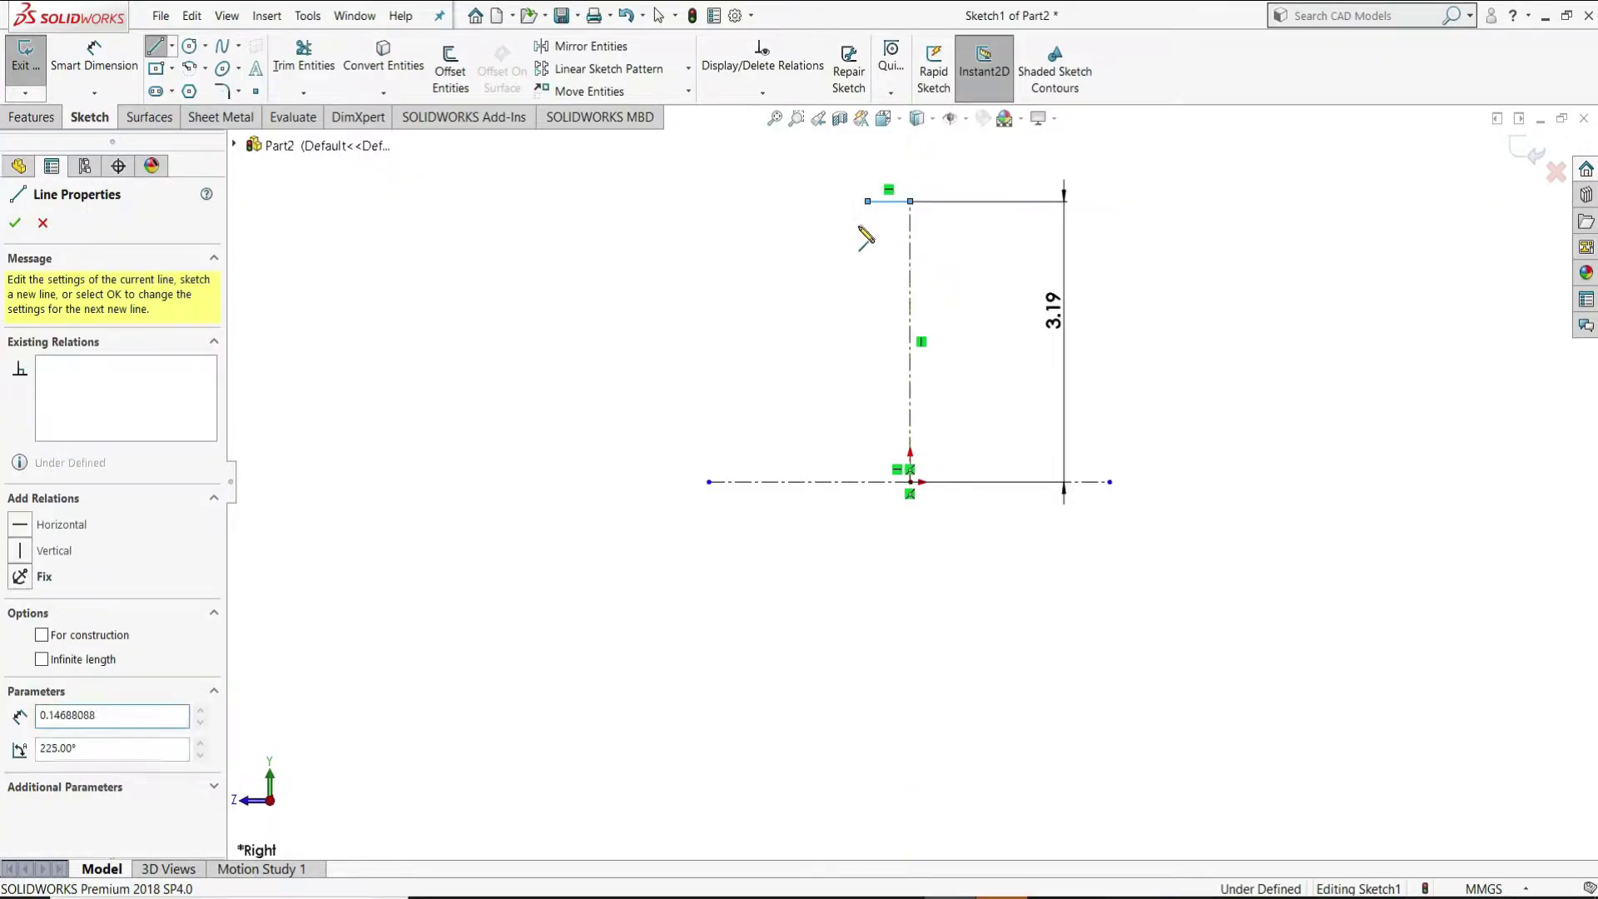
pyautogui.click(848, 278)
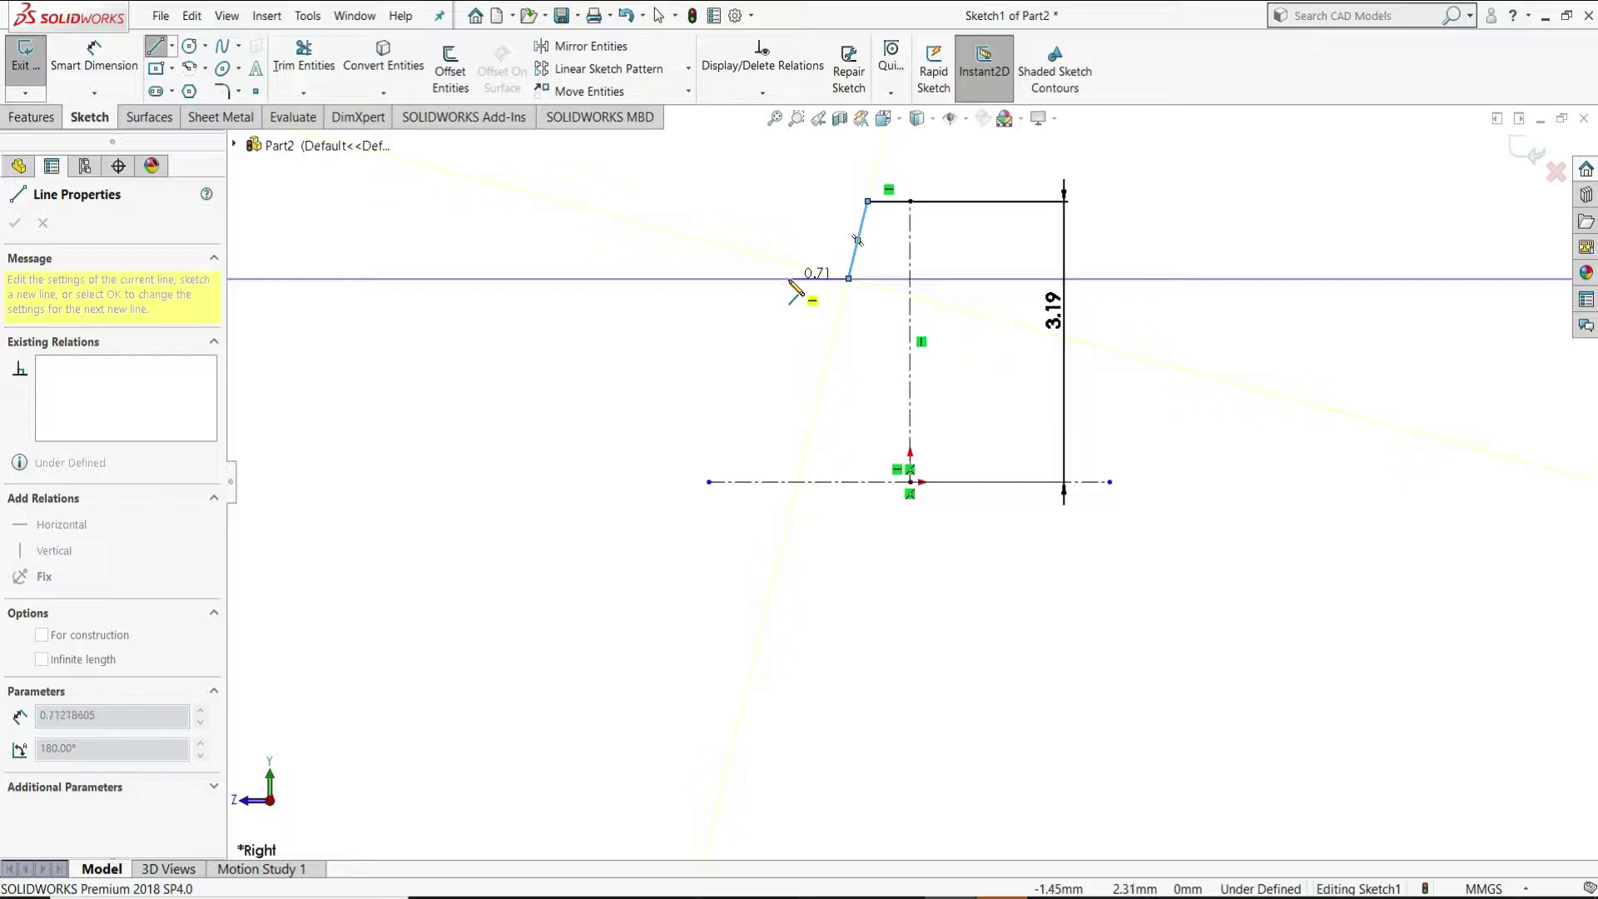
pyautogui.click(784, 278)
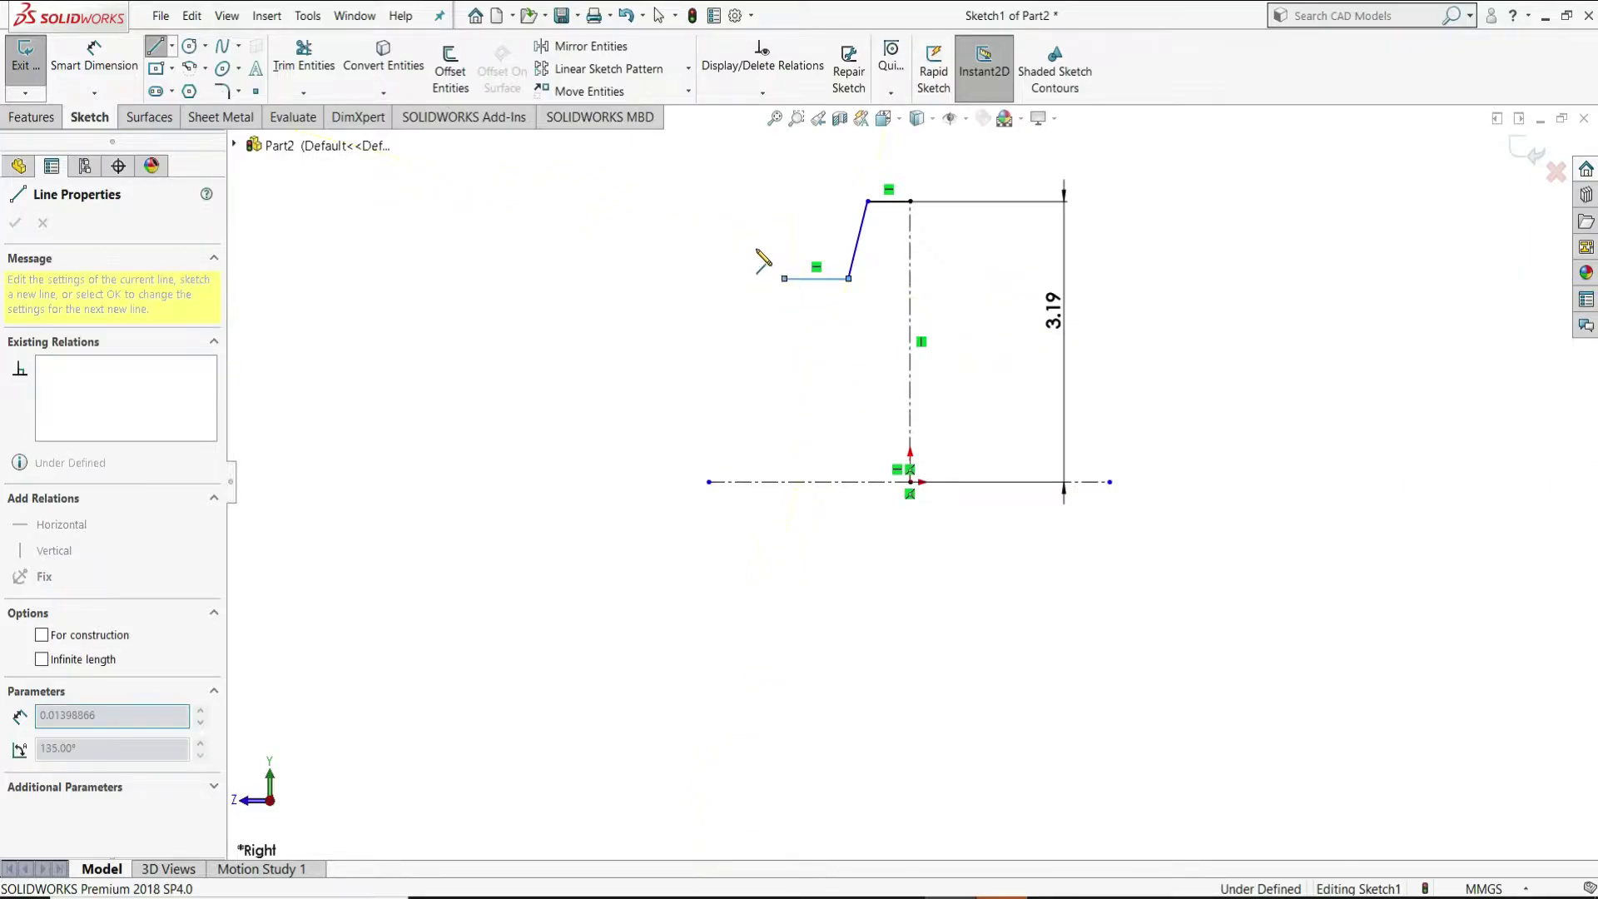
pyautogui.click(746, 201)
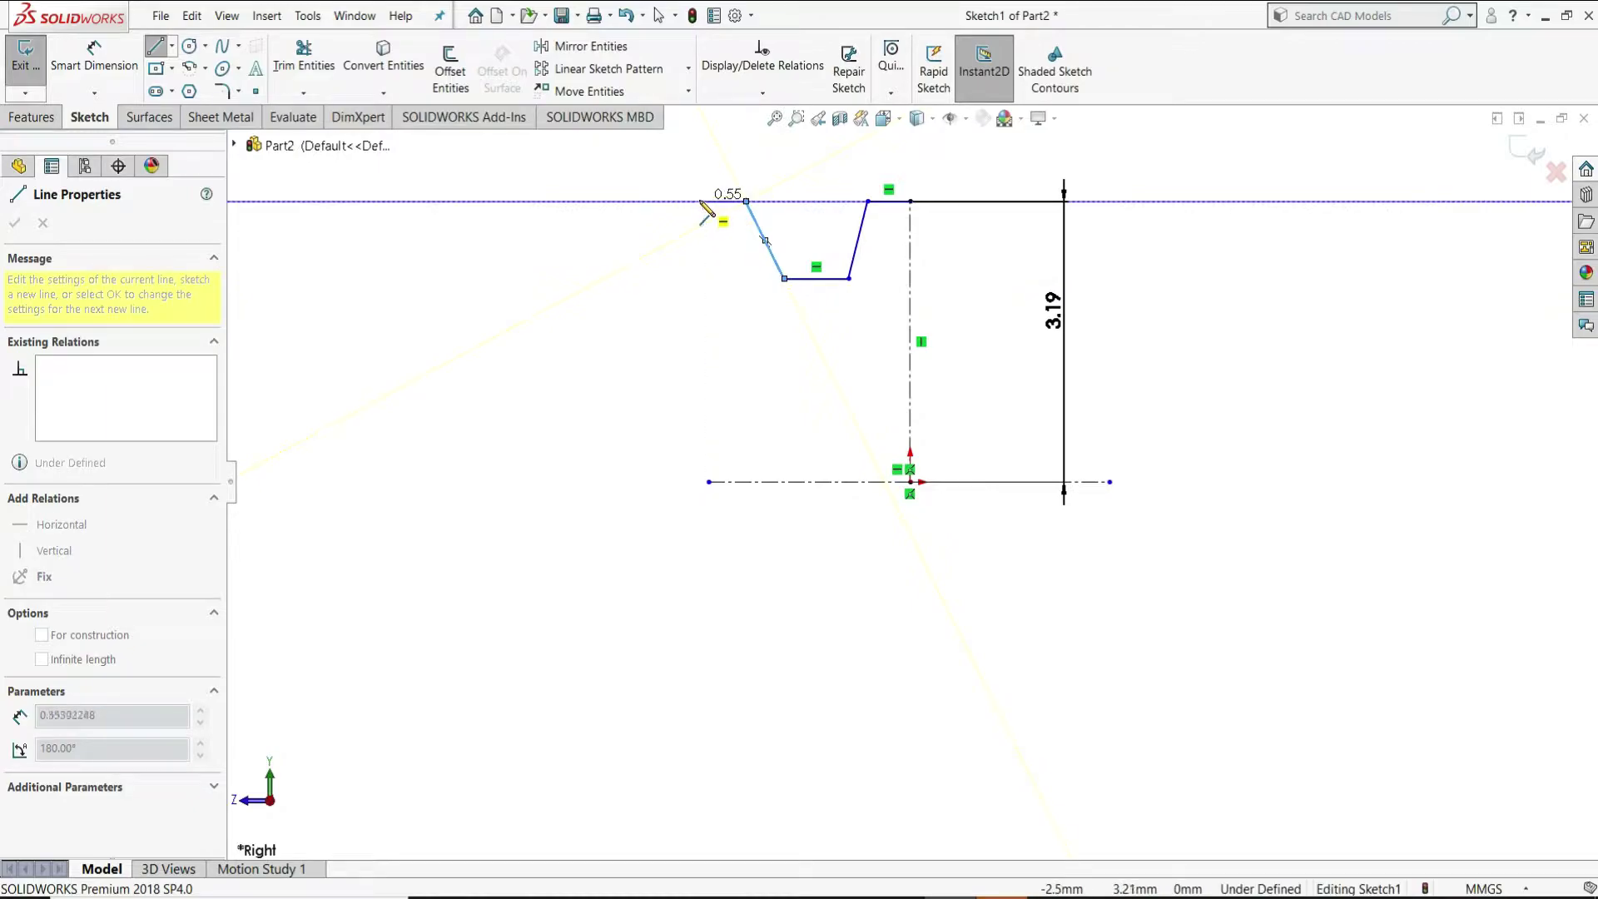
pyautogui.click(699, 201)
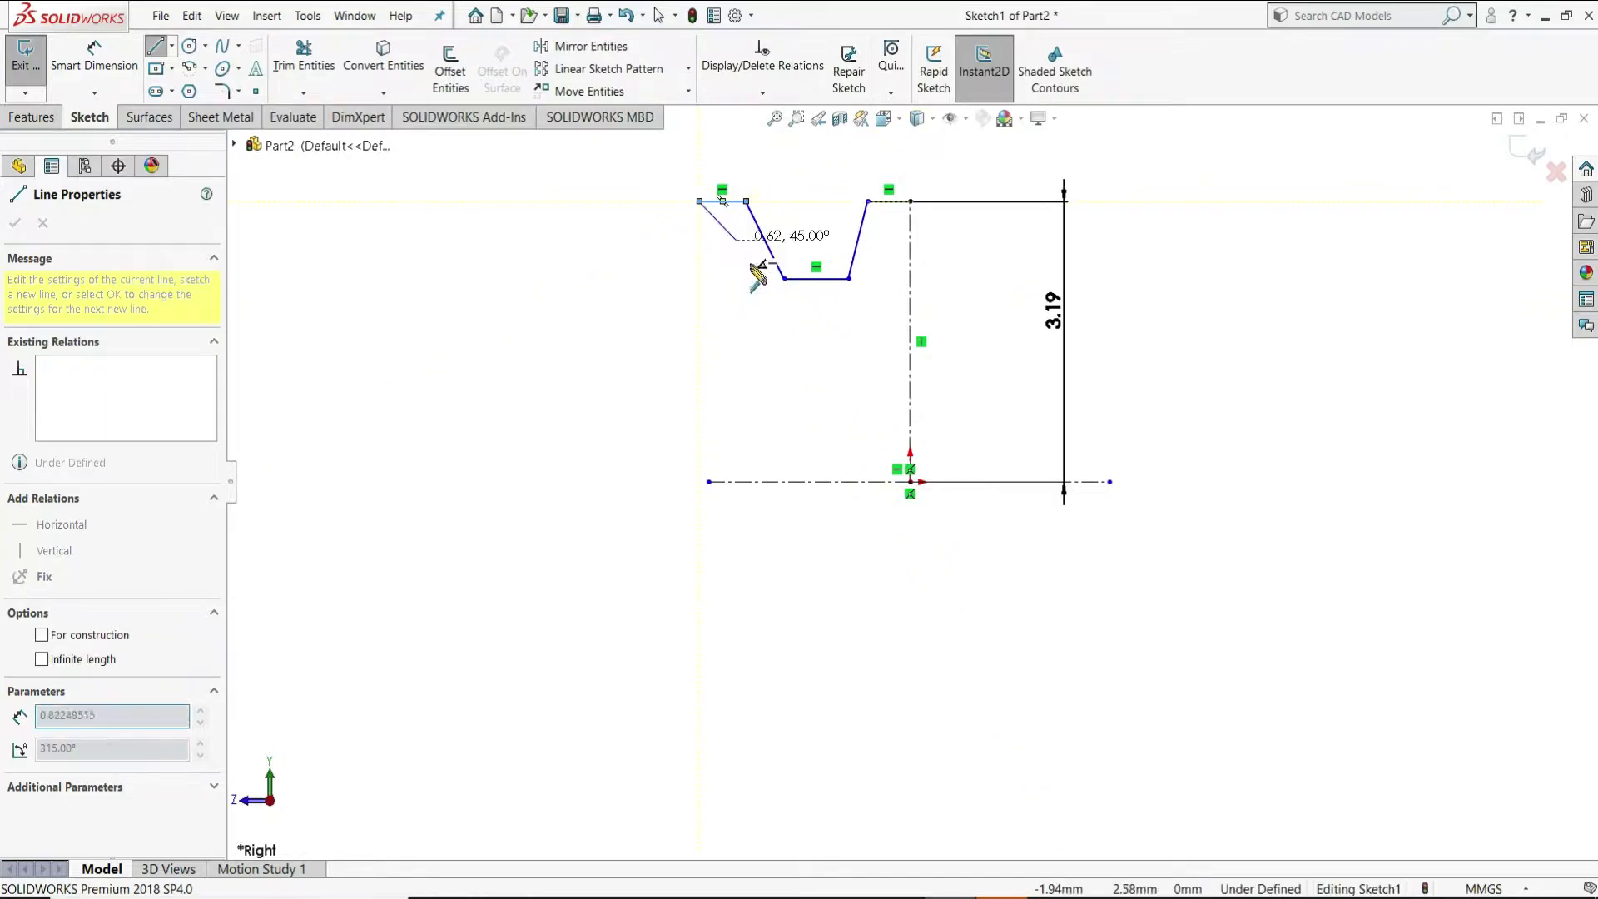
# - Continue the outline down the outer side and hub steps, closing along the centreline to the origin
pyautogui.click(752, 310)
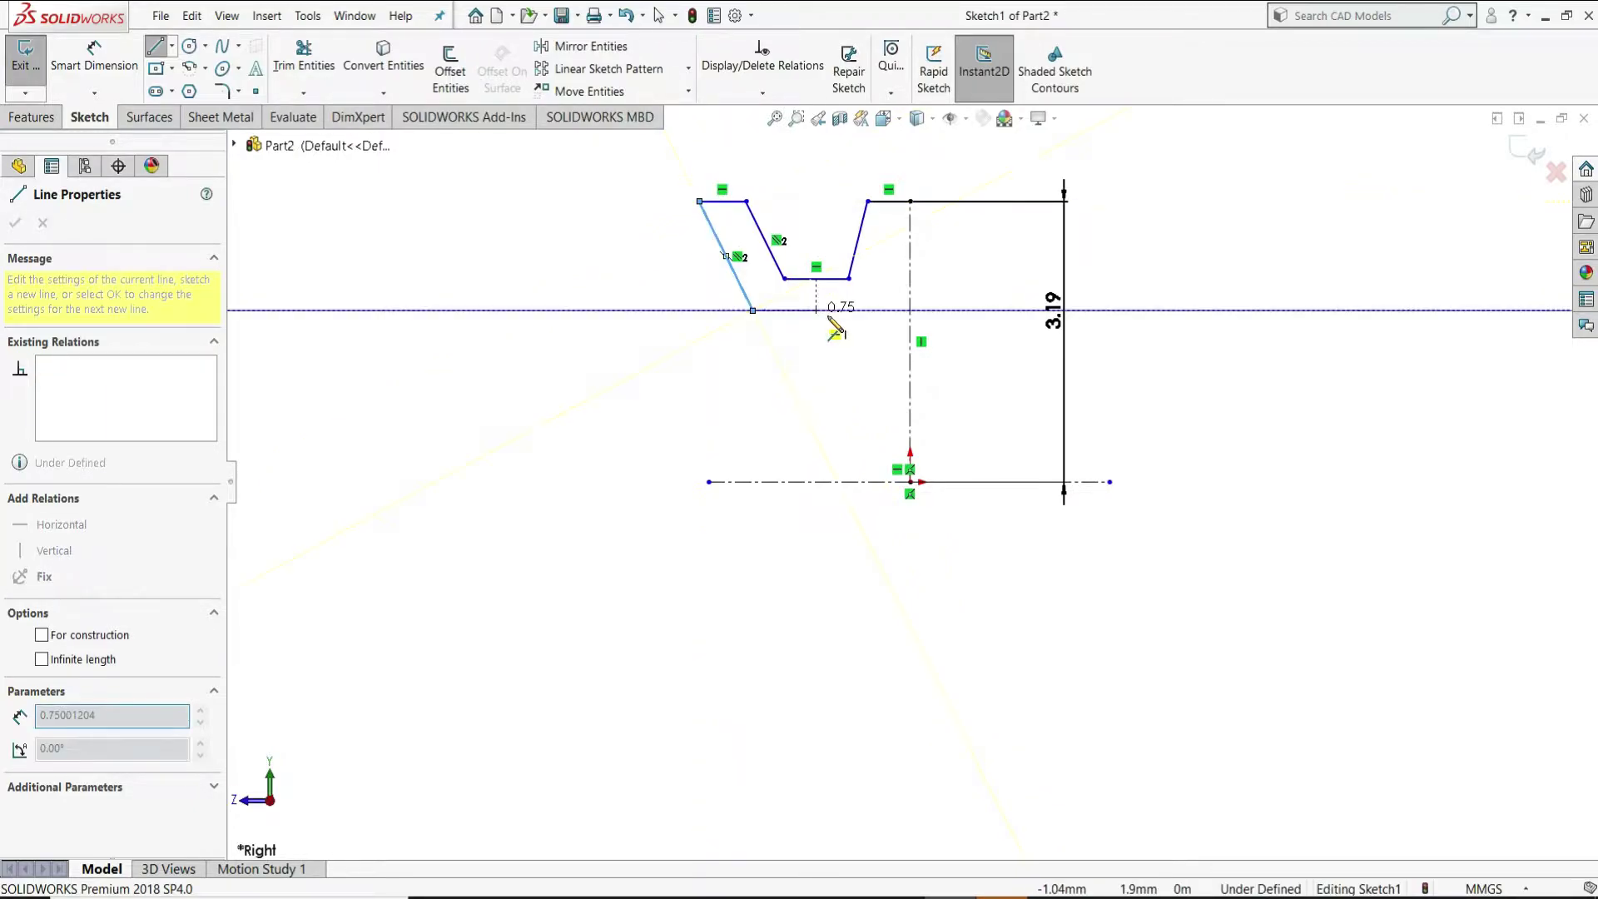
pyautogui.click(881, 309)
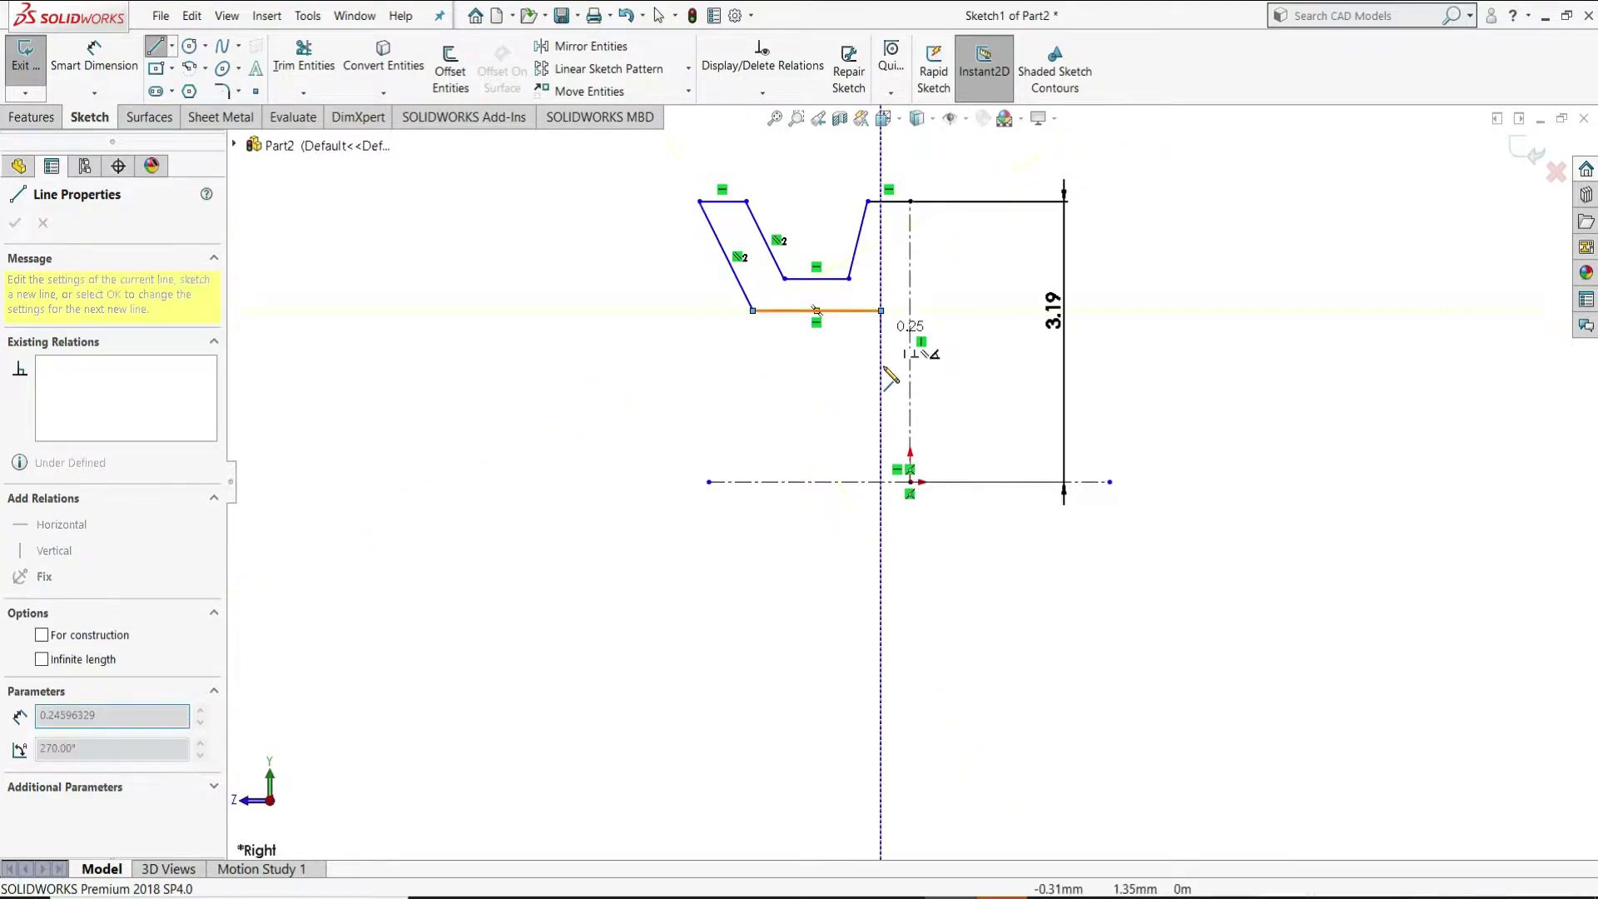
pyautogui.click(881, 394)
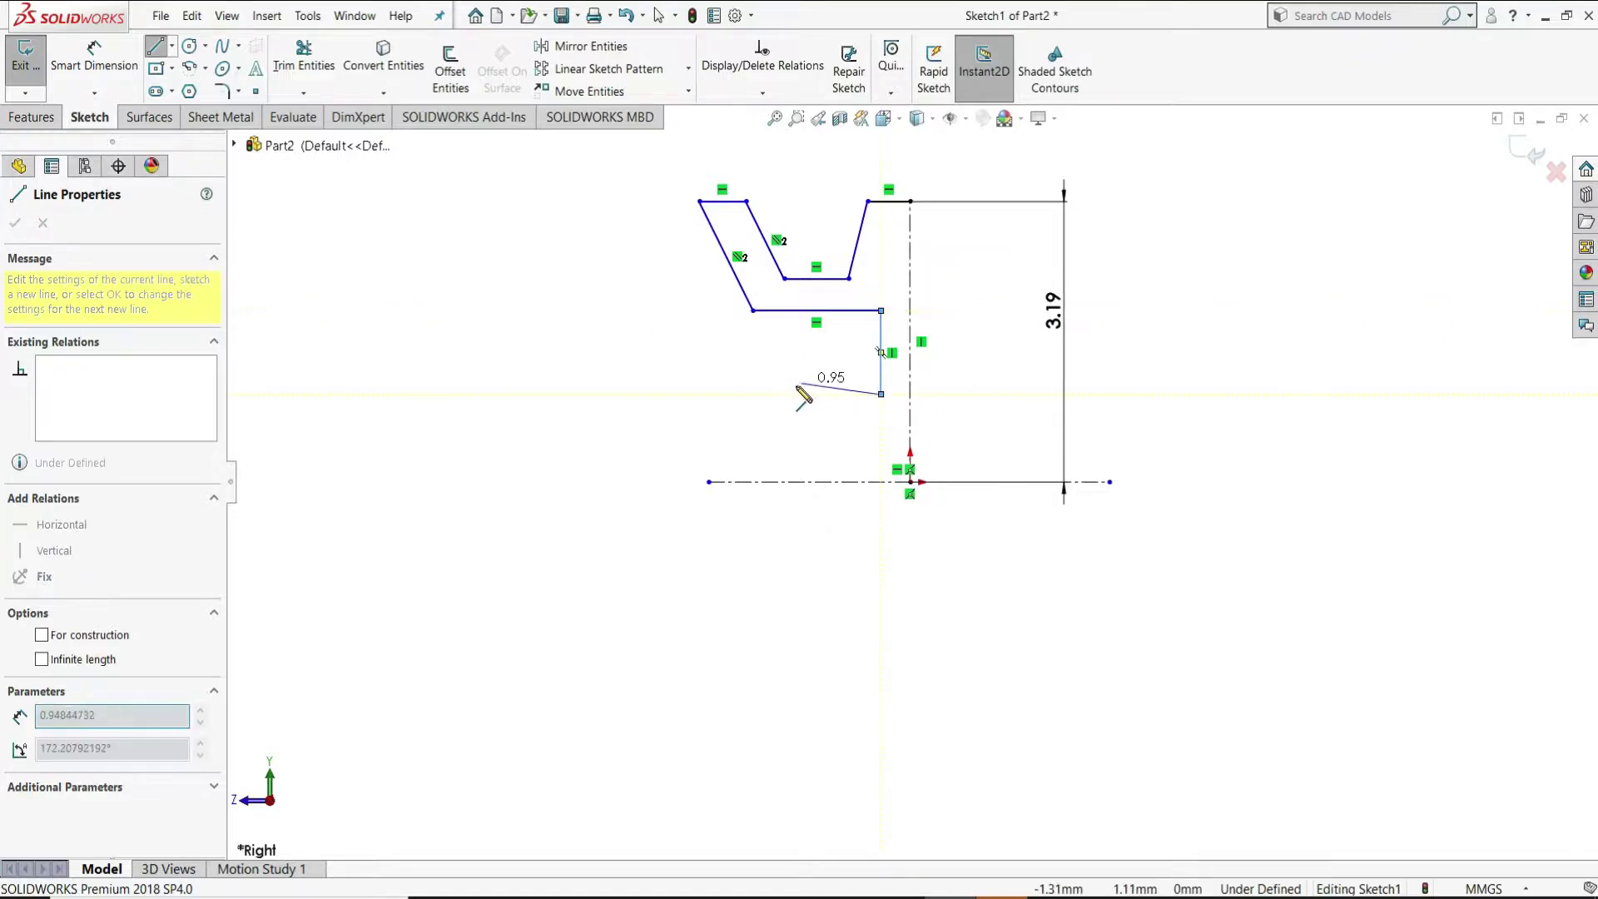
pyautogui.click(727, 394)
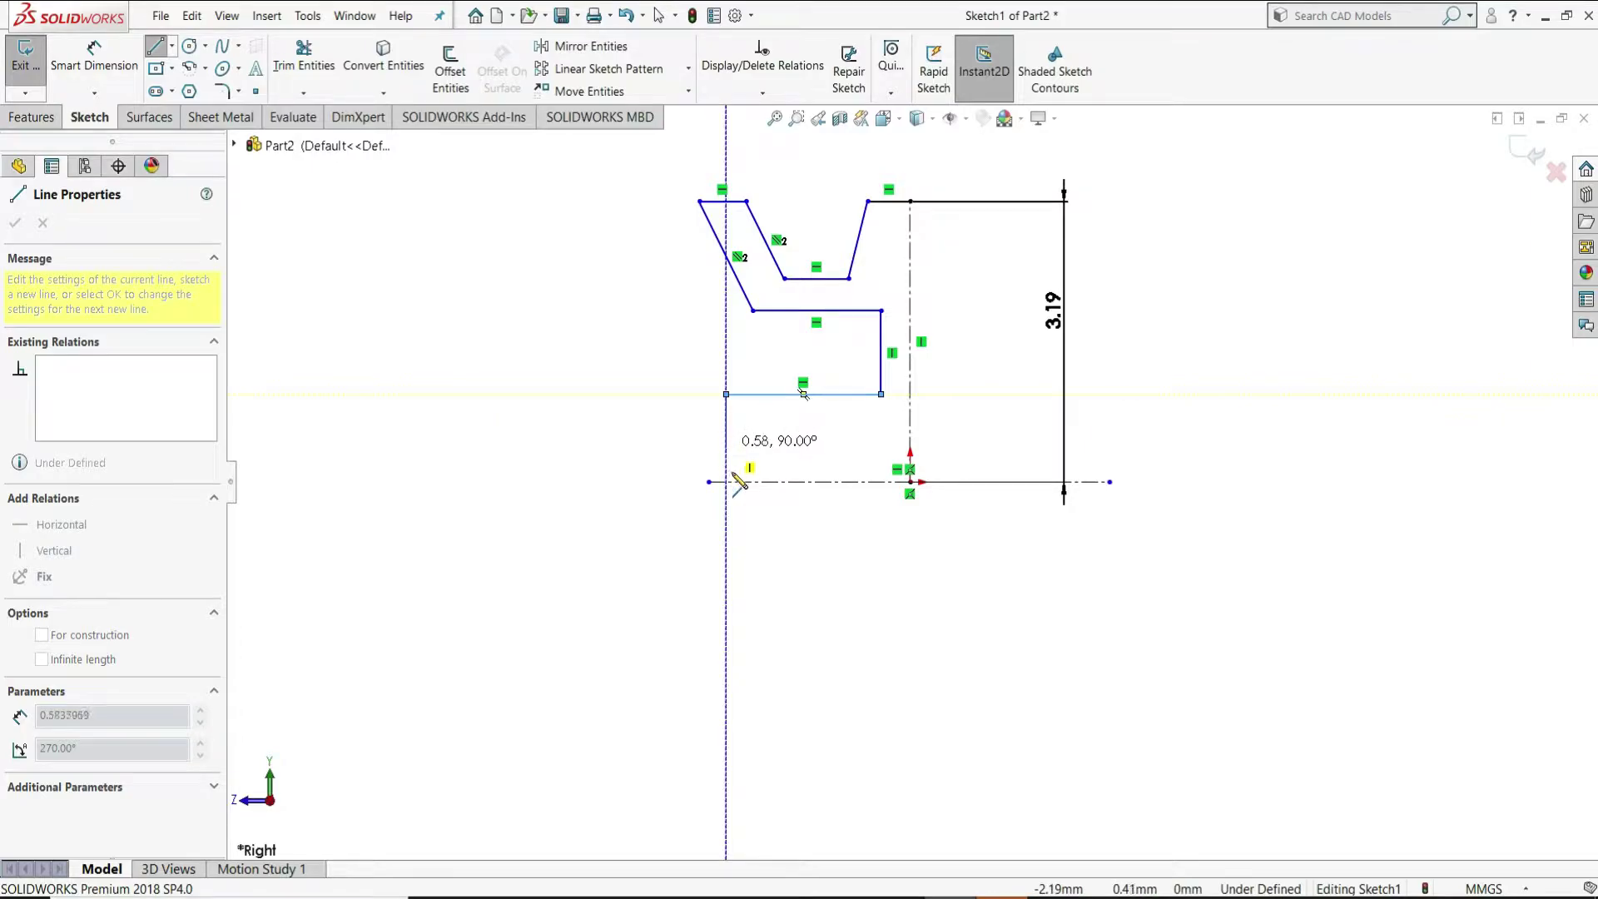
pyautogui.click(728, 482)
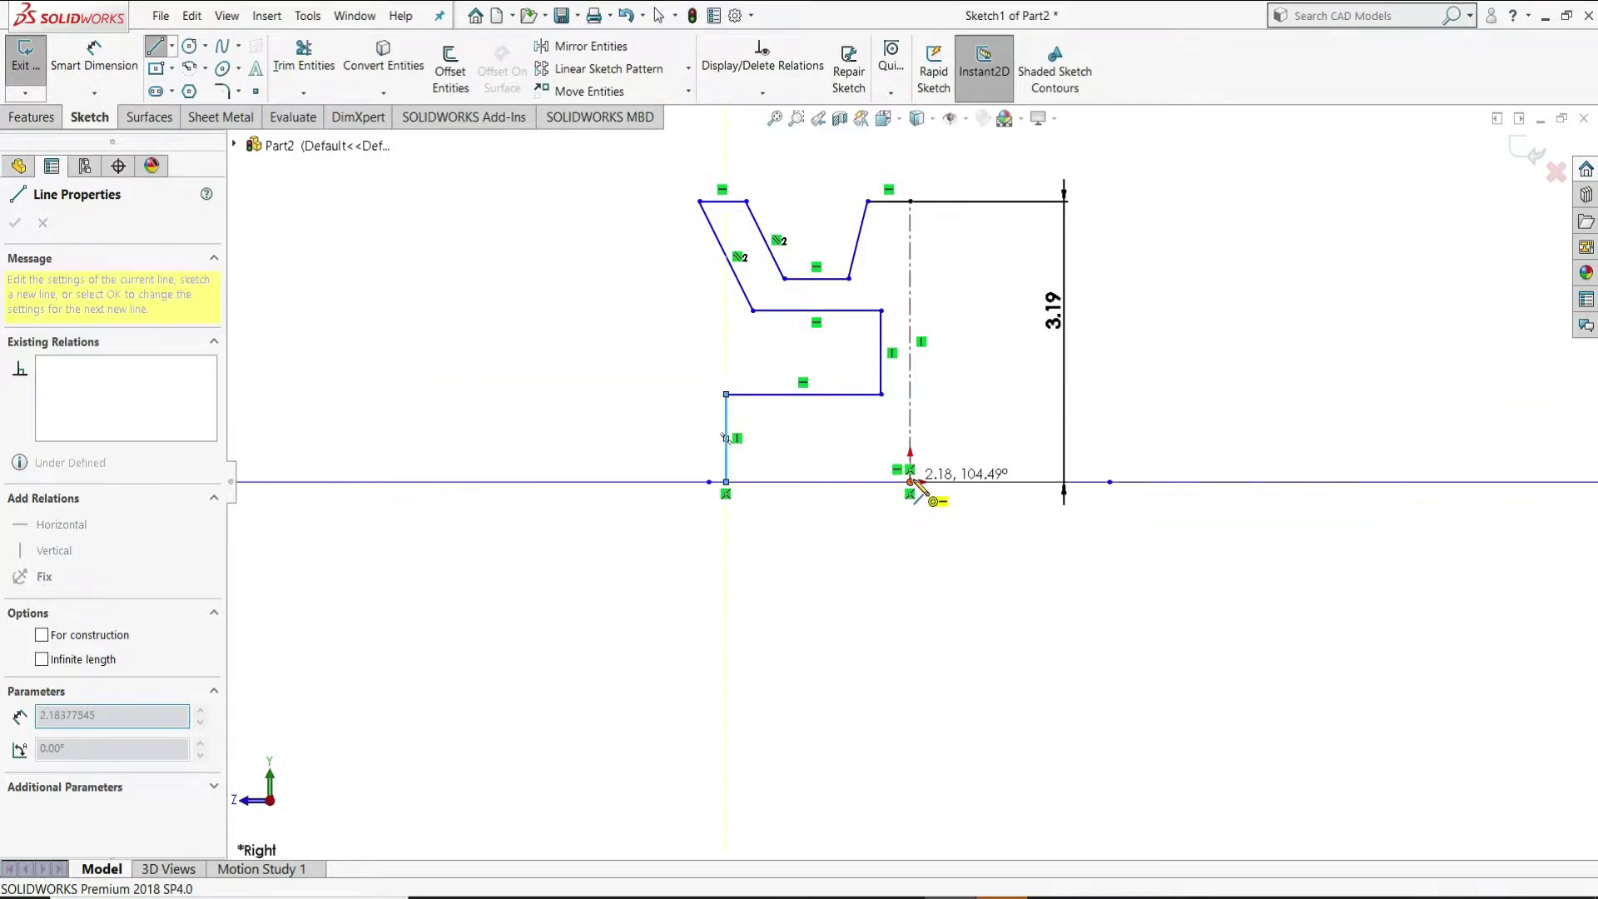
pyautogui.click(910, 482)
pyautogui.rightClick(913, 483)
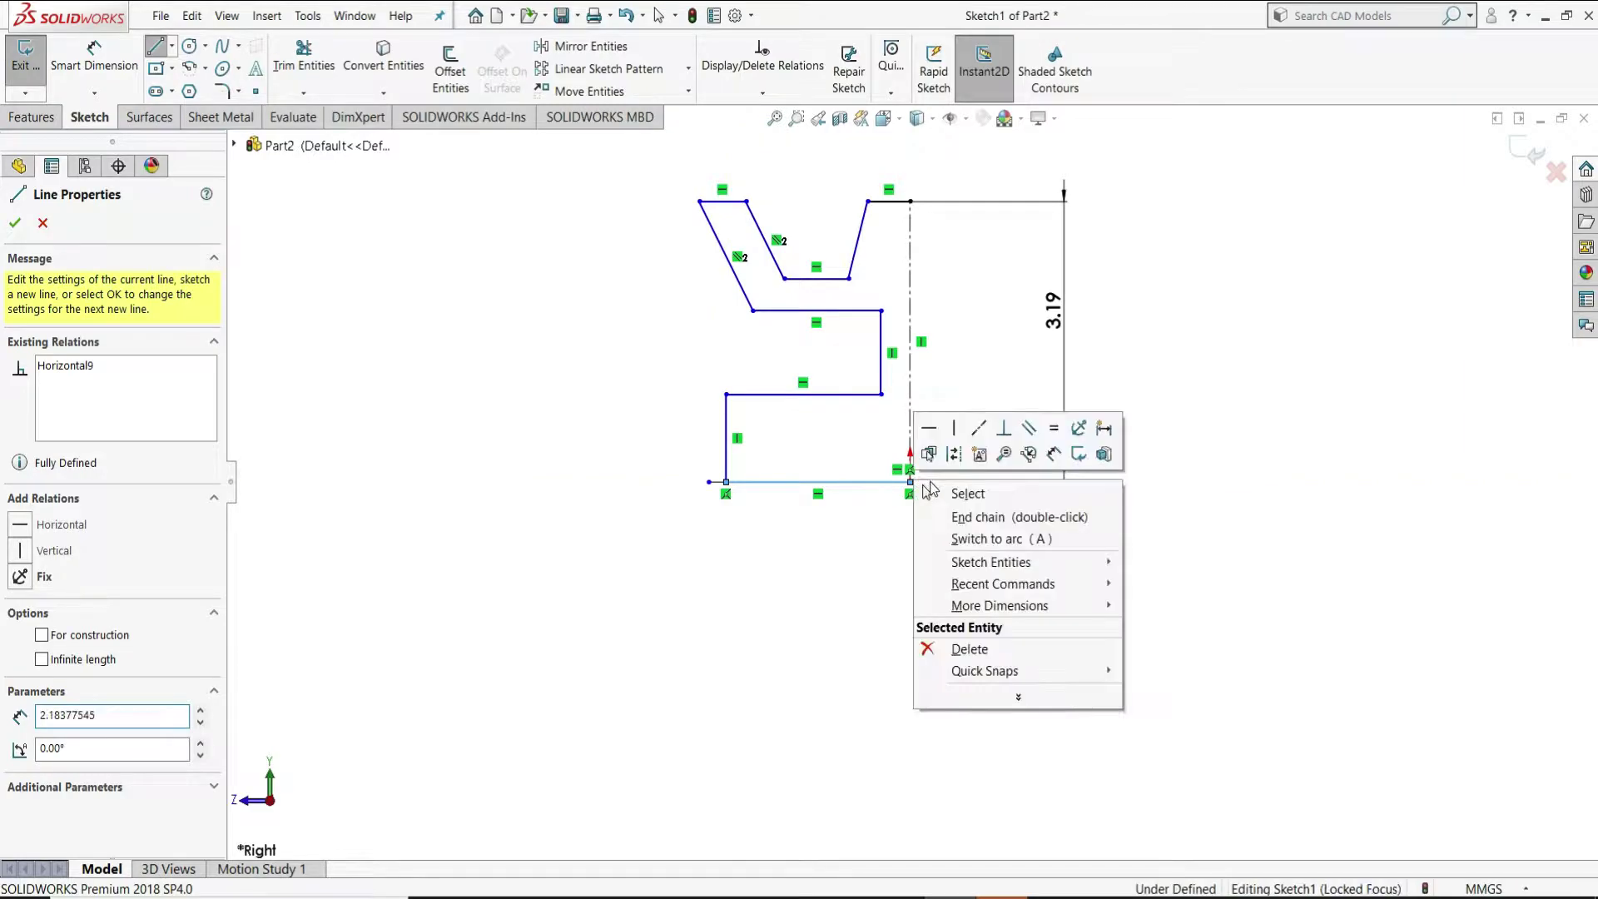
pyautogui.click(934, 493)
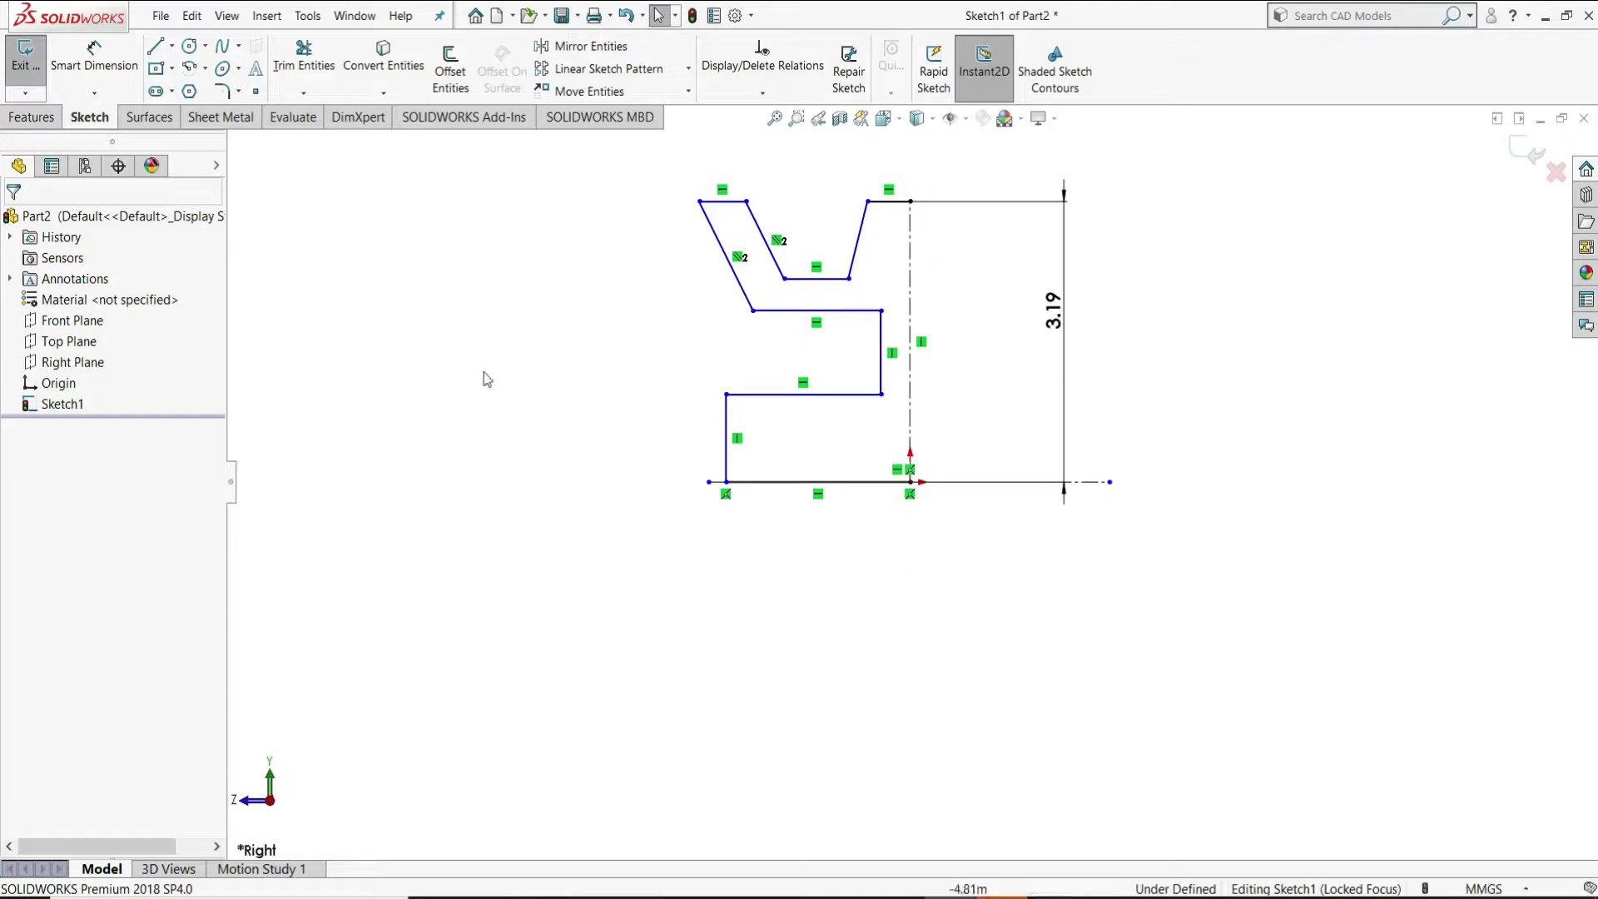
# - Dimension the short top line beside the centreline to 0.15
pyautogui.click(99, 71)
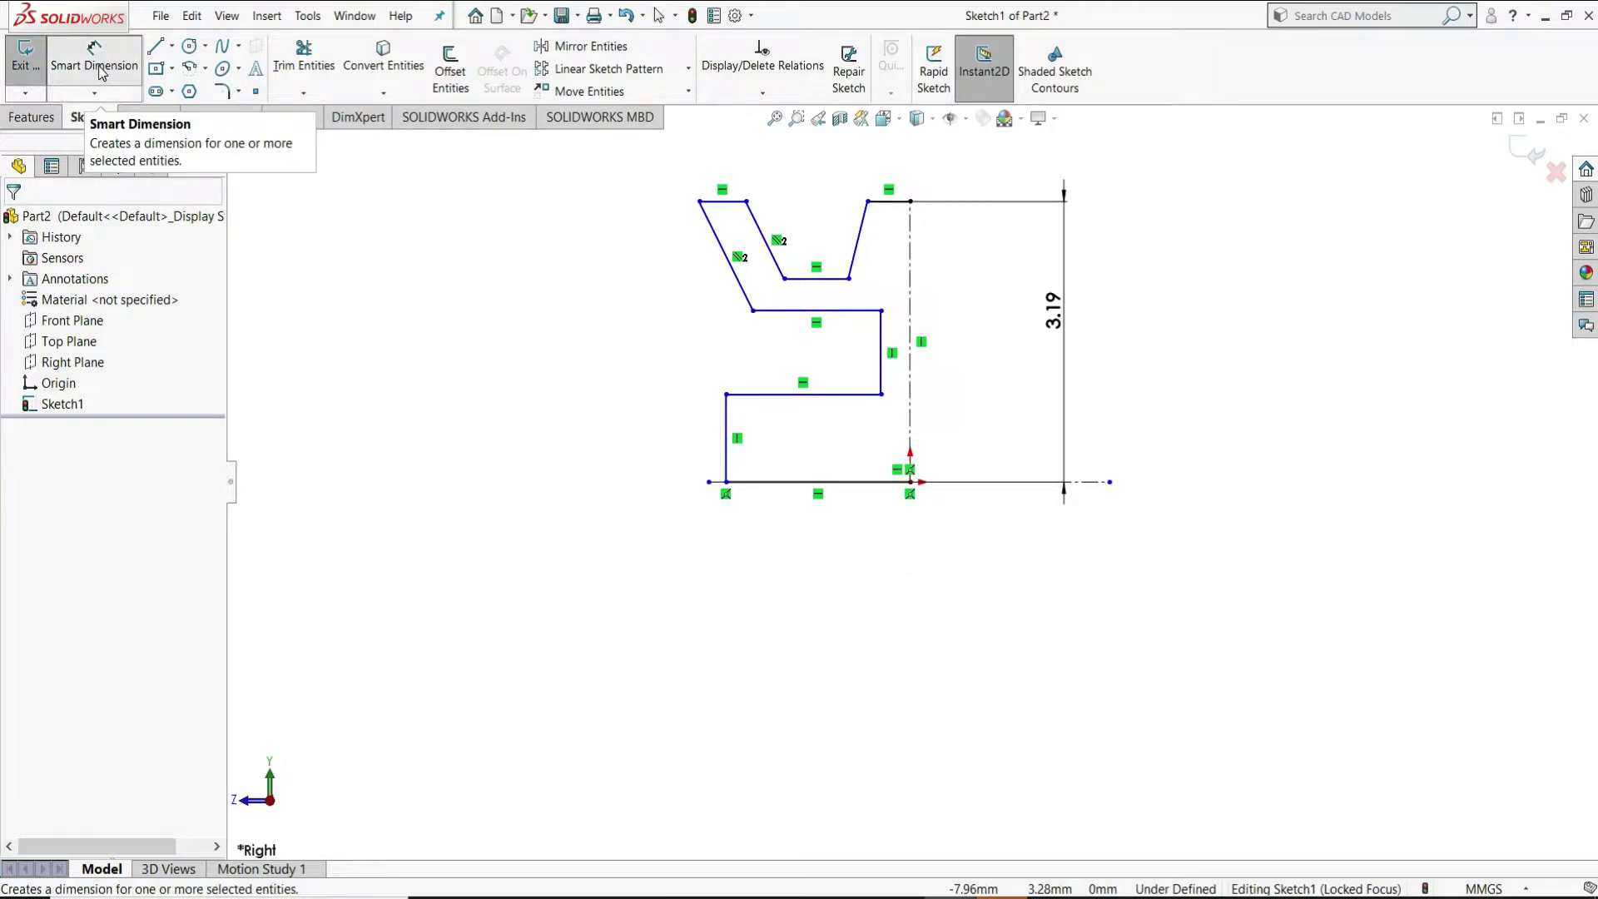
pyautogui.click(901, 165)
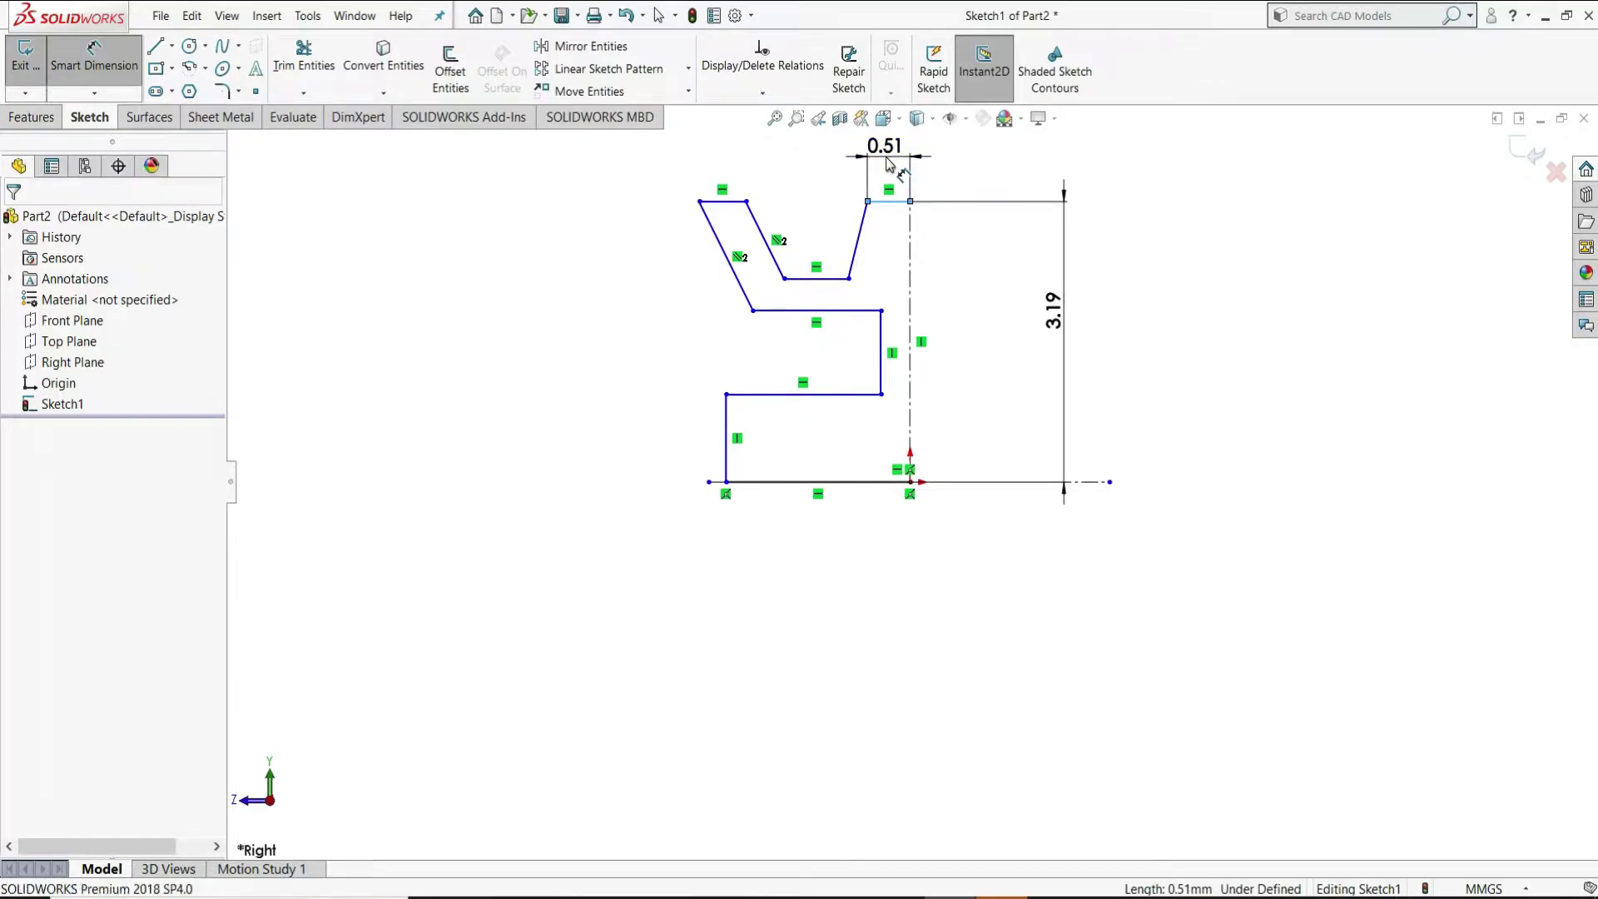
pyautogui.click(889, 164)
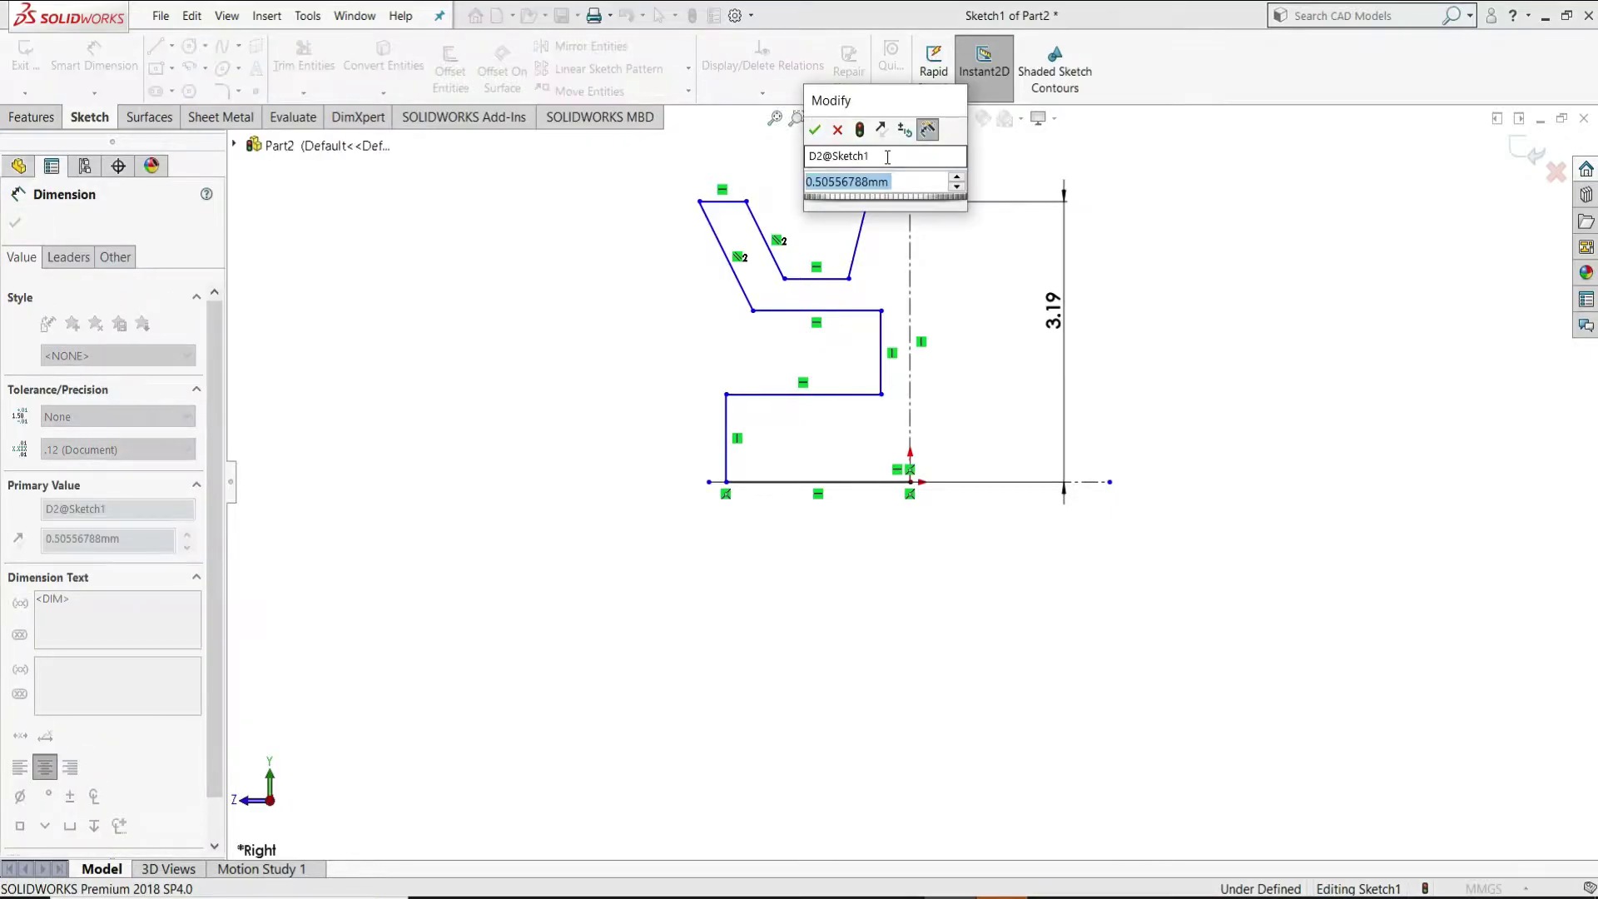
pyautogui.write('0.15')
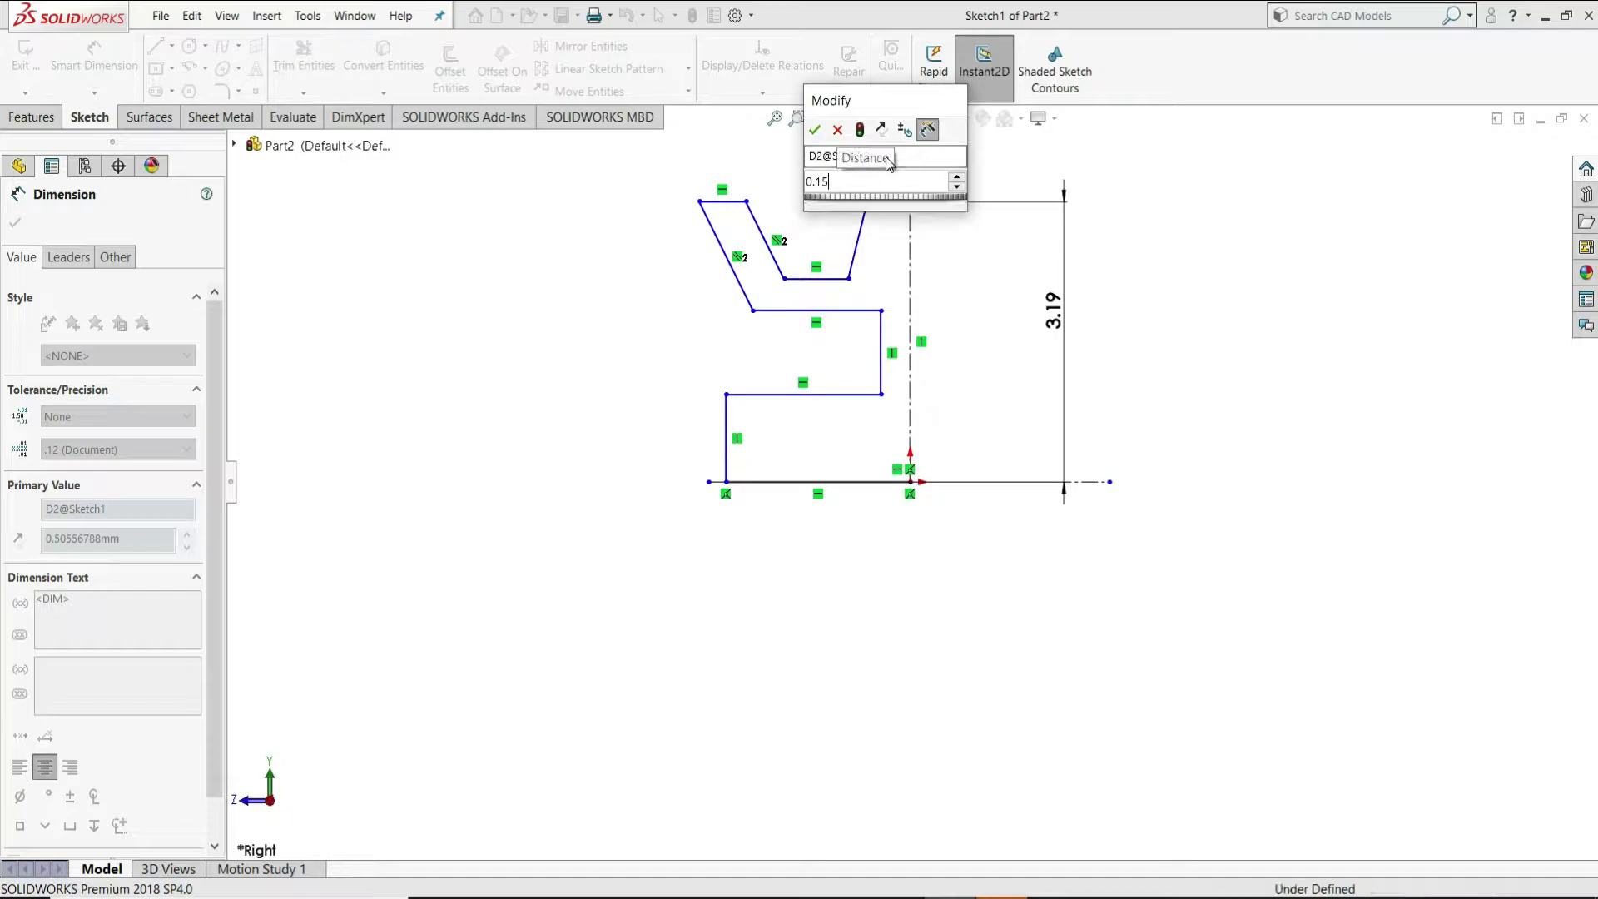
pyautogui.press('Escape')
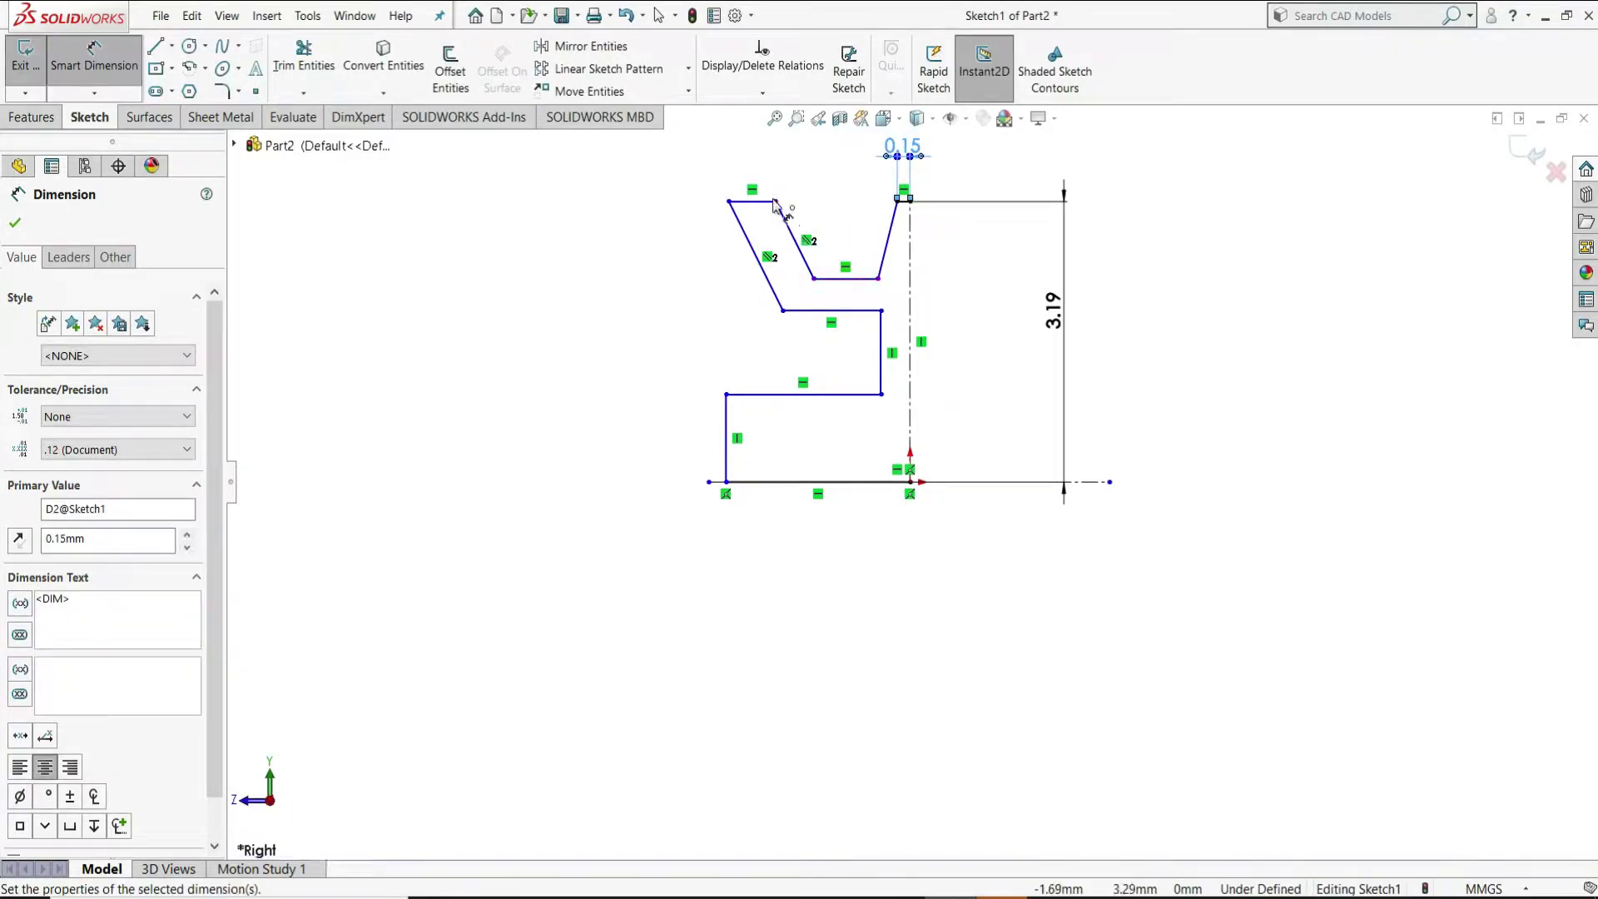
# - Set the groove's top opening width to 0.81
pyautogui.click(901, 201)
pyautogui.click(897, 202)
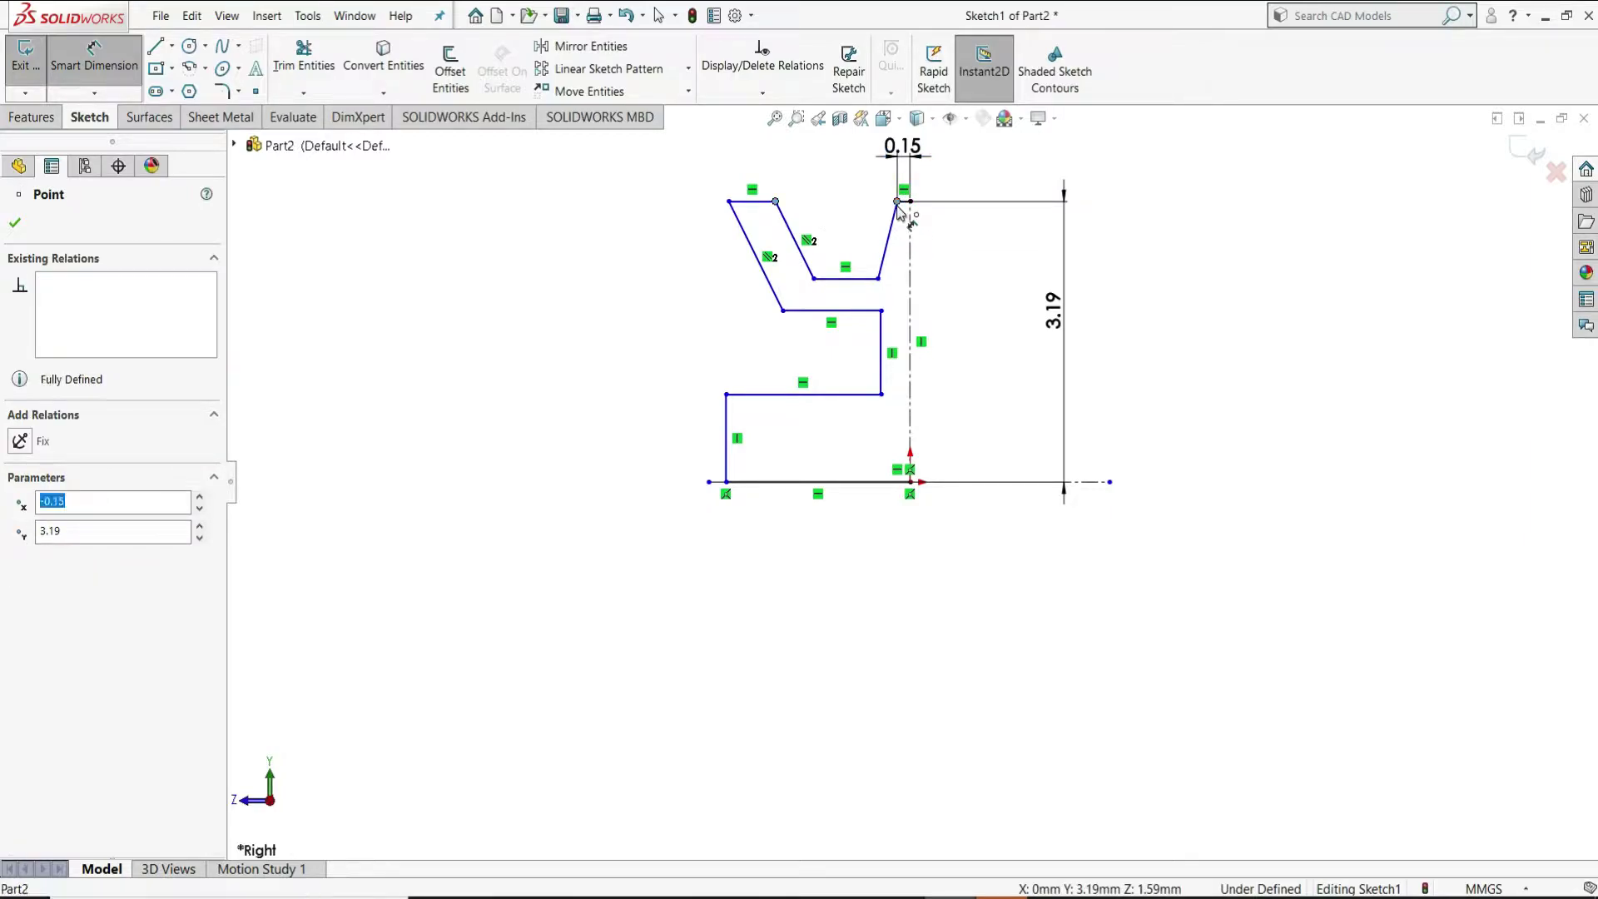
pyautogui.click(848, 190)
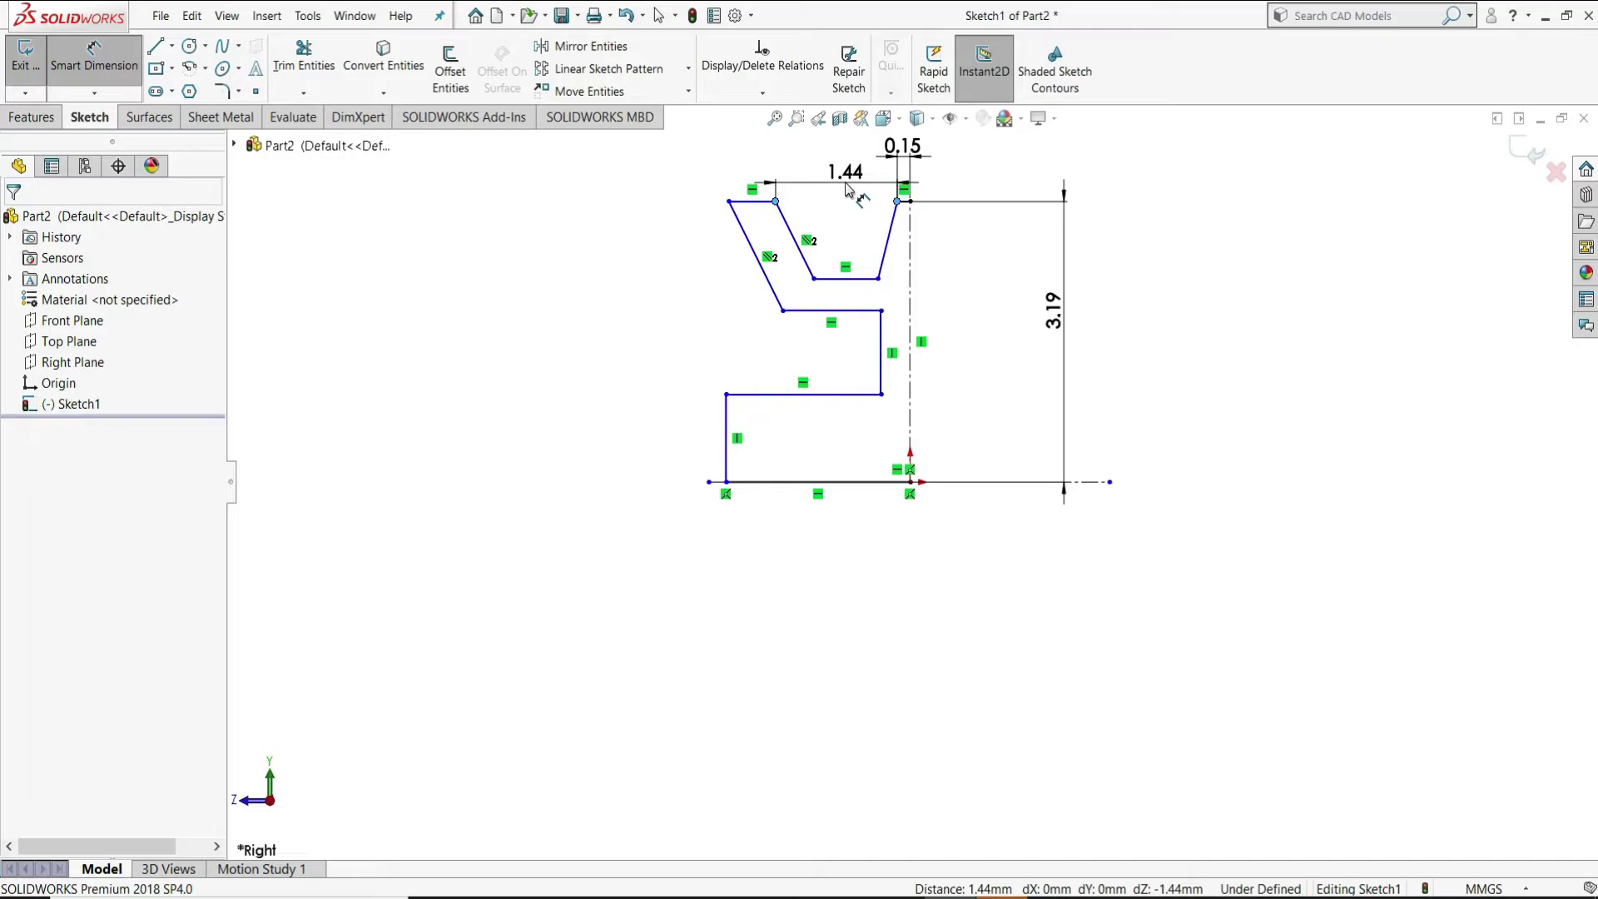
pyautogui.doubleClick(848, 190)
pyautogui.write('0.')
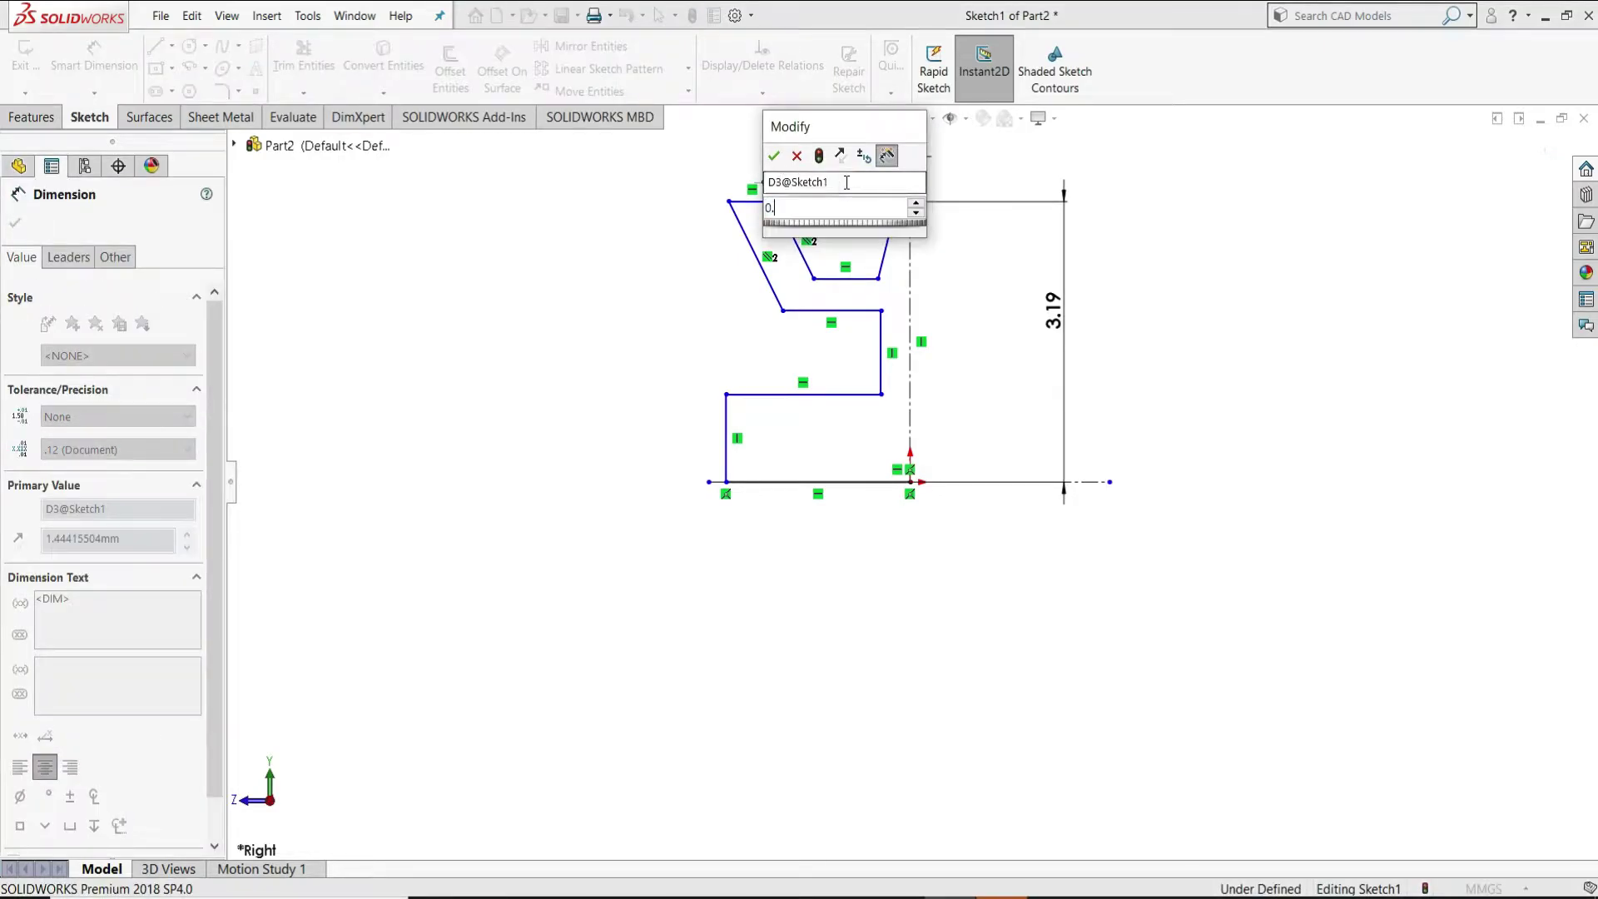
pyautogui.write('15')
pyautogui.press('Return')
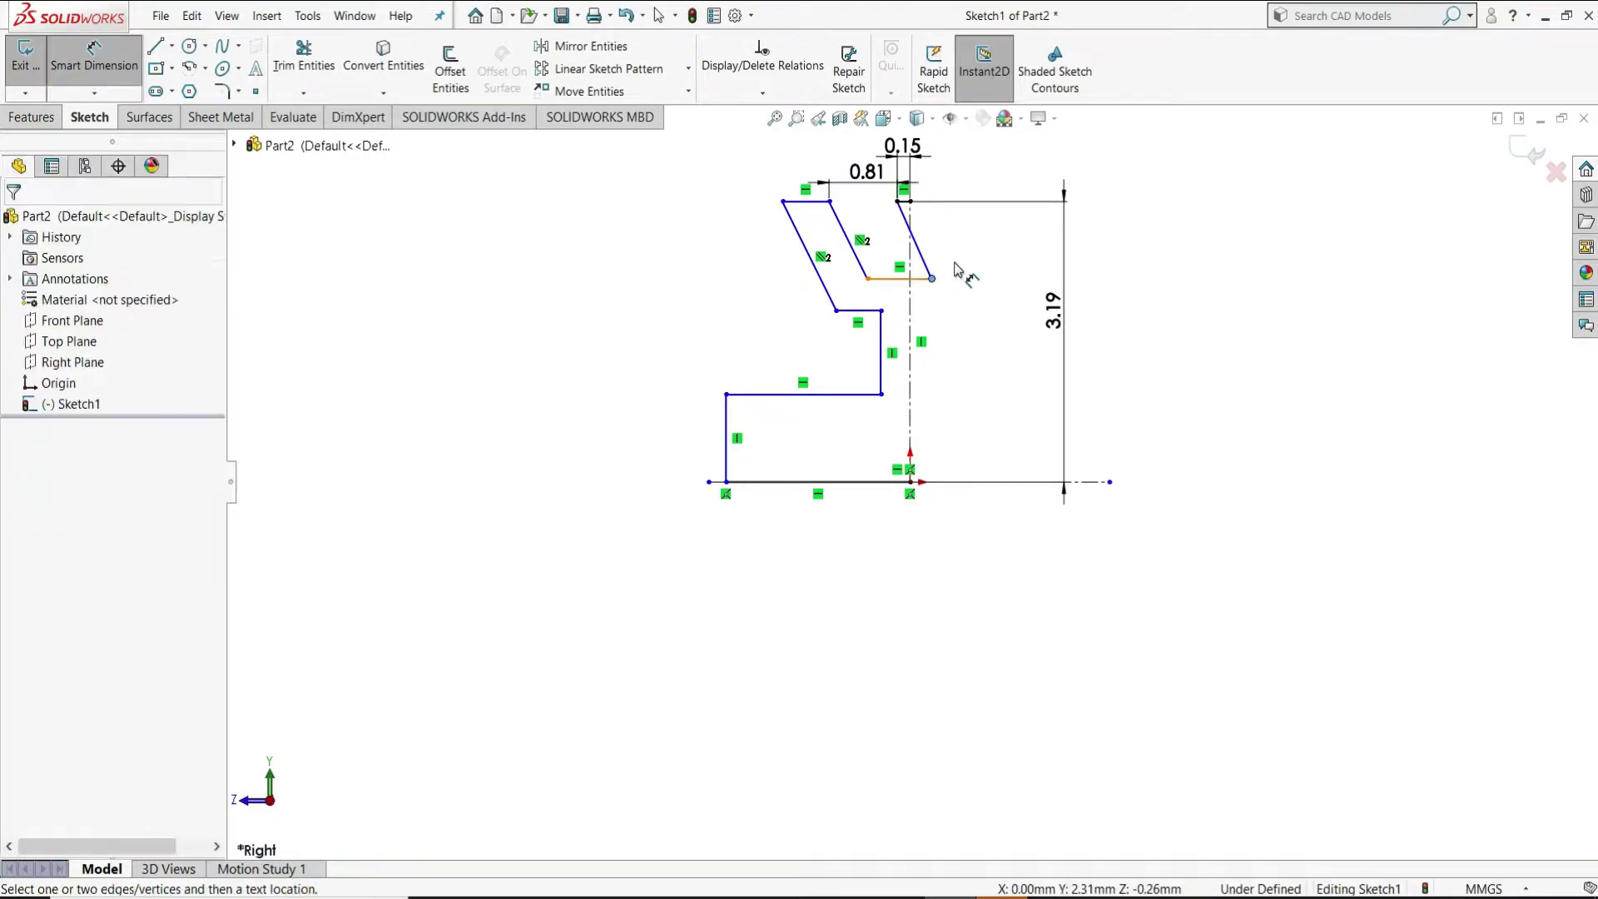
# - Drag the groove's lower corners left to reshape the groove
pyautogui.press('Escape')
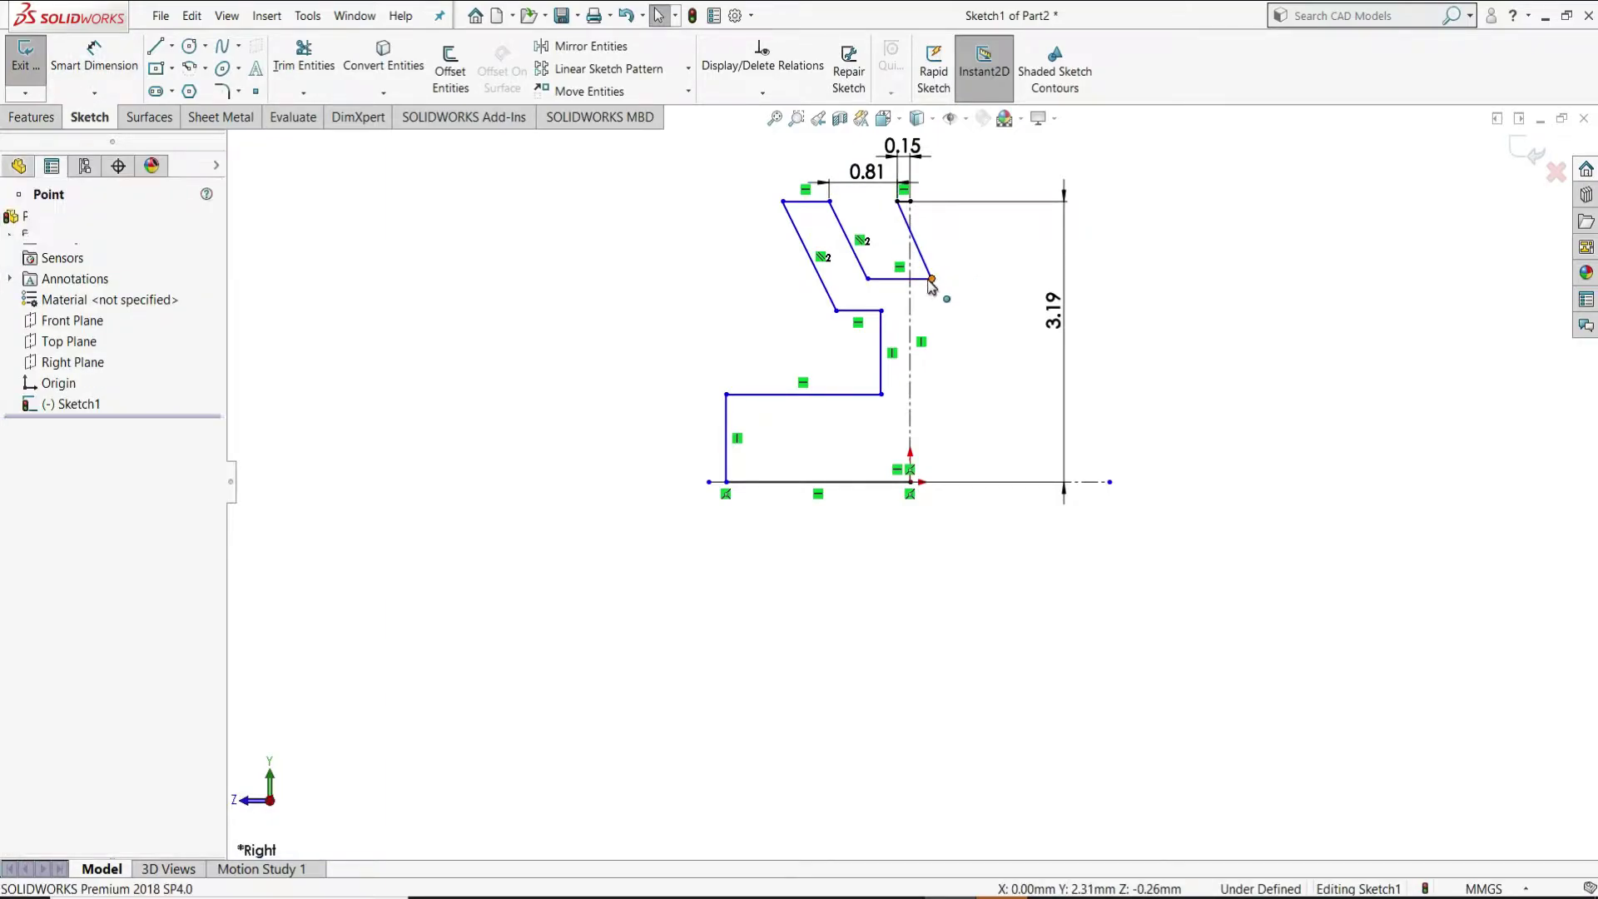
pyautogui.moveTo(934, 281)
pyautogui.mouseDown()
pyautogui.moveTo(875, 284)
pyautogui.moveTo(892, 287)
pyautogui.mouseUp()
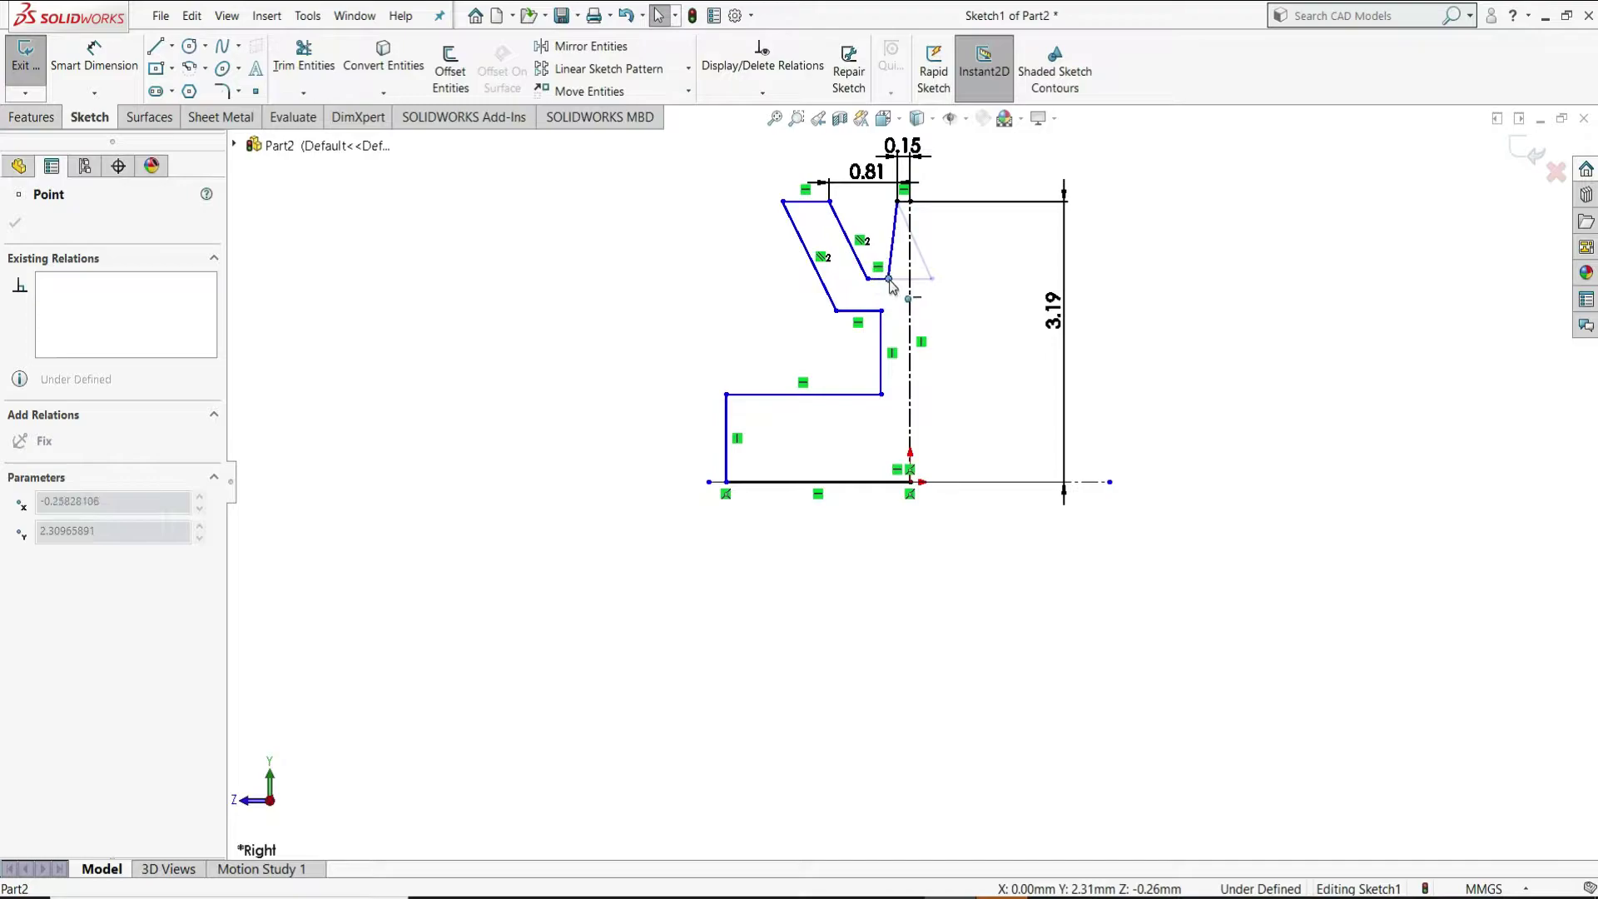
pyautogui.click(963, 342)
pyautogui.moveTo(869, 286); pyautogui.dragTo(841, 286)
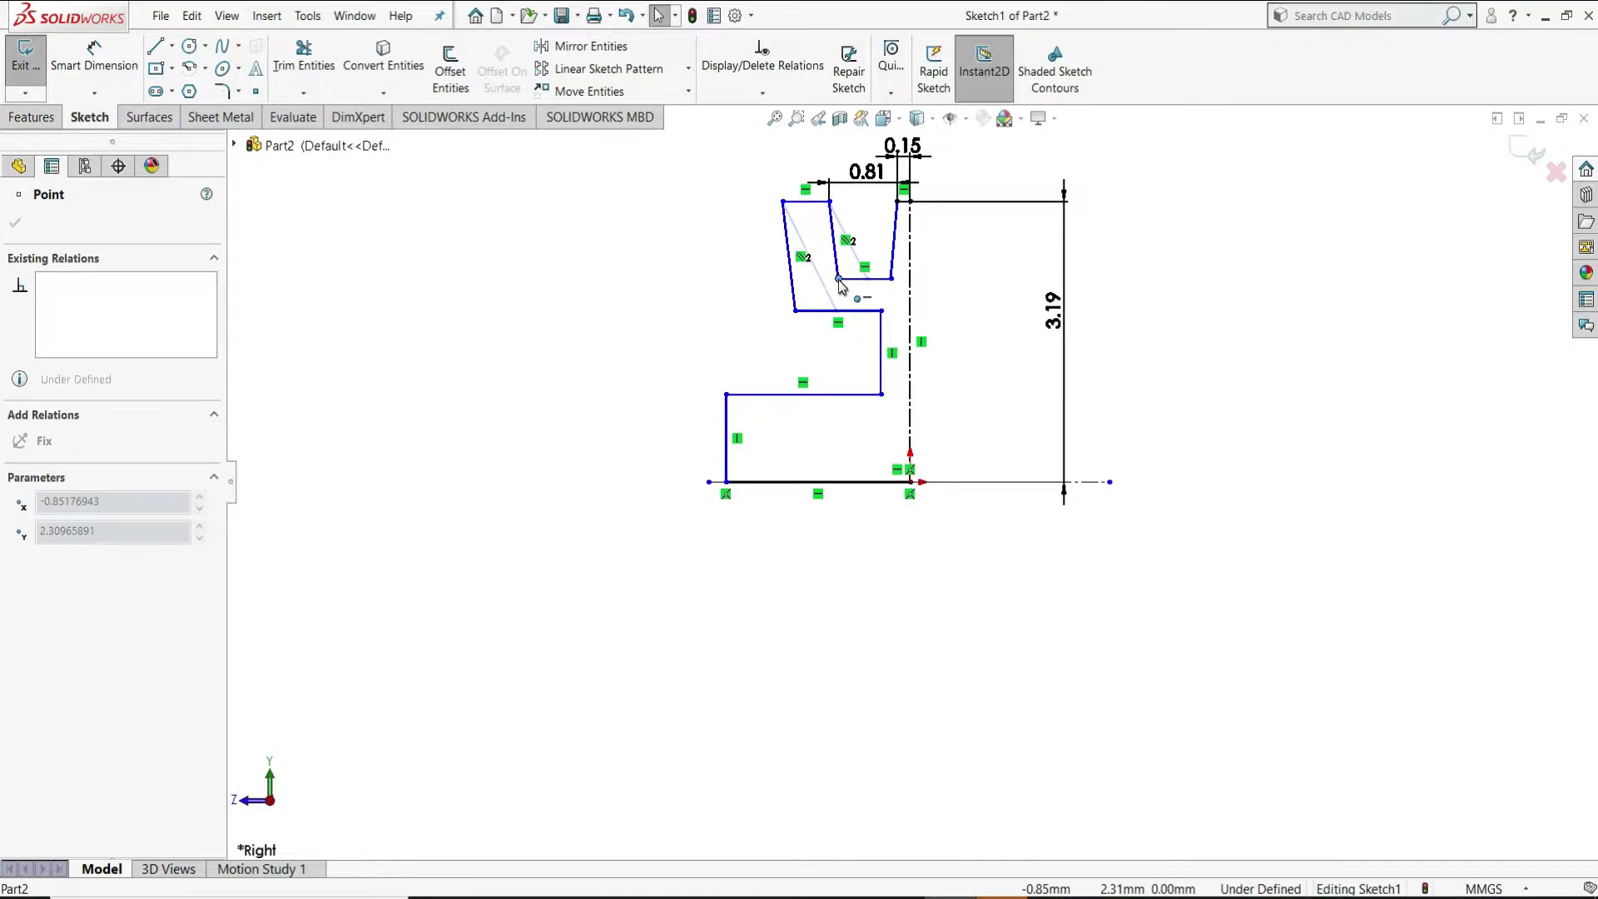
pyautogui.click(968, 304)
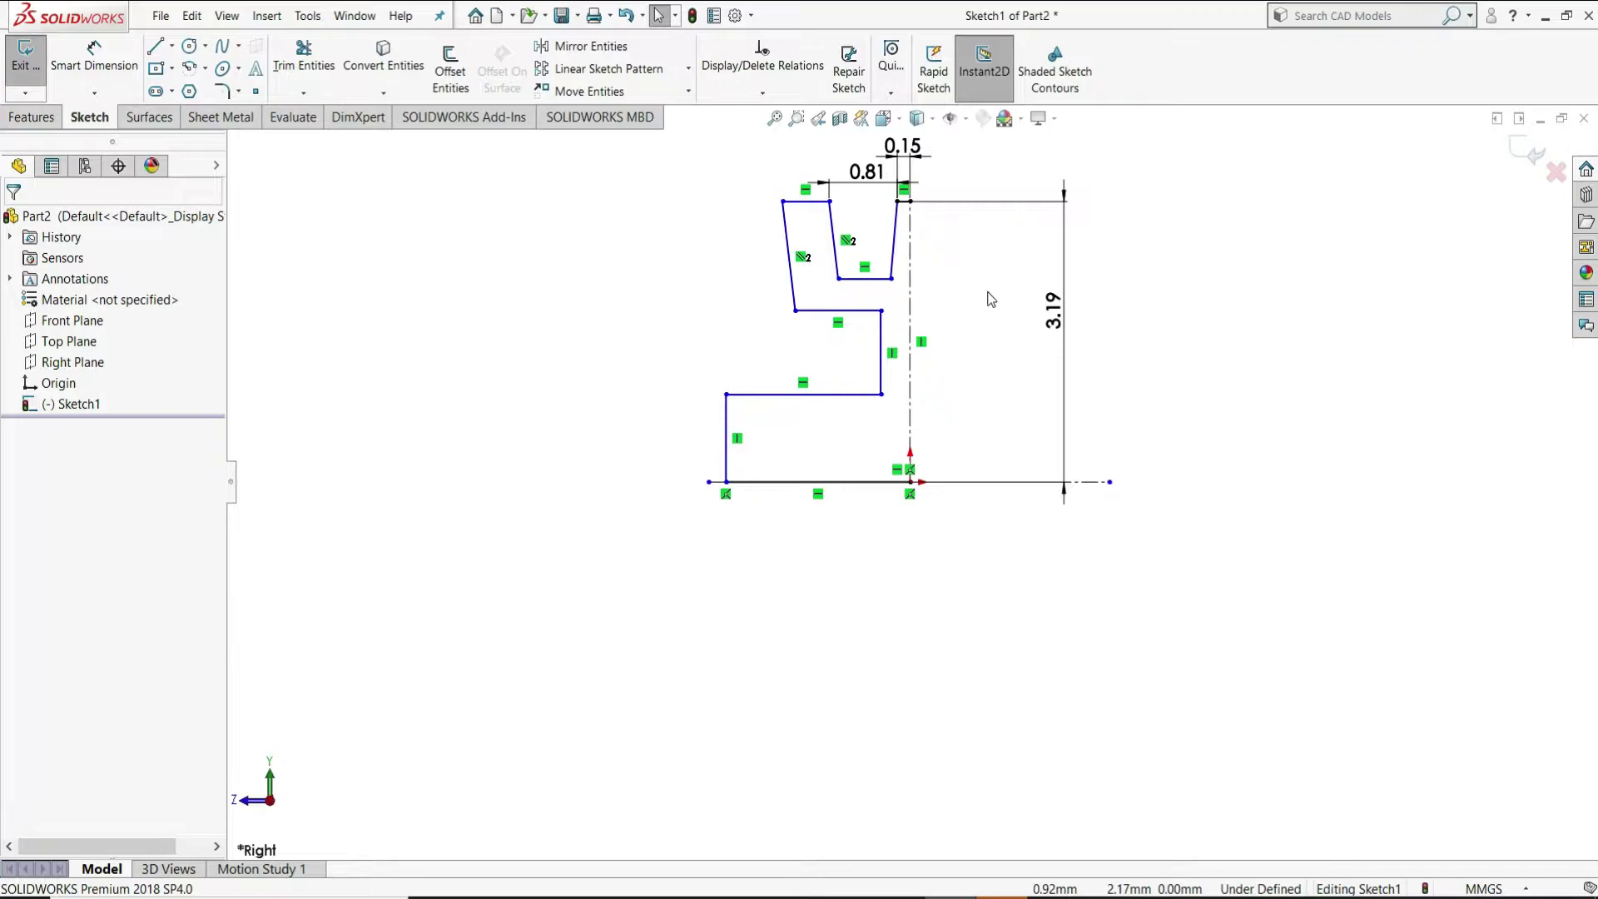
# - Set the right groove wall's angle to the vertical centreline to 10°
pyautogui.click(94, 54)
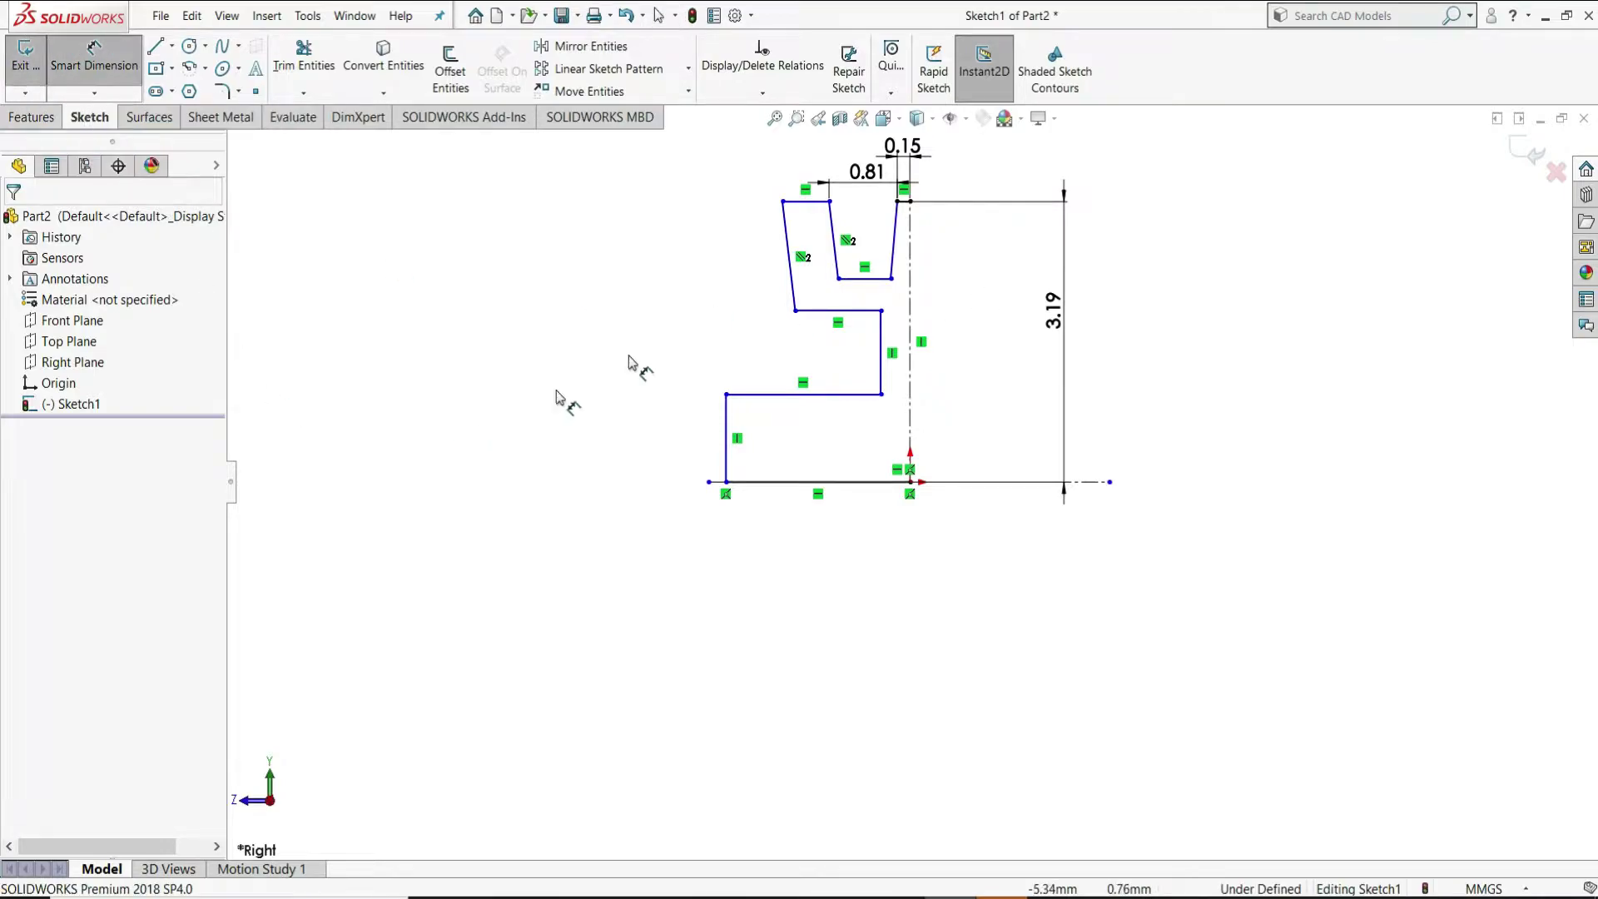
pyautogui.click(895, 253)
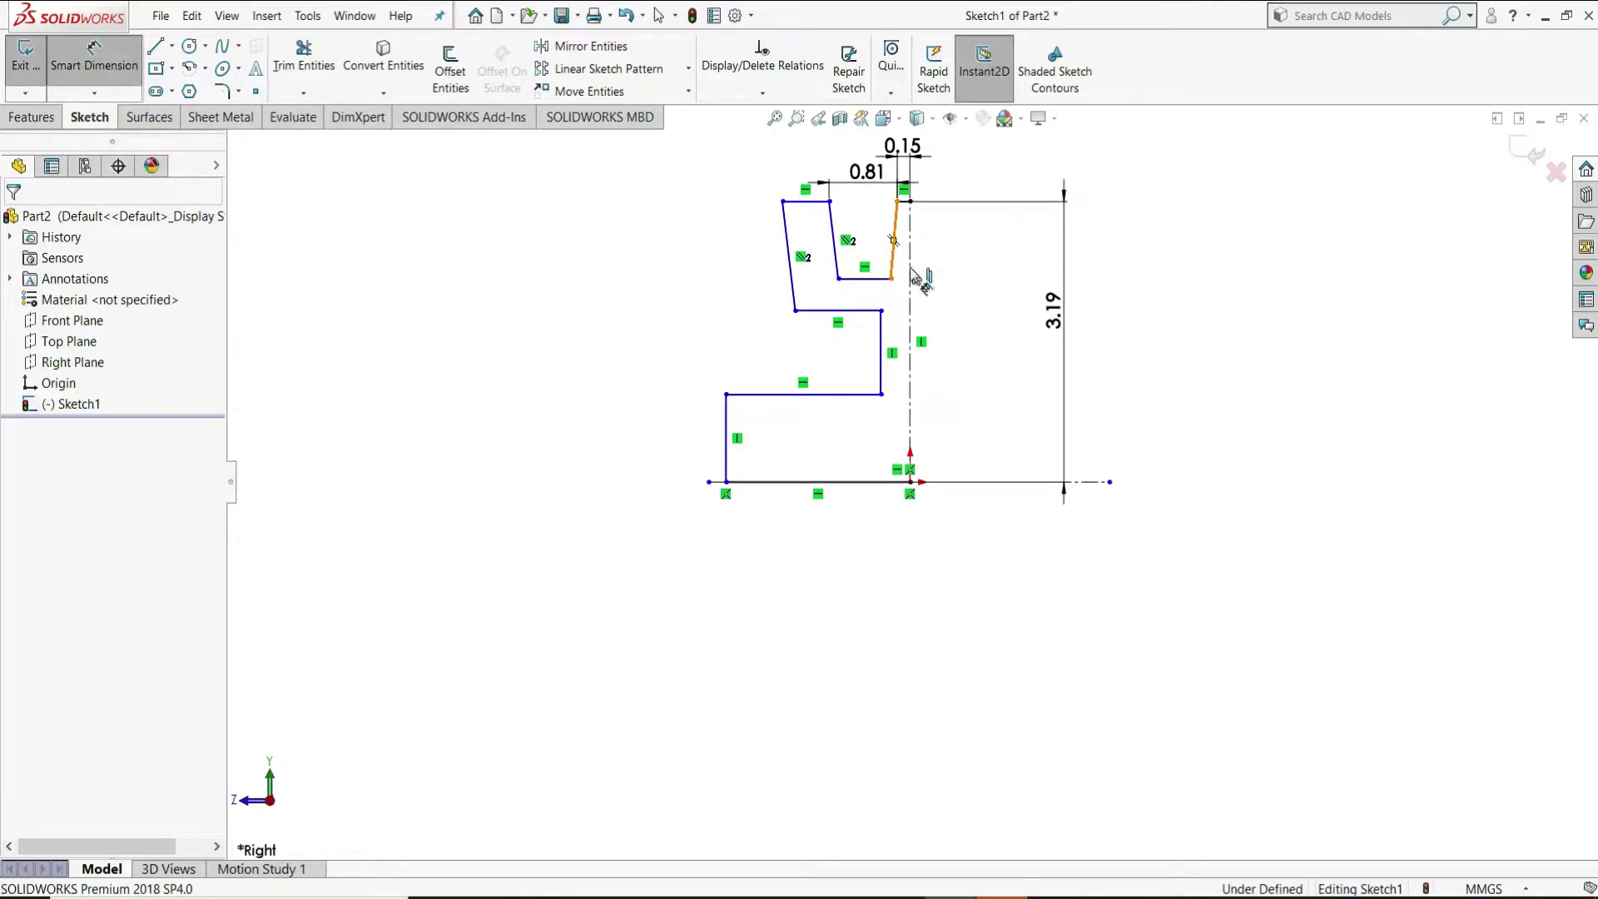
pyautogui.click(910, 268)
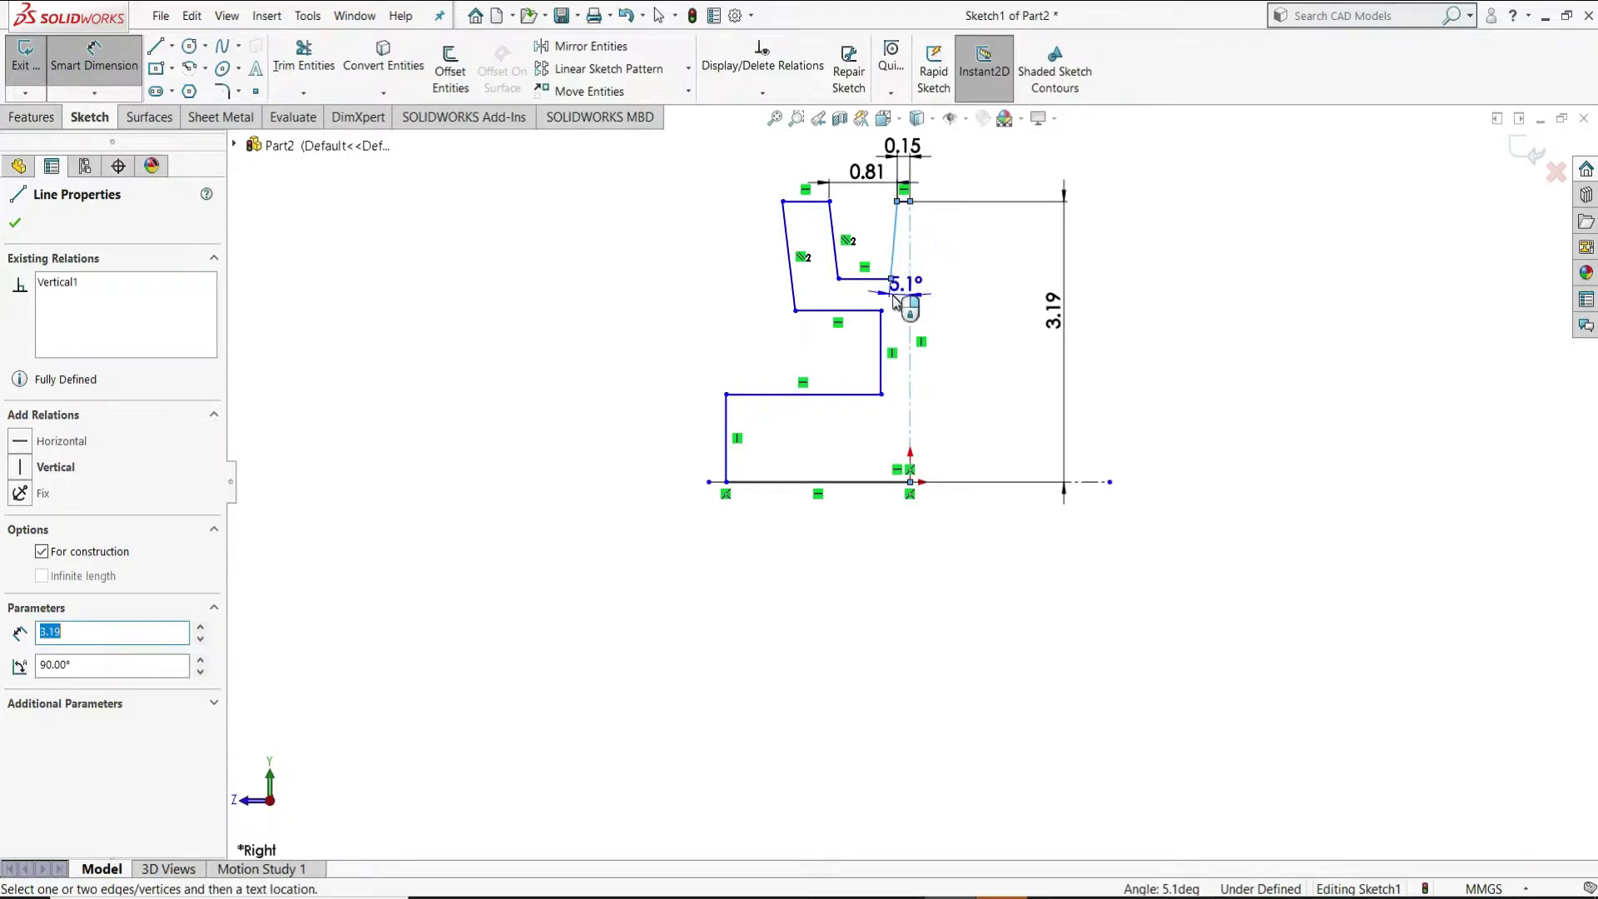
pyautogui.click(897, 307)
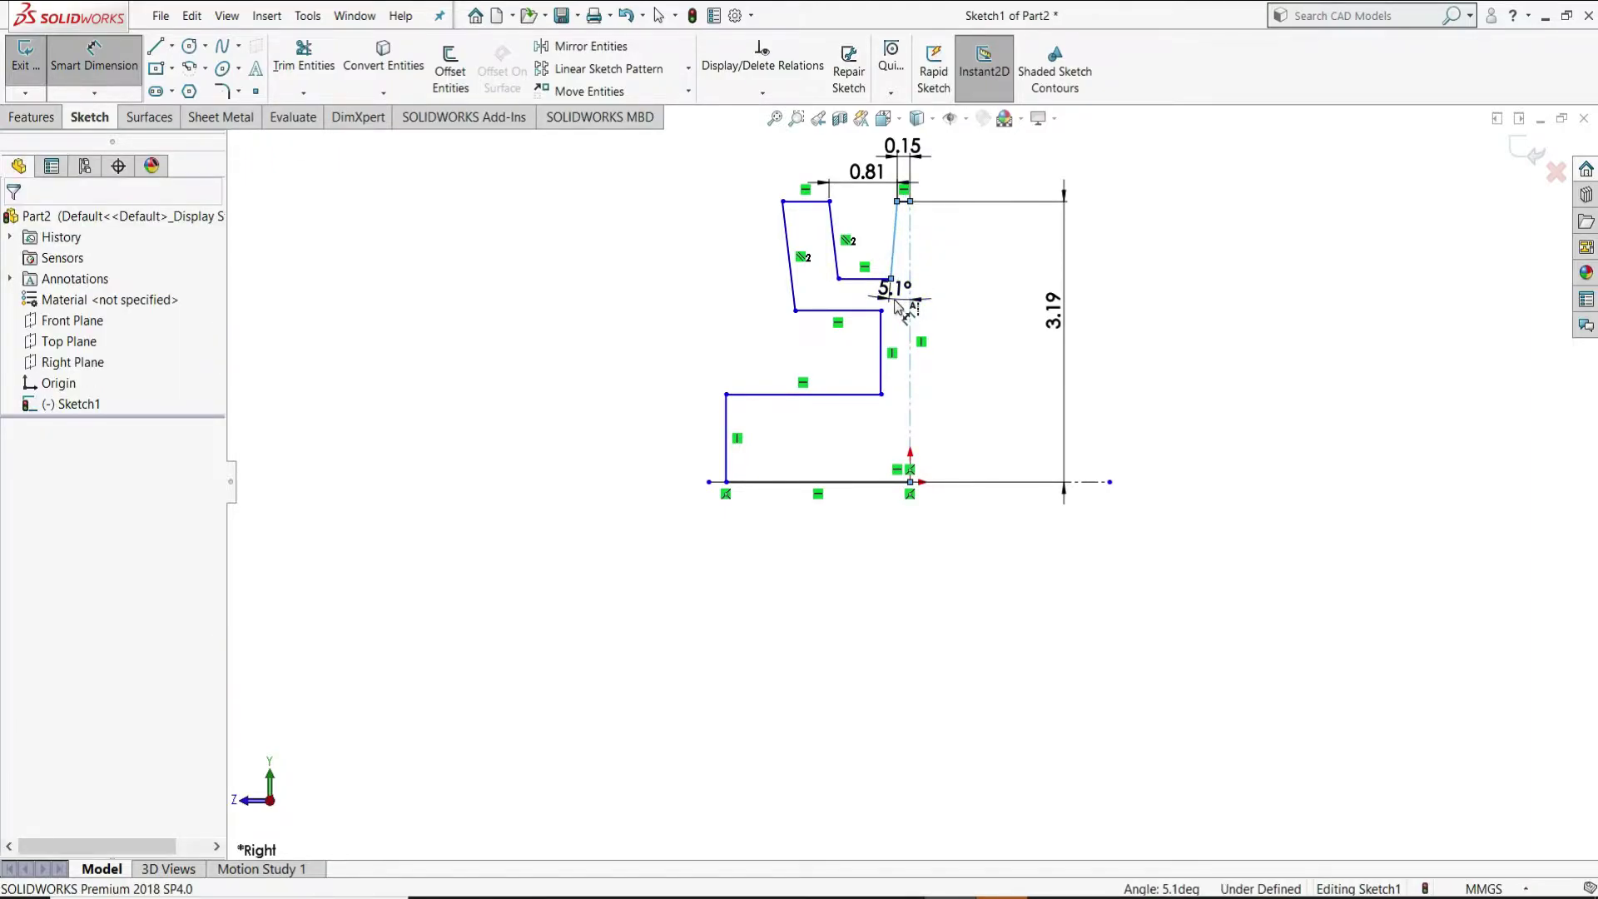
pyautogui.write('5')
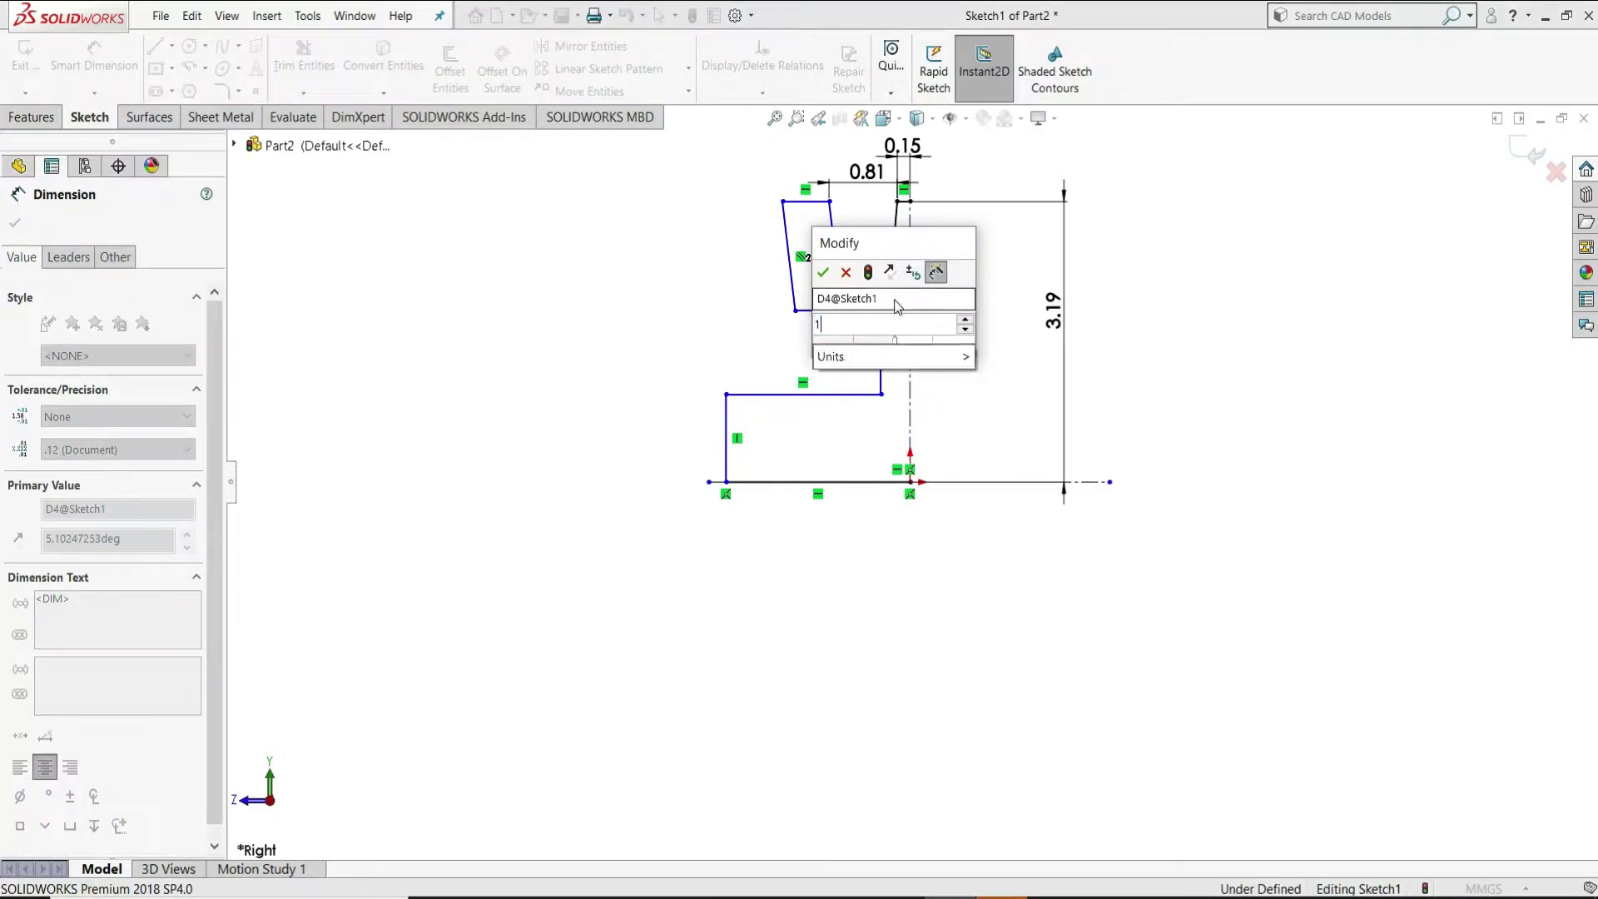
pyautogui.press('Return')
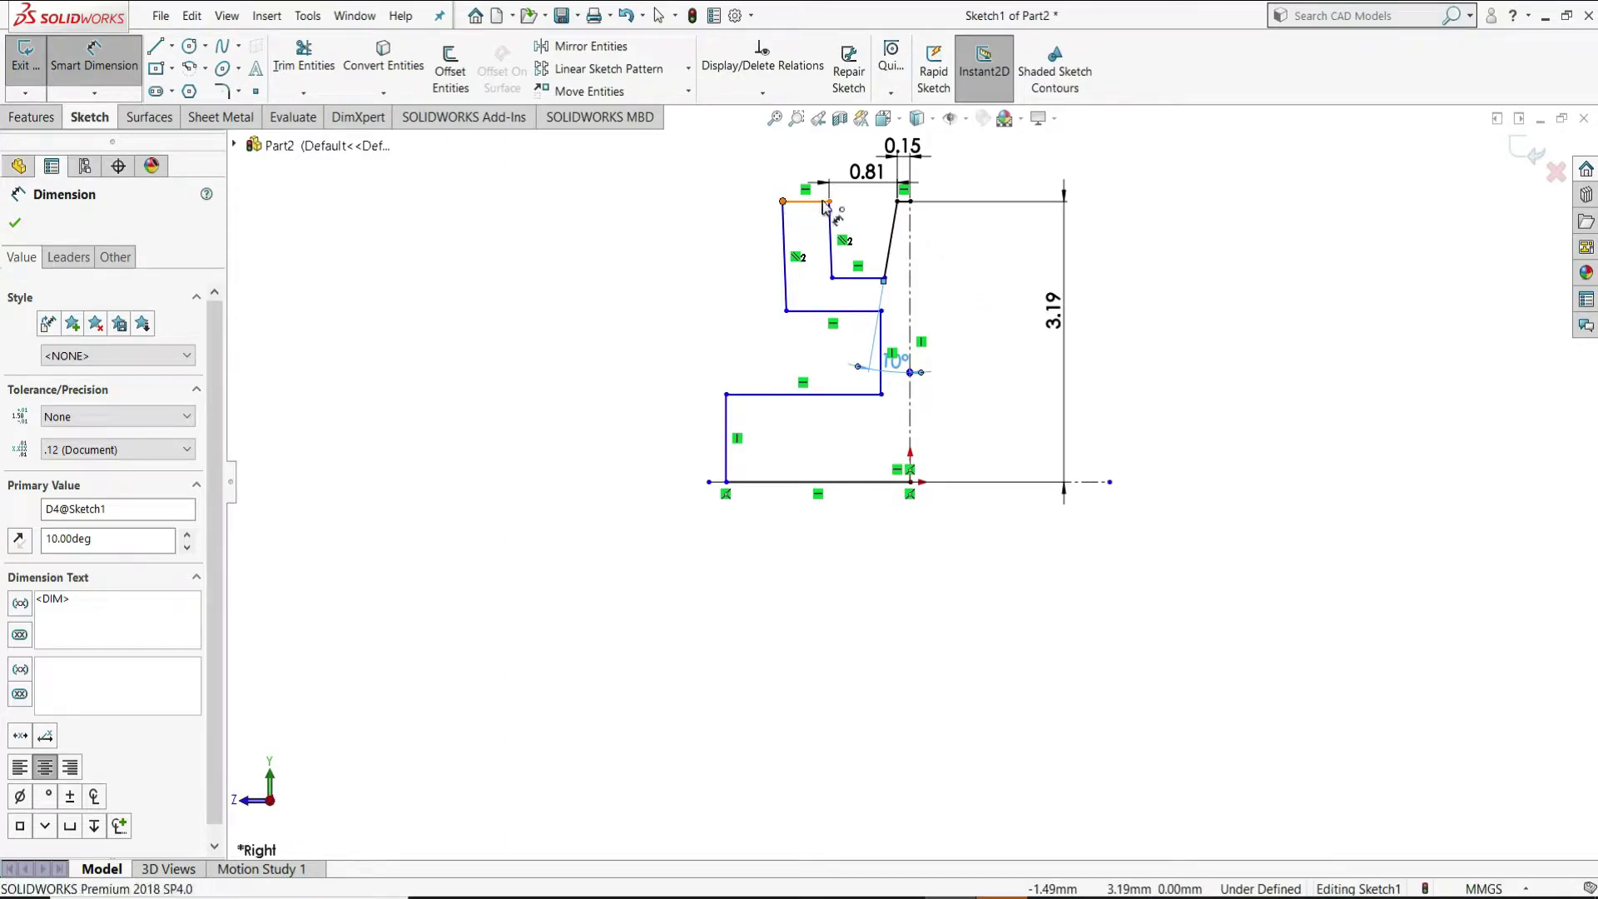
# - Set the top-left outer land length to 0.31
pyautogui.click(784, 202)
pyautogui.click(830, 202)
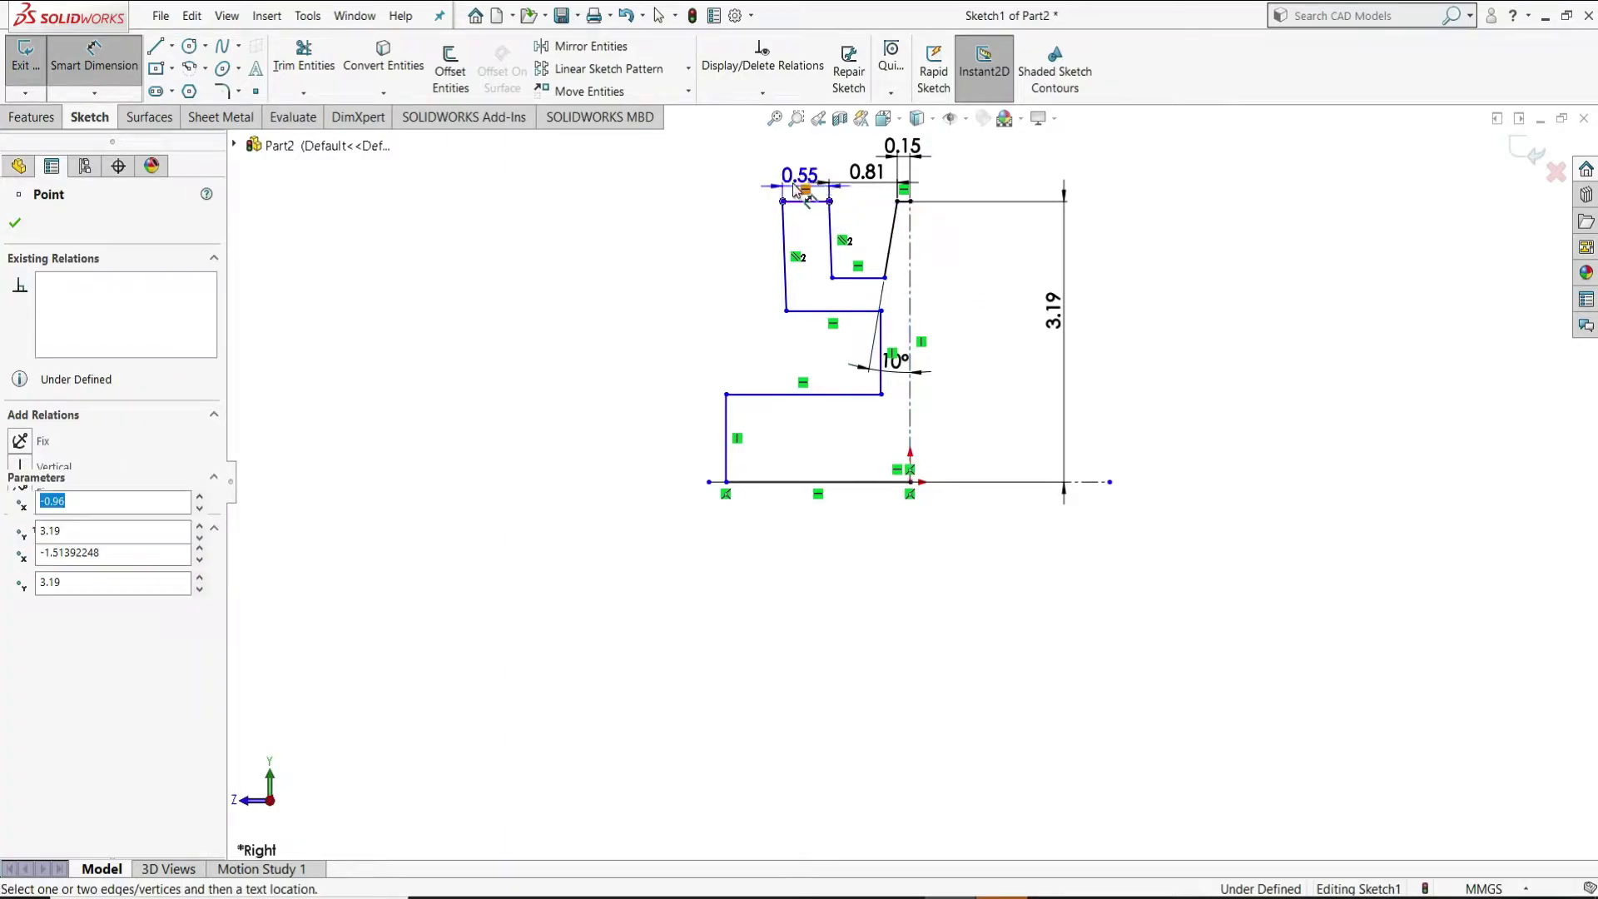
pyautogui.click(791, 176)
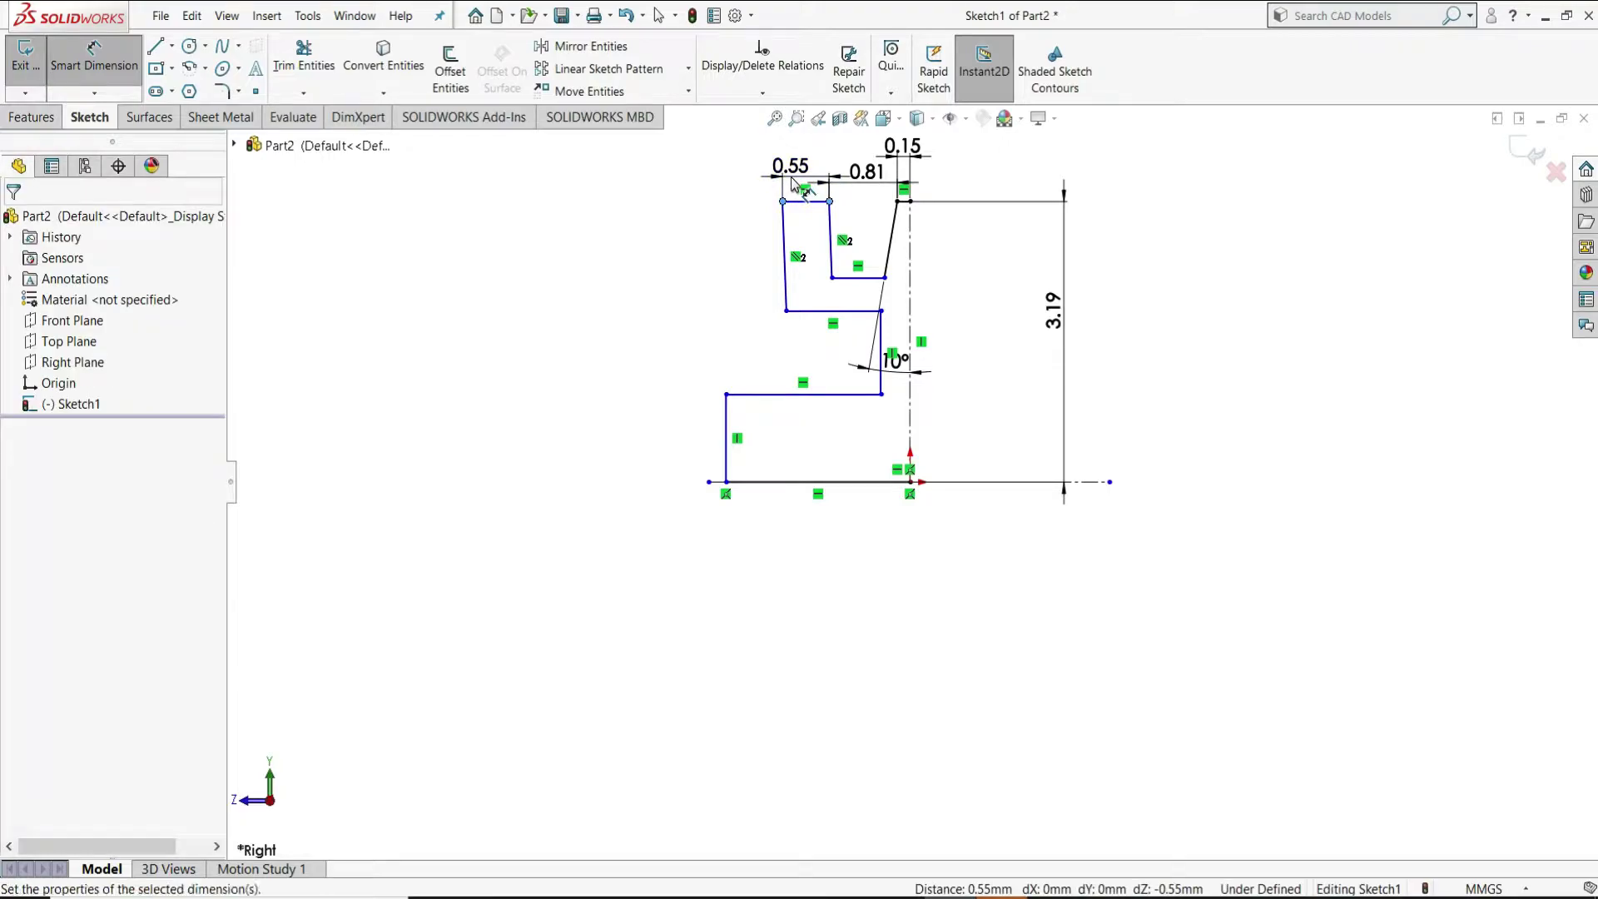
pyautogui.write('0.31')
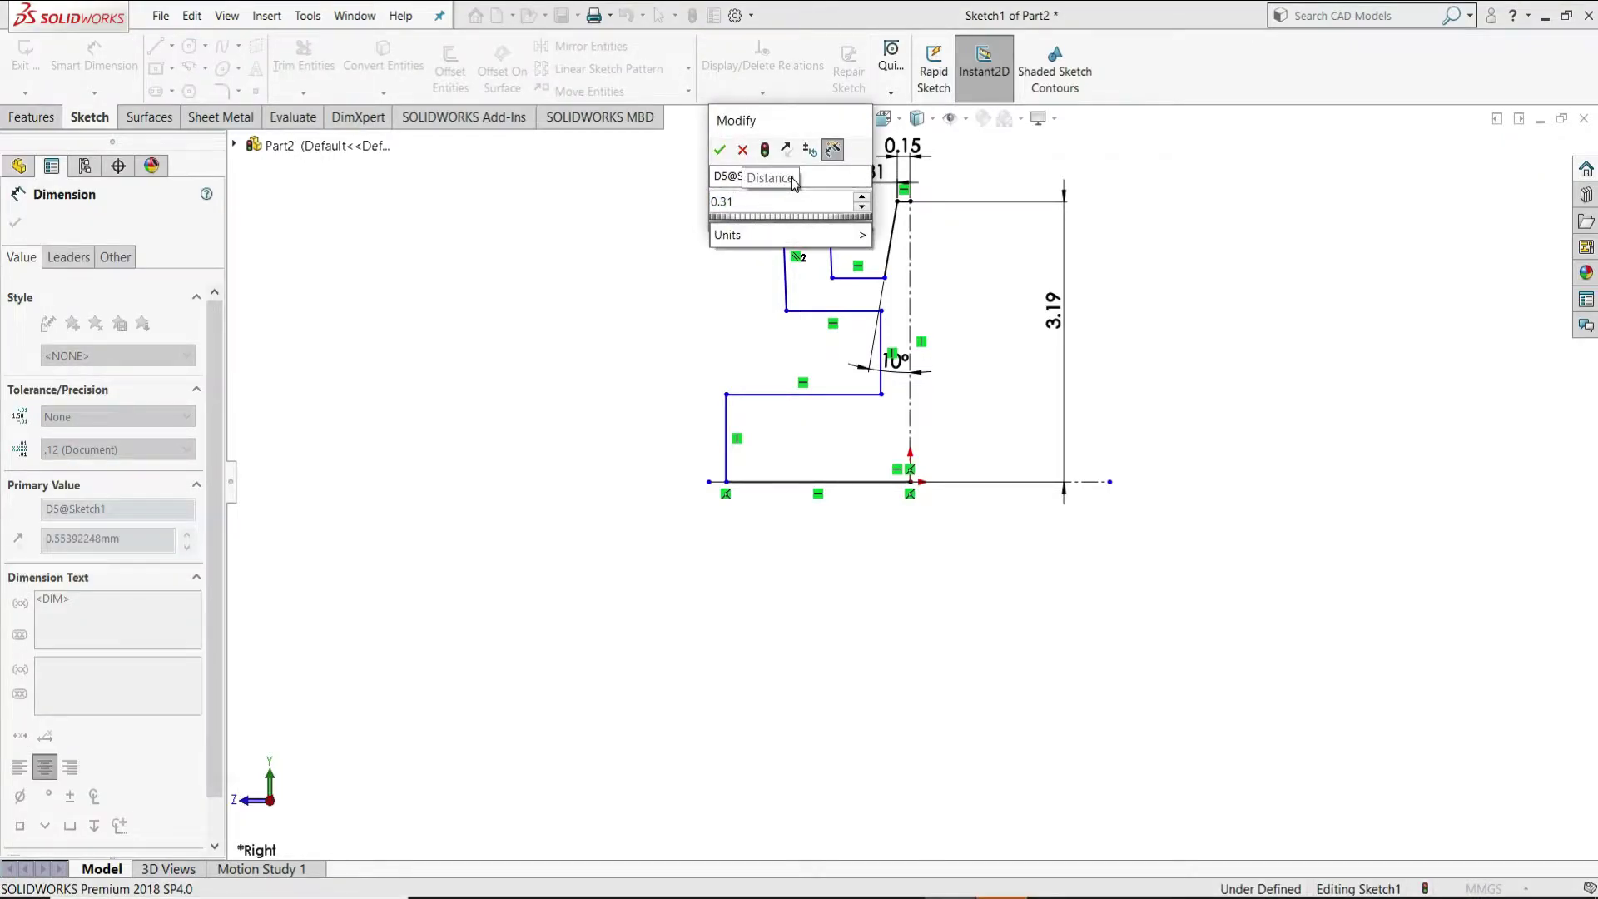
pyautogui.press('Return')
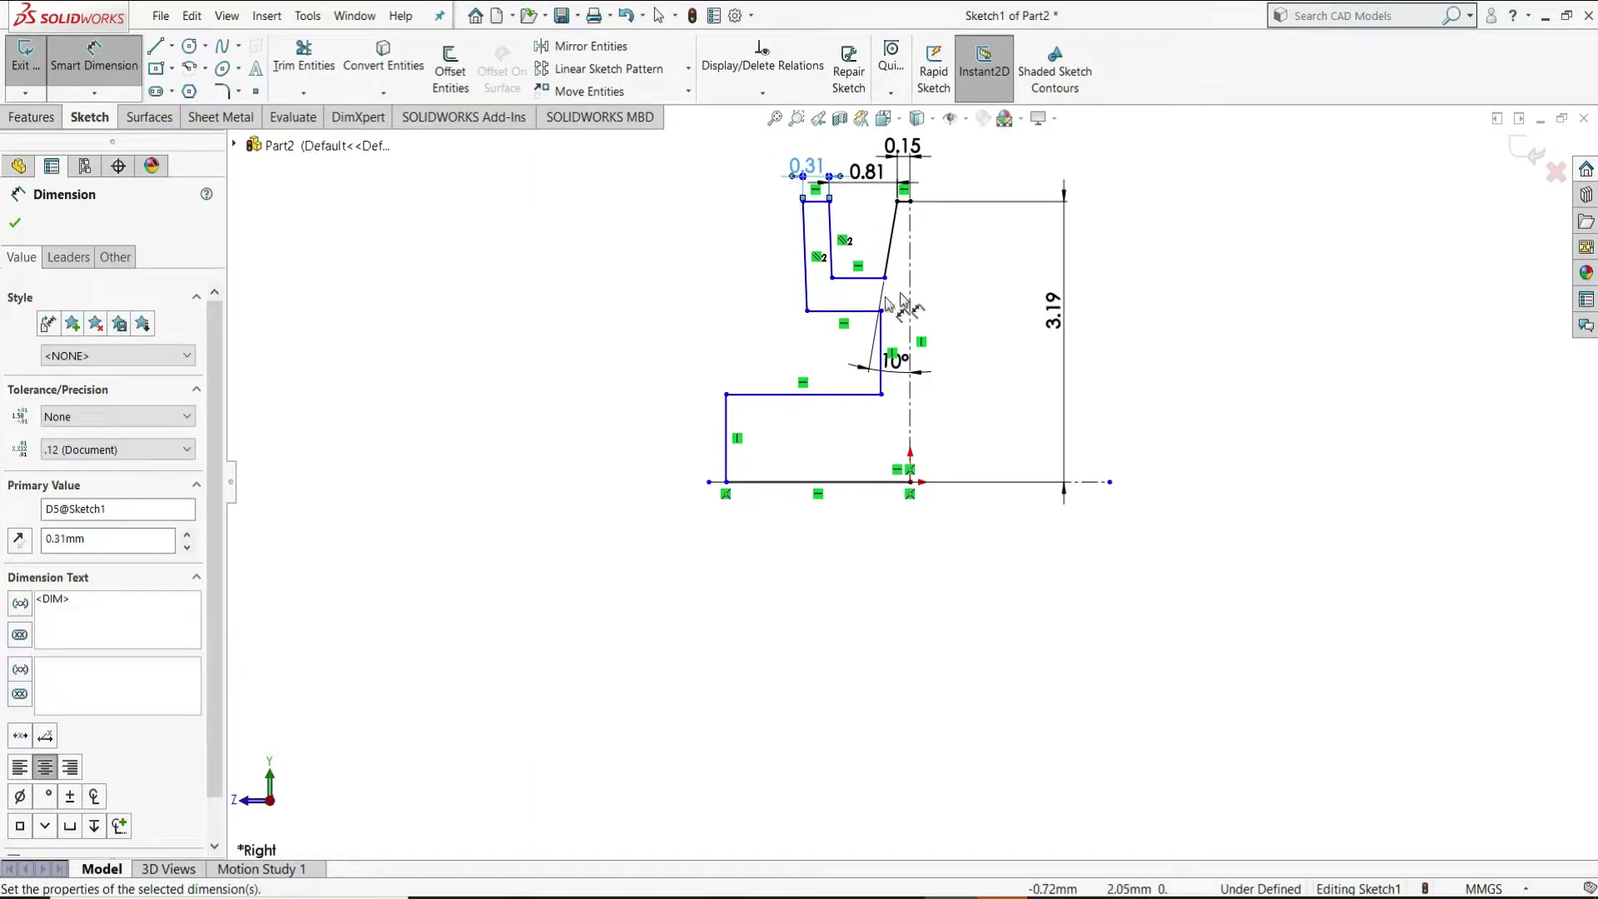
# - Set the angle between the groove wall and floor to 100°
pyautogui.scroll(-1, 907, 256)
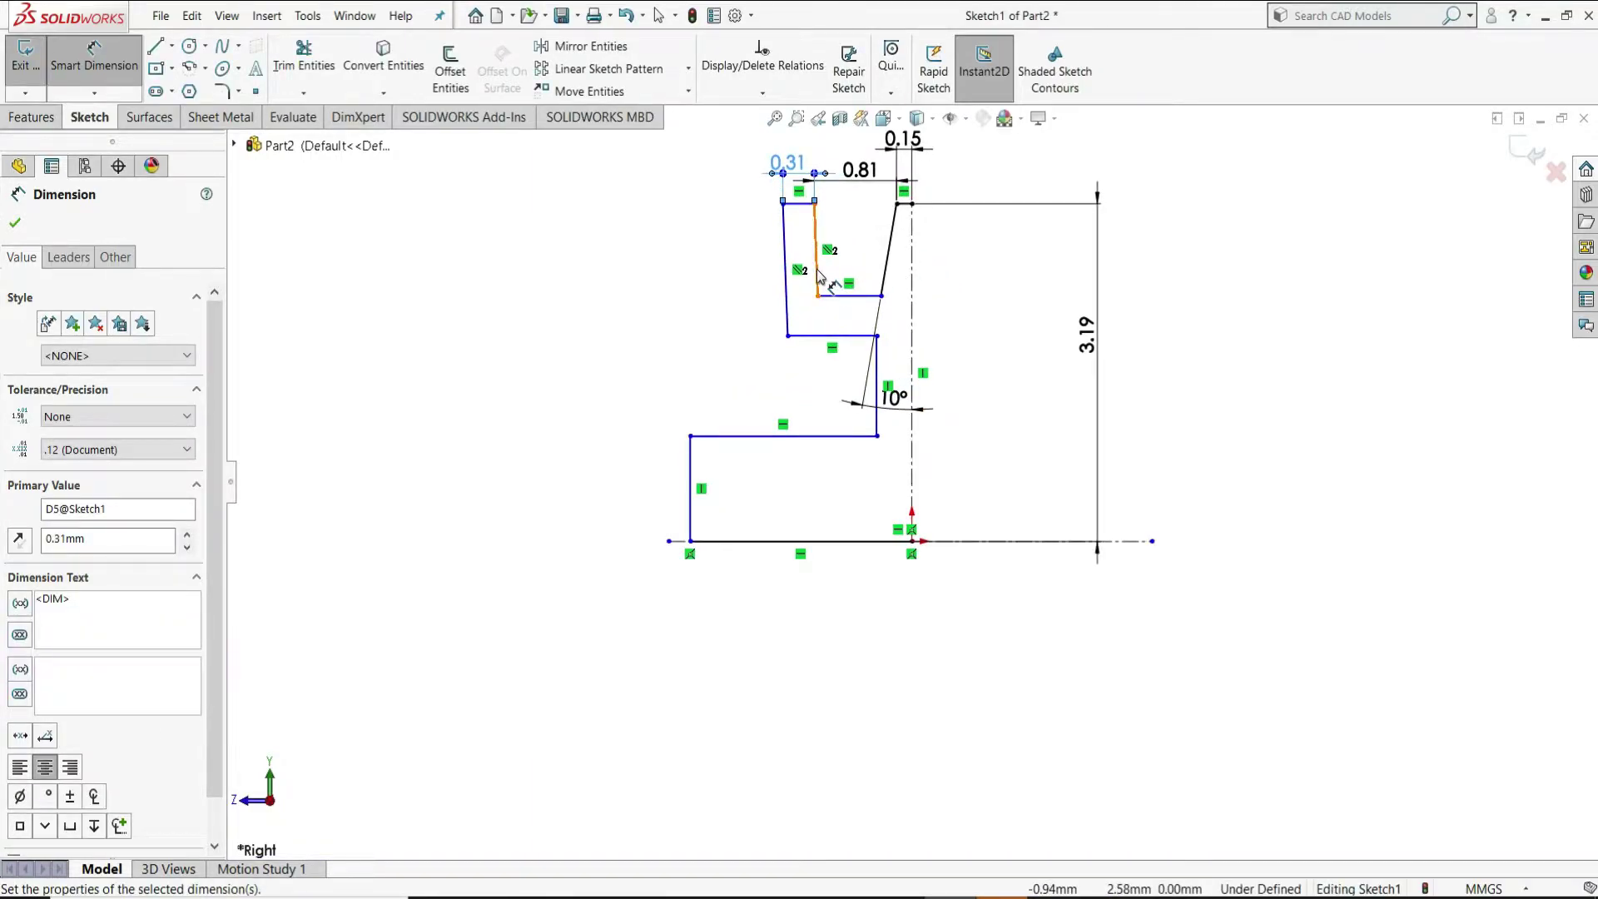
pyautogui.click(852, 296)
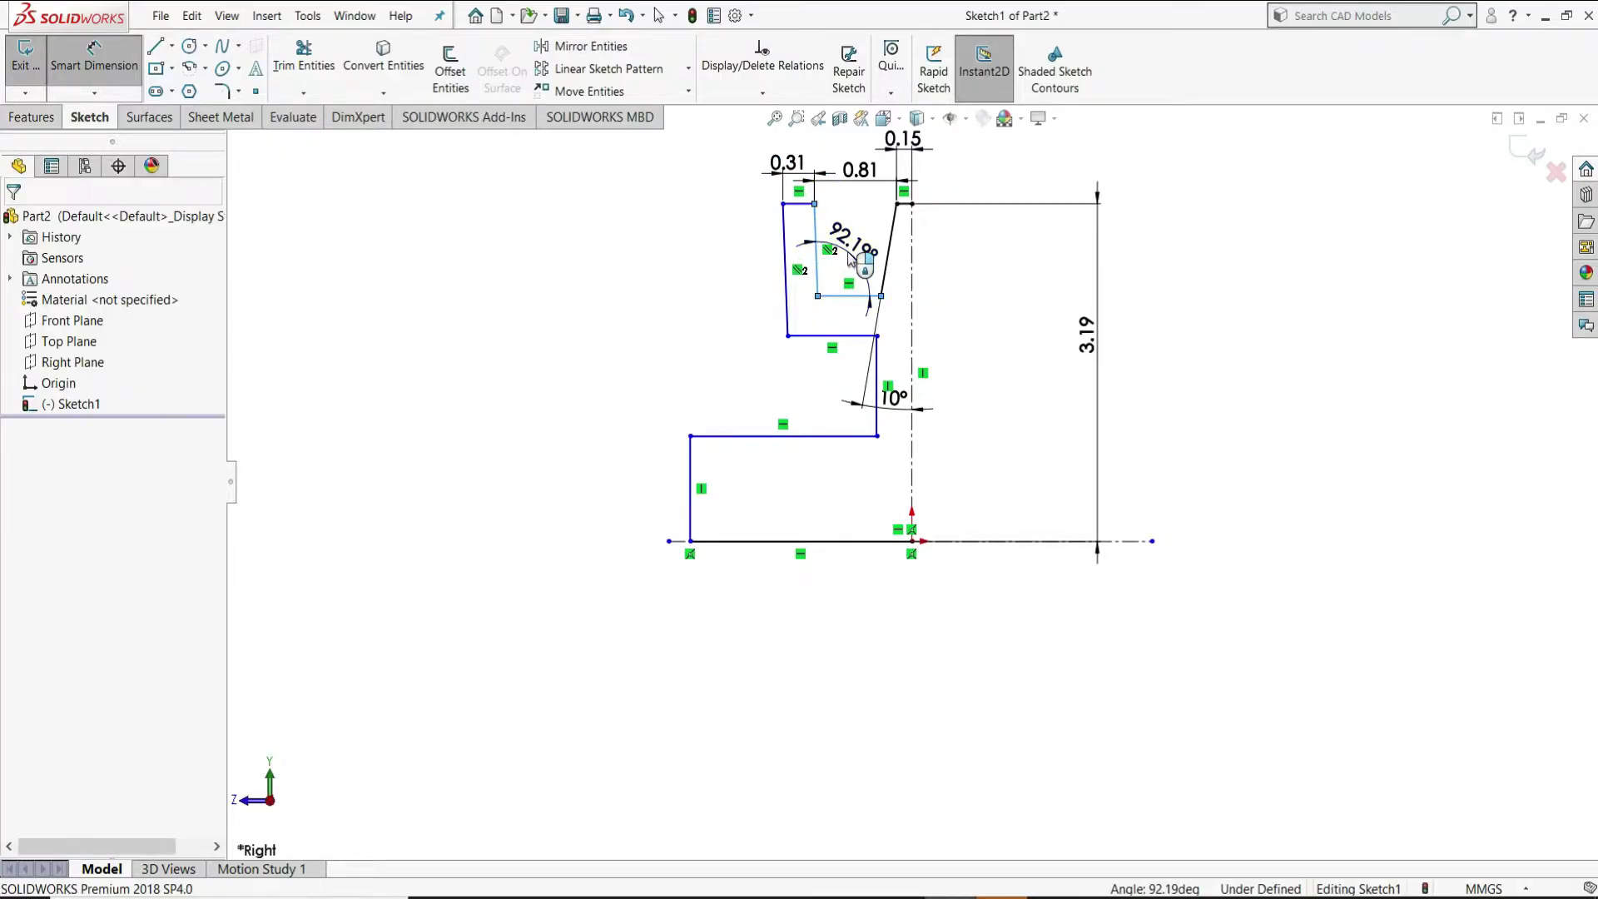
pyautogui.click(852, 258)
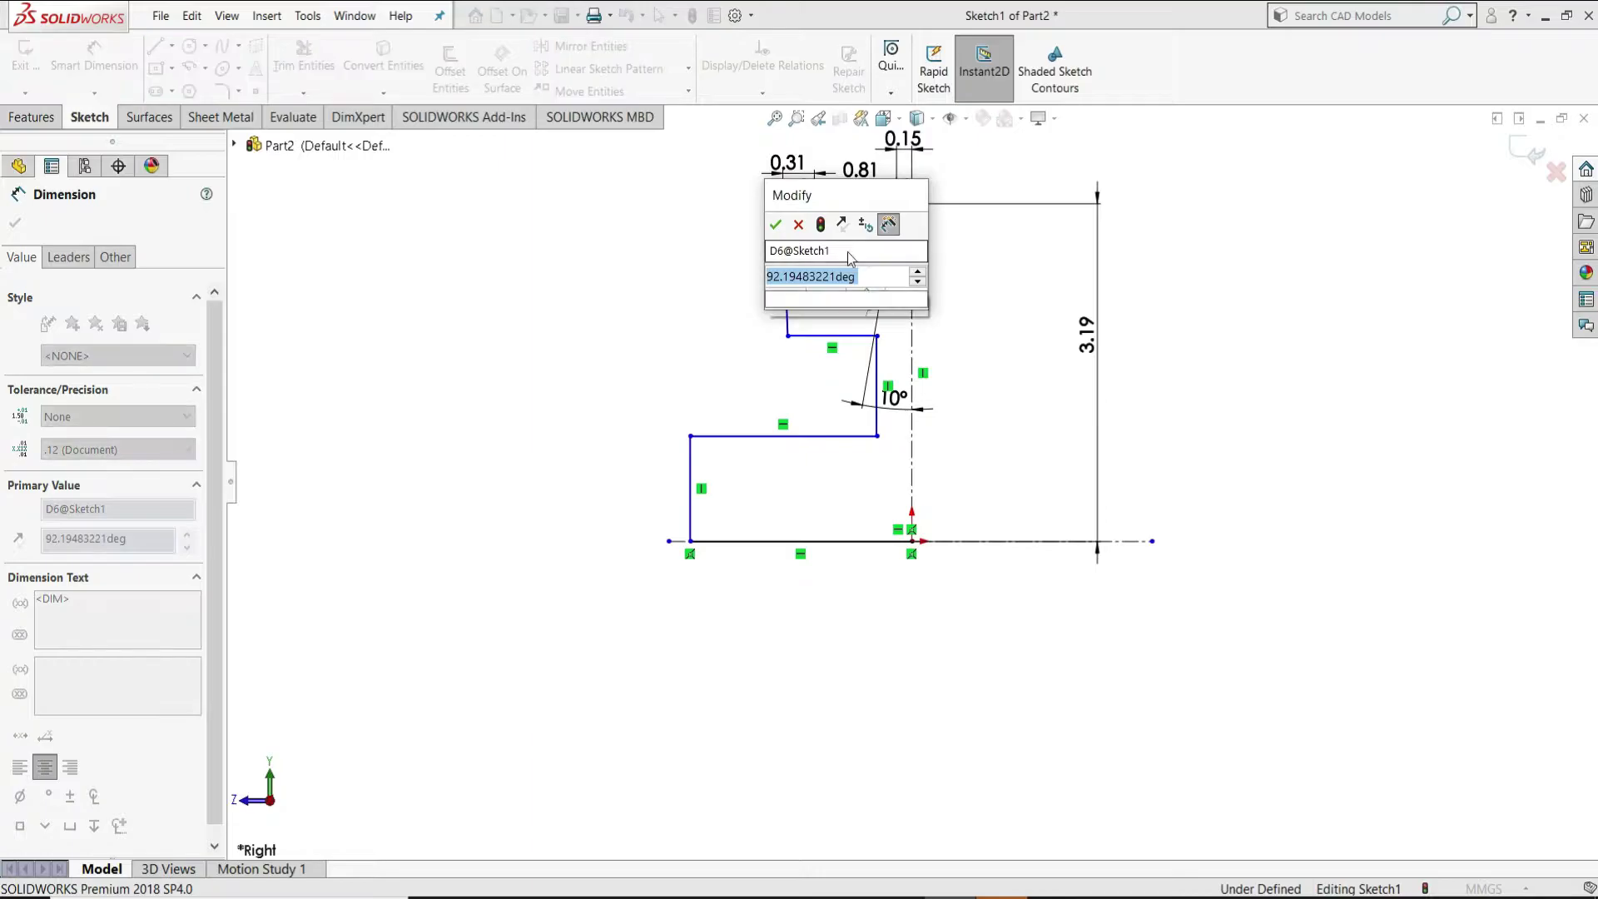
pyautogui.write('100')
pyautogui.press('Escape')
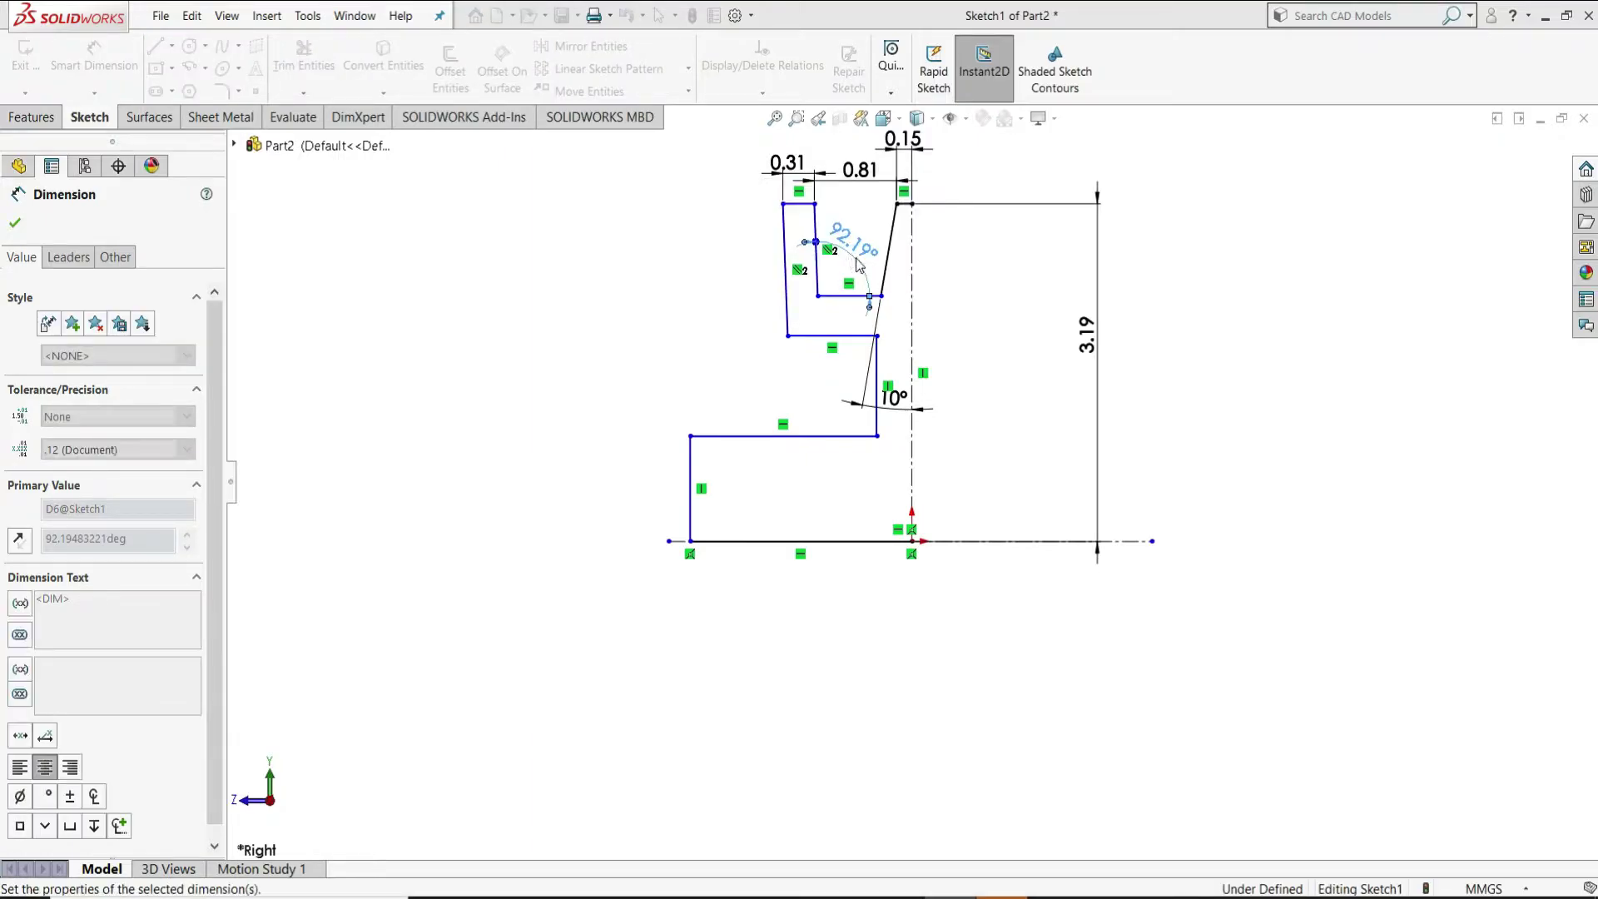
# - Dimension the short vertical wall below the groove at 0.31 from the centreline, replacing 0.69
pyautogui.rightClick(992, 298)
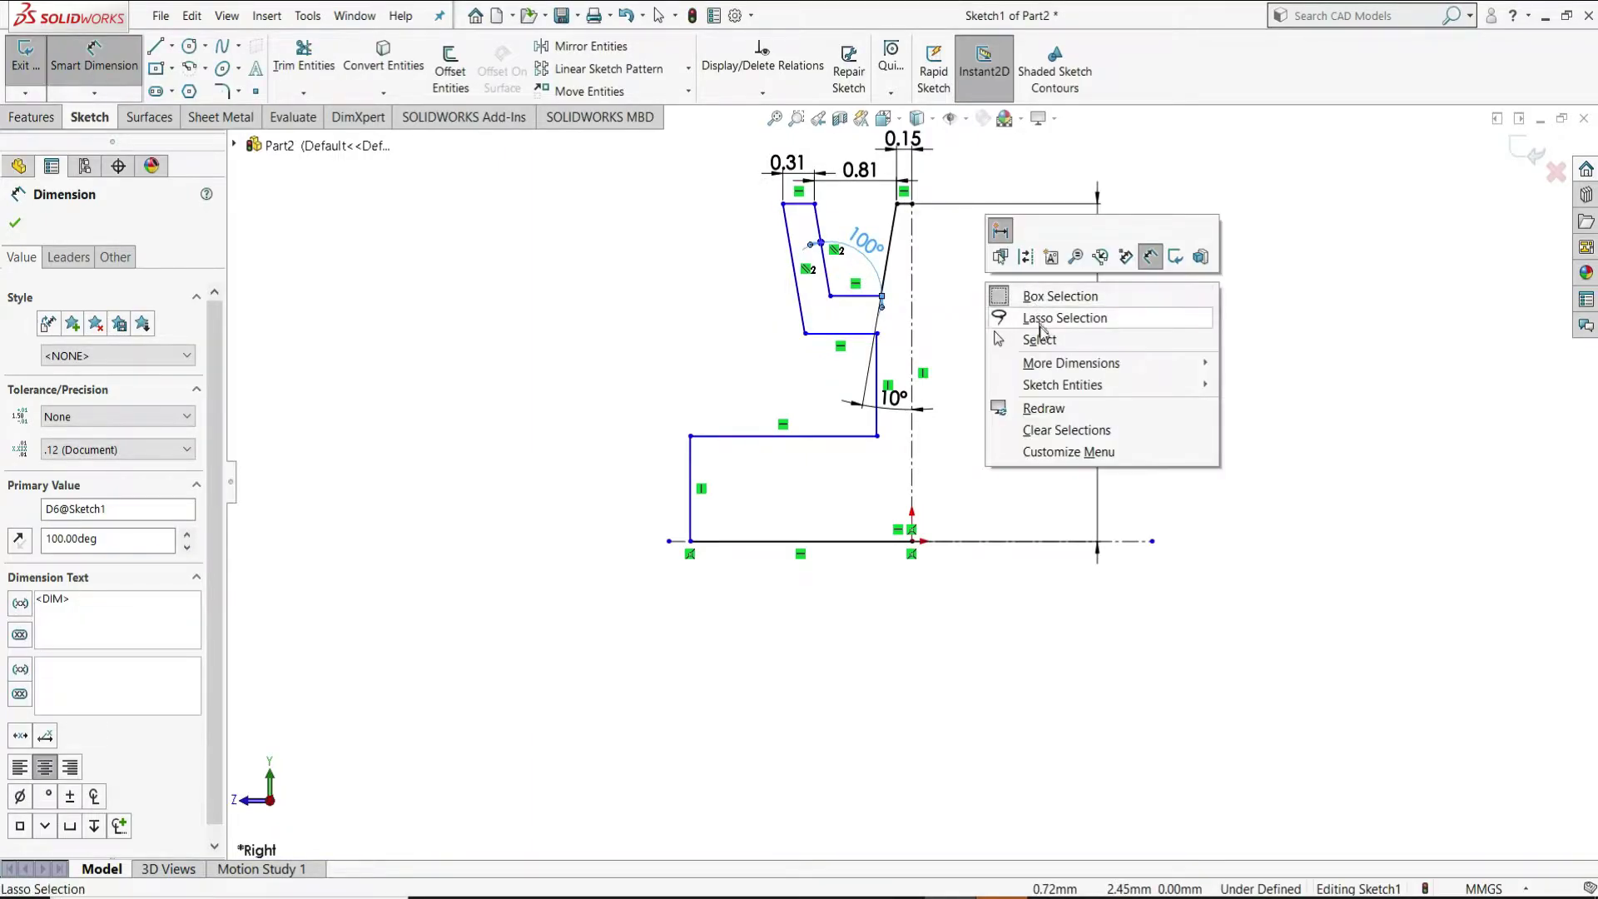
pyautogui.click(1040, 339)
pyautogui.scroll(-2, 863, 281)
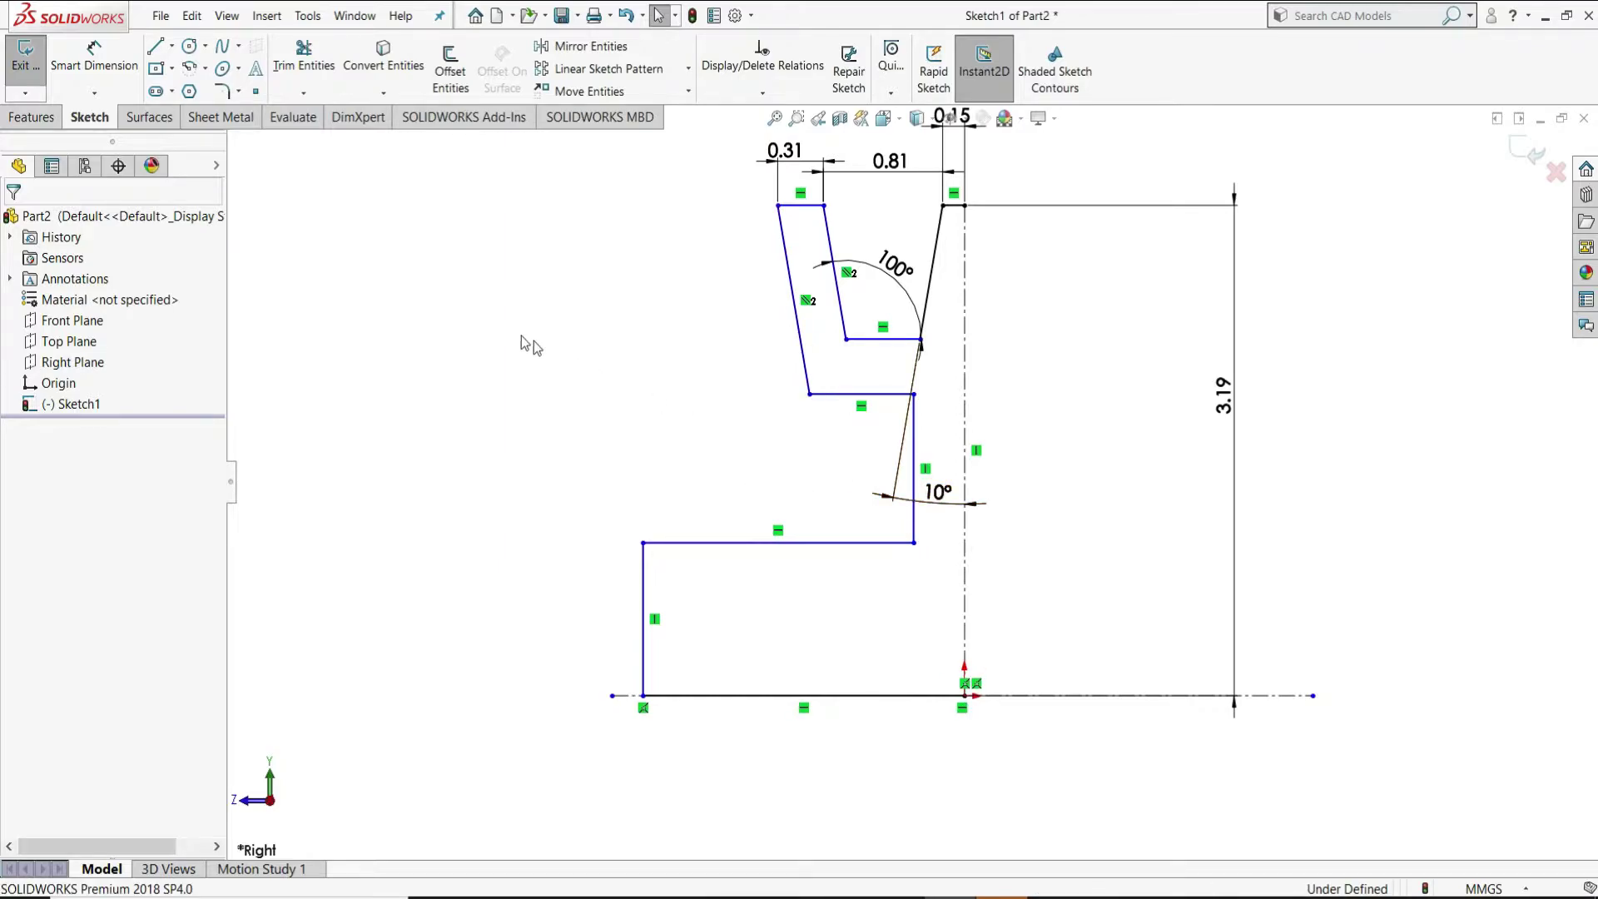
pyautogui.click(112, 62)
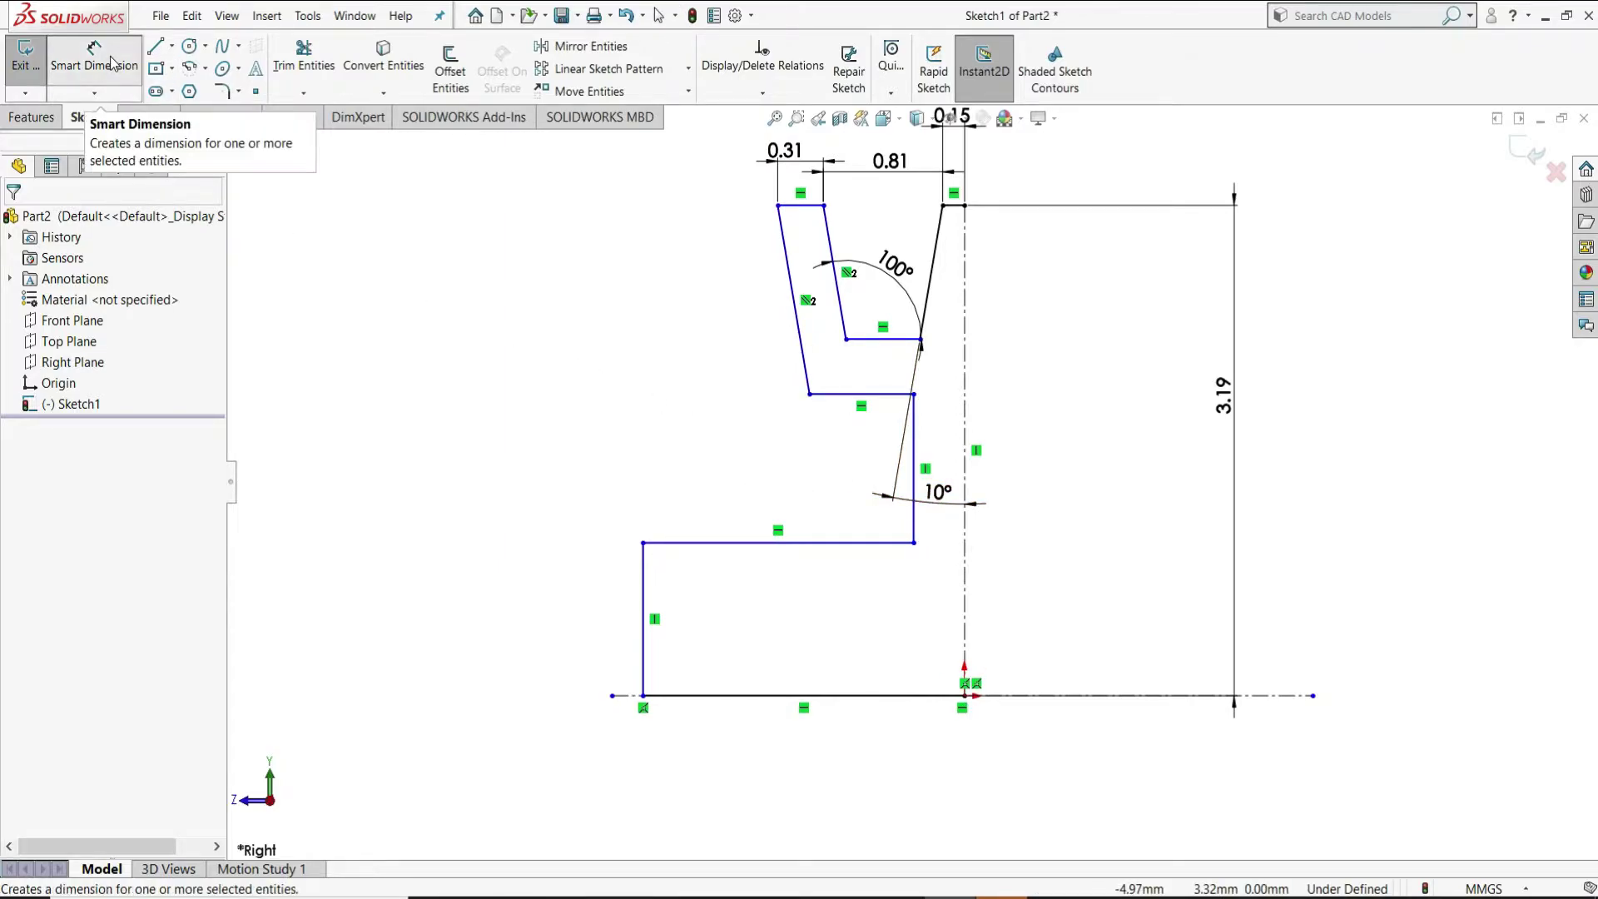
pyautogui.click(945, 426)
pyautogui.click(964, 425)
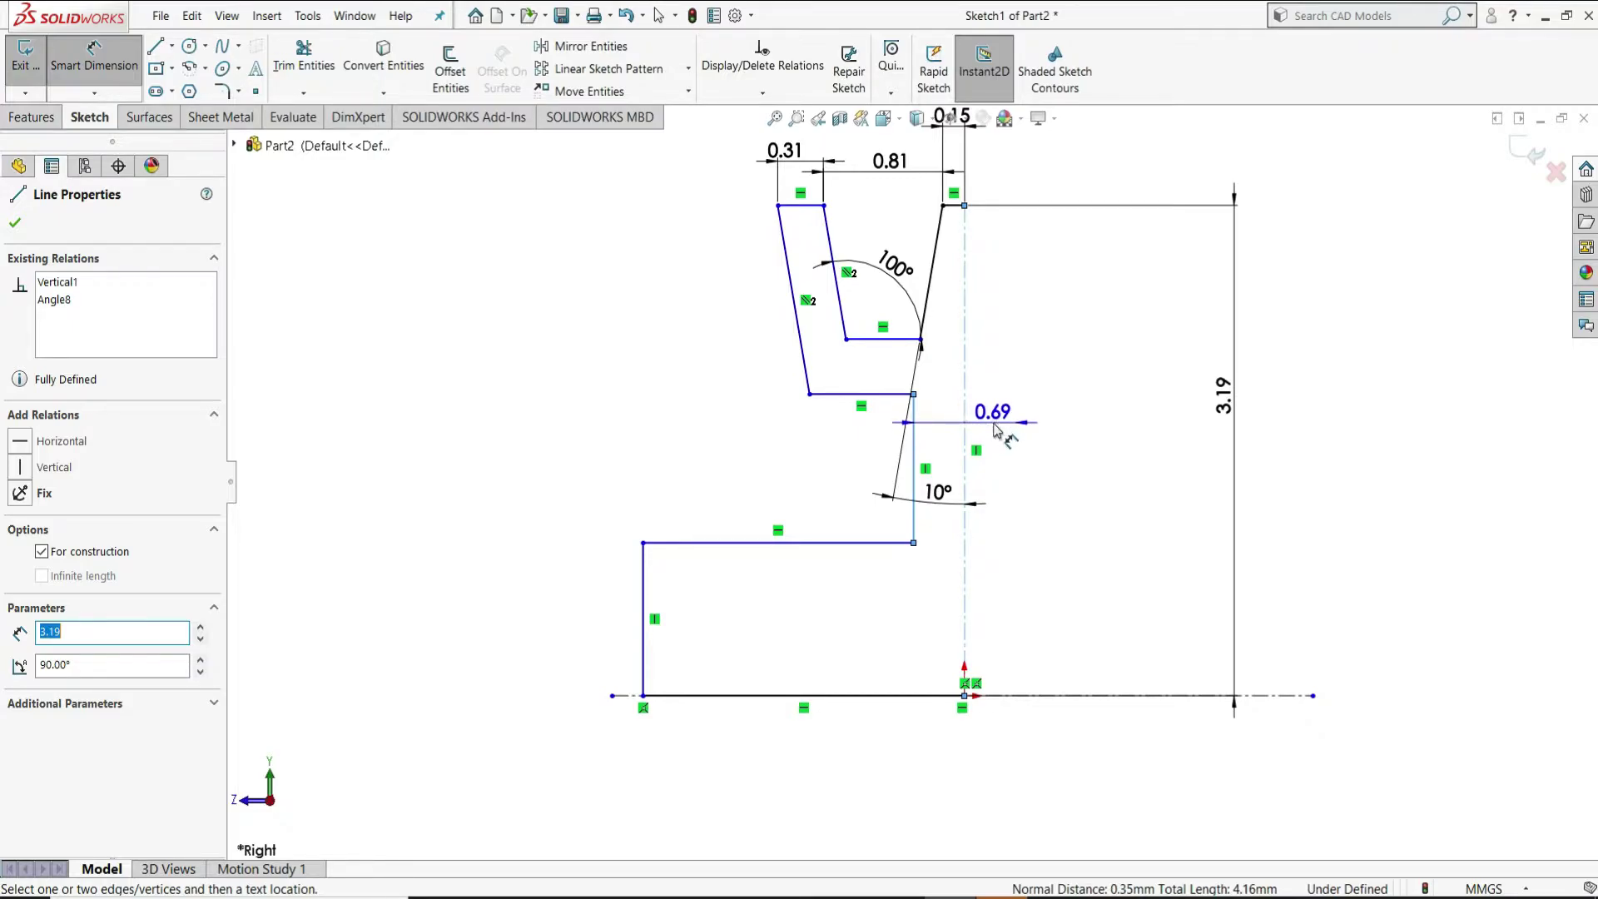
pyautogui.click(997, 429)
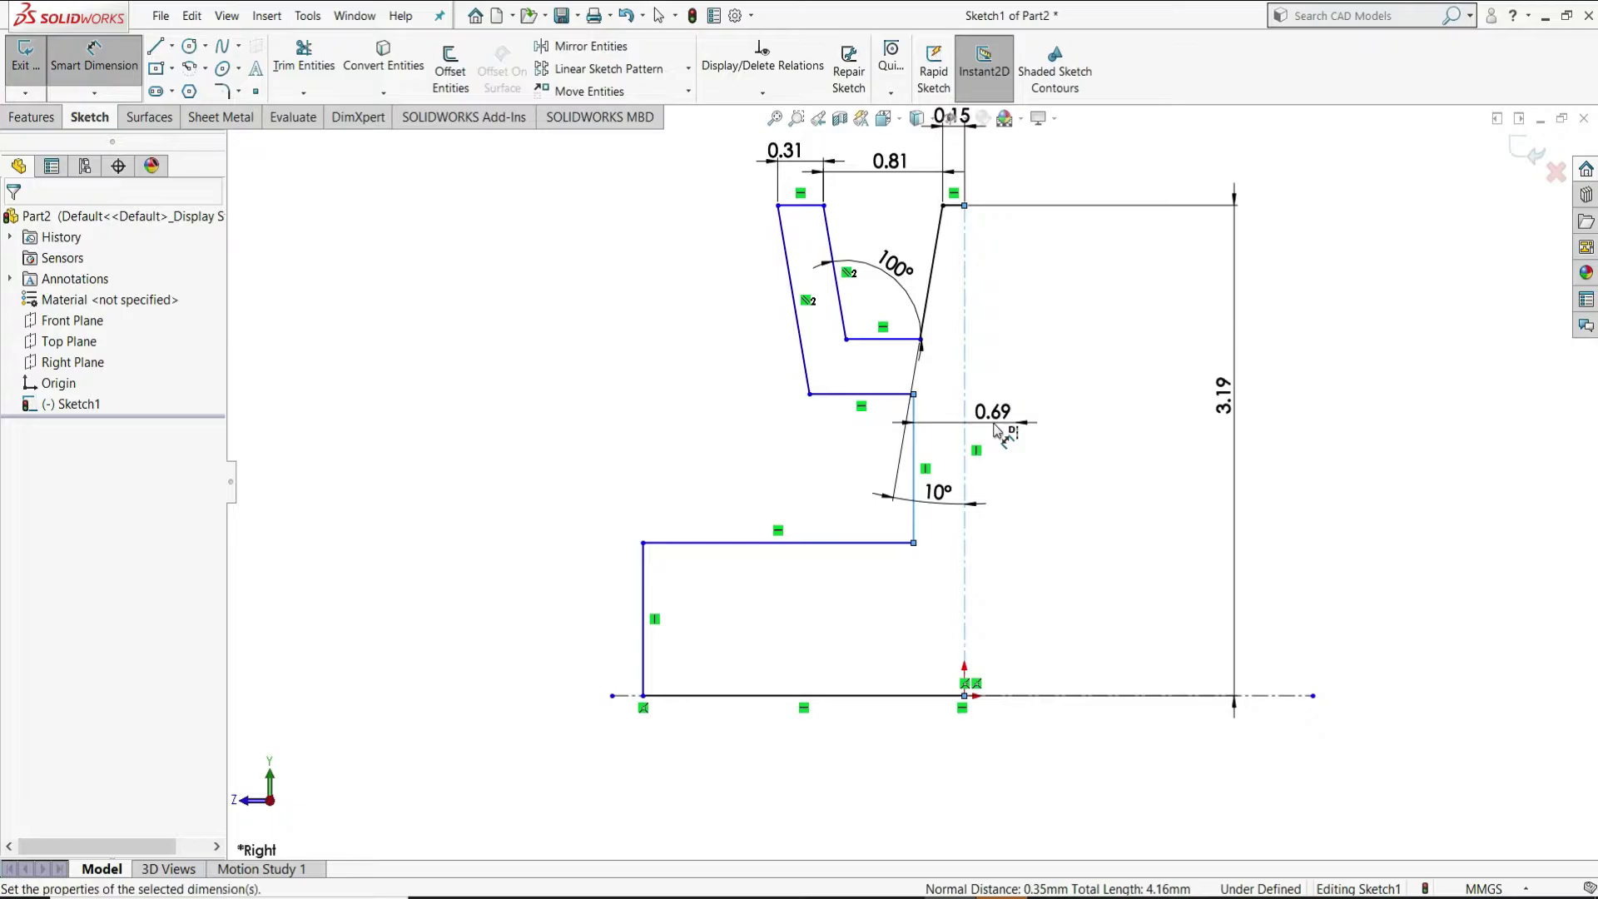
pyautogui.write('0.')
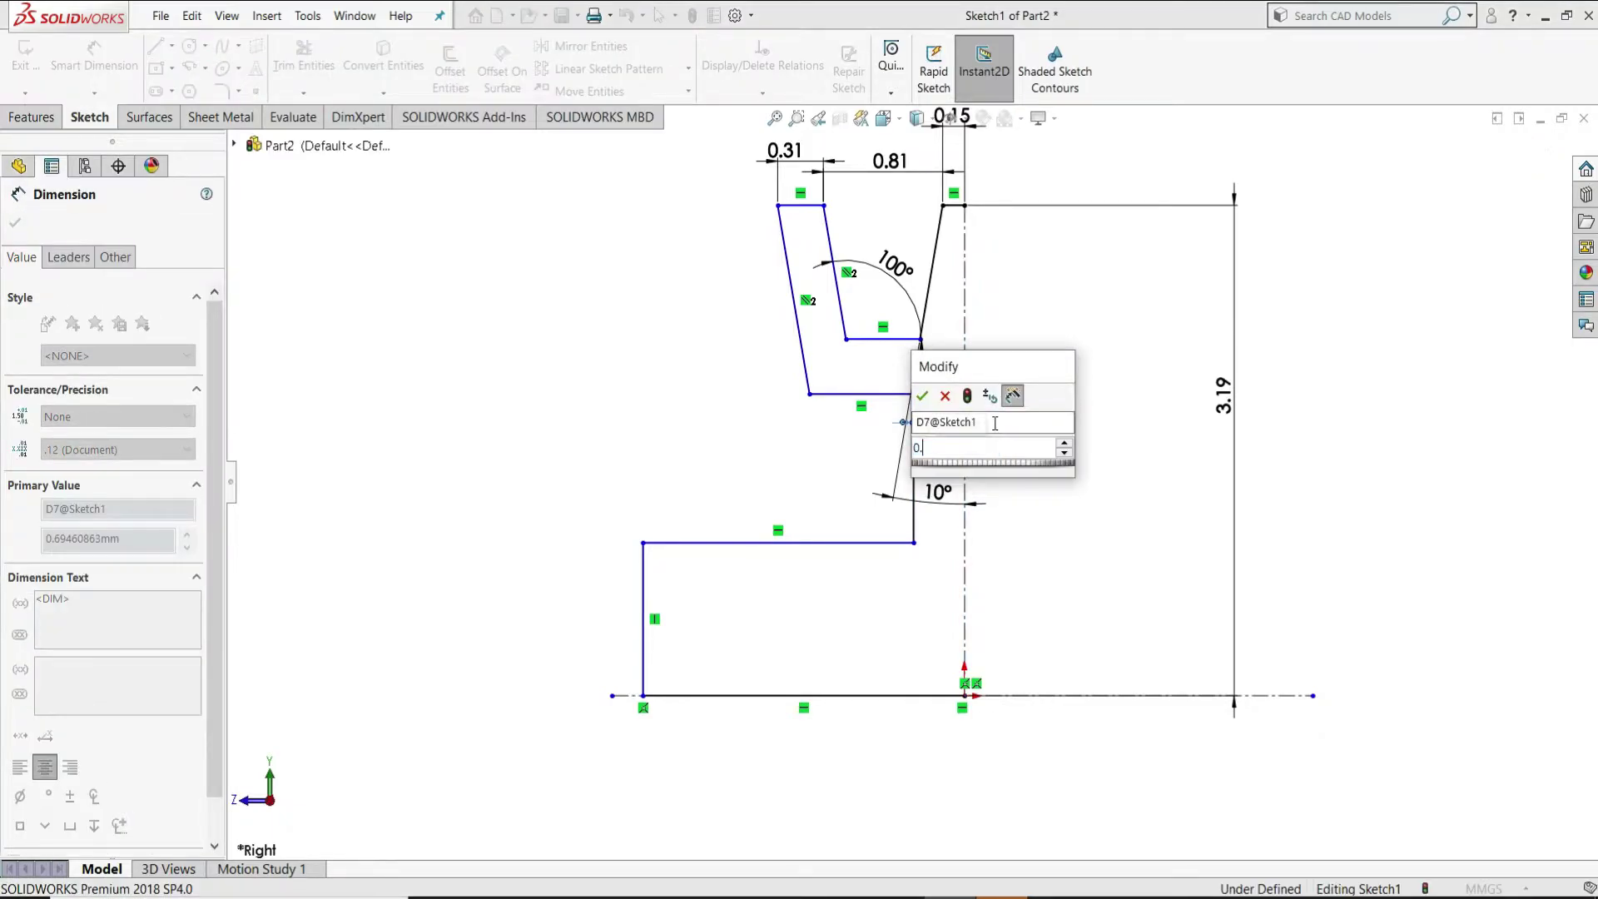
pyautogui.write('31')
pyautogui.press('Return')
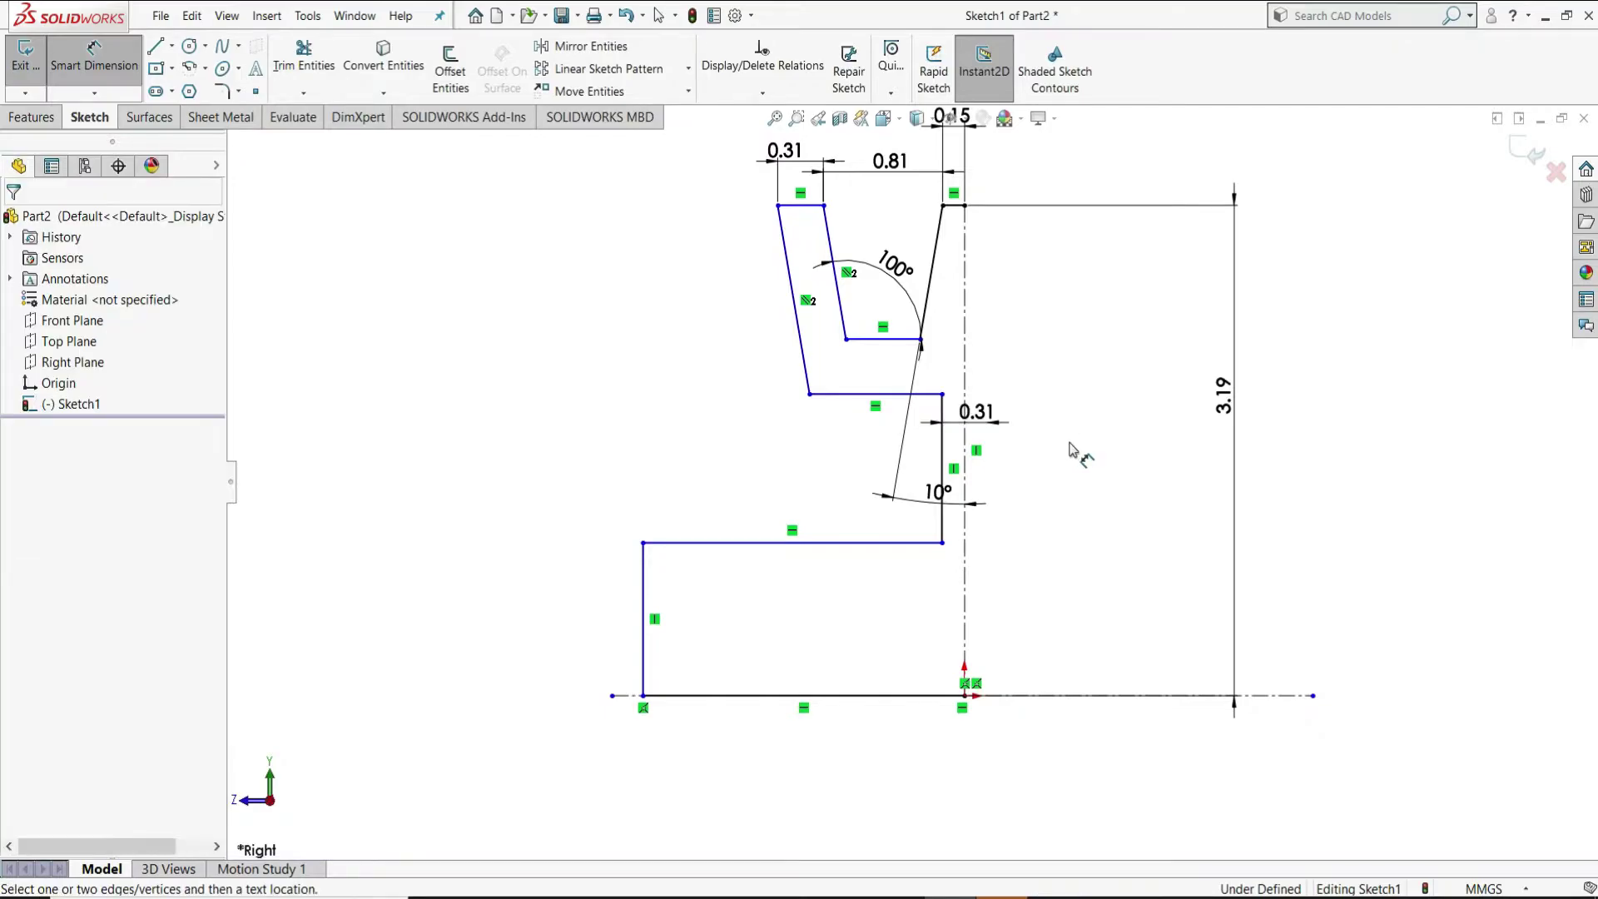
# - Dimension the groove floor at 2.50 and the lower ledge at 2.19 above the base line
pyautogui.click(874, 340)
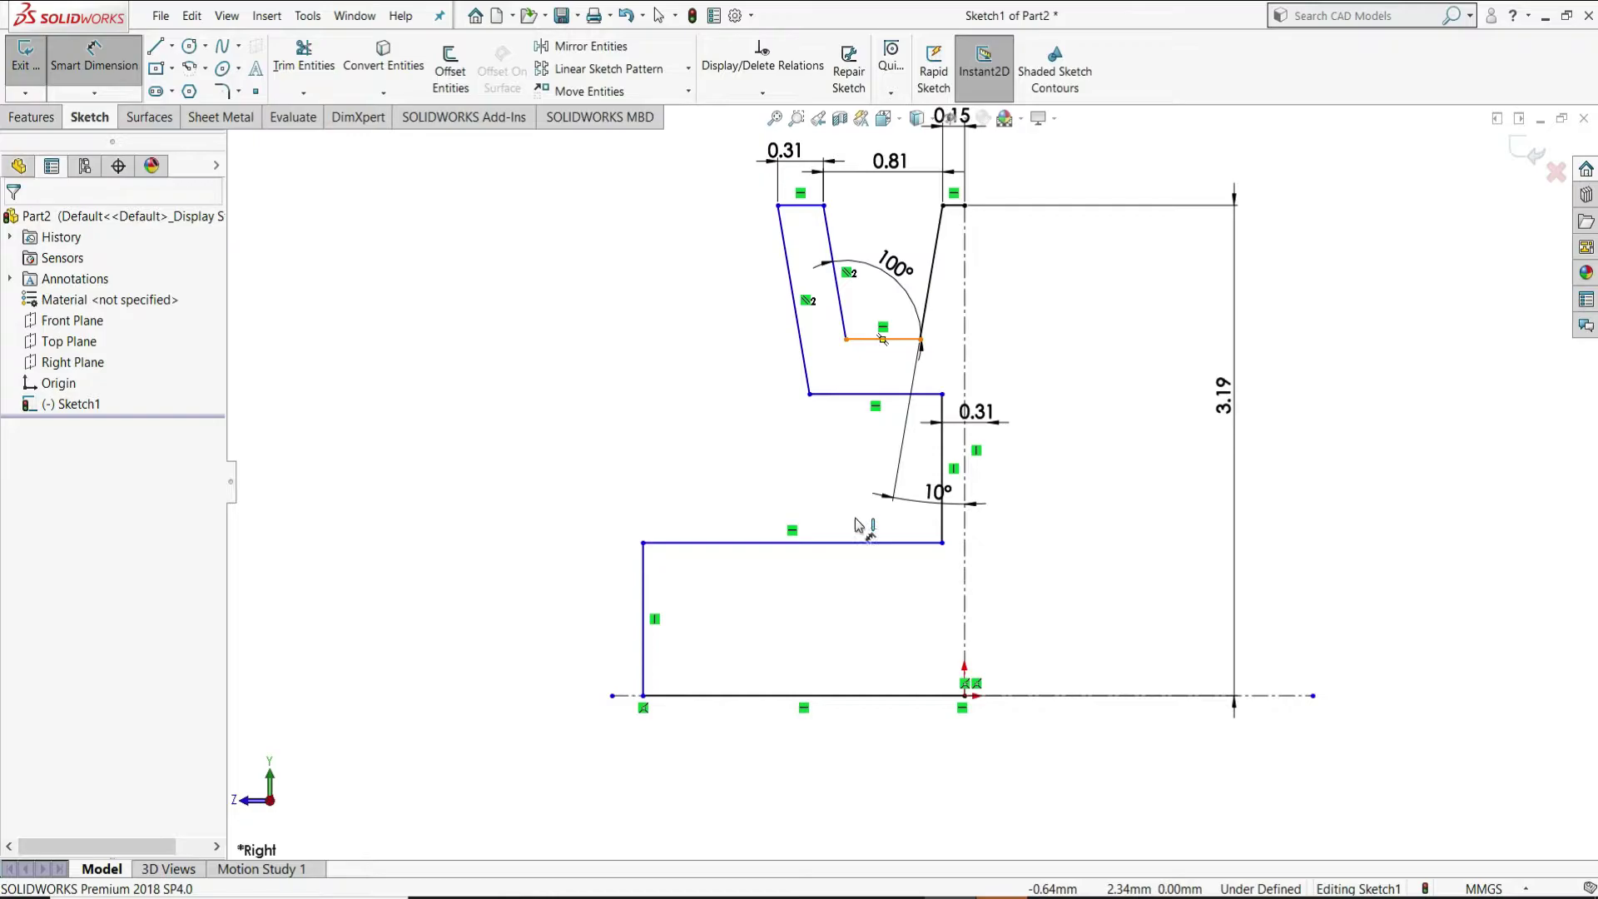
pyautogui.click(832, 695)
pyautogui.click(574, 497)
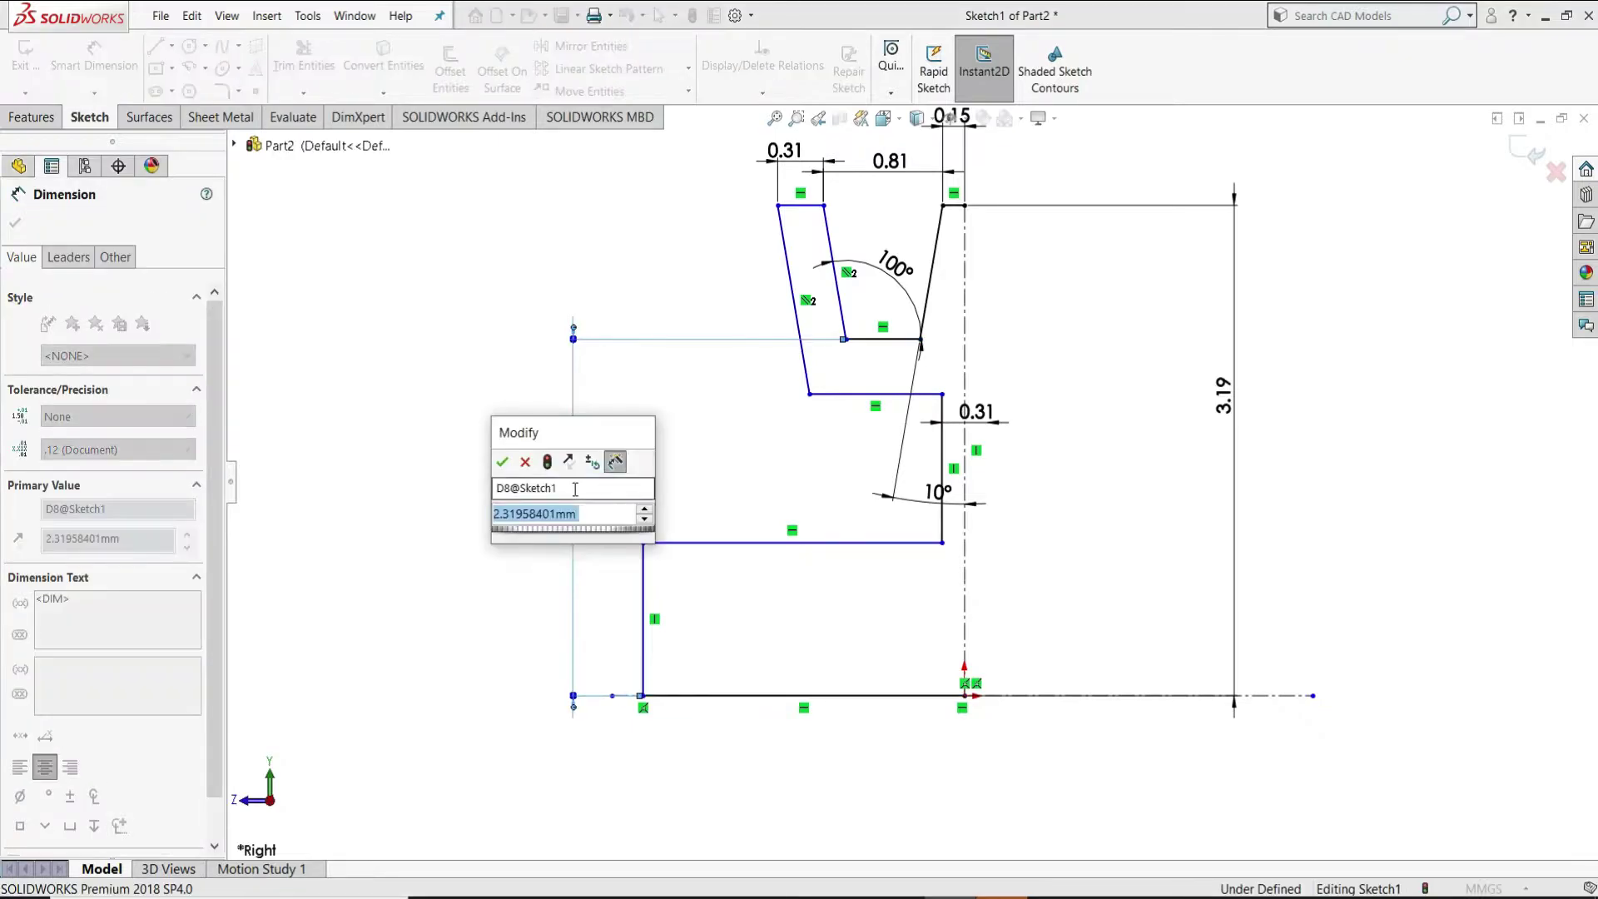
pyautogui.write('2.50')
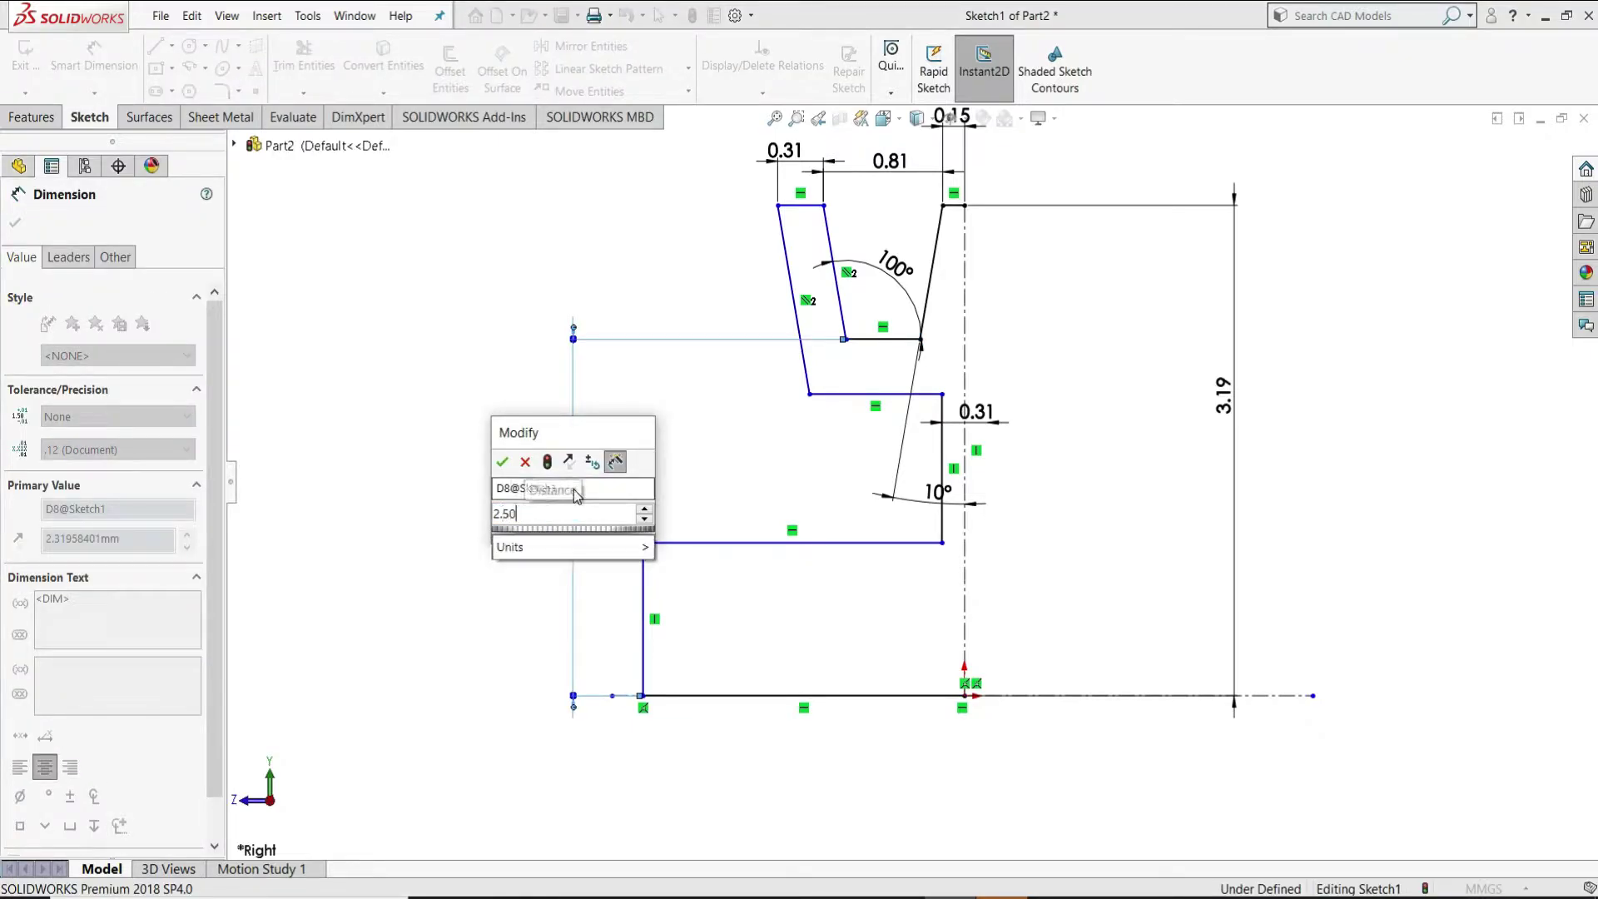
pyautogui.press('Return')
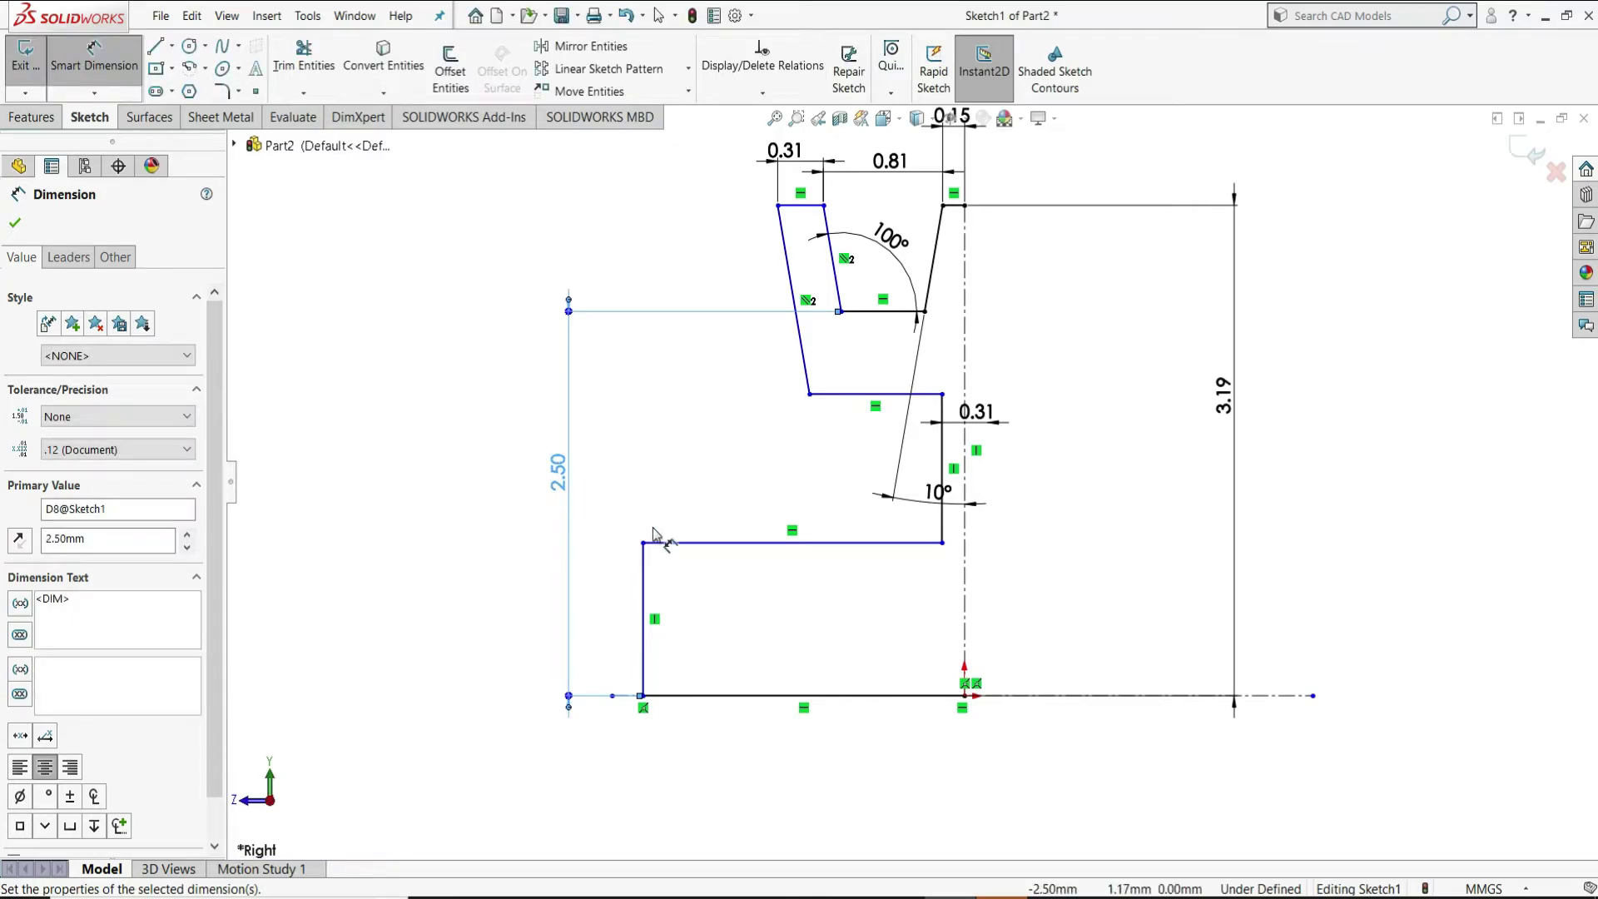
pyautogui.click(841, 394)
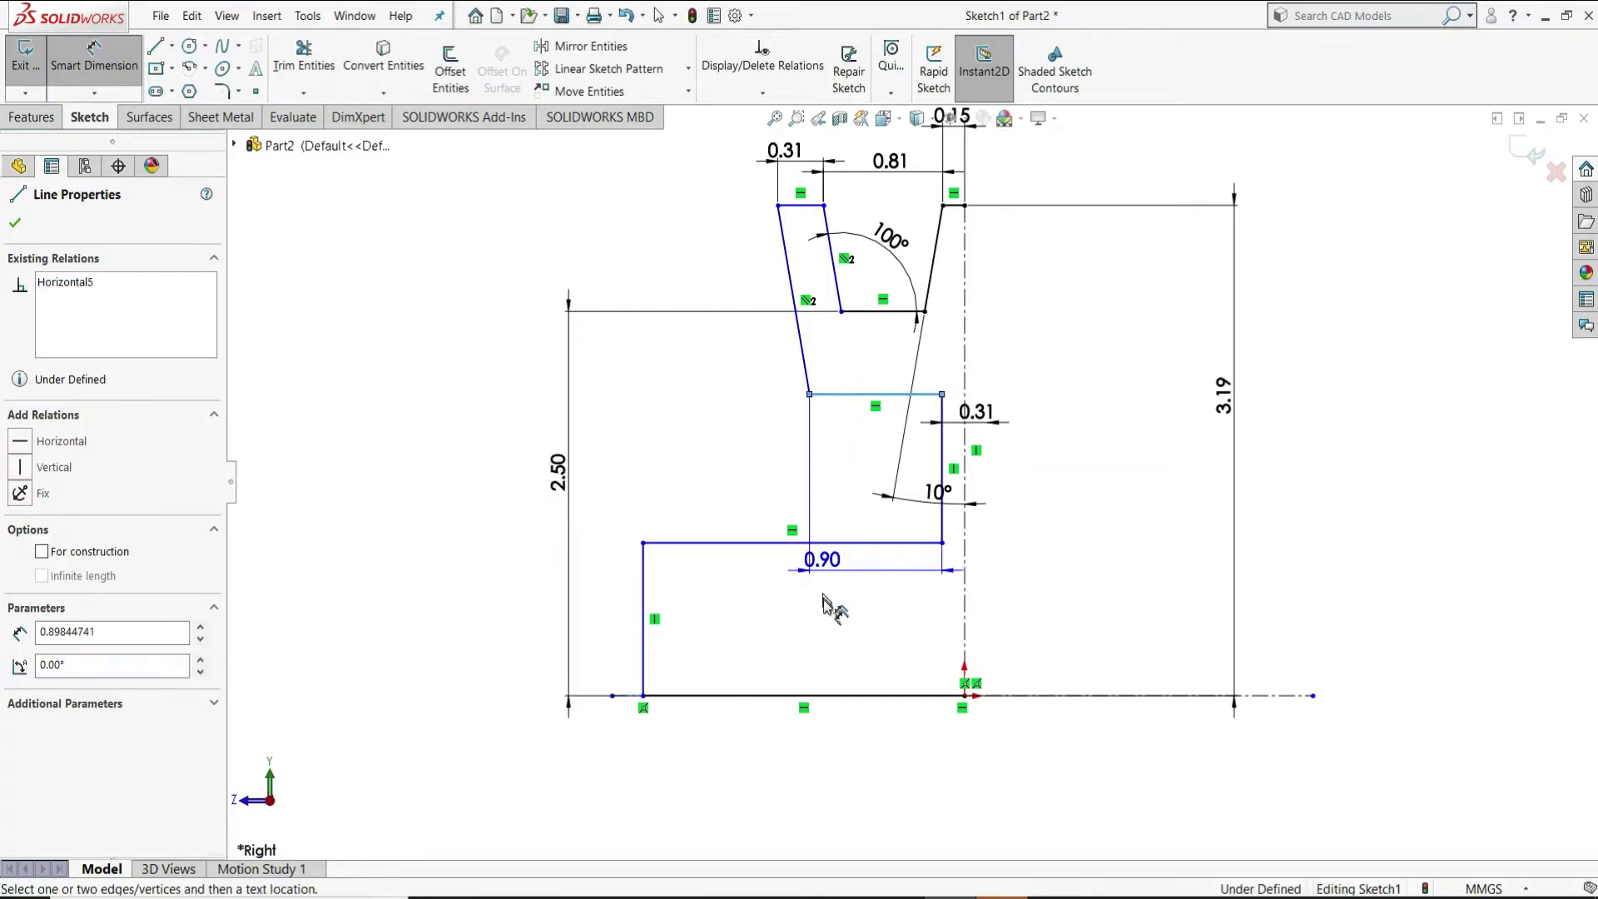
pyautogui.click(828, 695)
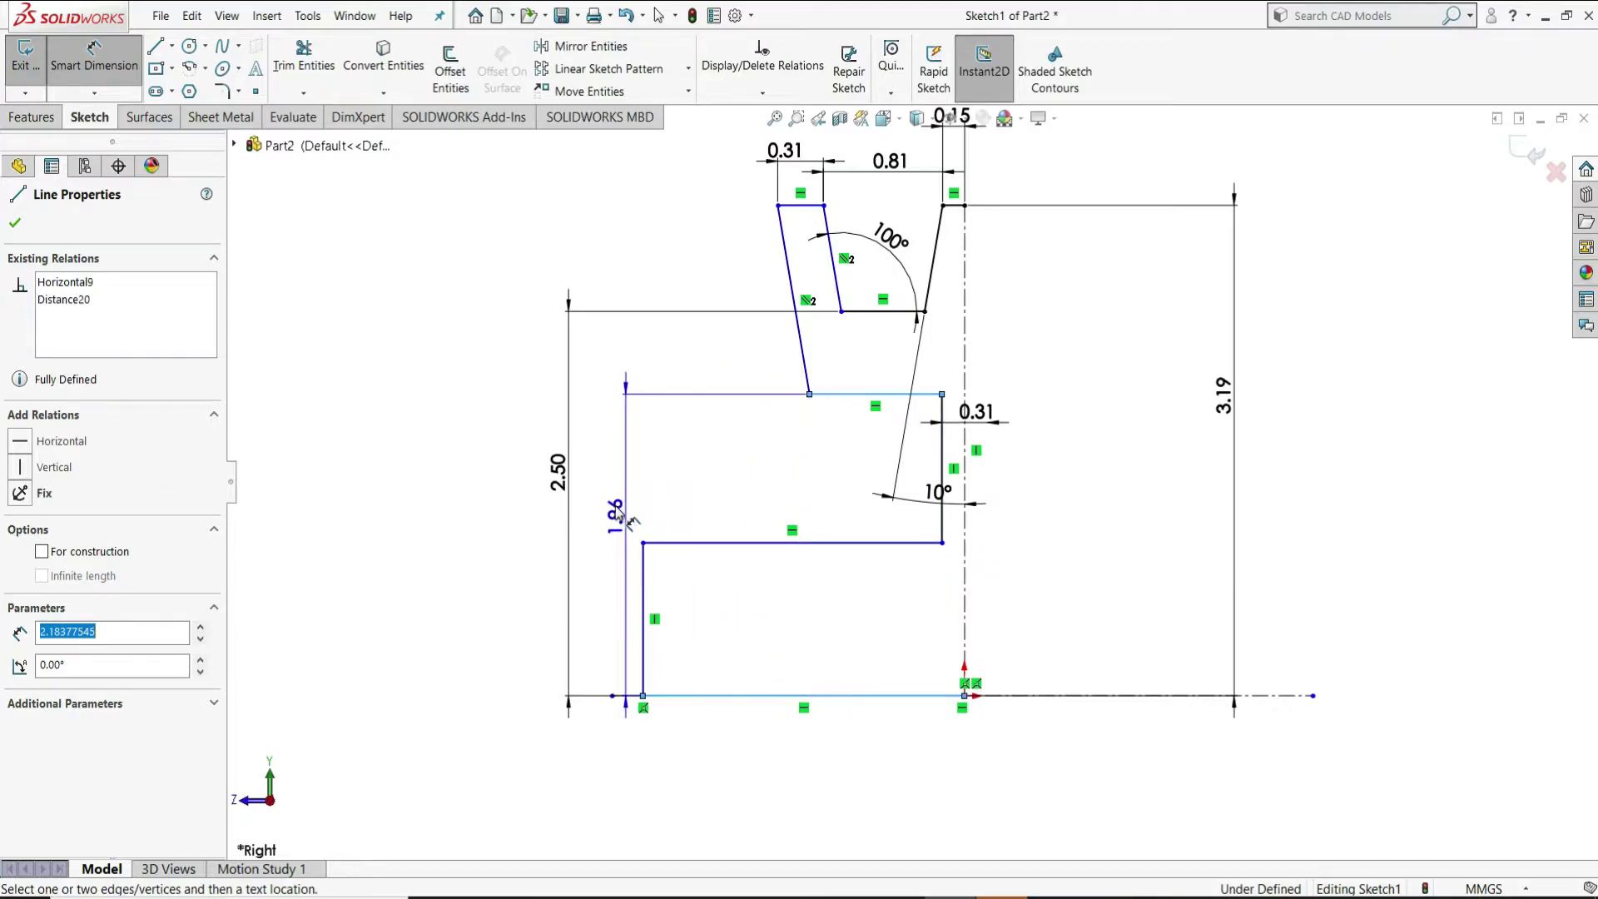
pyautogui.click(611, 510)
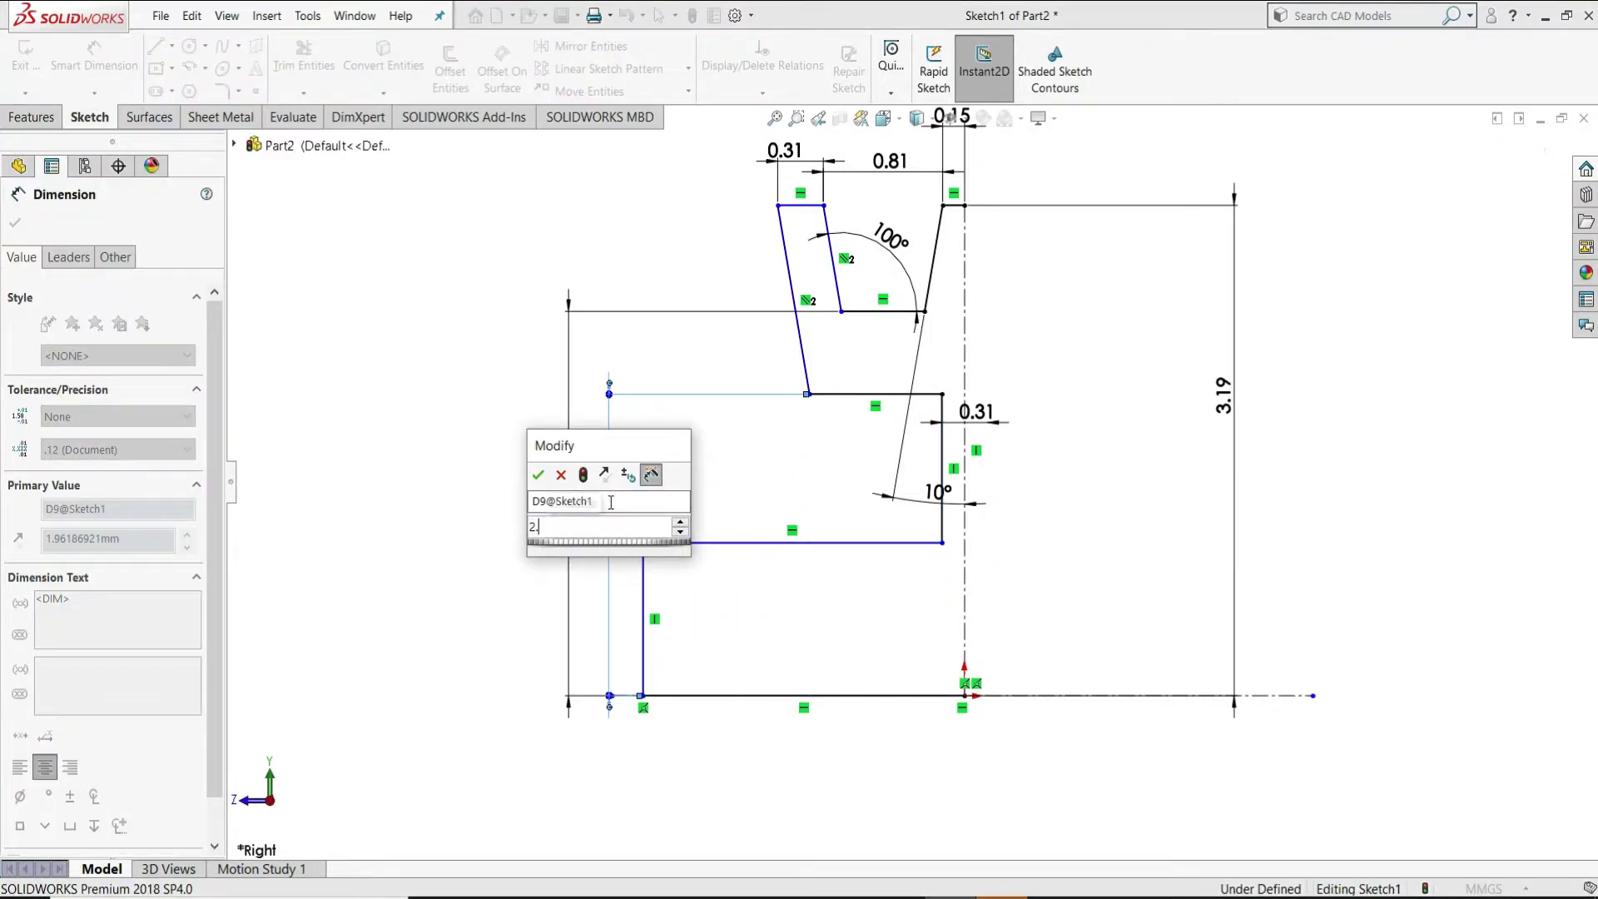
pyautogui.write('2.5')
pyautogui.press('Return')
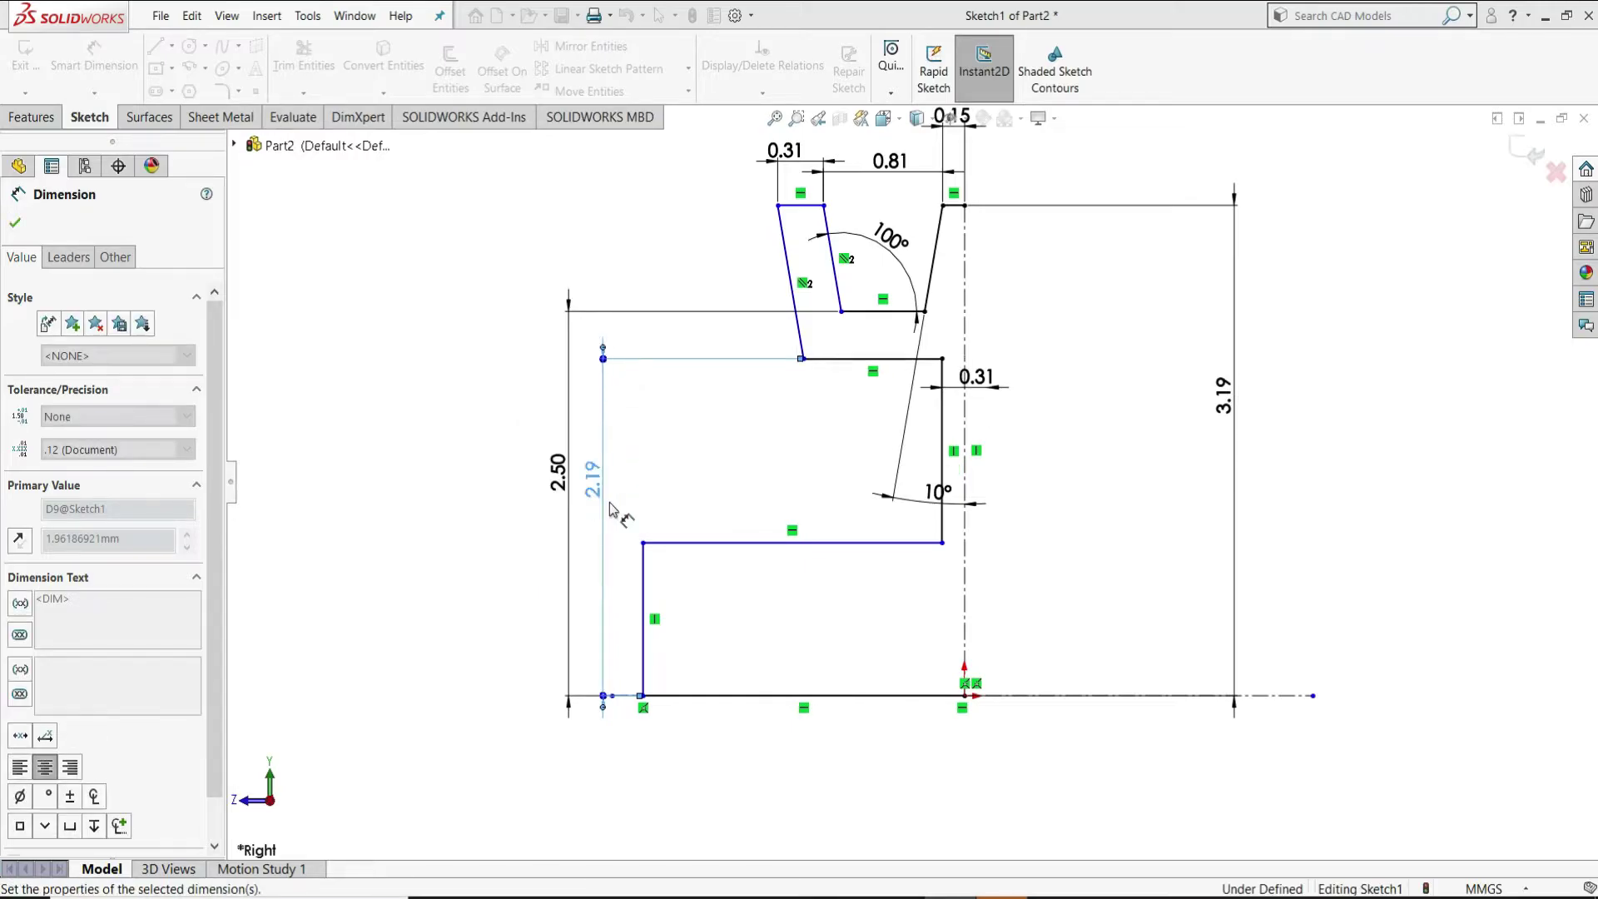
# - Set the hub's vertical step height to 1.11, up from 0.99
pyautogui.click(648, 585)
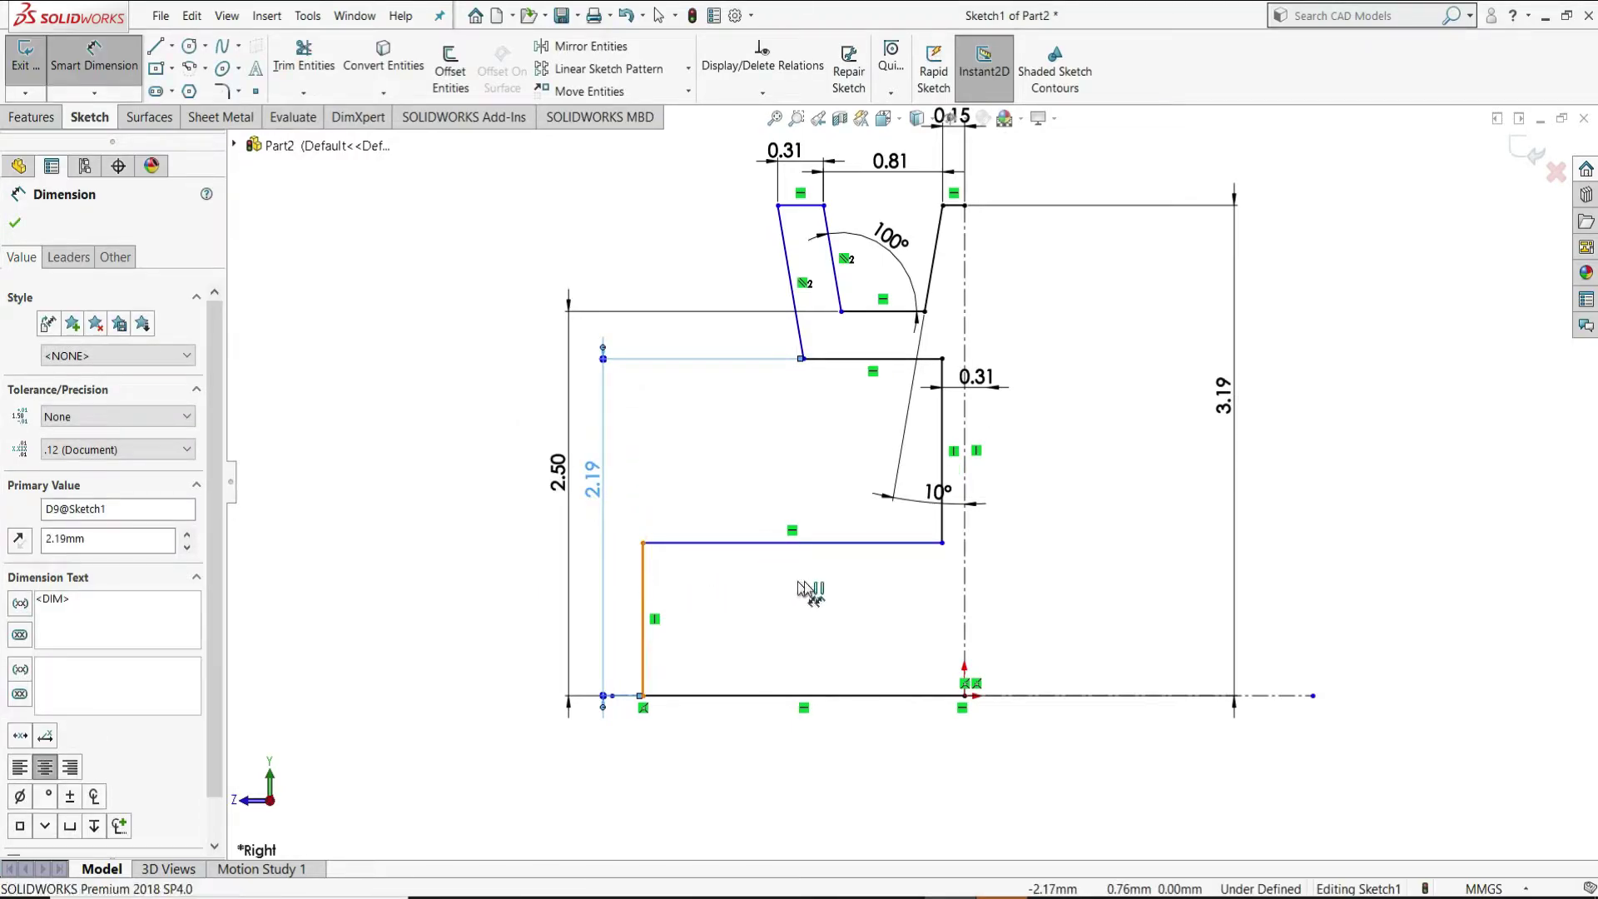
pyautogui.click(1107, 634)
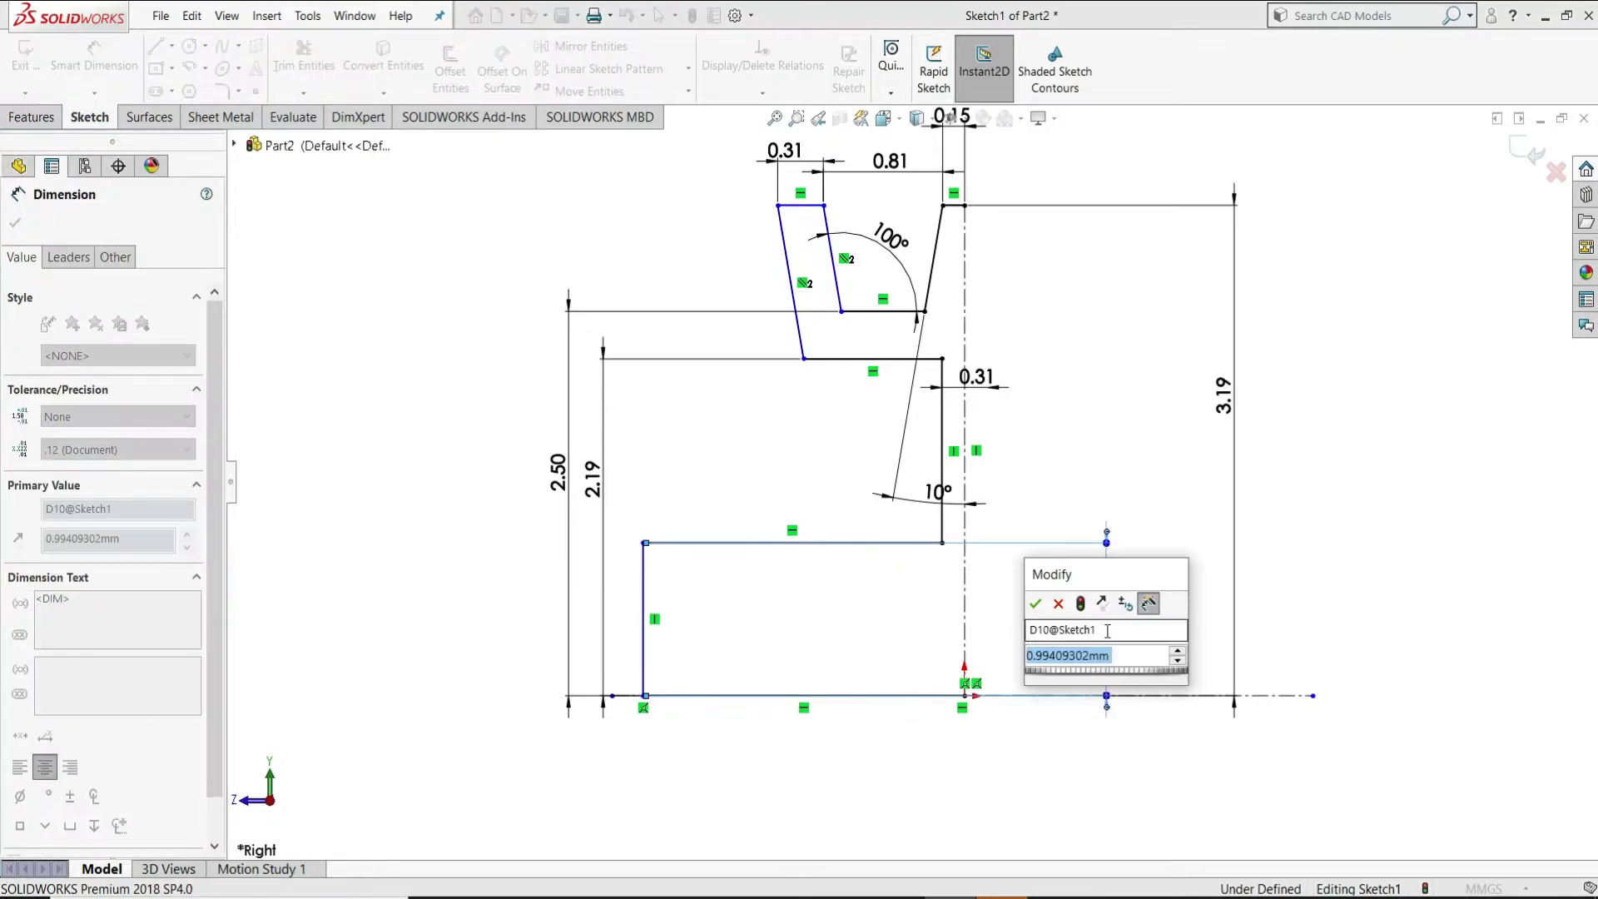
pyautogui.write('1.11')
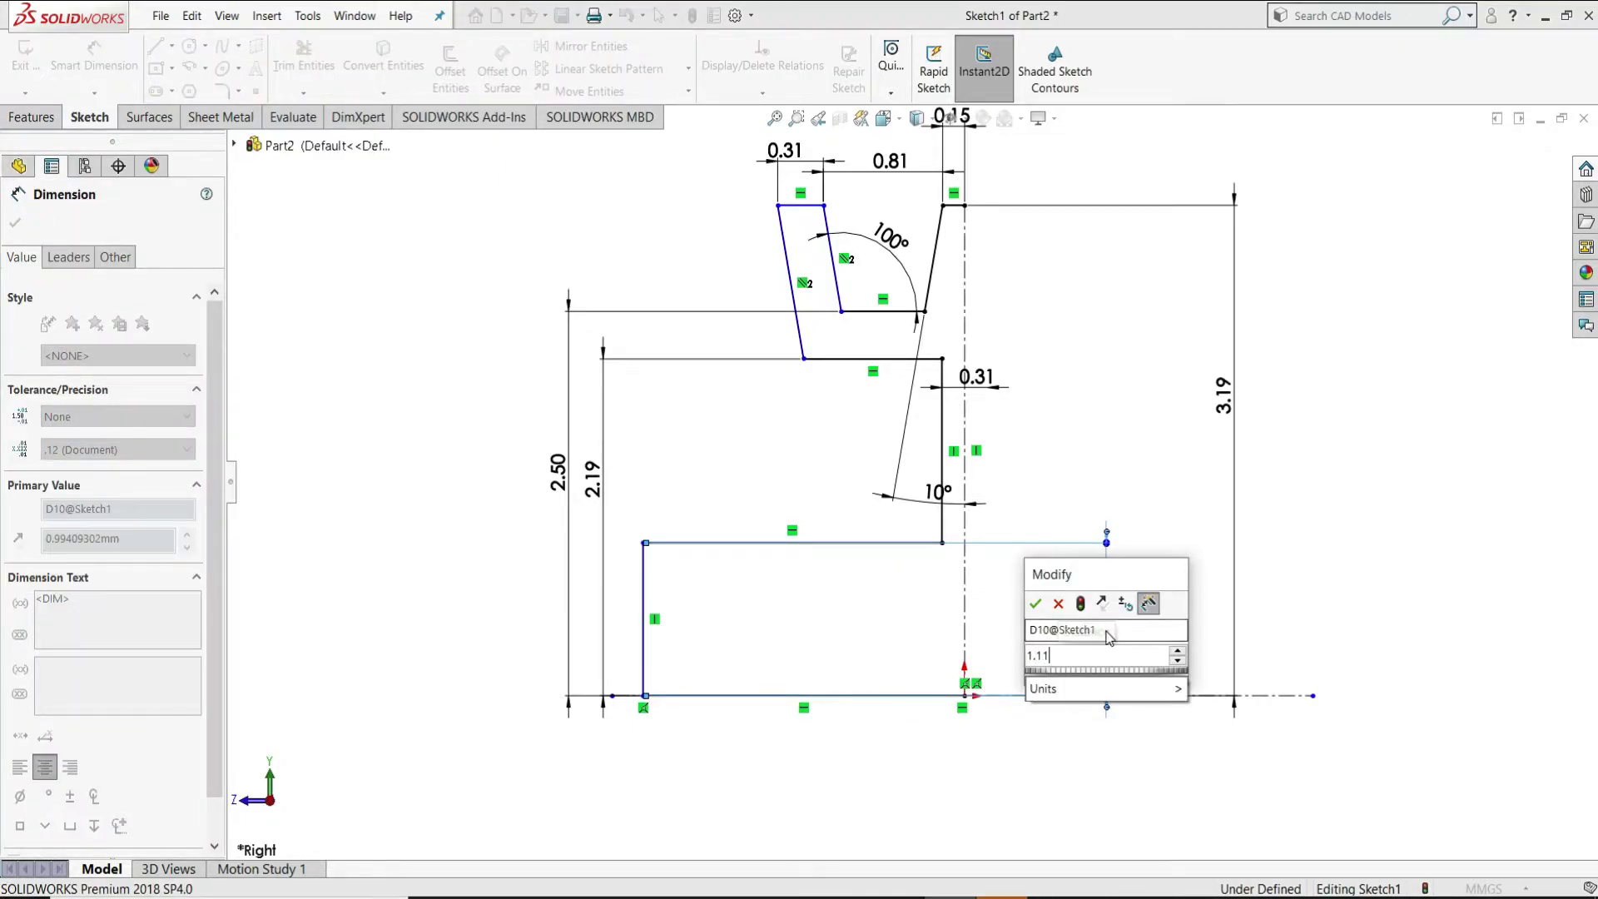
pyautogui.press('Return')
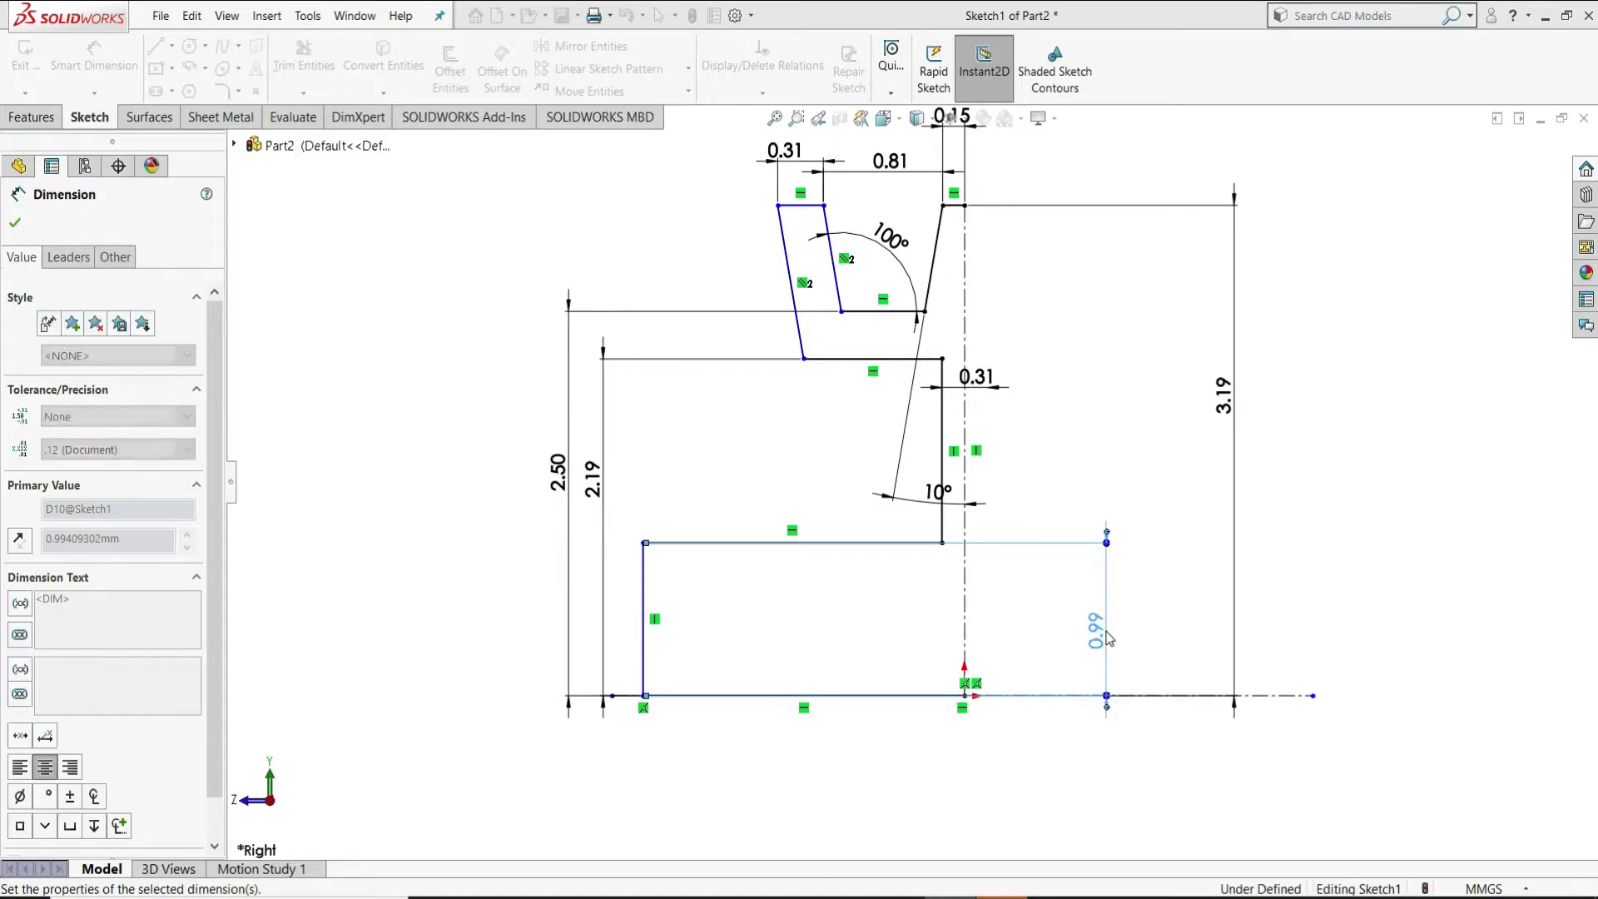
pyautogui.click(1158, 596)
# - Drag the hub's left wall further right to reshape the base
pyautogui.rightClick(1160, 557)
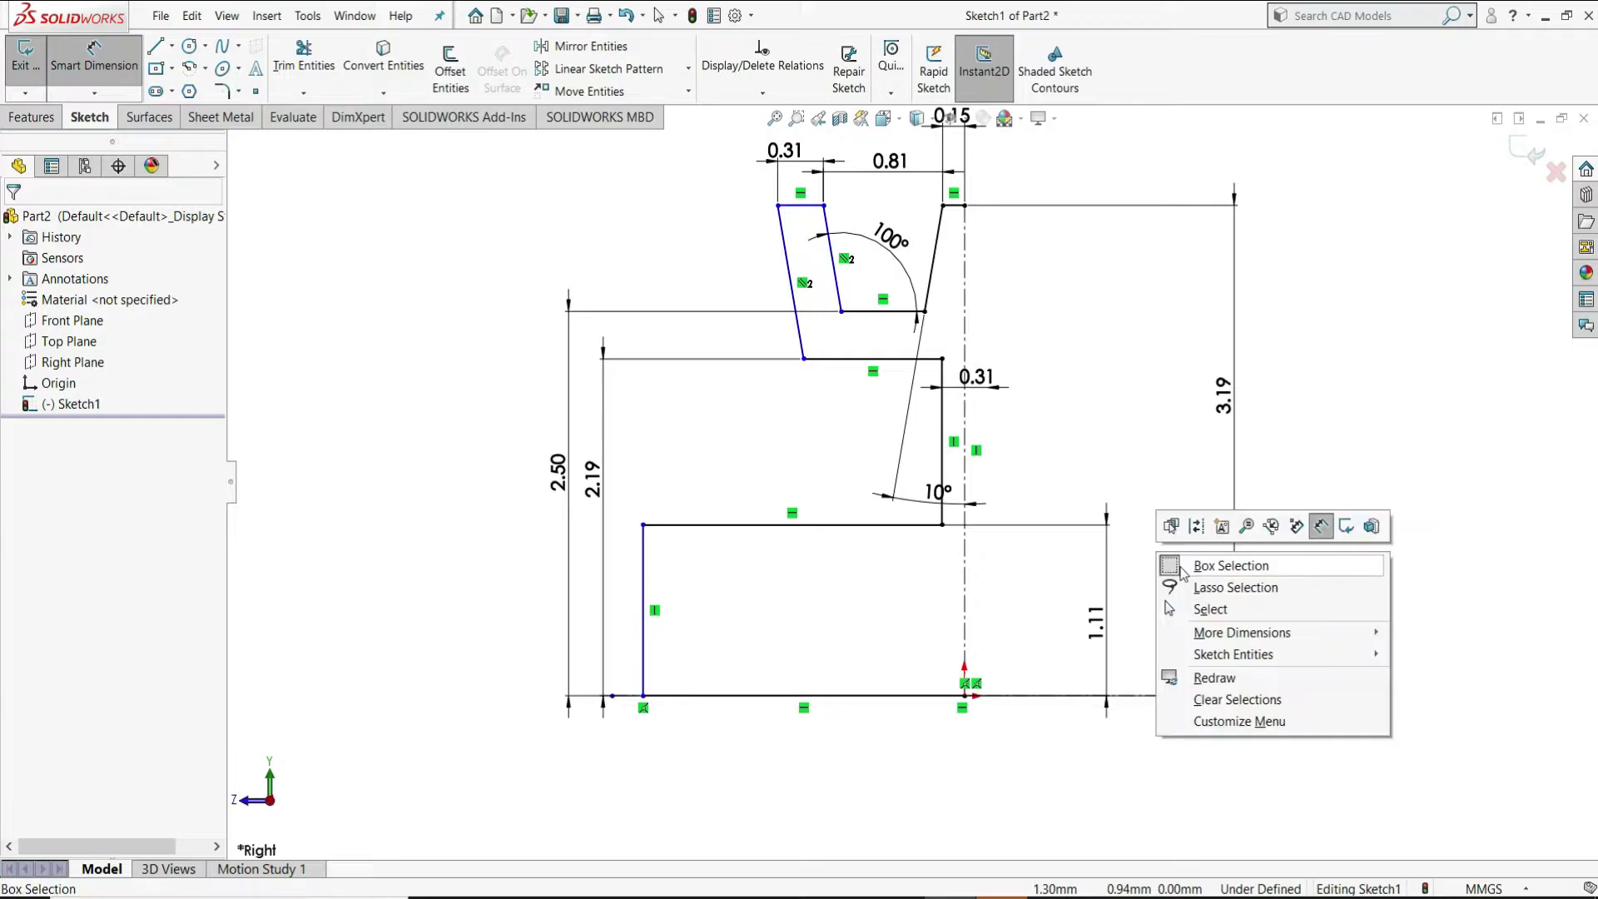
pyautogui.click(1176, 611)
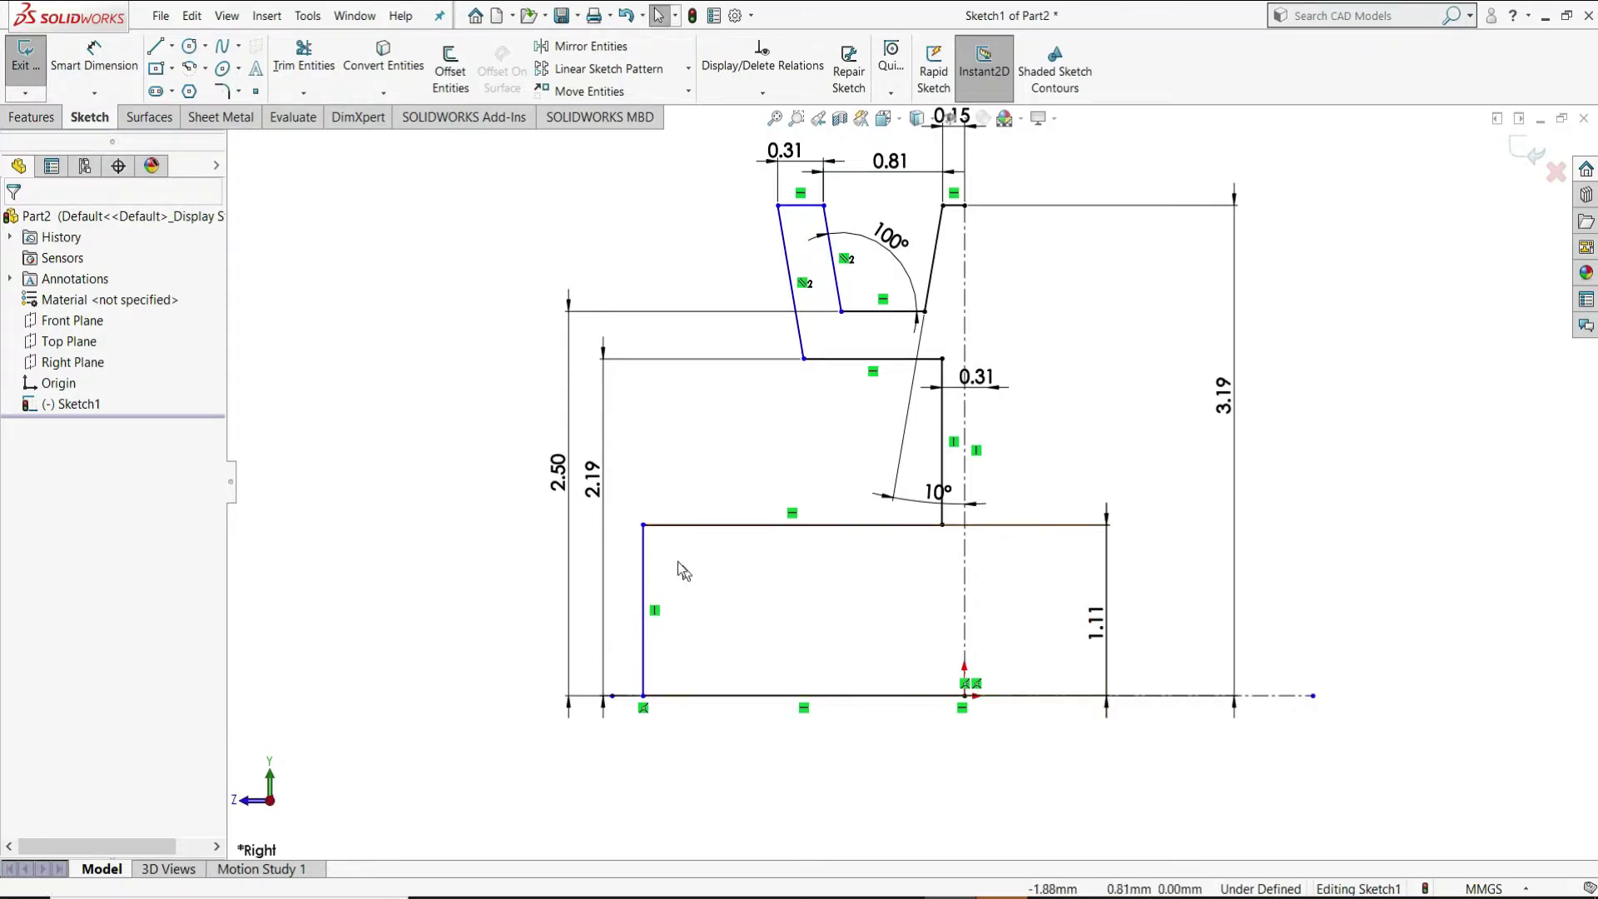
pyautogui.moveTo(645, 527); pyautogui.dragTo(791, 527)
pyautogui.click(804, 759)
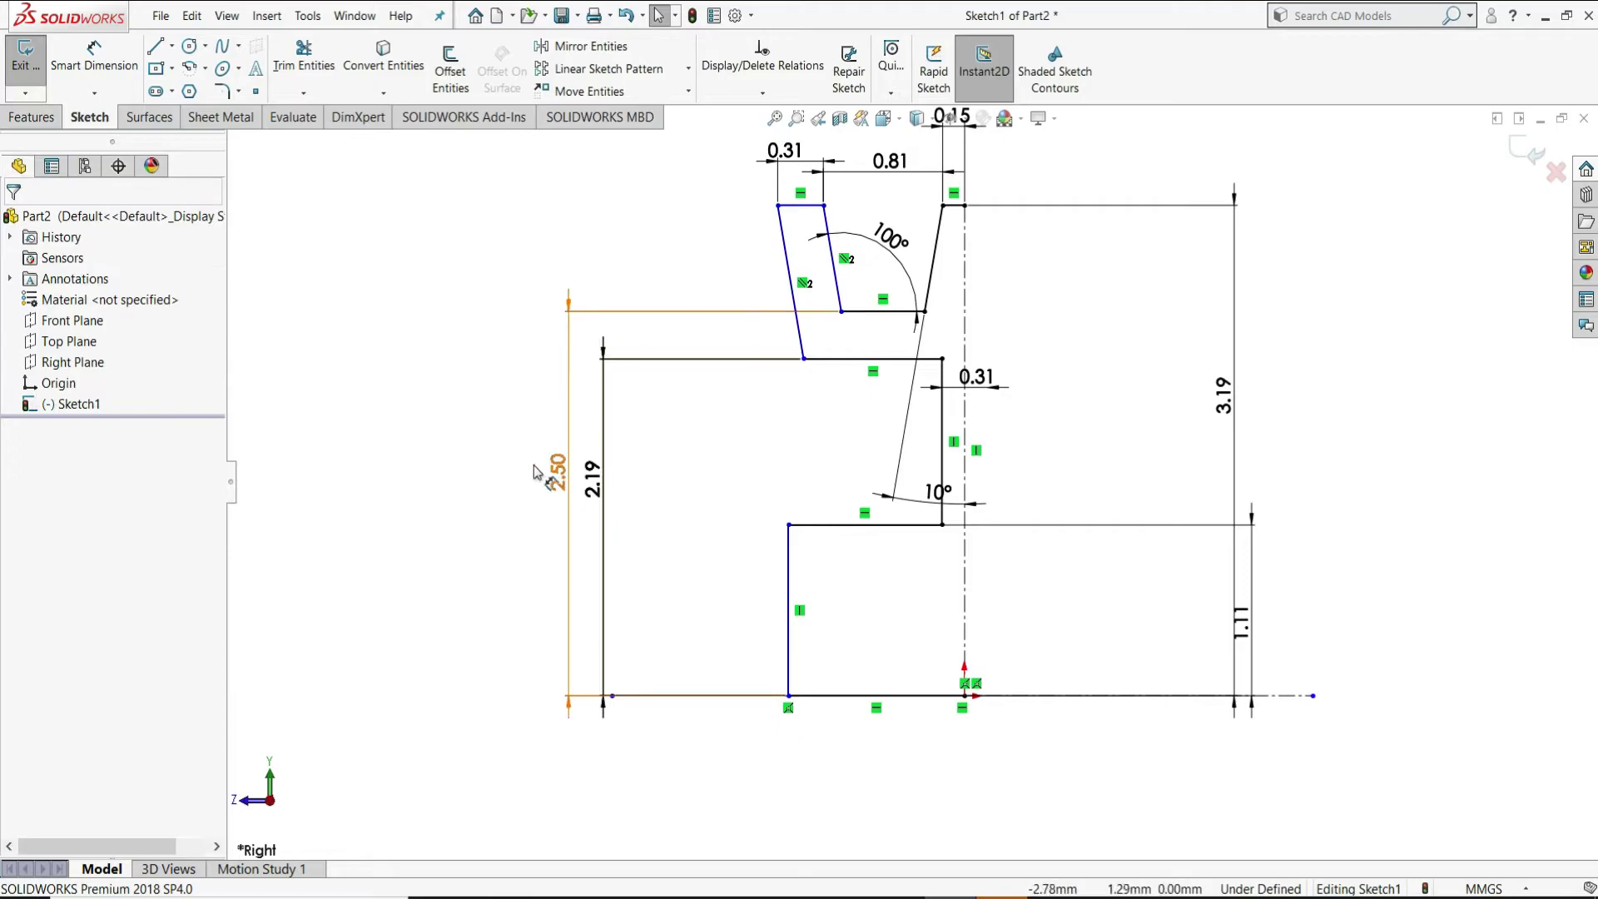
# - Dimension the base's left offset to 0.13 and the groove floor width to 0.57
pyautogui.click(117, 65)
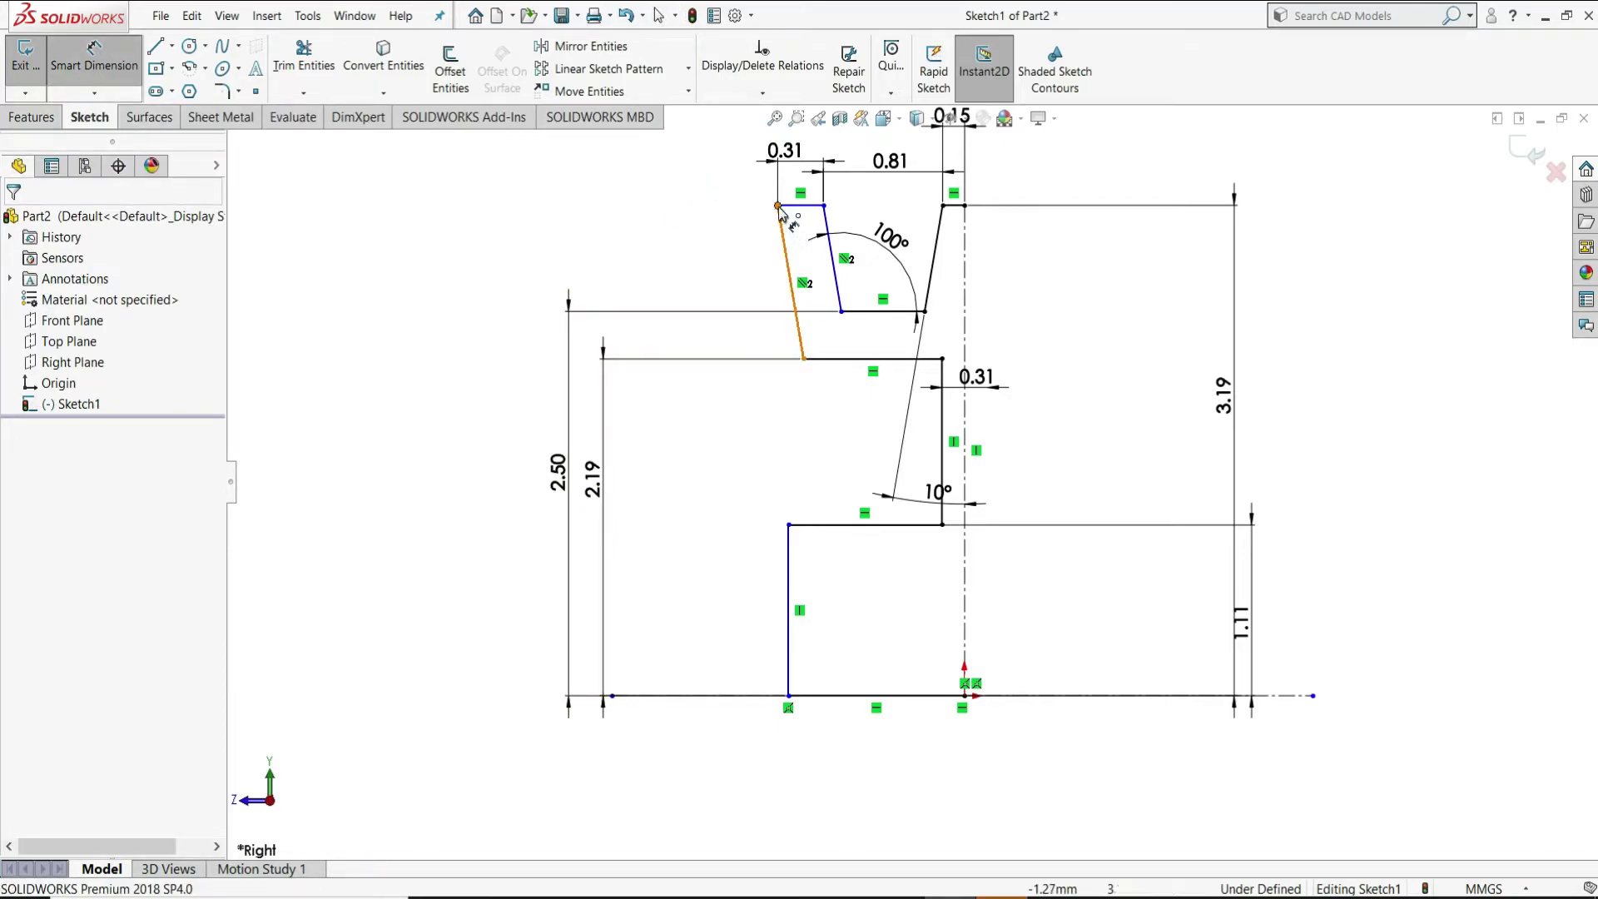
pyautogui.click(788, 524)
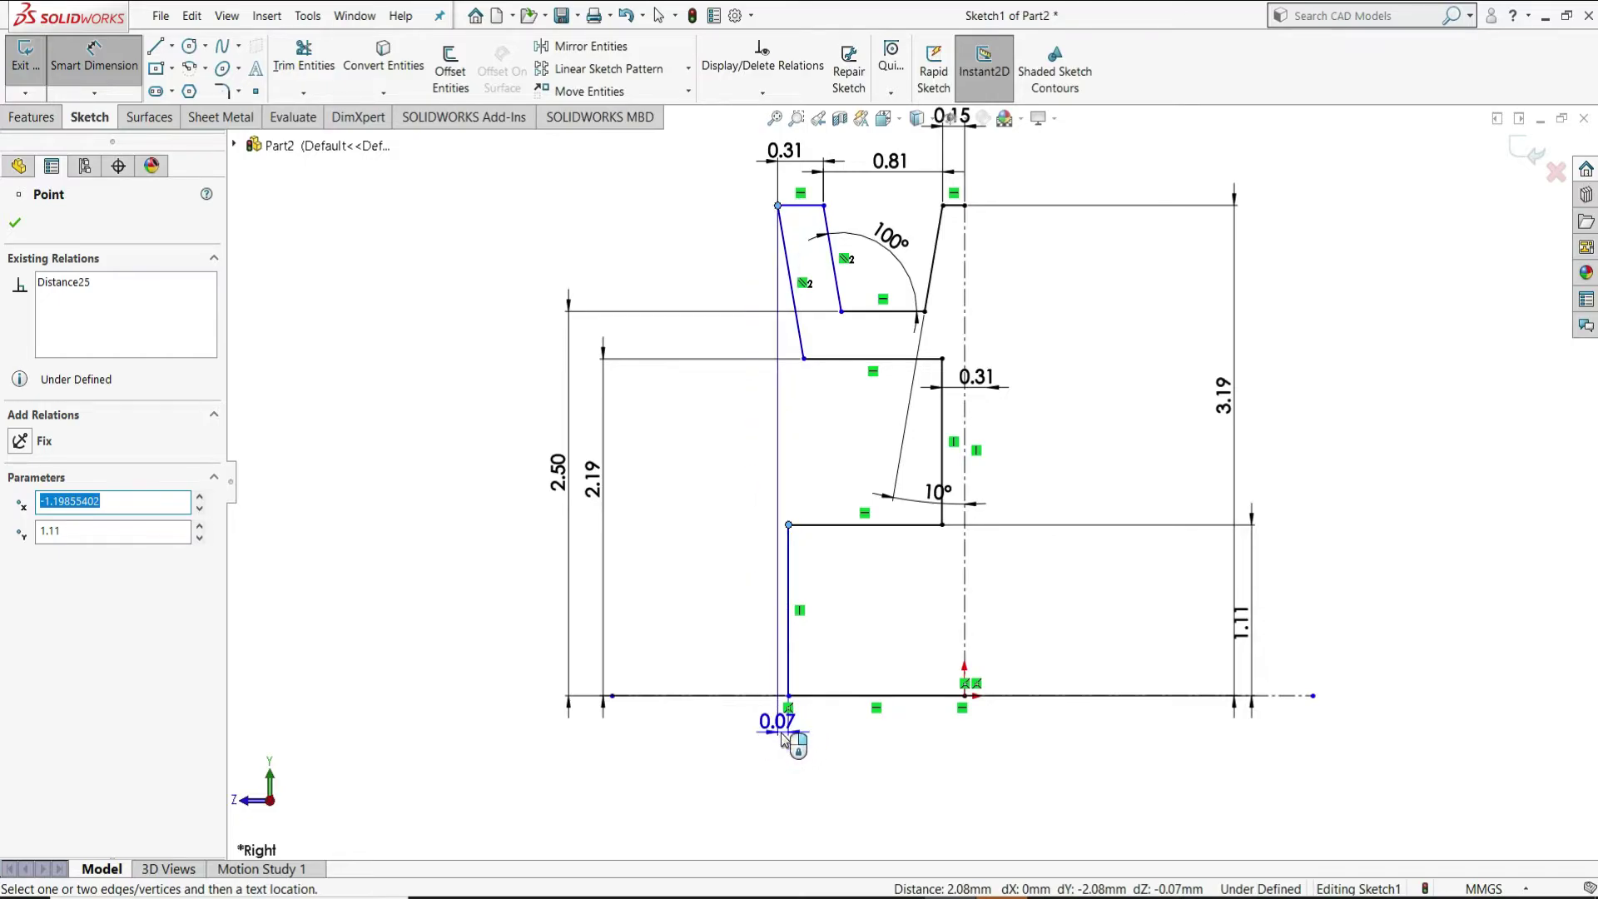
pyautogui.click(783, 736)
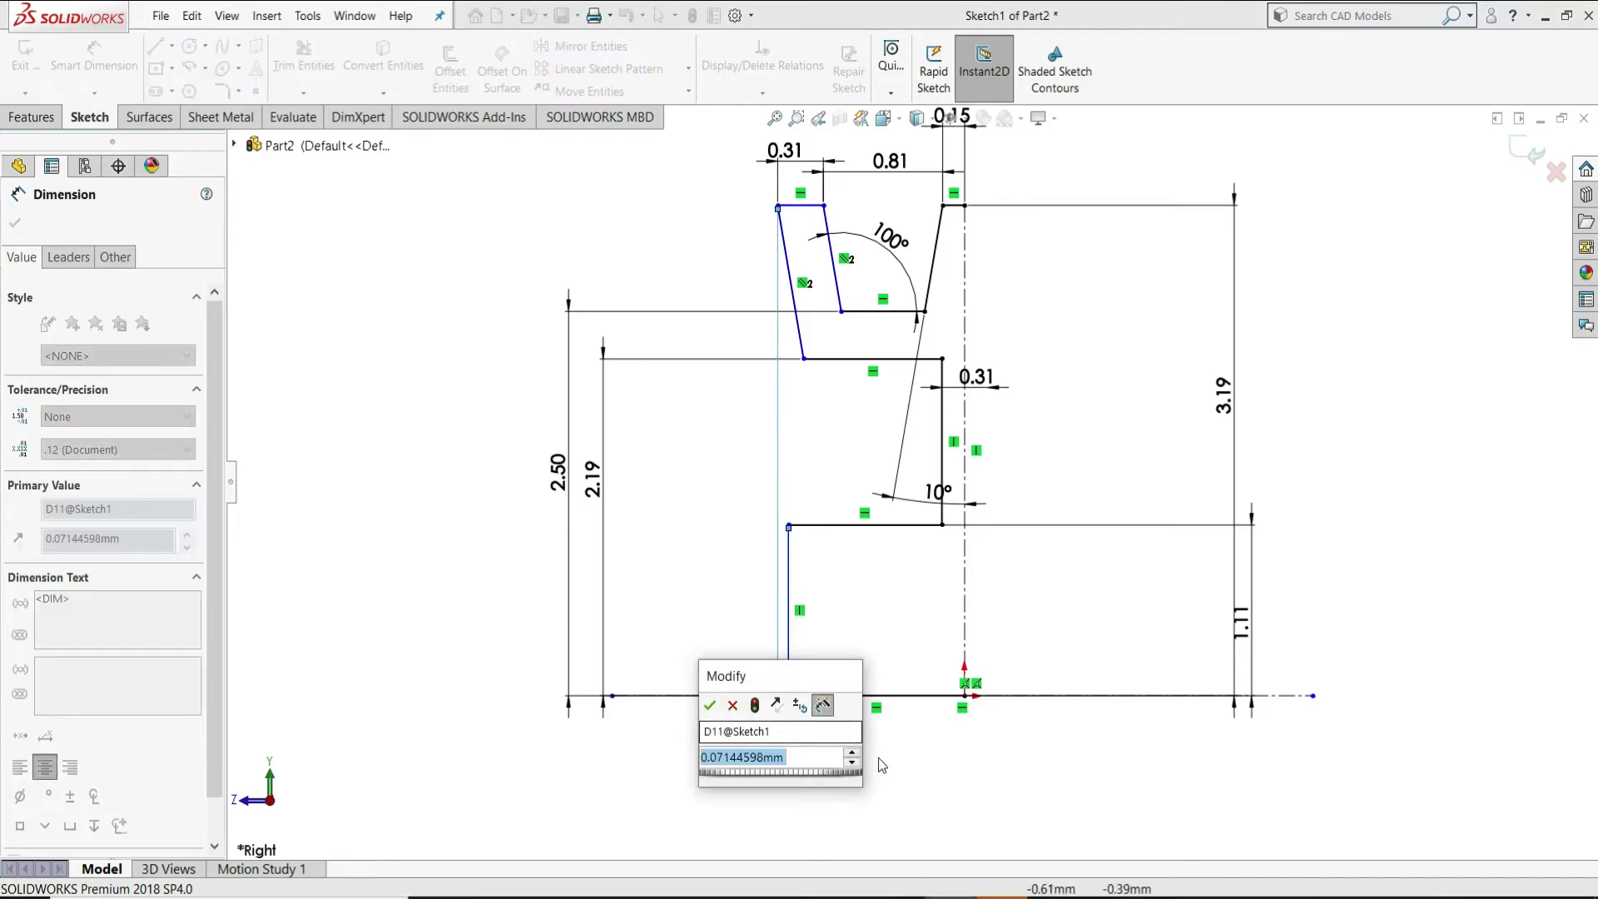
pyautogui.write('0.07')
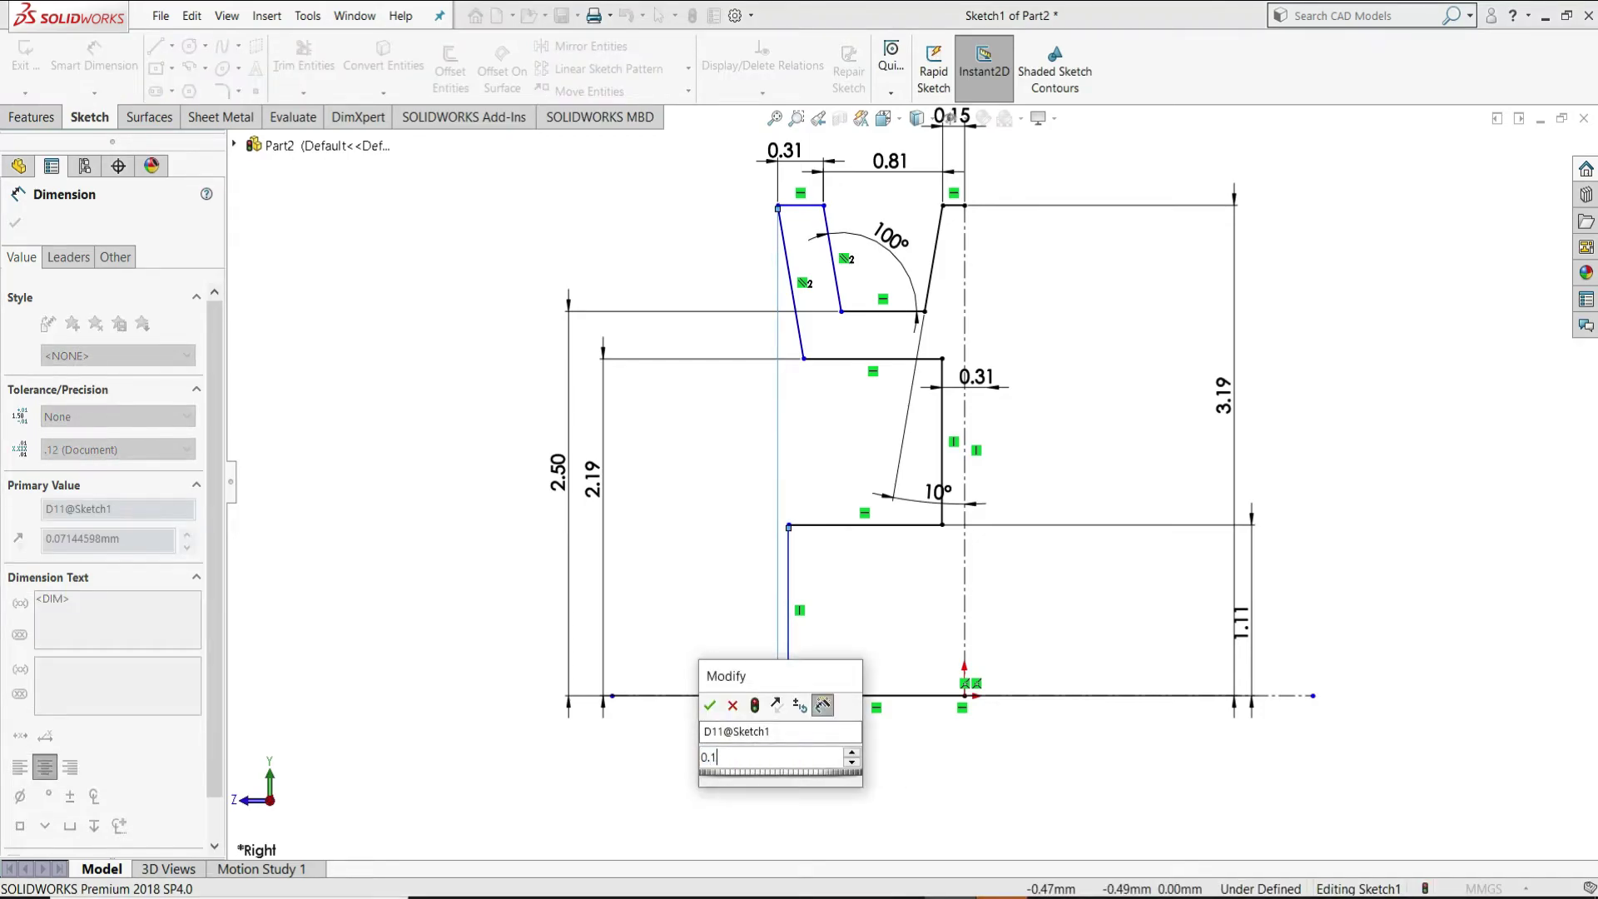
pyautogui.press('Return')
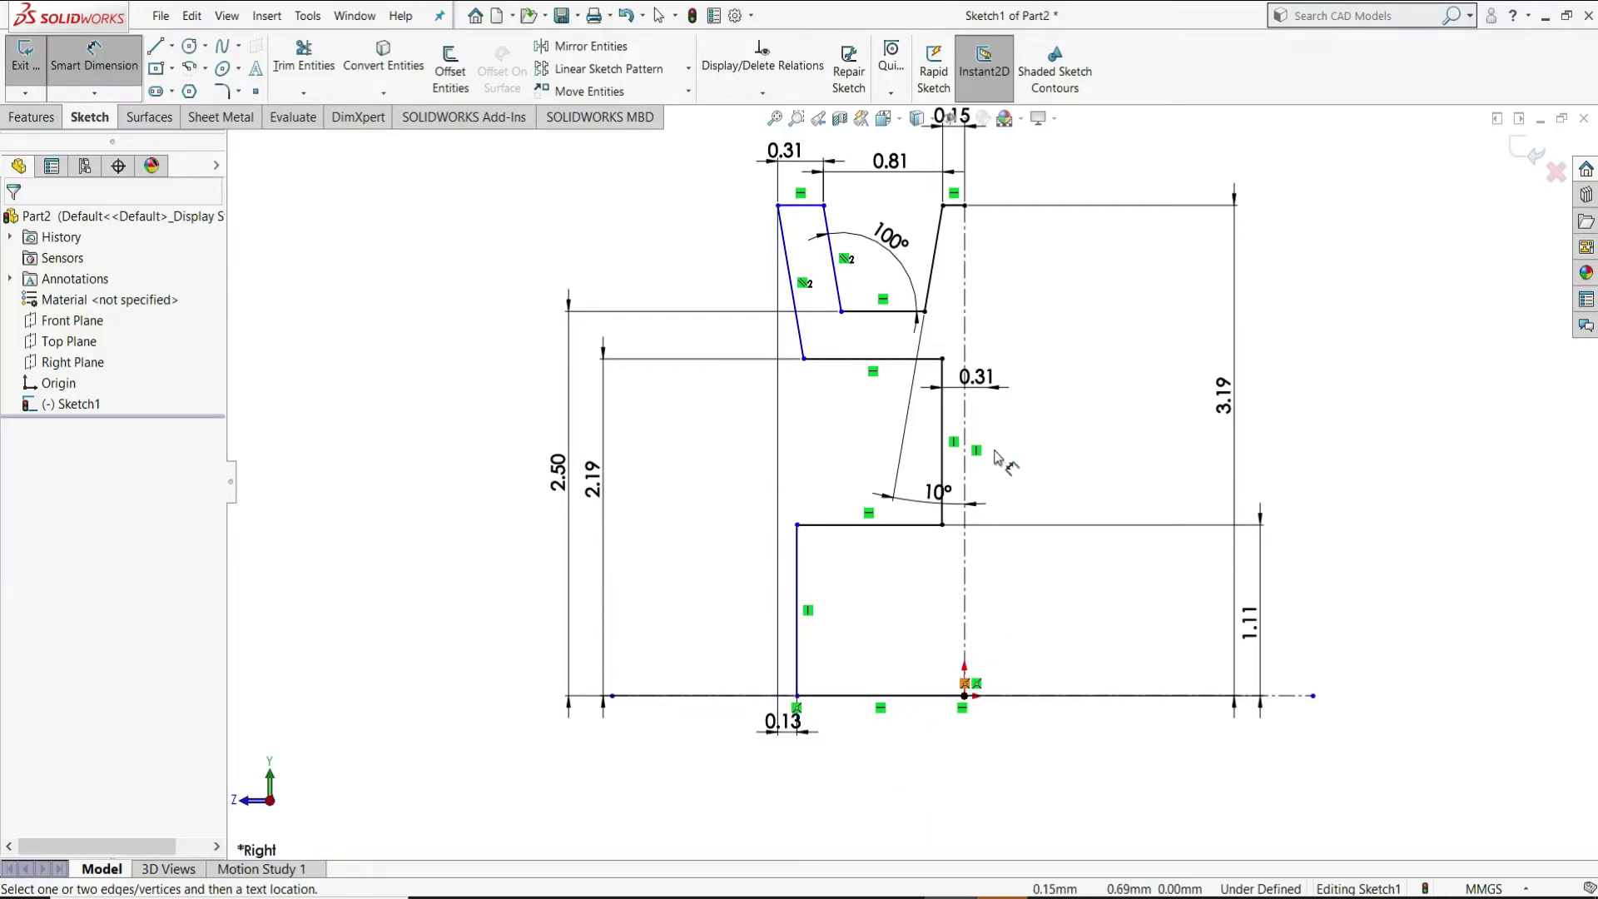
pyautogui.click(881, 312)
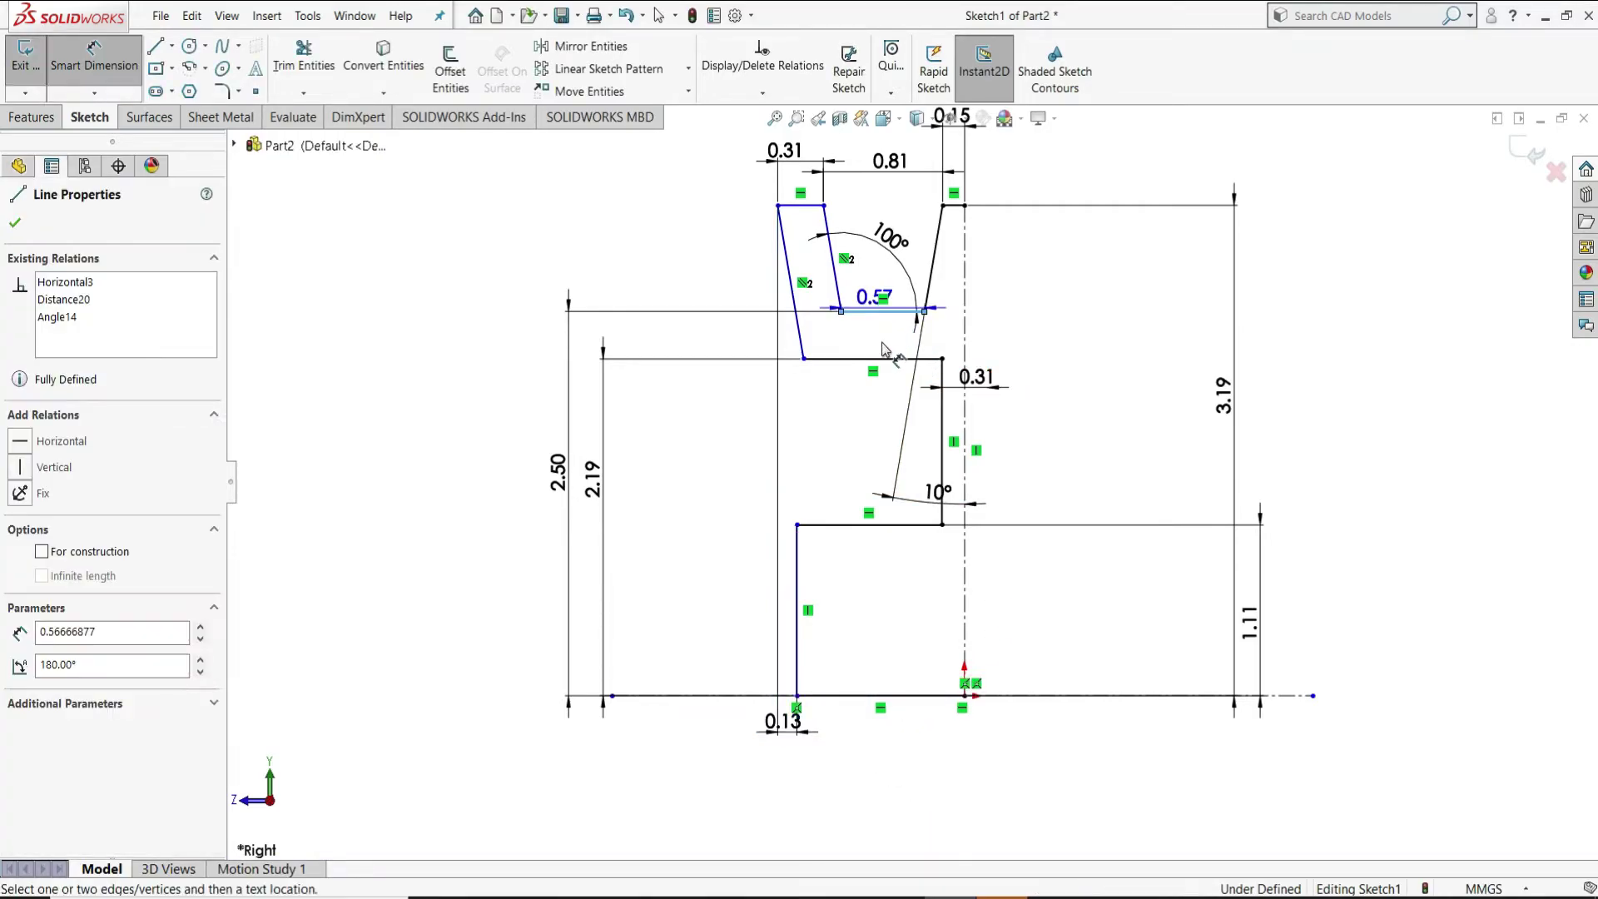
pyautogui.click(881, 350)
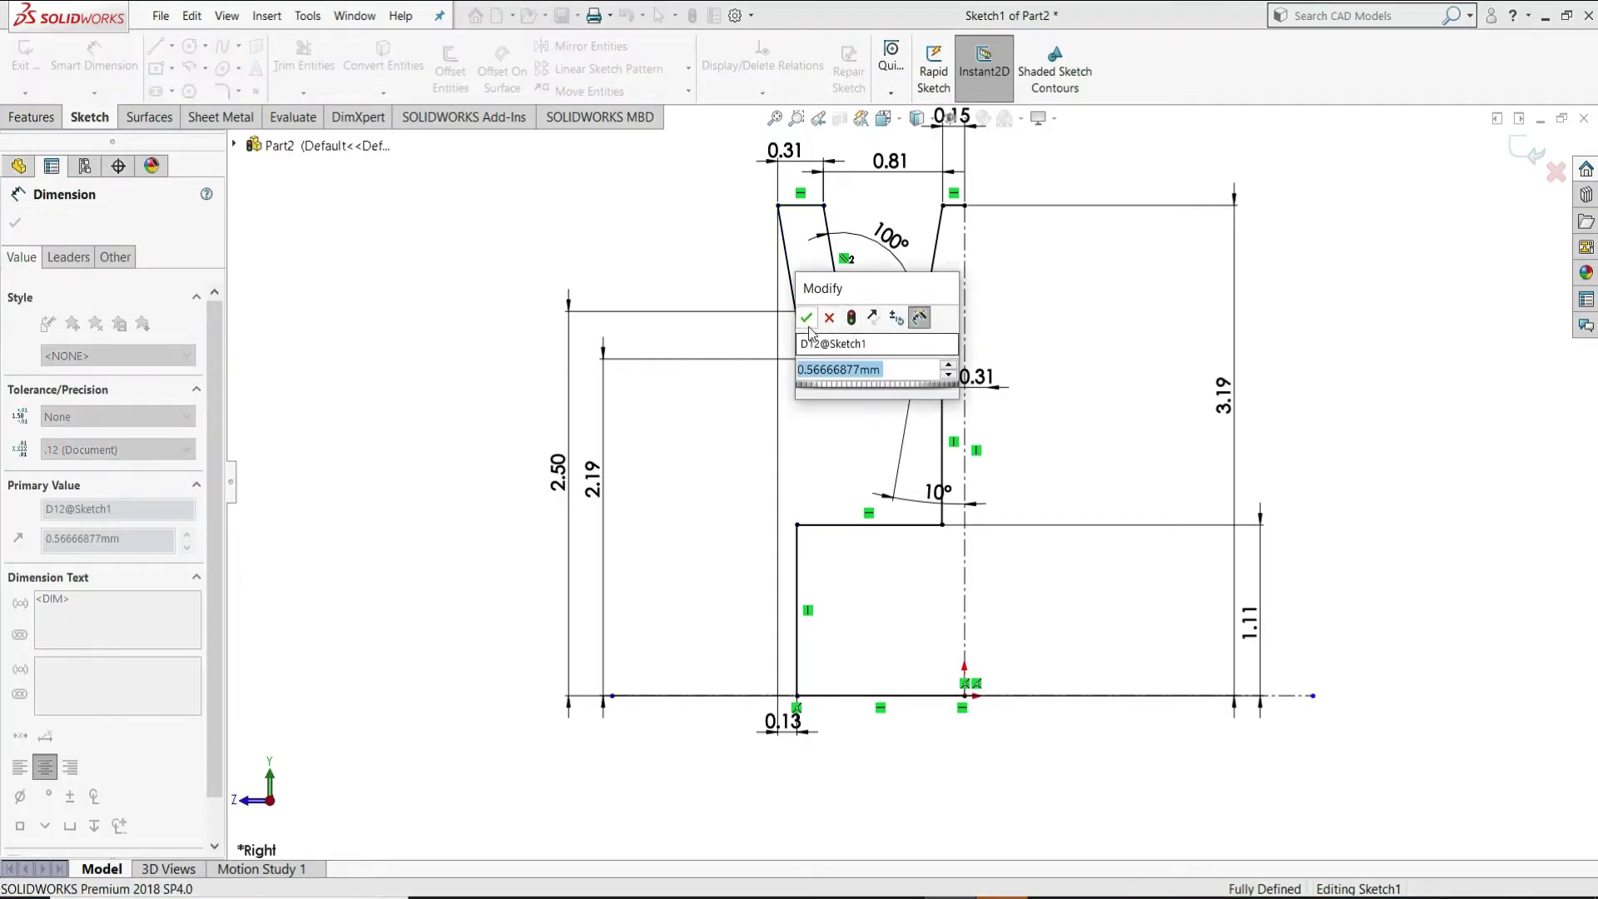
pyautogui.click(806, 325)
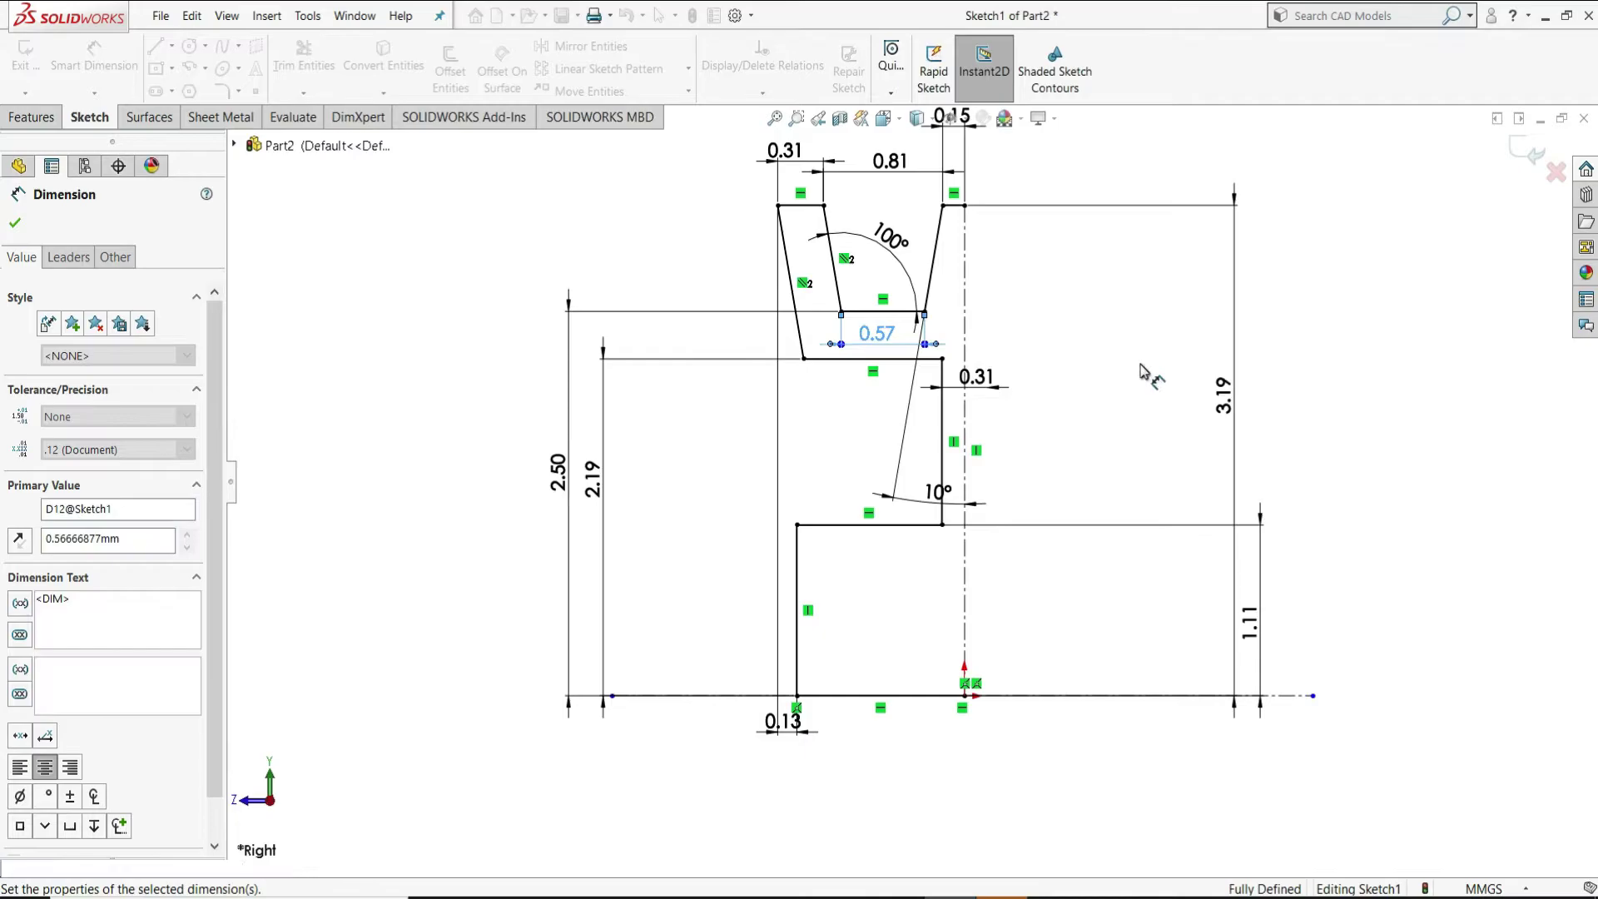
# - Mirror the half-profile lines about the vertical centreline Line2 to form the symmetric cross-section
pyautogui.rightClick(459, 311)
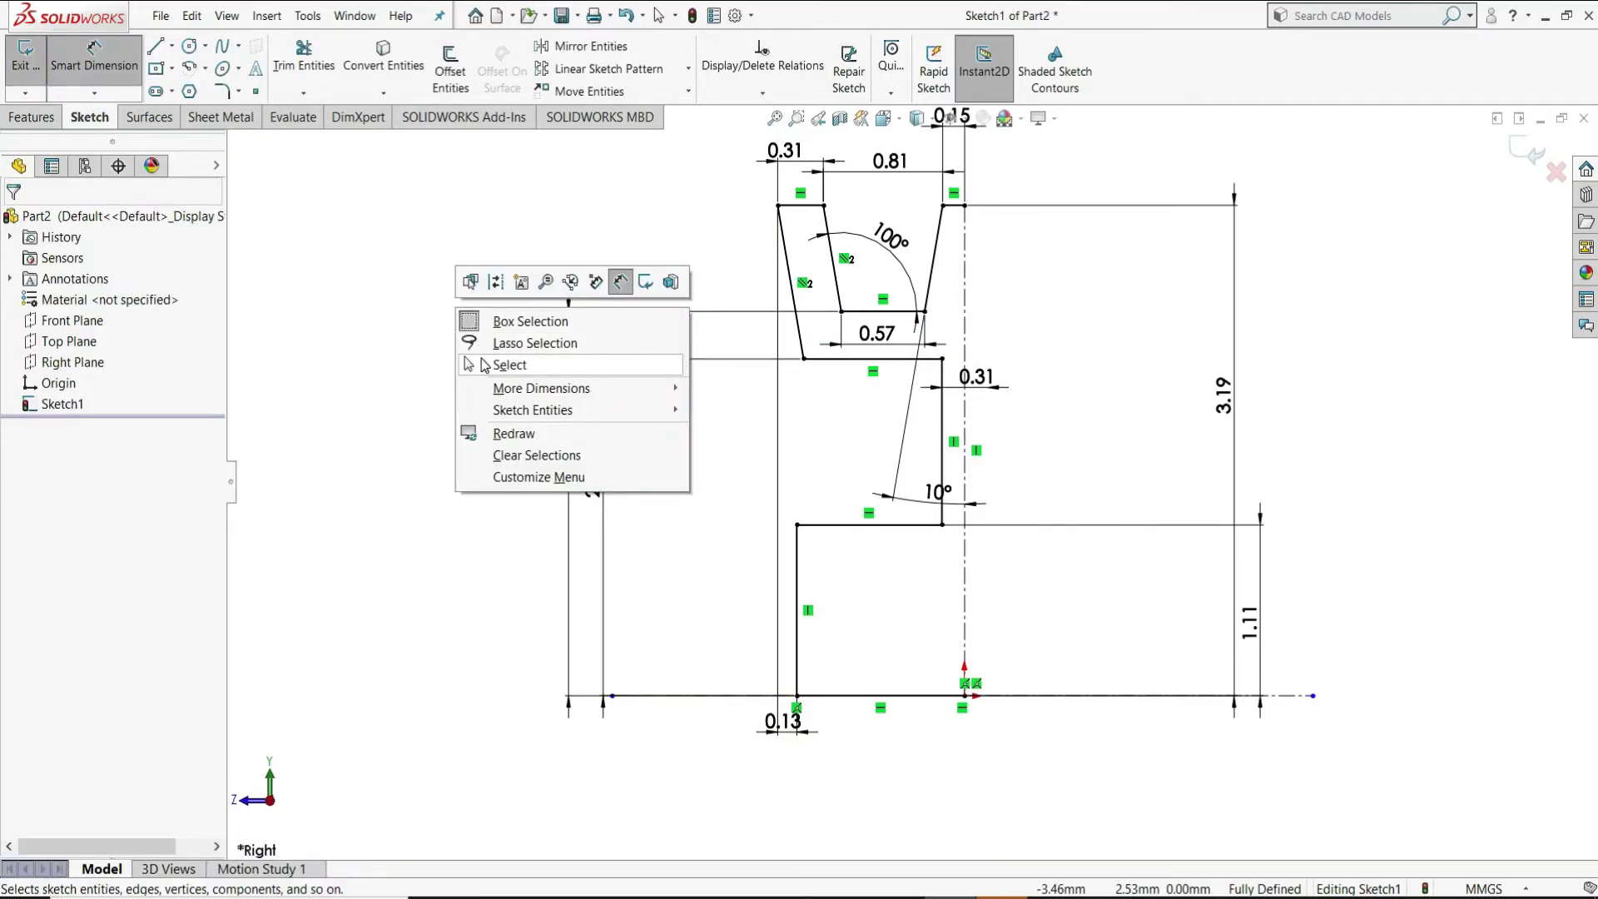
pyautogui.click(484, 364)
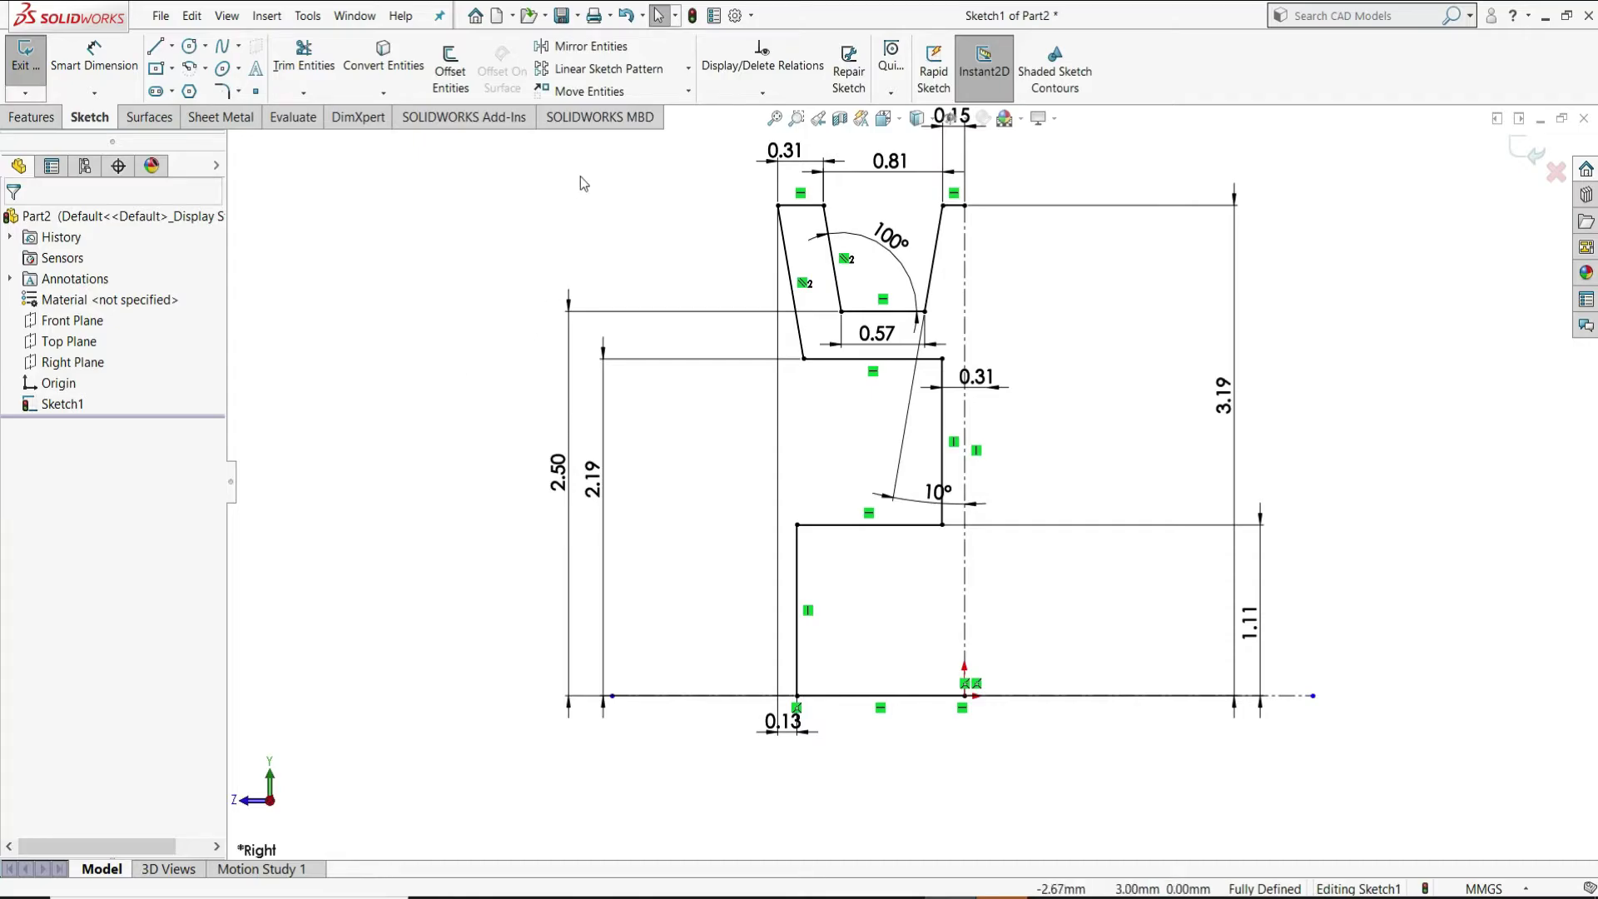
pyautogui.click(580, 50)
pyautogui.moveTo(921, 740); pyautogui.dragTo(759, 197)
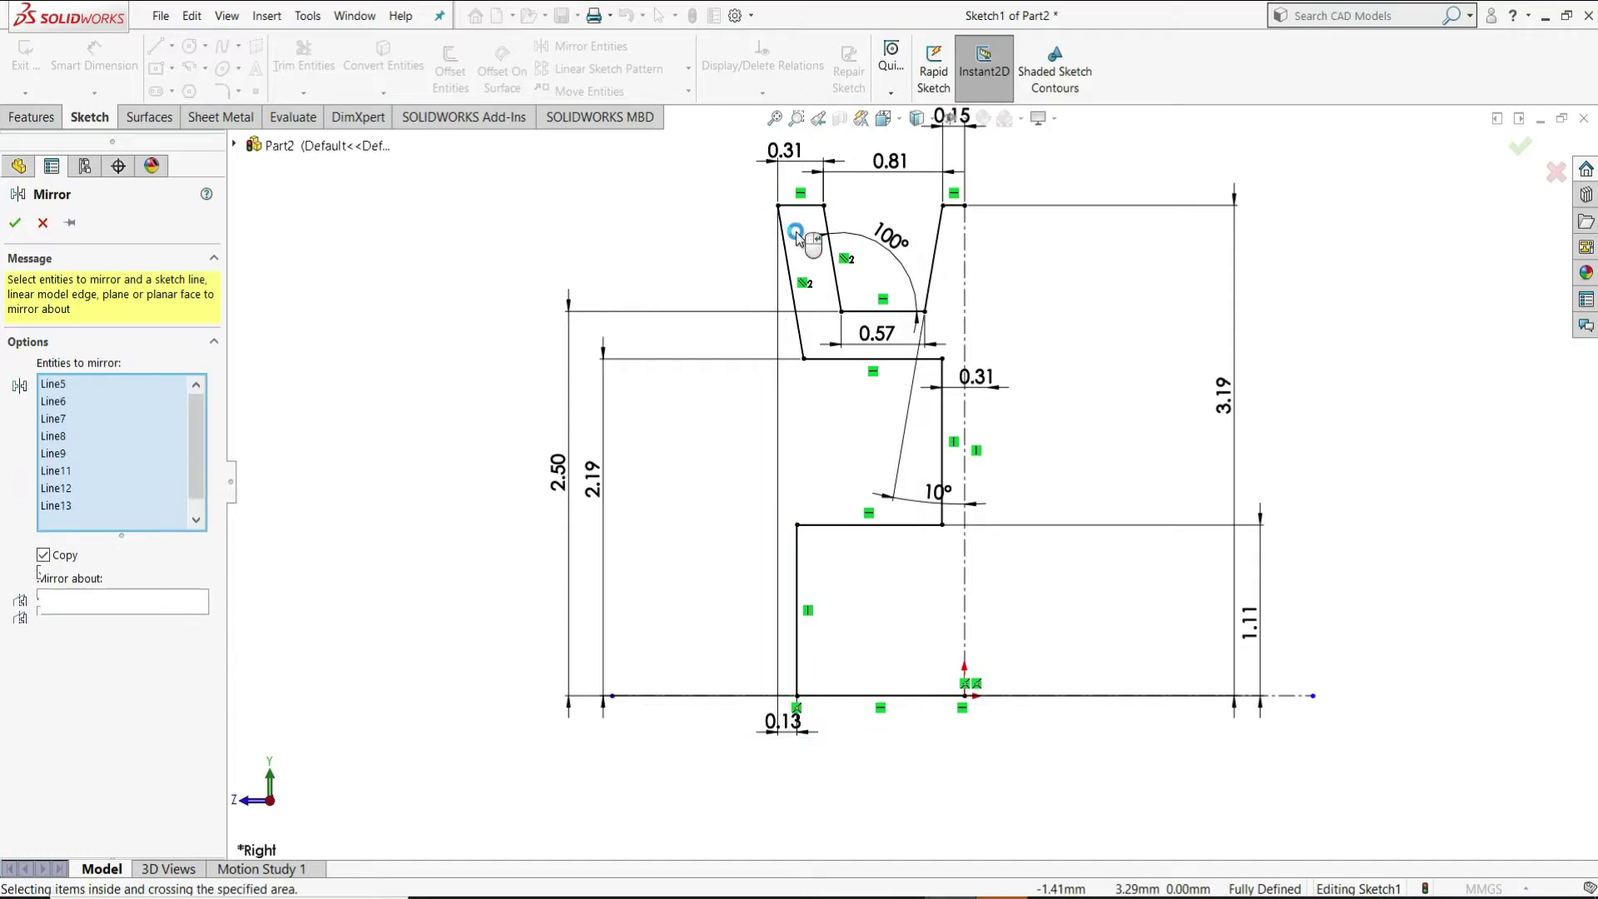
pyautogui.click(943, 410)
pyautogui.click(937, 252)
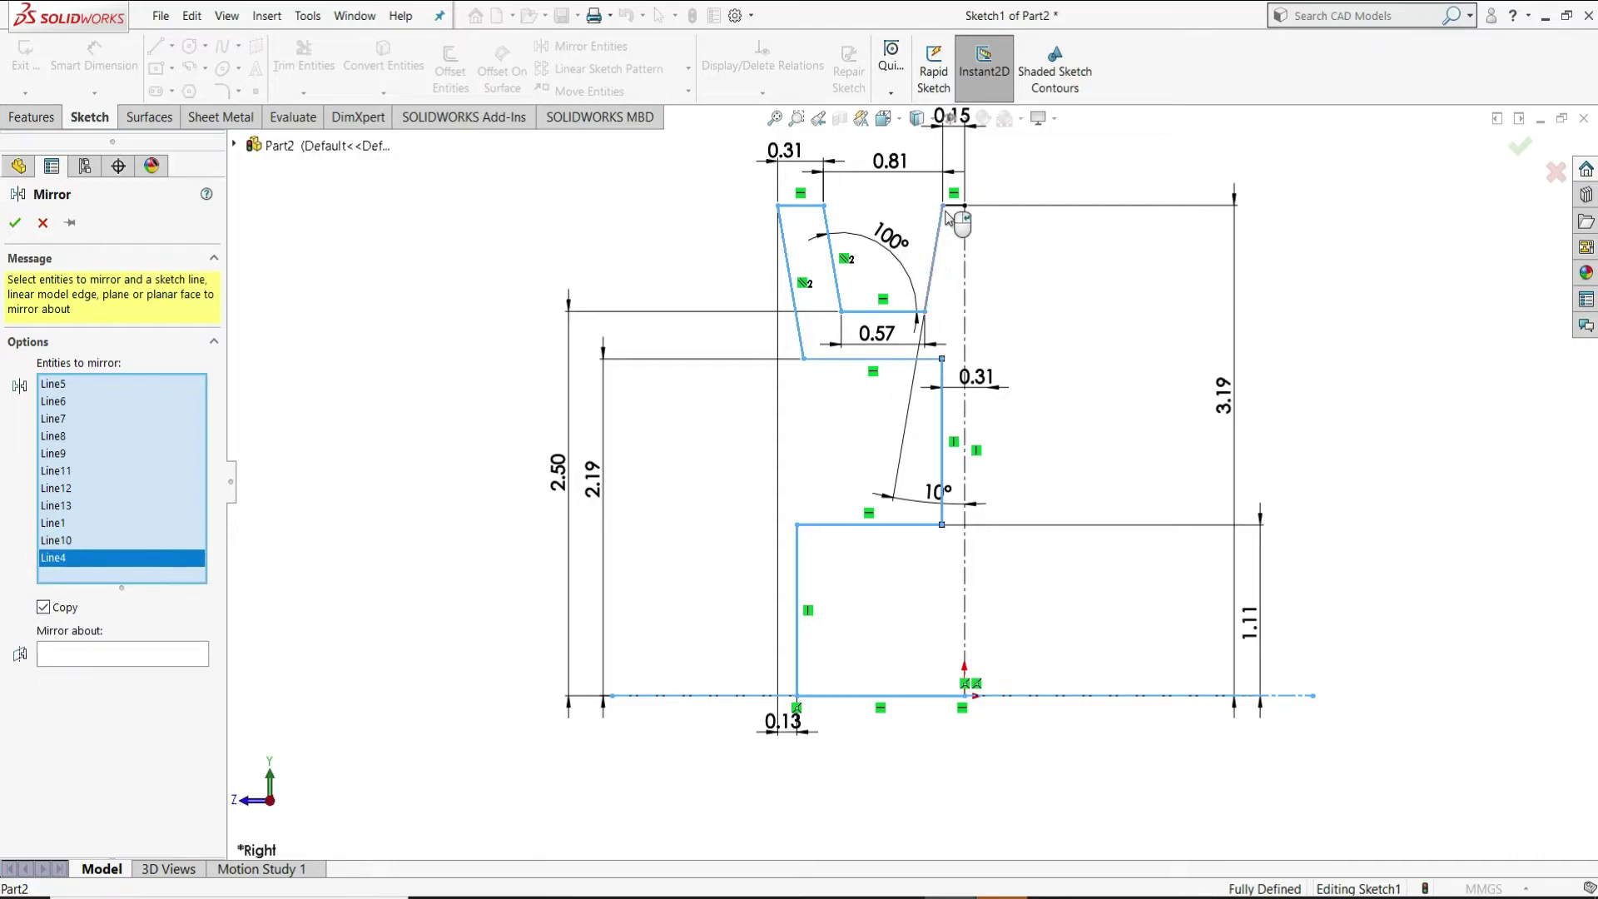
pyautogui.click(955, 205)
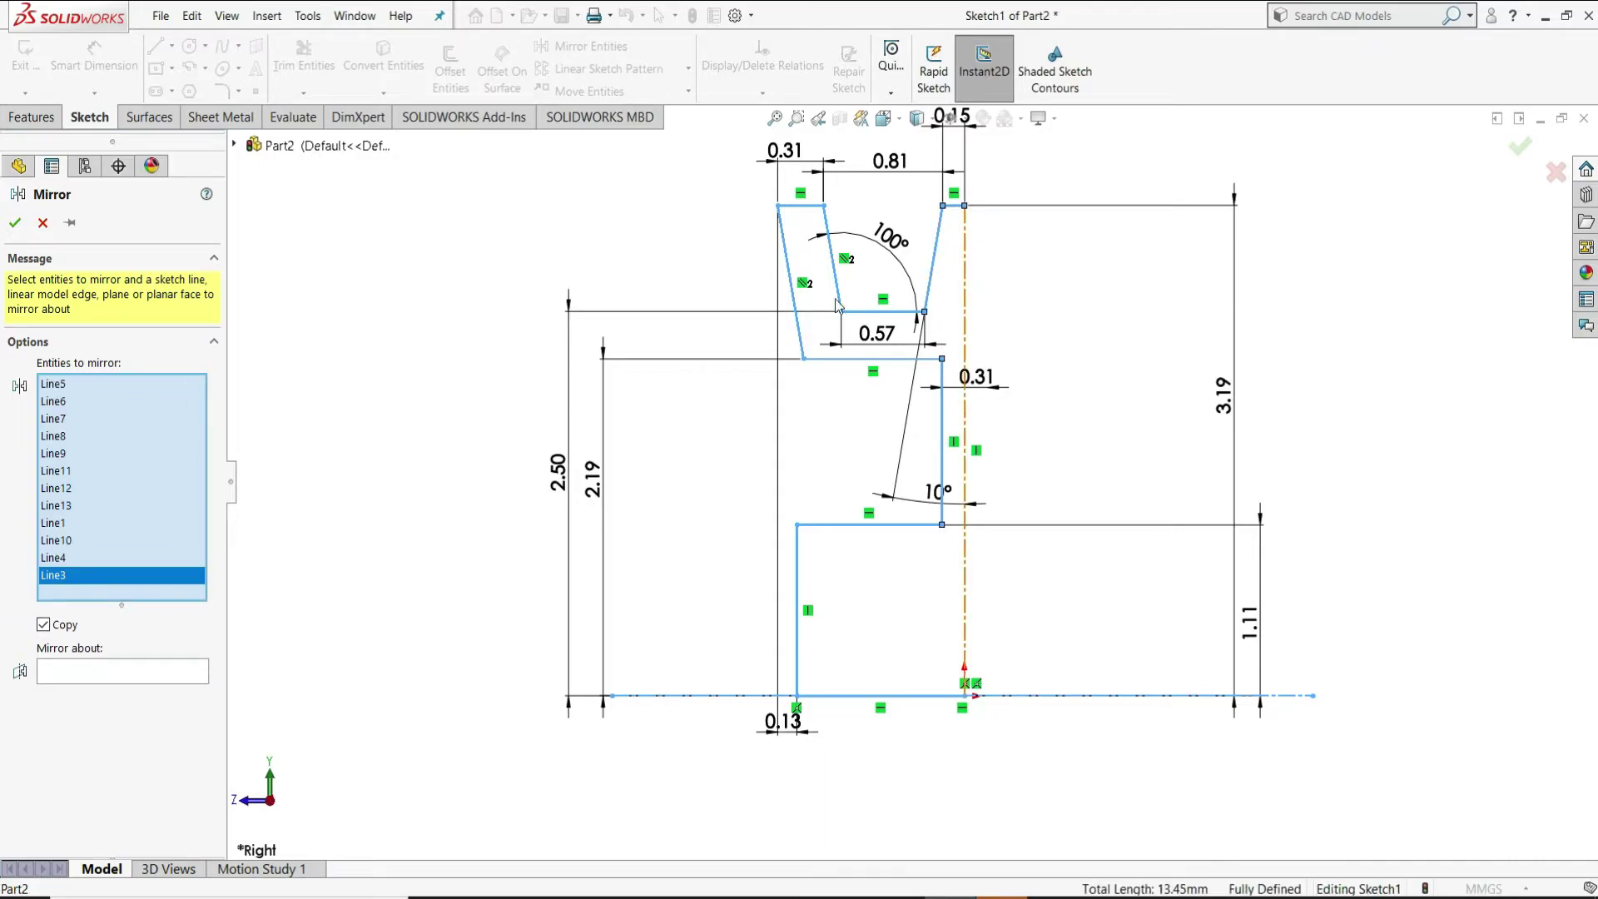
pyautogui.click(861, 693)
pyautogui.click(110, 674)
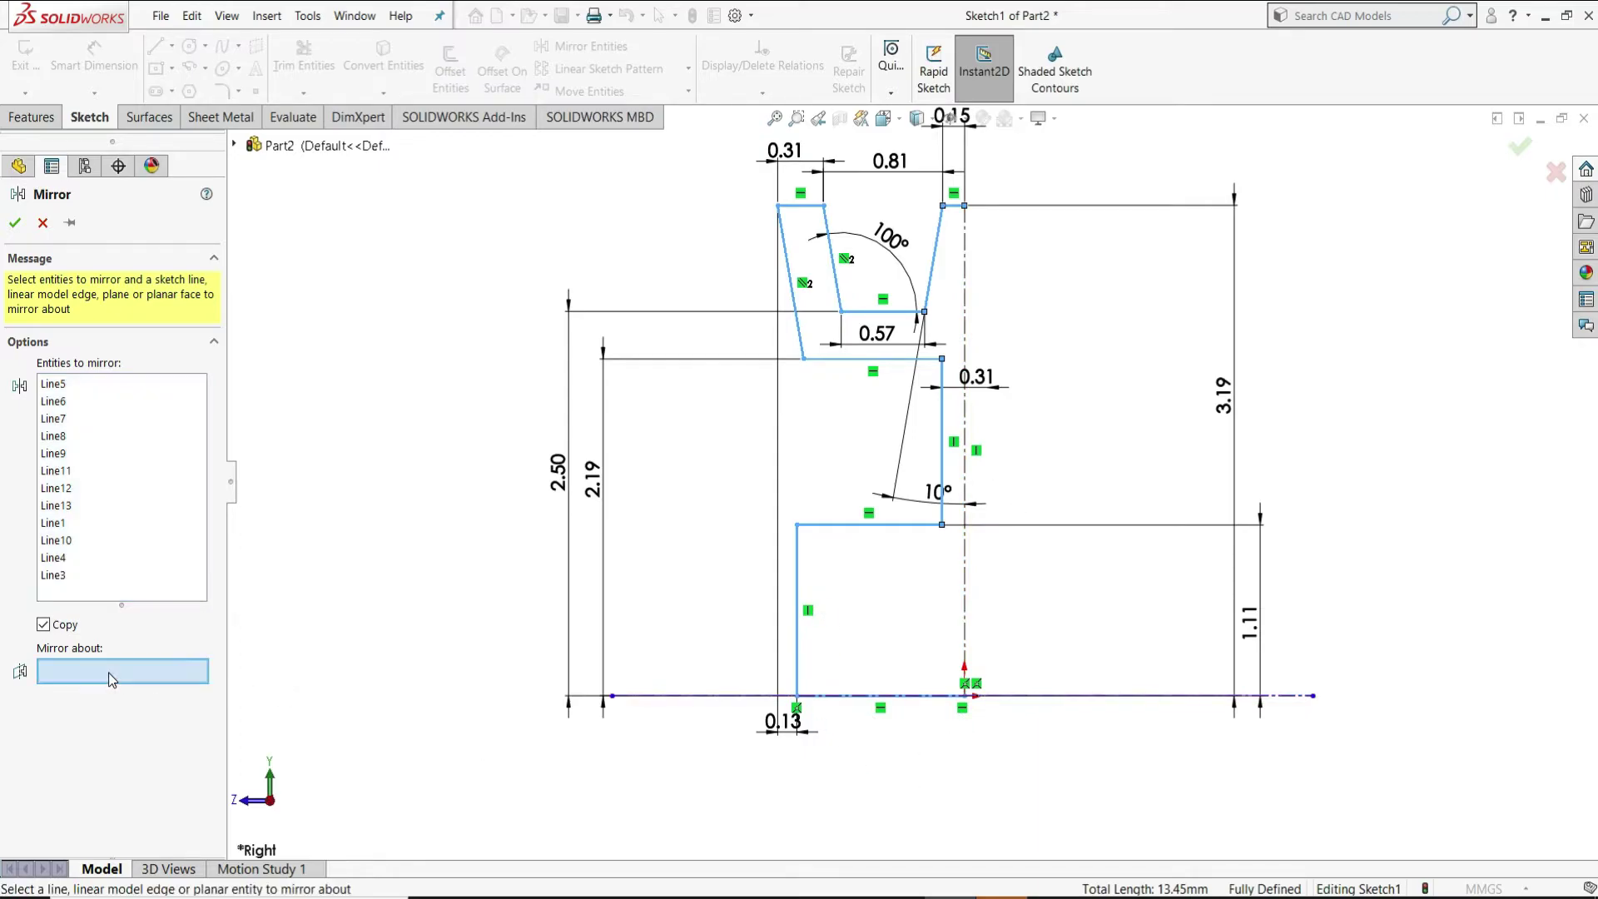
pyautogui.click(966, 293)
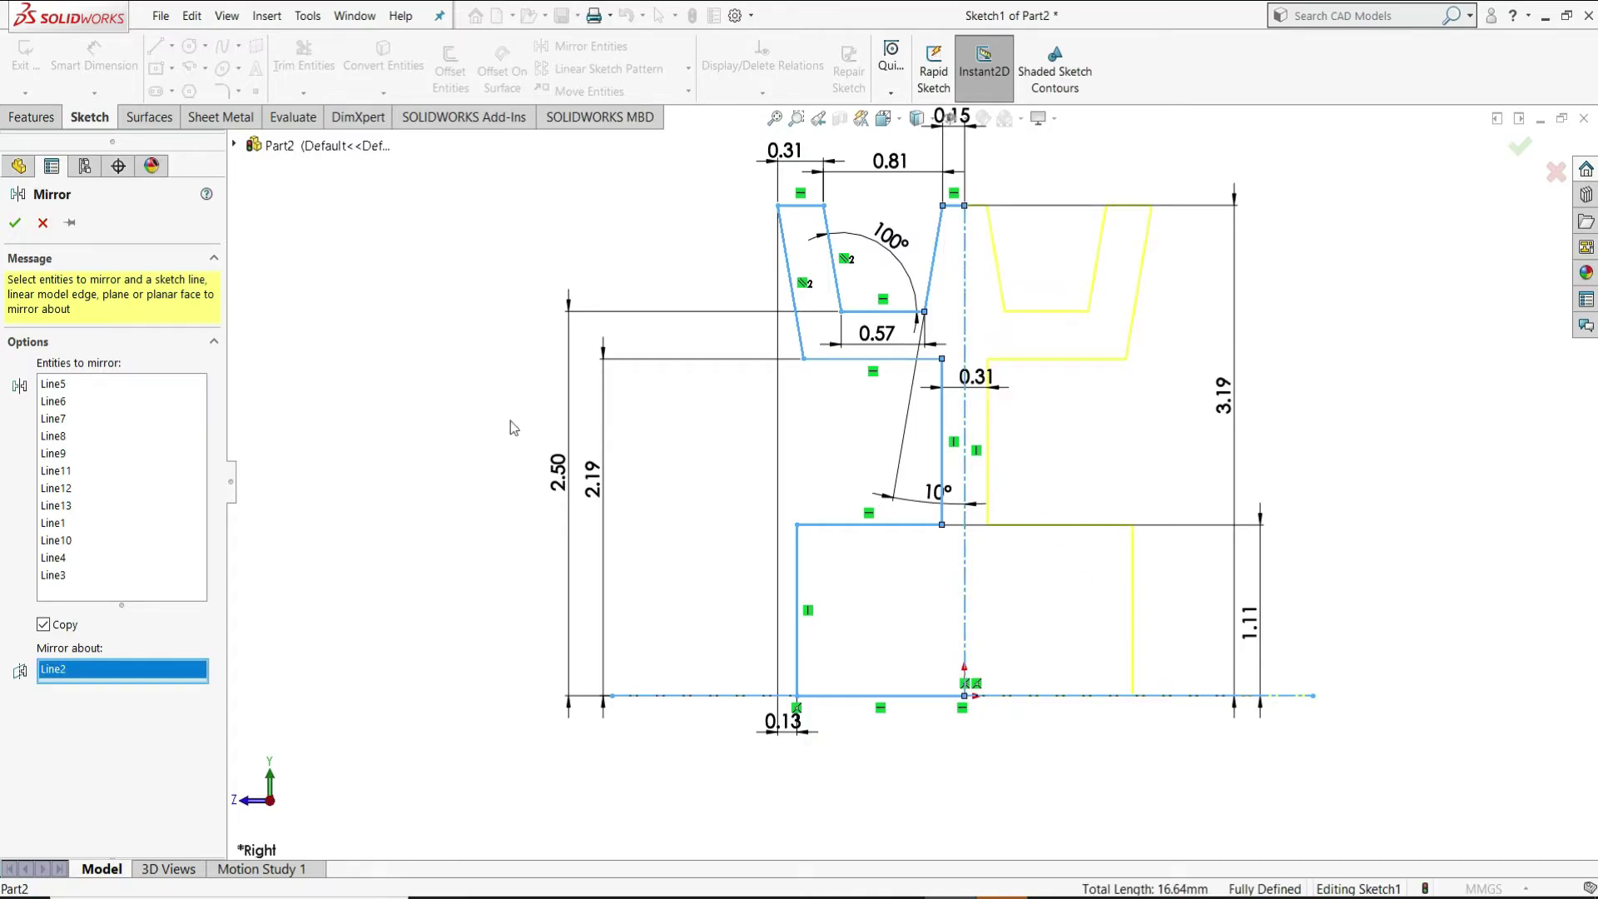
pyautogui.click(15, 223)
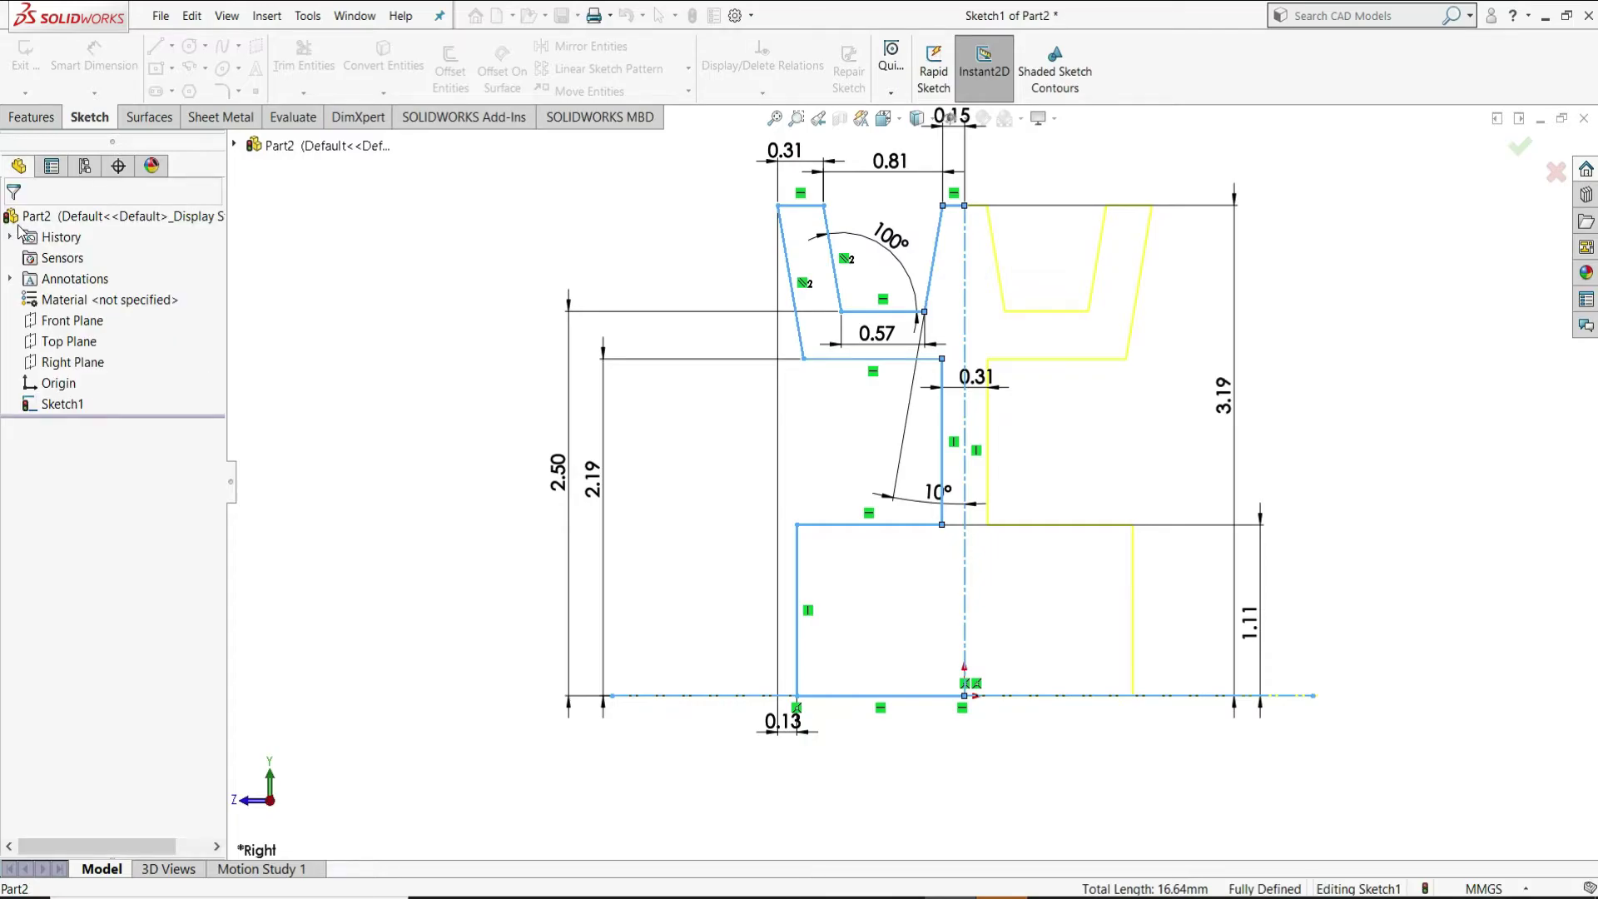
pyautogui.press('Return')
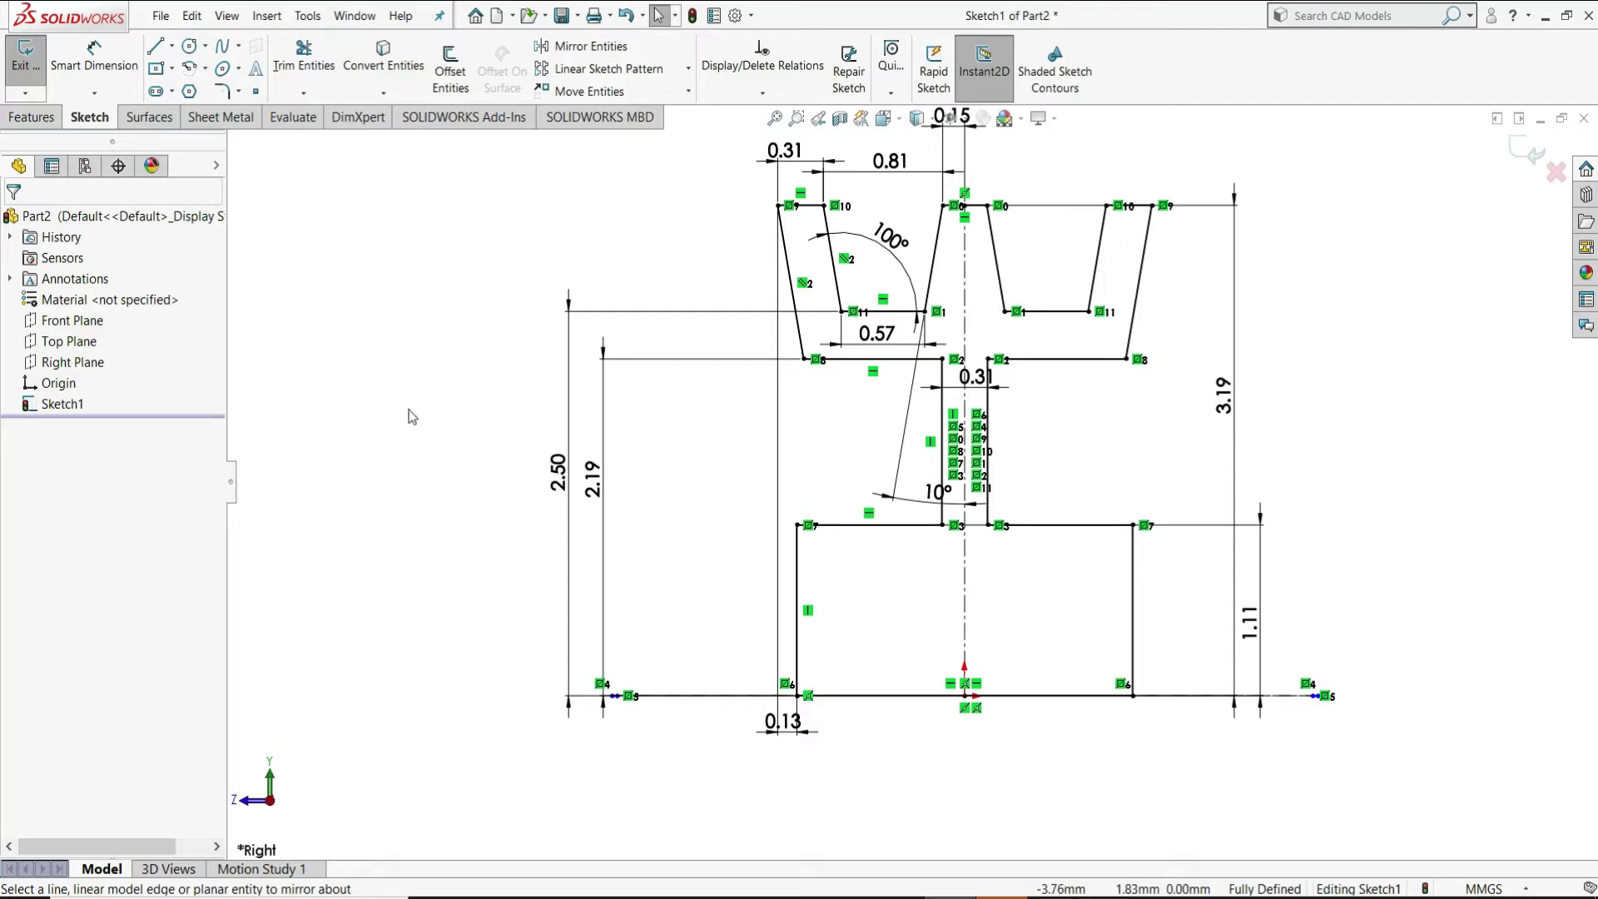
# - Add 0.25 mm sketch fillets to the upper and lower corners on both sides of the web
pyautogui.click(221, 92)
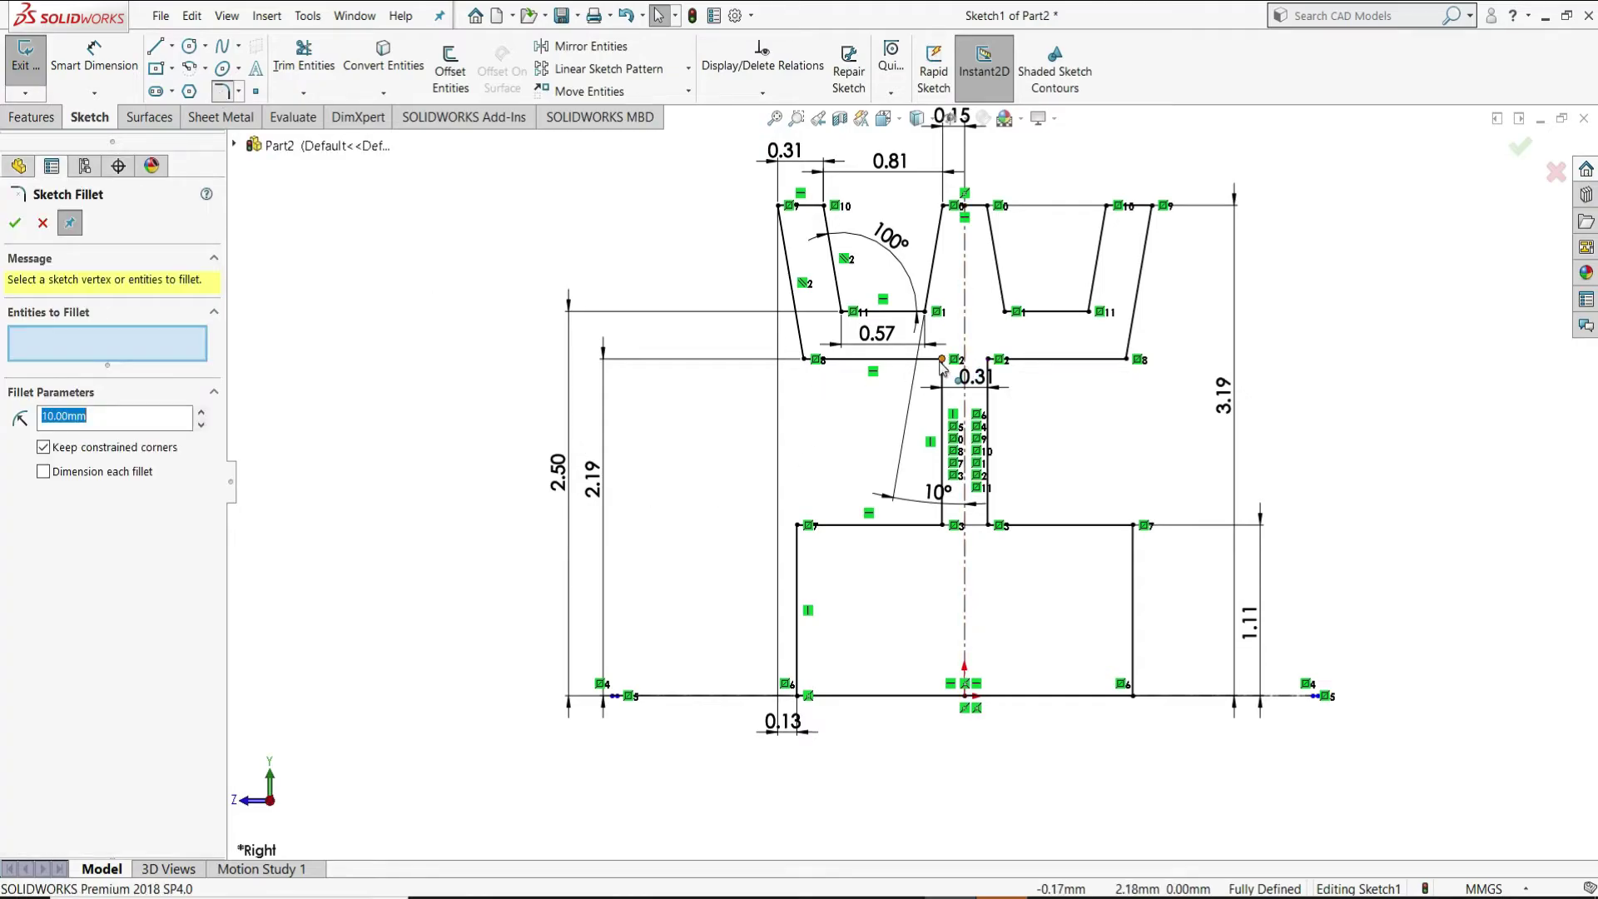
pyautogui.write('0')
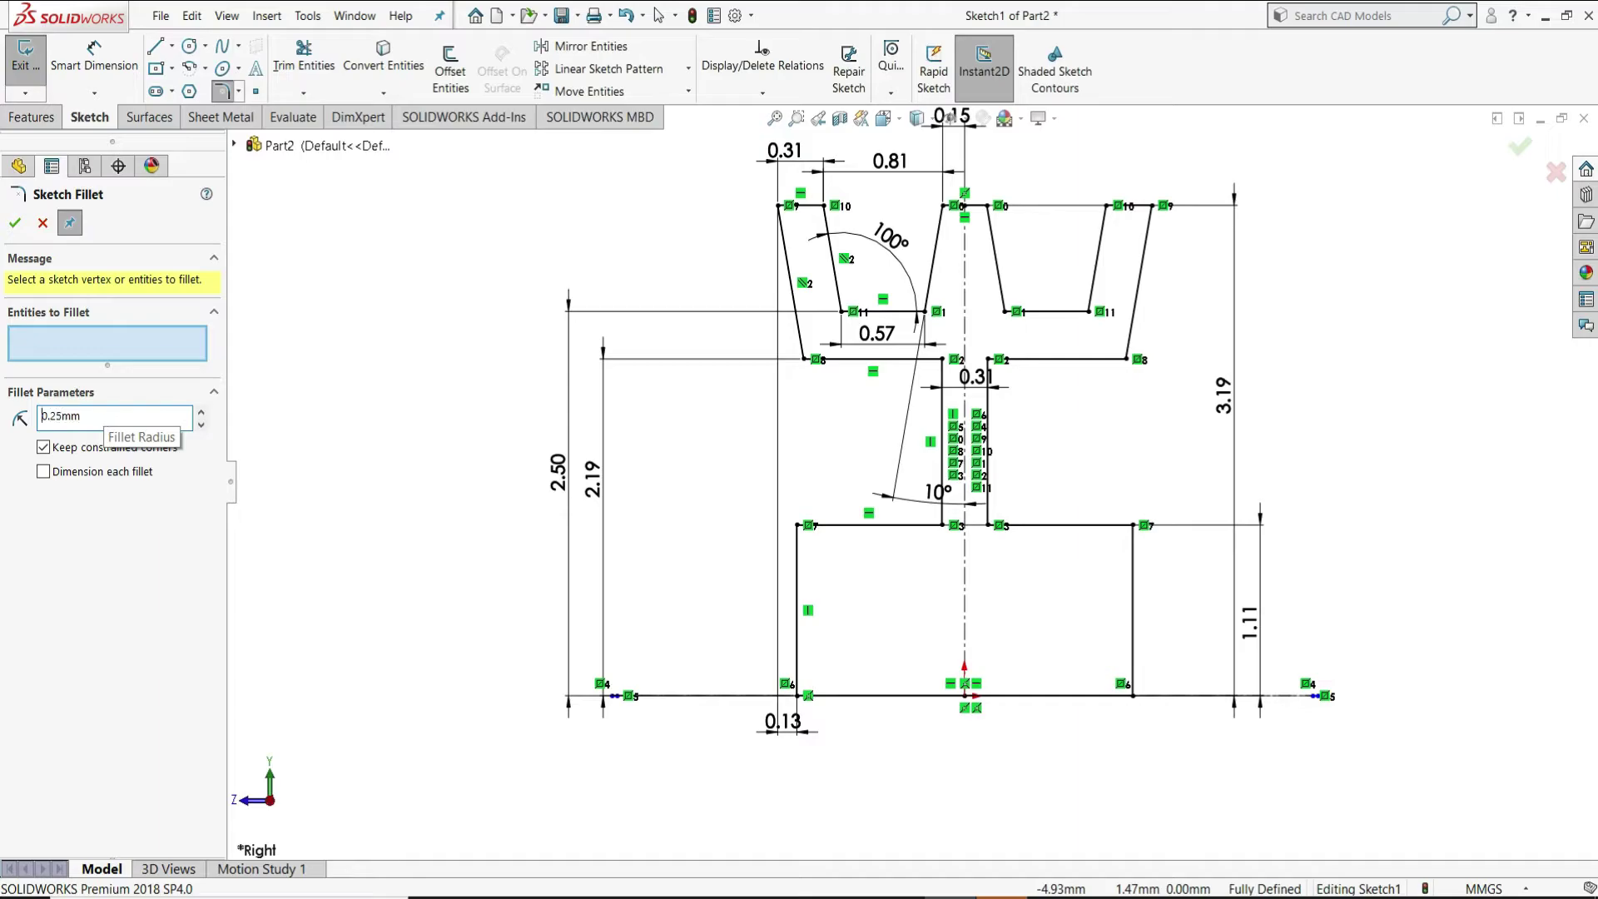
pyautogui.click(945, 358)
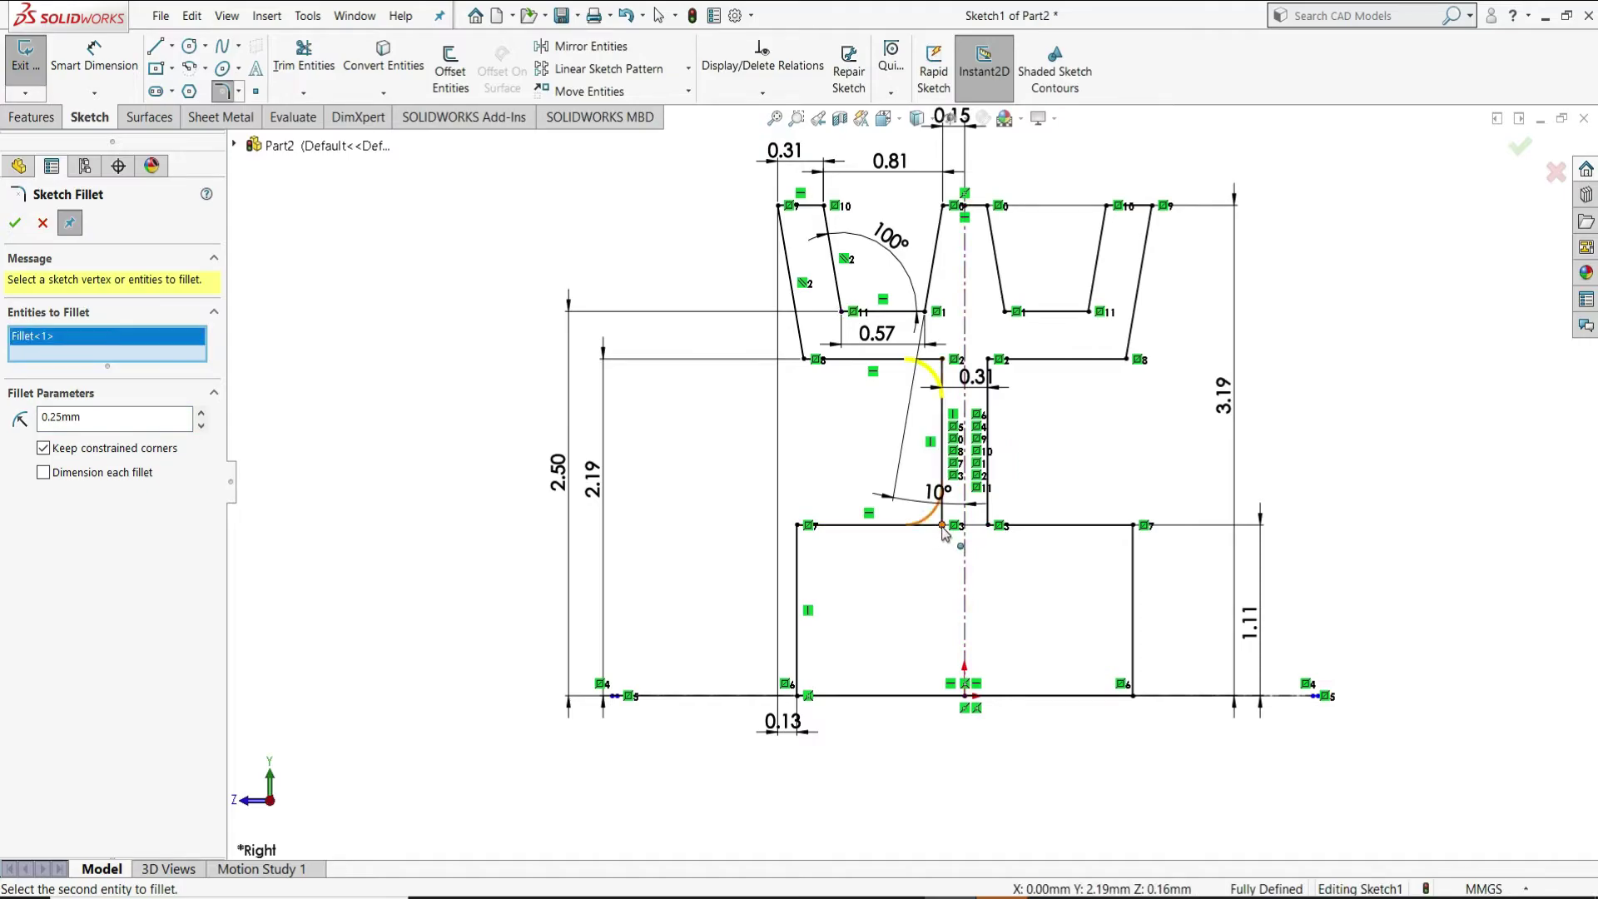
pyautogui.click(941, 525)
pyautogui.click(988, 360)
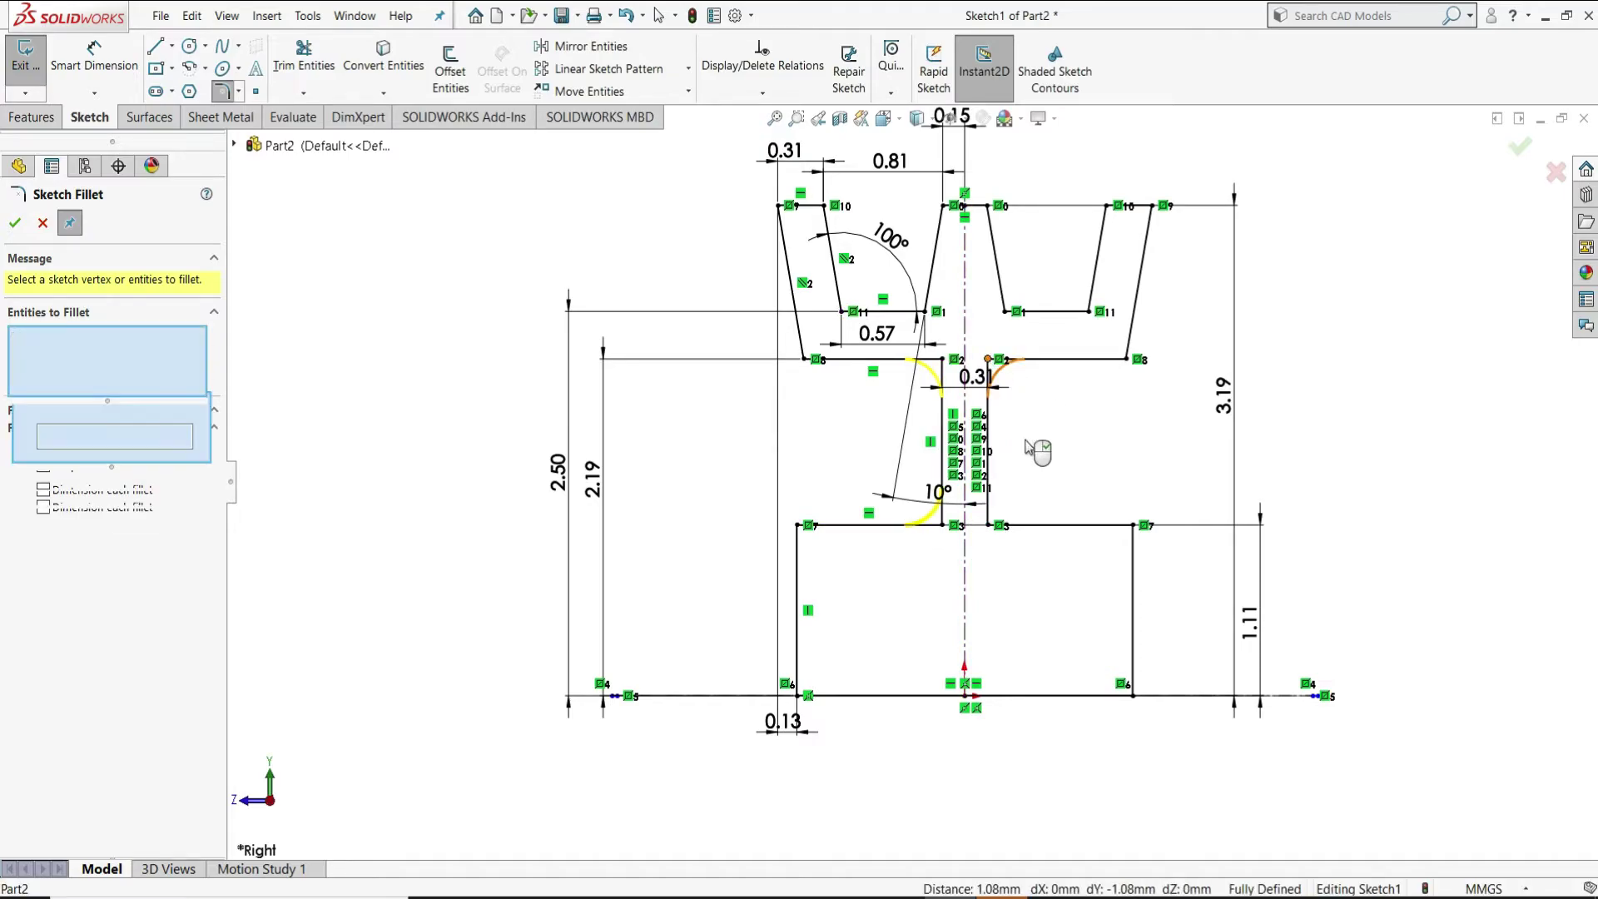
pyautogui.click(992, 526)
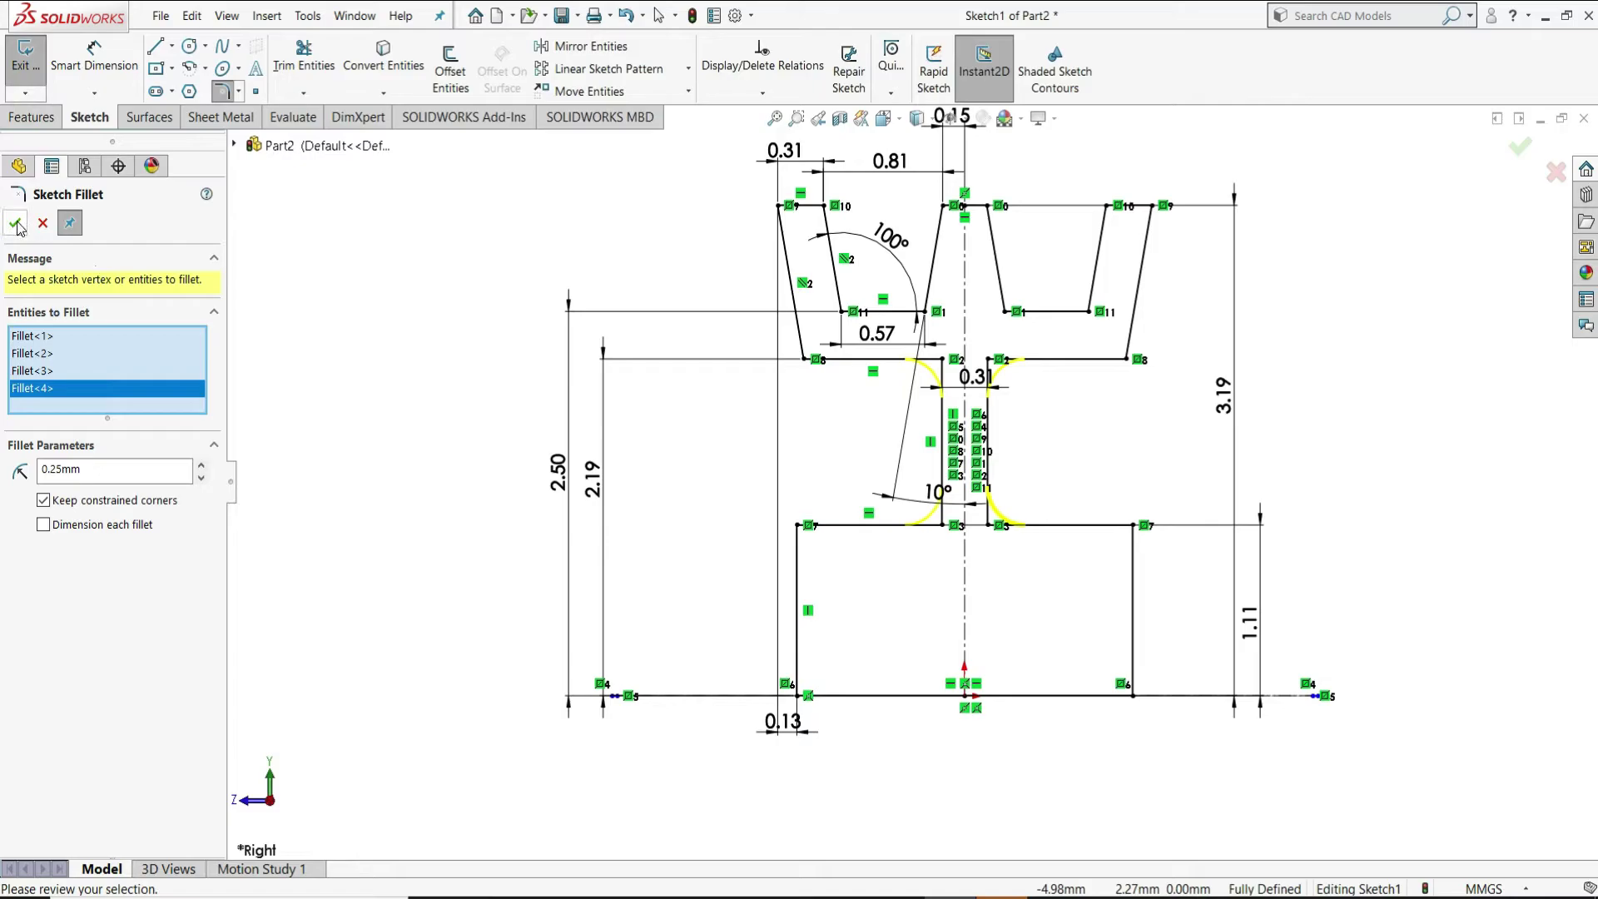
pyautogui.click(25, 230)
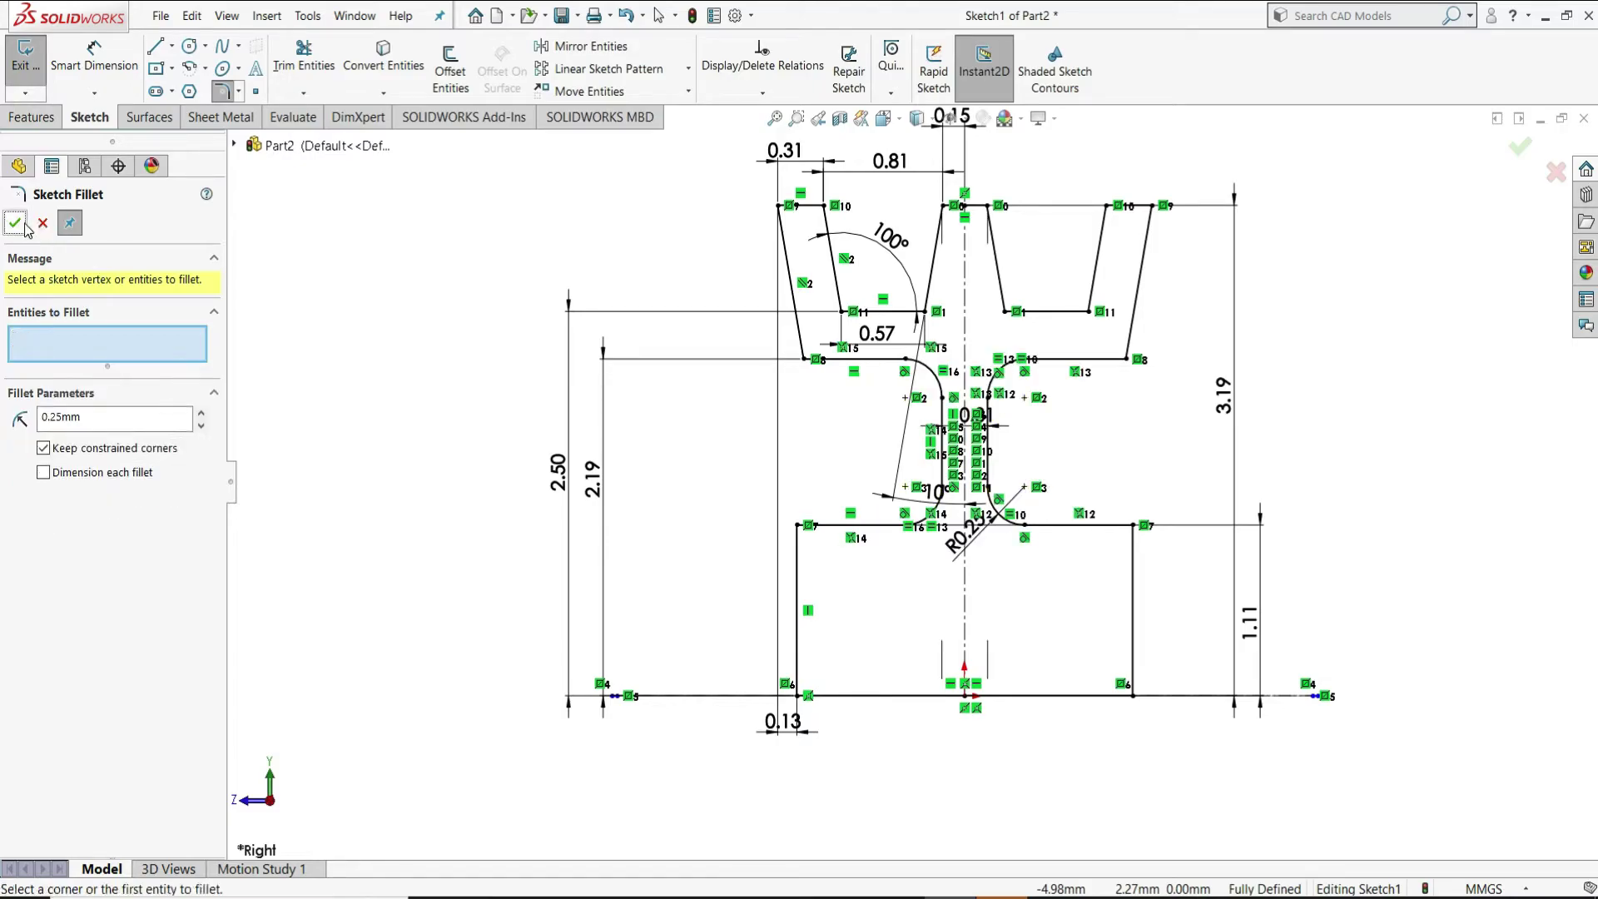
pyautogui.click(41, 223)
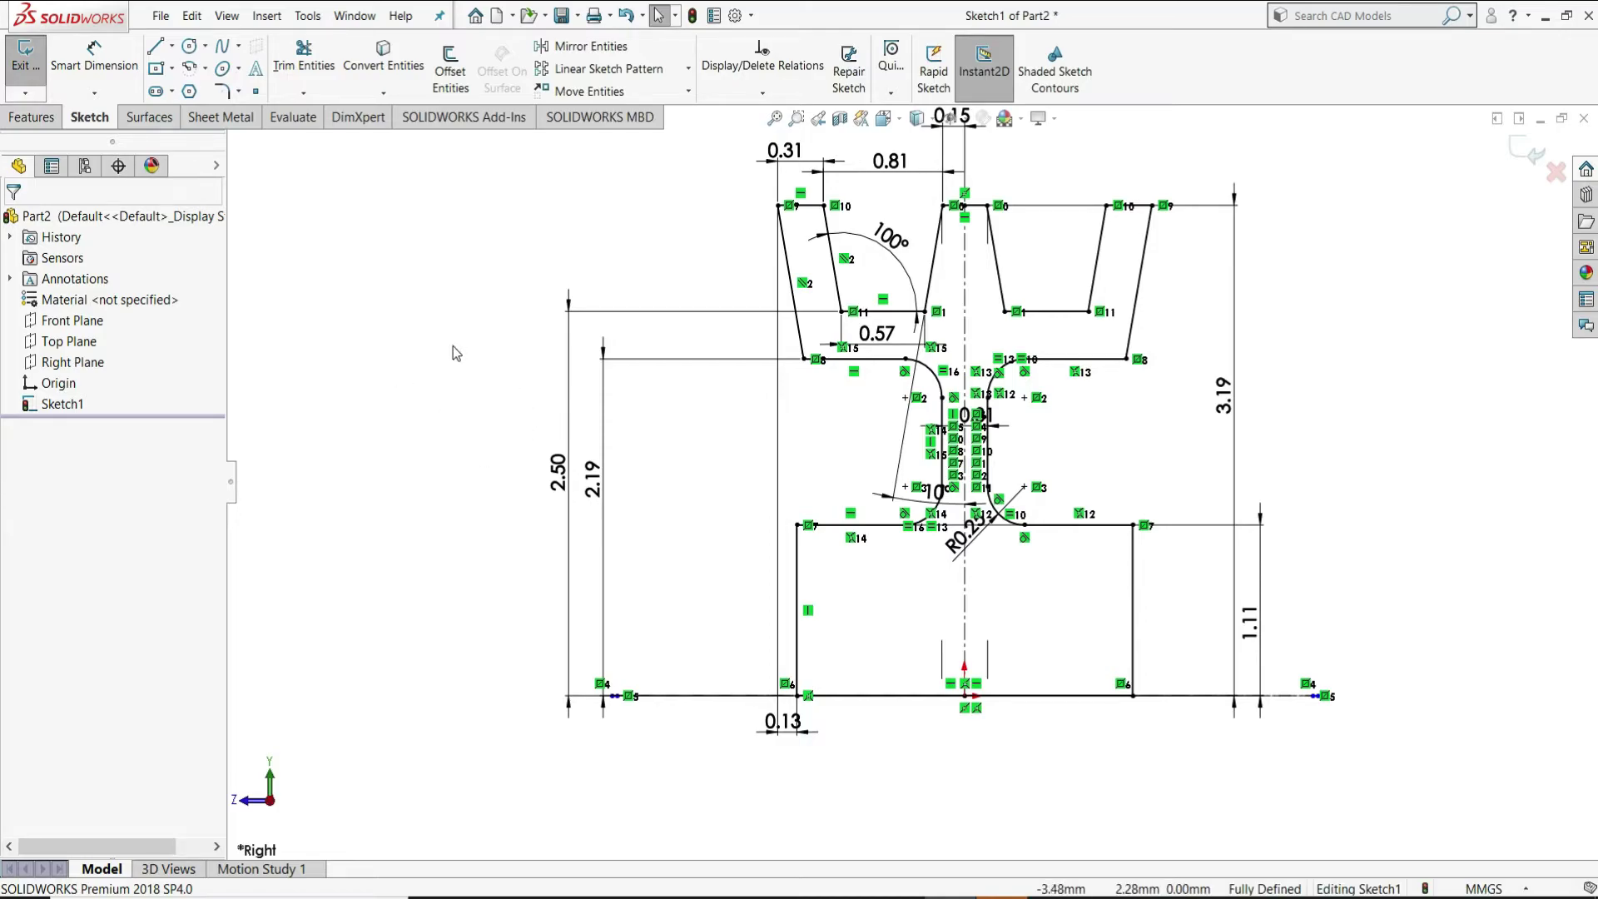
# - Exit the sketch and revolve it 360° about the bottom line to create Revolve1, facing the hub forward
pyautogui.click(17, 57)
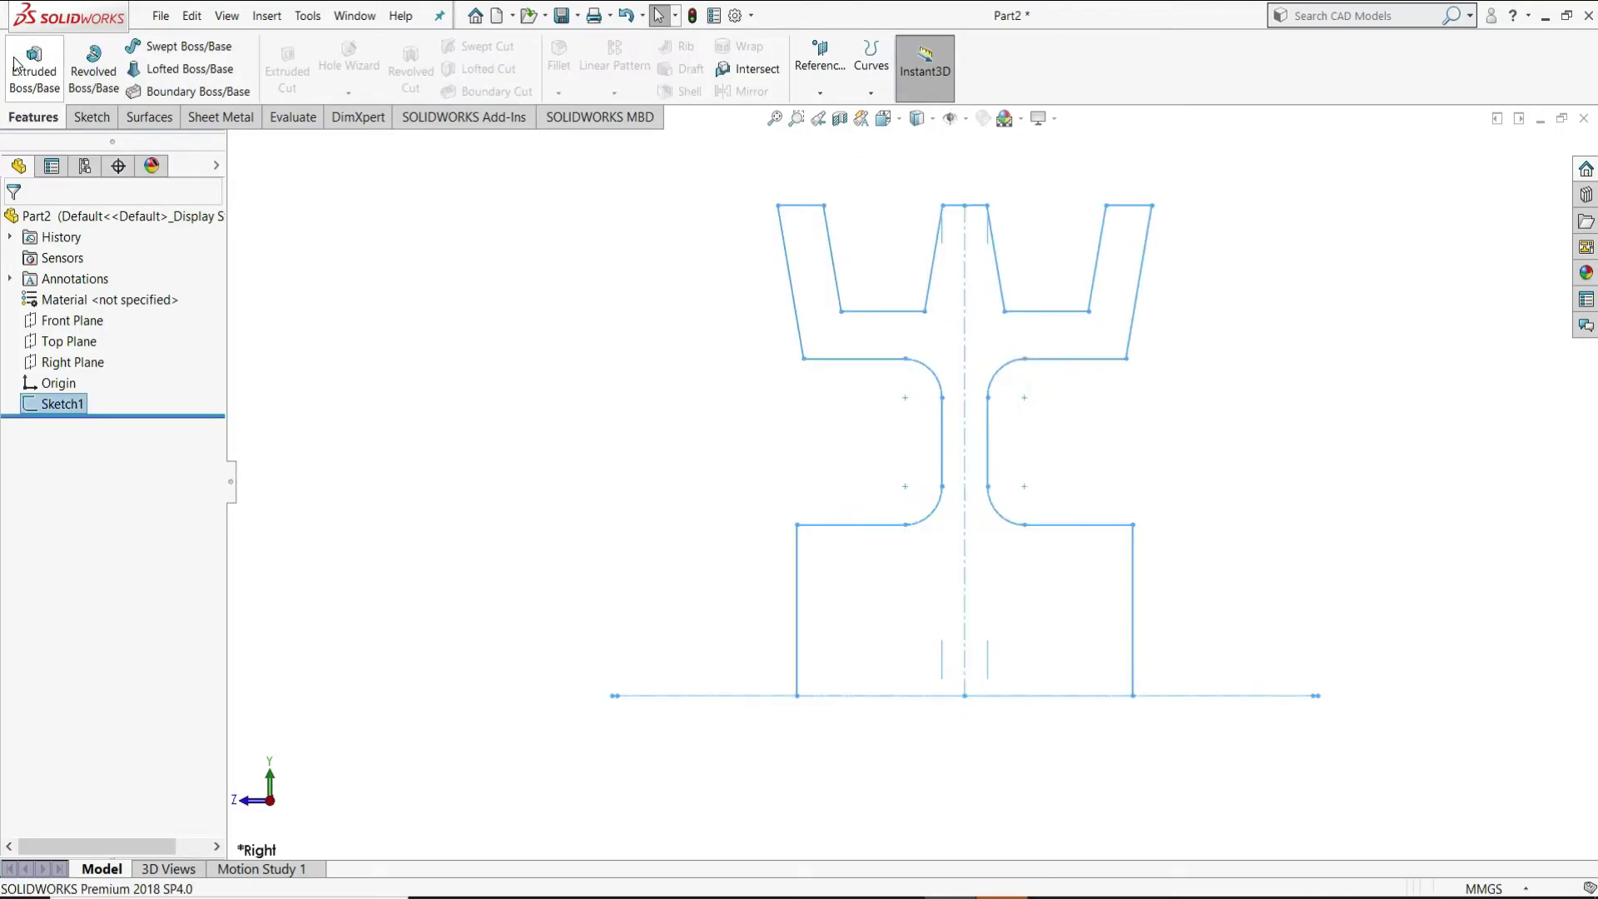
pyautogui.click(325, 218)
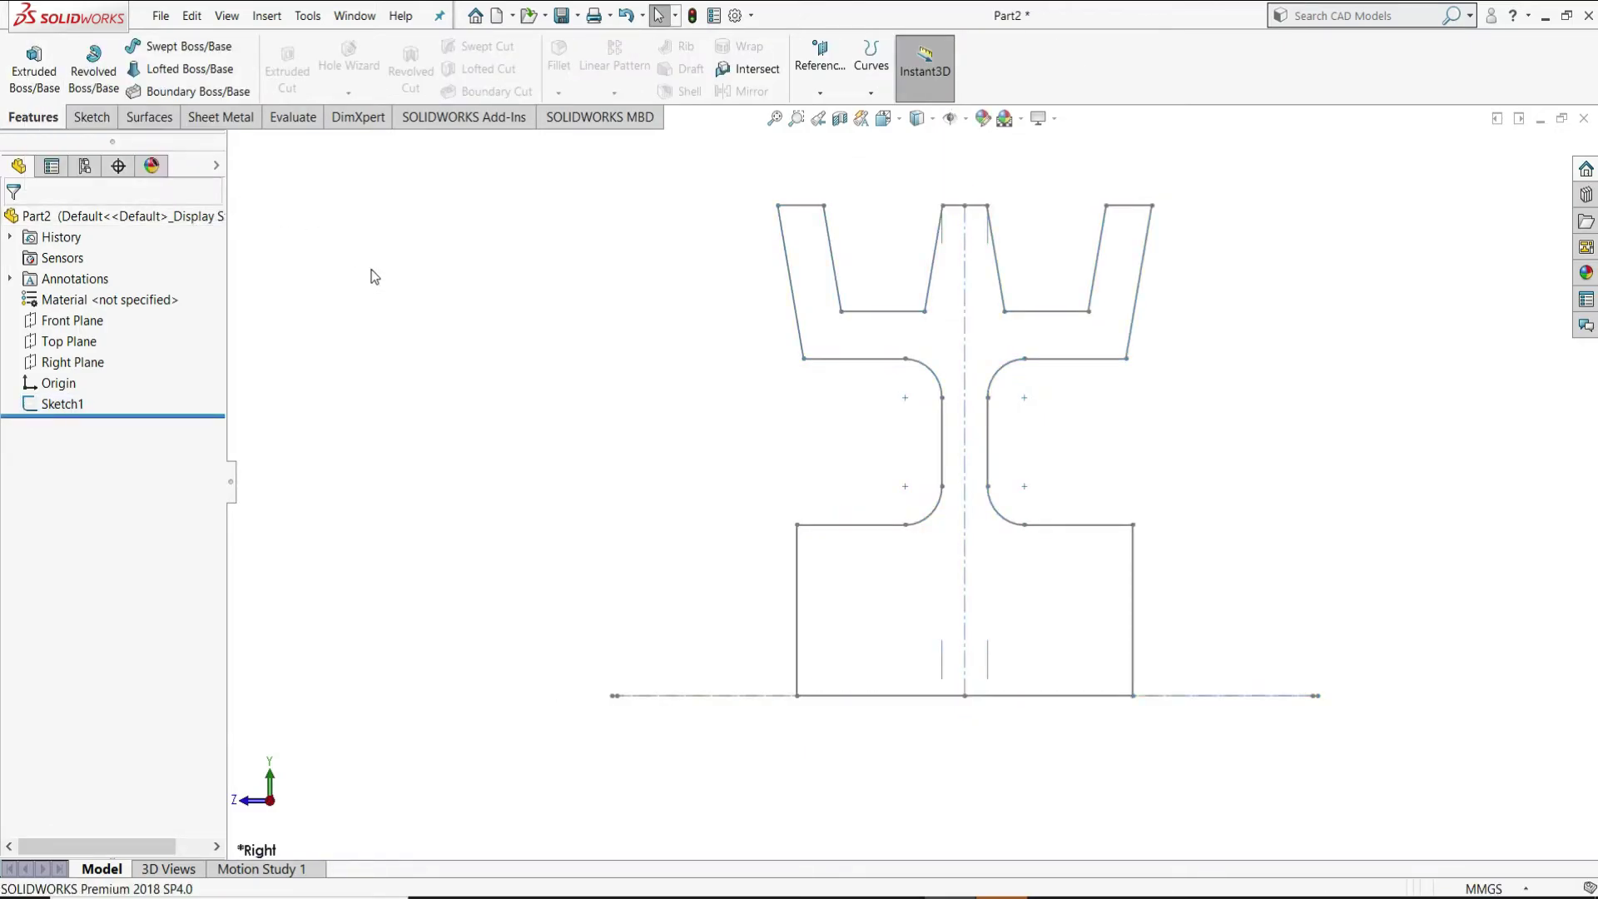
pyautogui.click(95, 69)
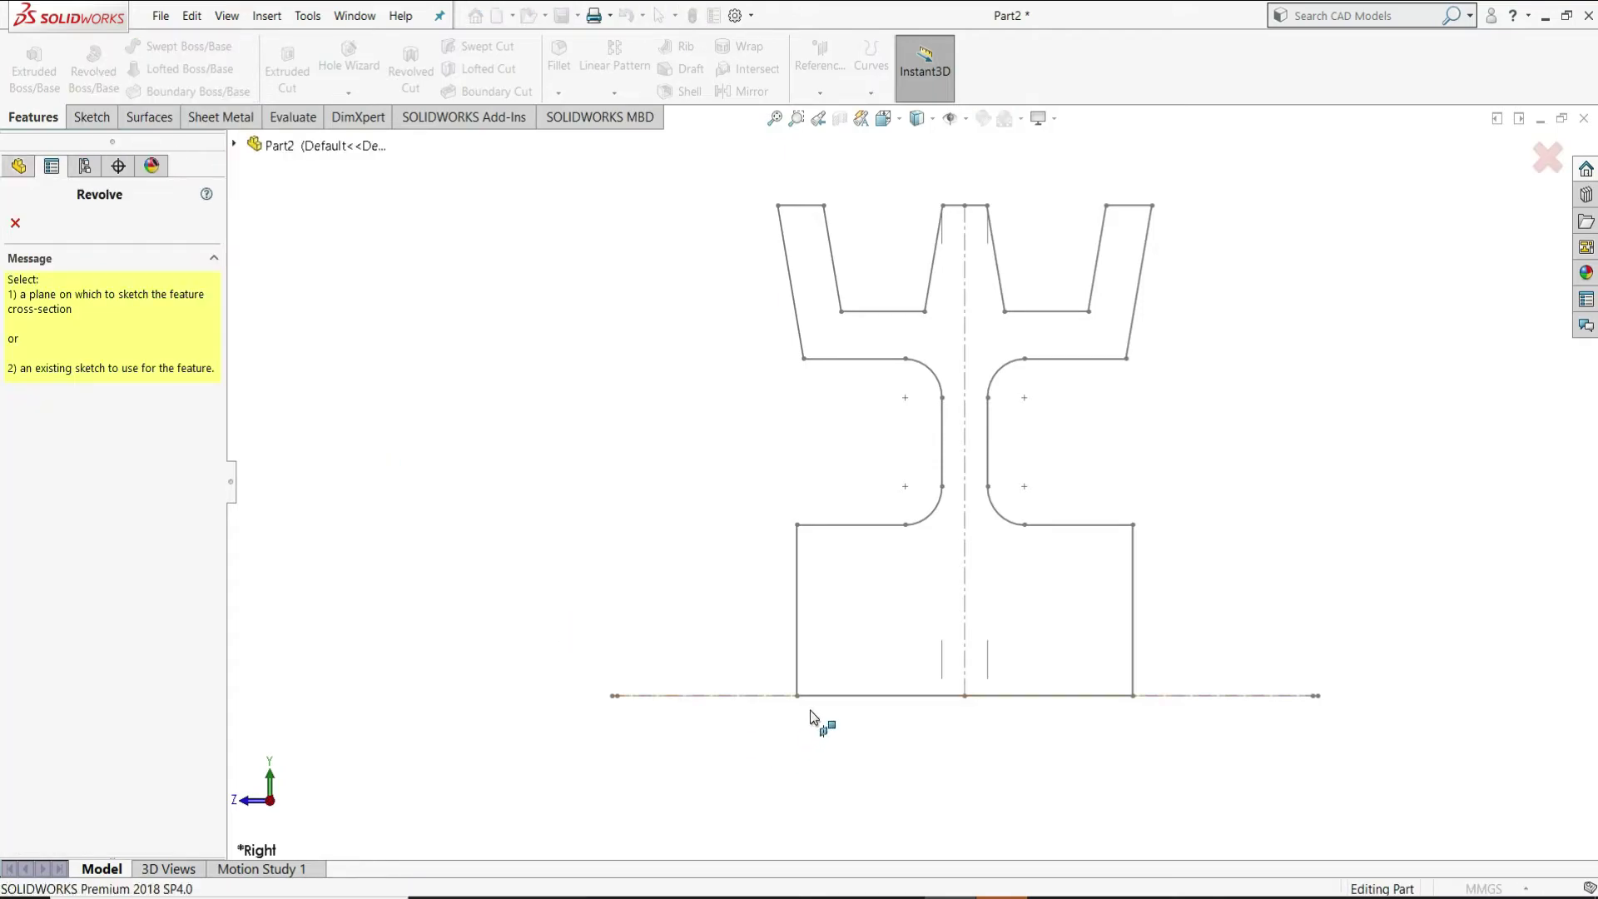
pyautogui.click(828, 696)
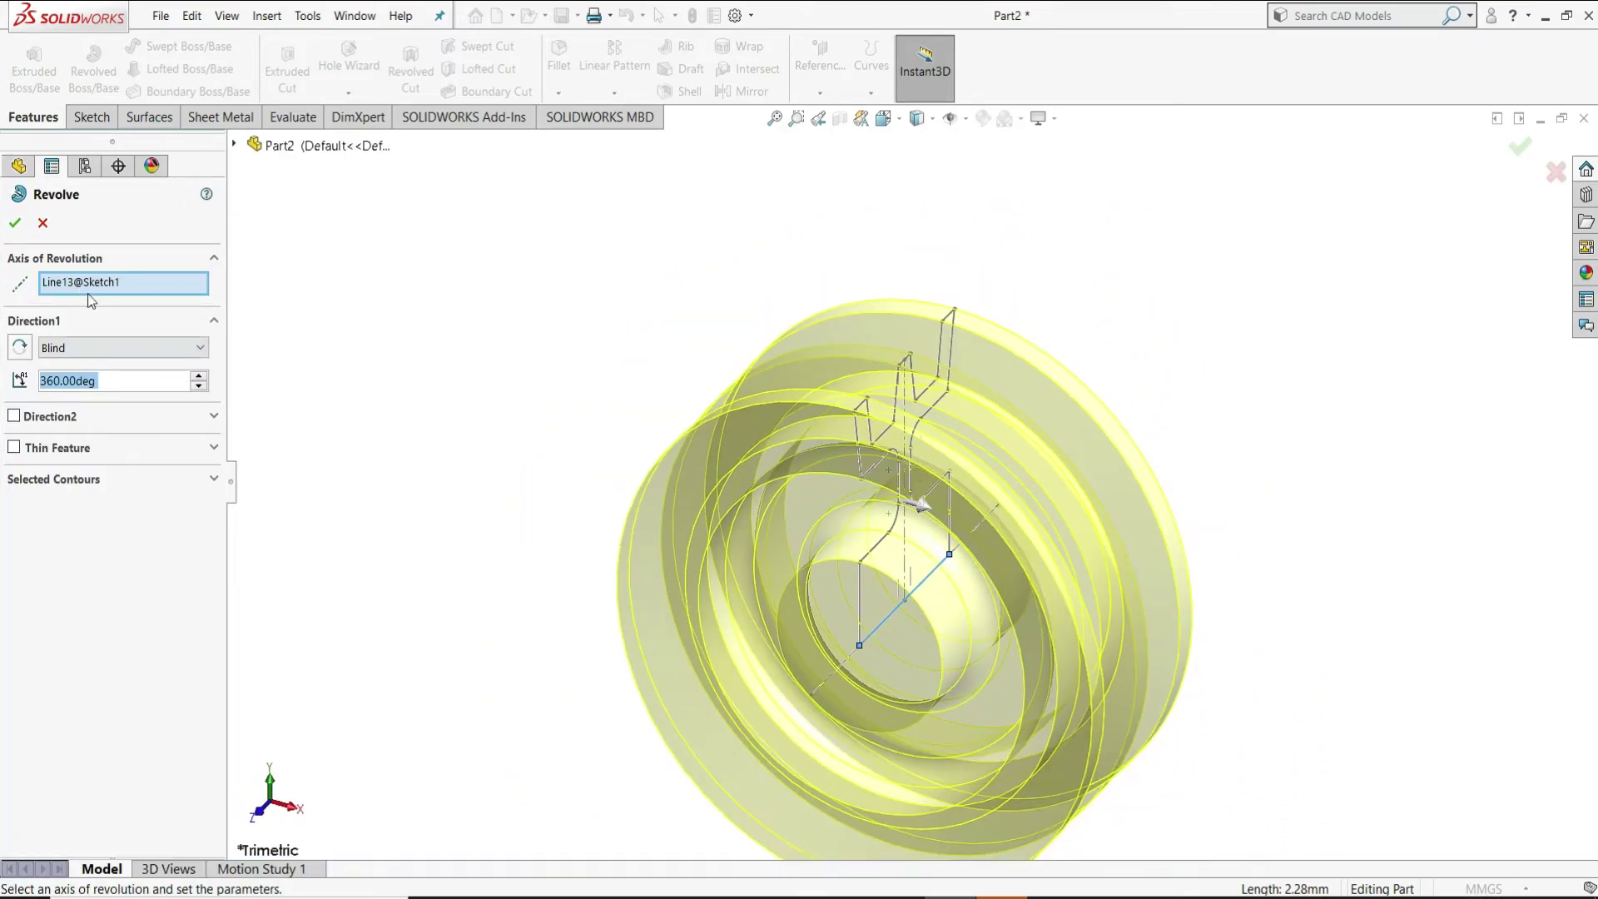
pyautogui.scroll(-3, 924, 633)
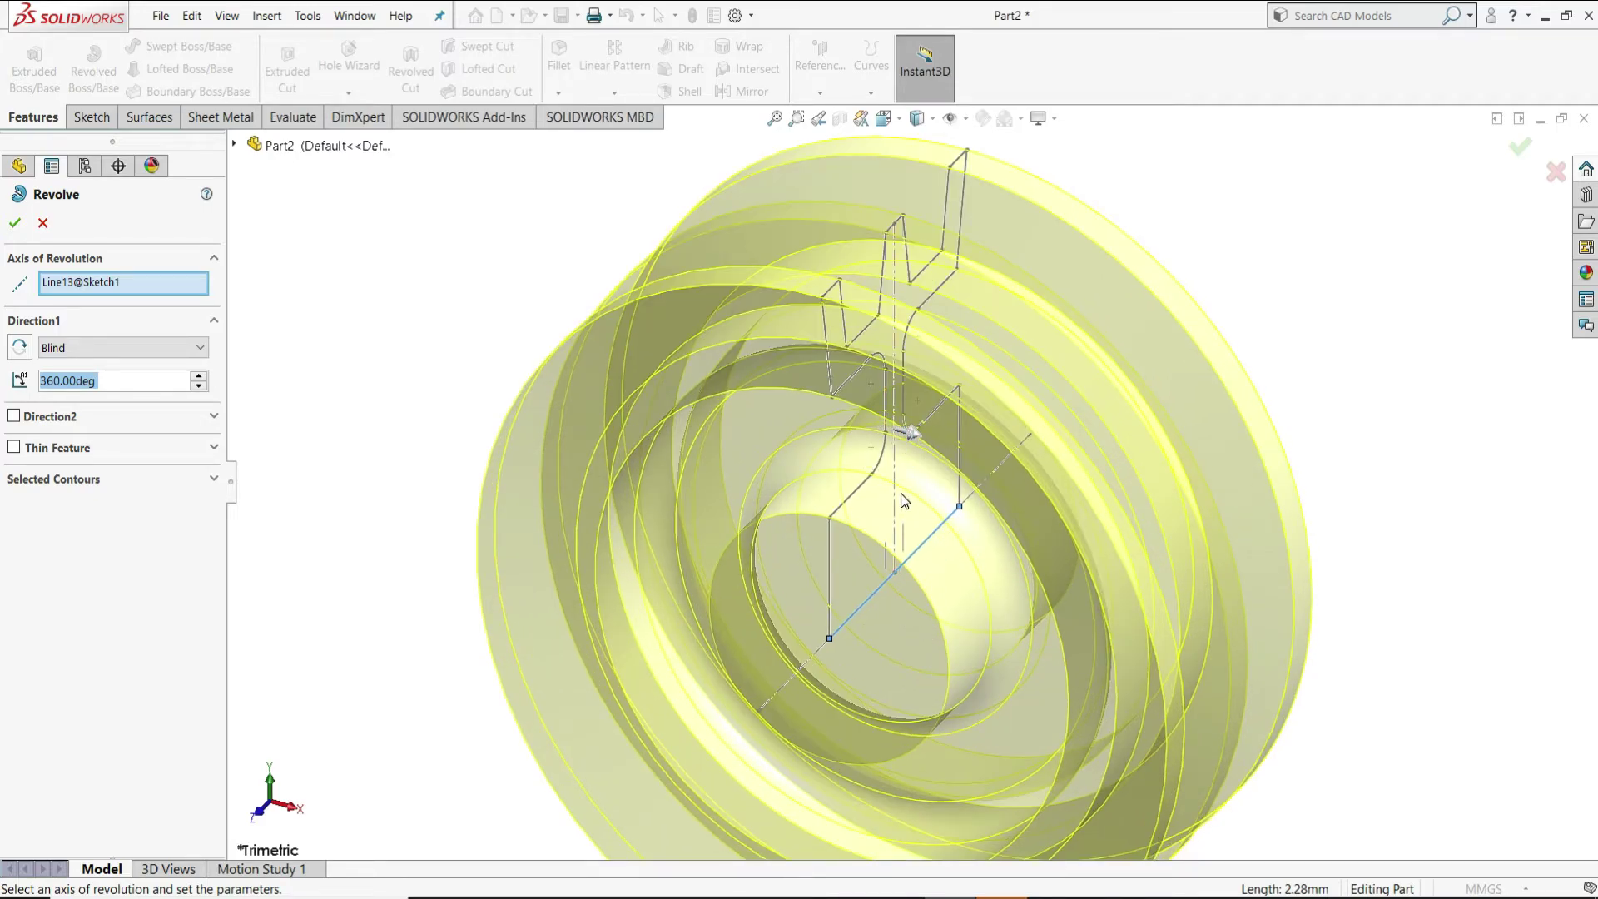
pyautogui.scroll(3, 807, 456)
pyautogui.moveTo(1169, 310); pyautogui.dragTo(1095, 278, button='middle')
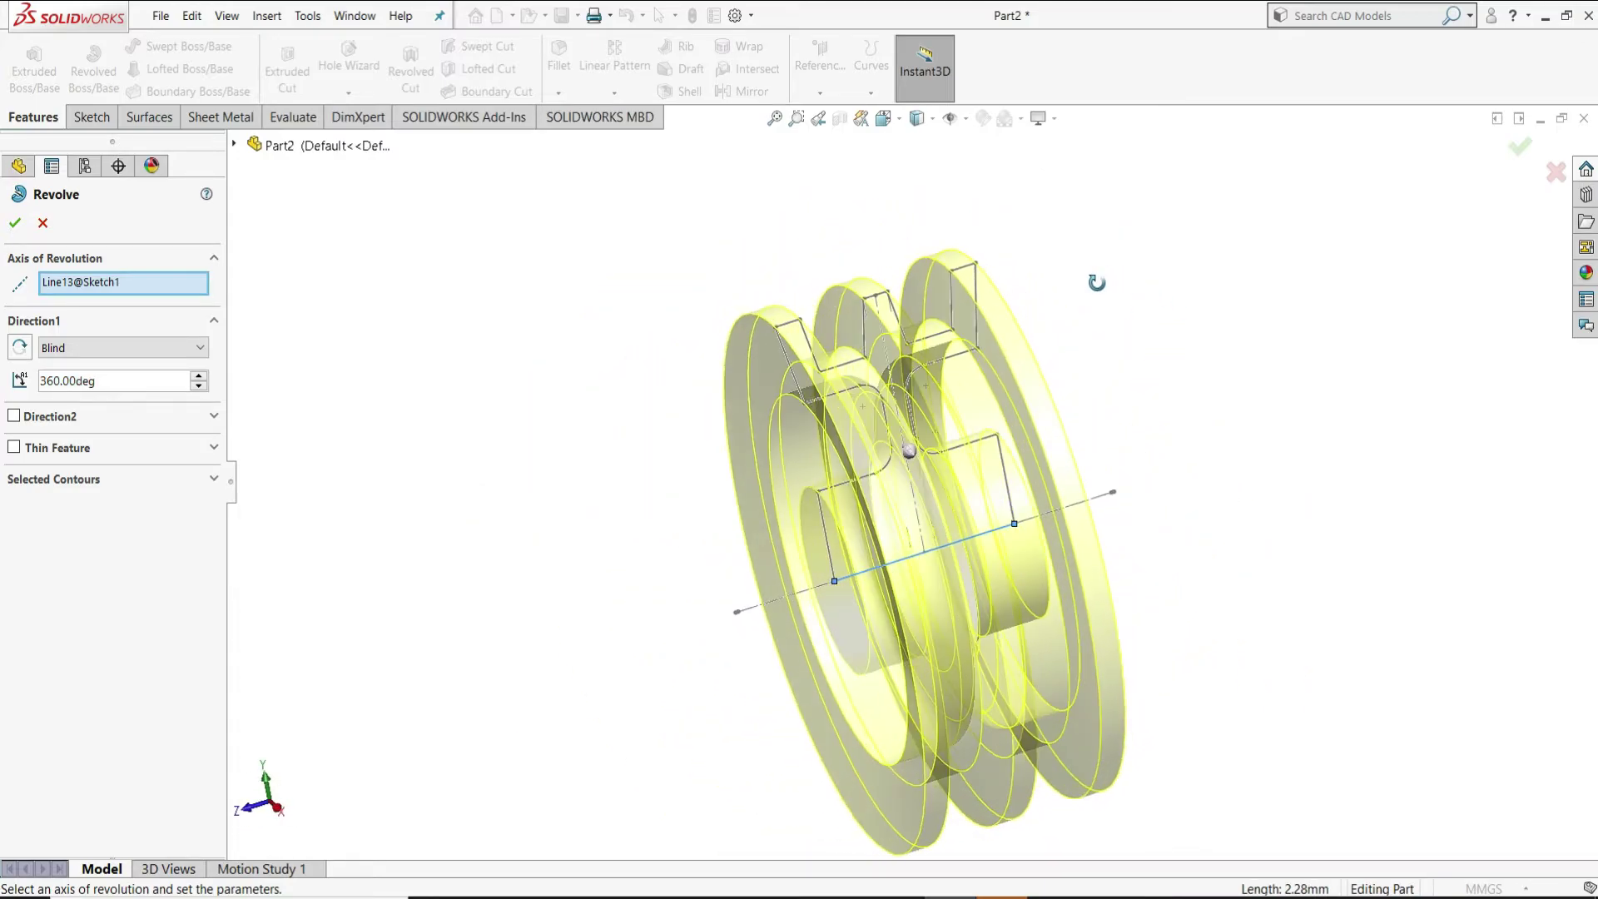
pyautogui.click(13, 223)
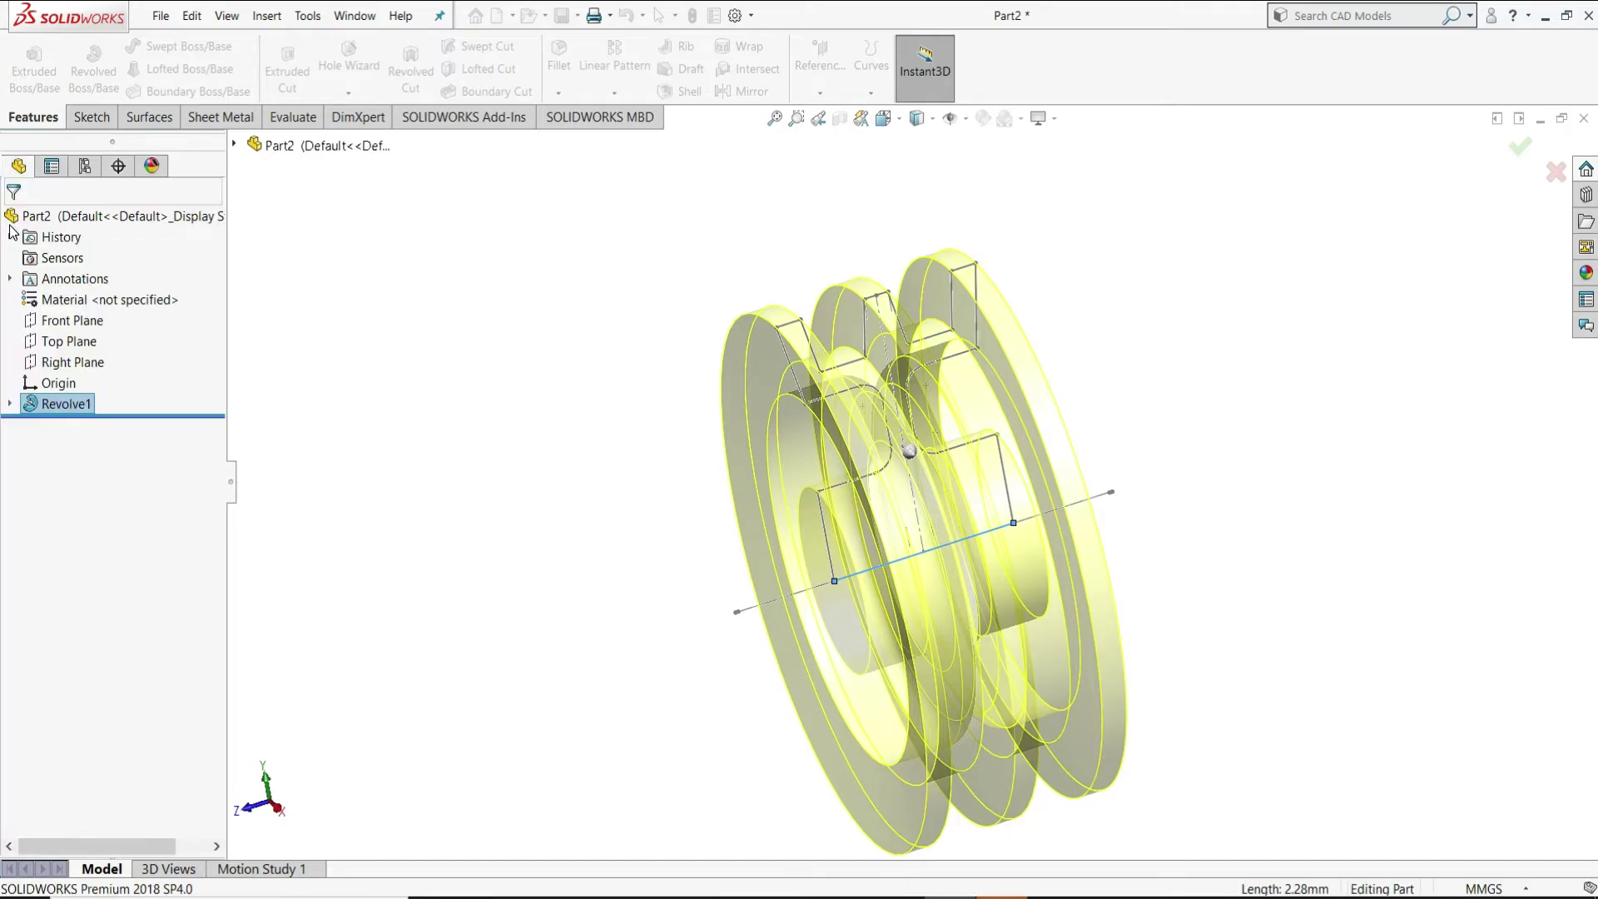
pyautogui.click(570, 466)
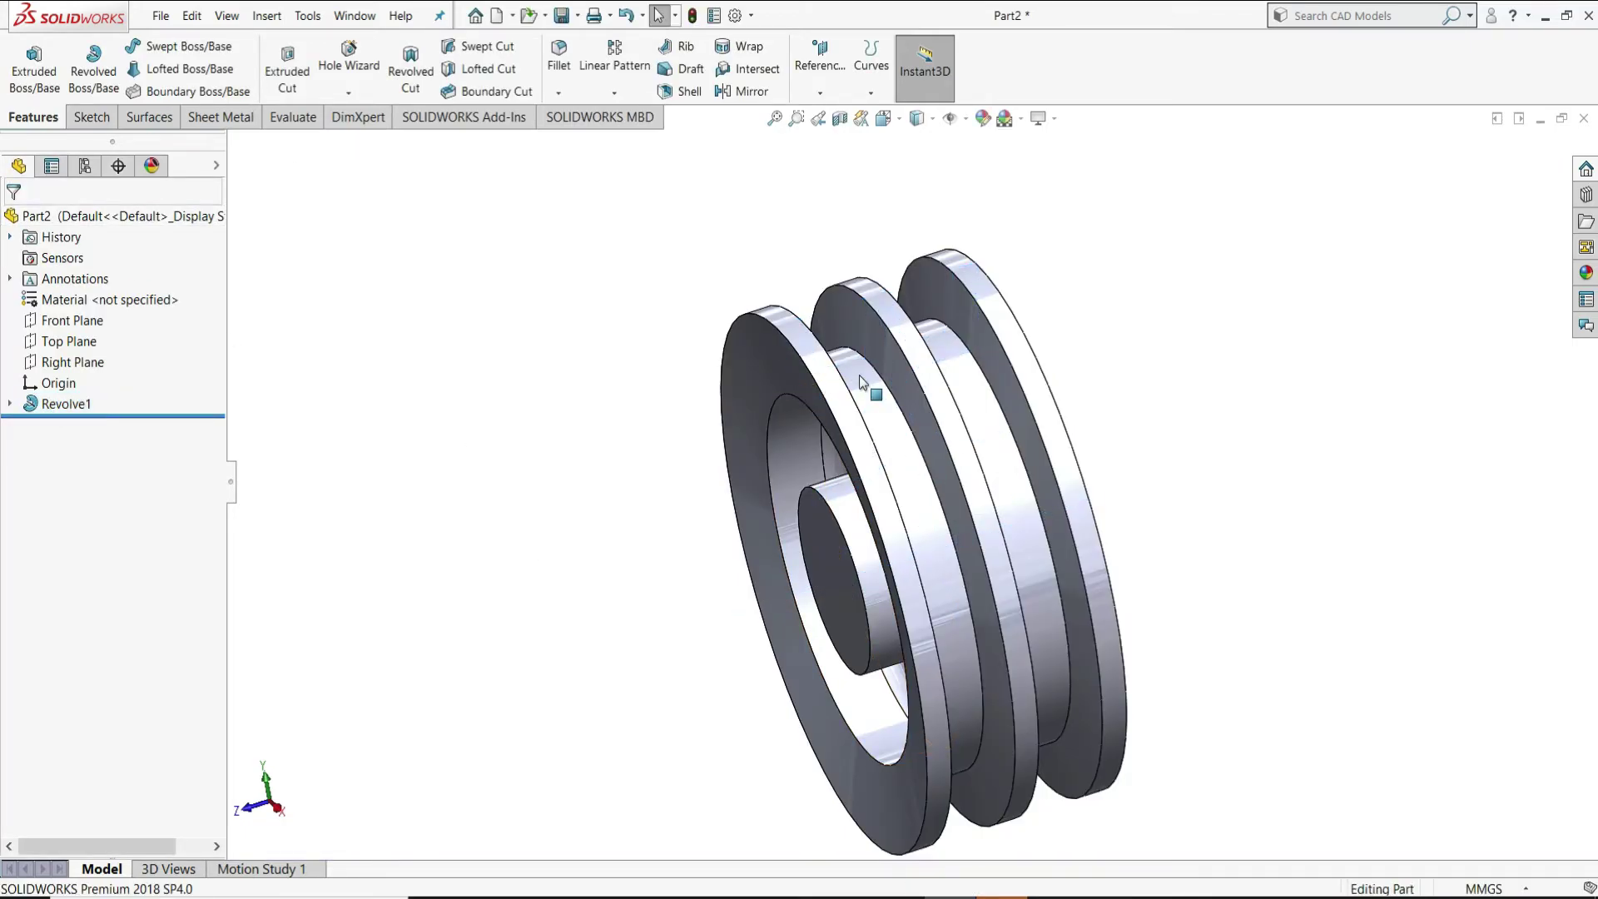
pyautogui.moveTo(1005, 330); pyautogui.dragTo(1058, 368, button='middle')
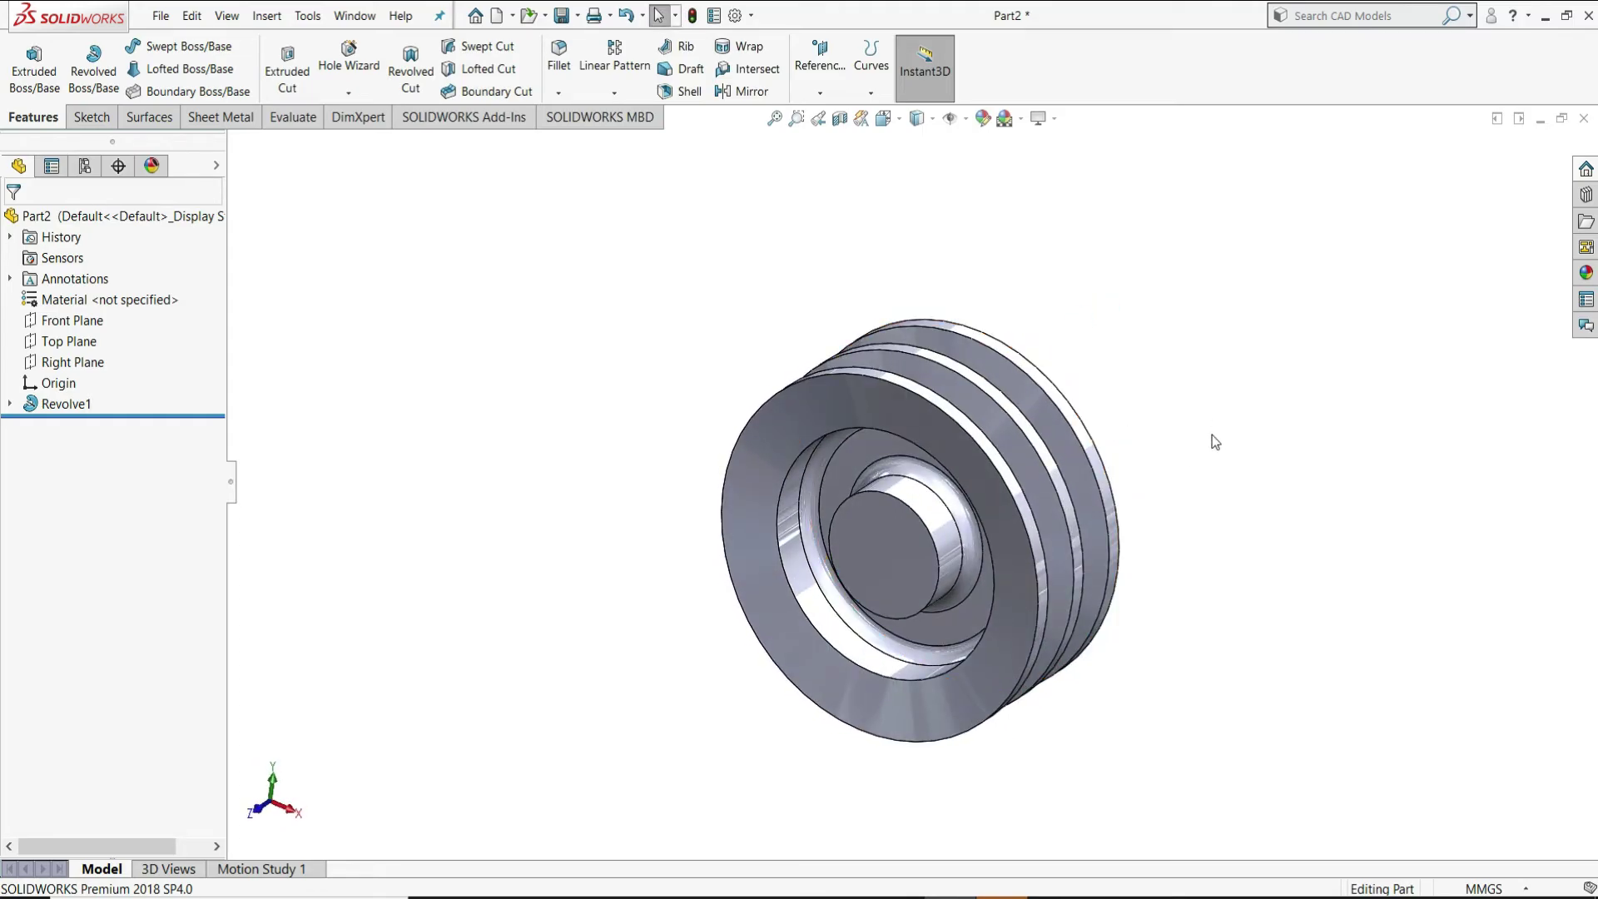
# - Start a sketch on the hub's front face and draw a circle centred on the origin
pyautogui.click(875, 548)
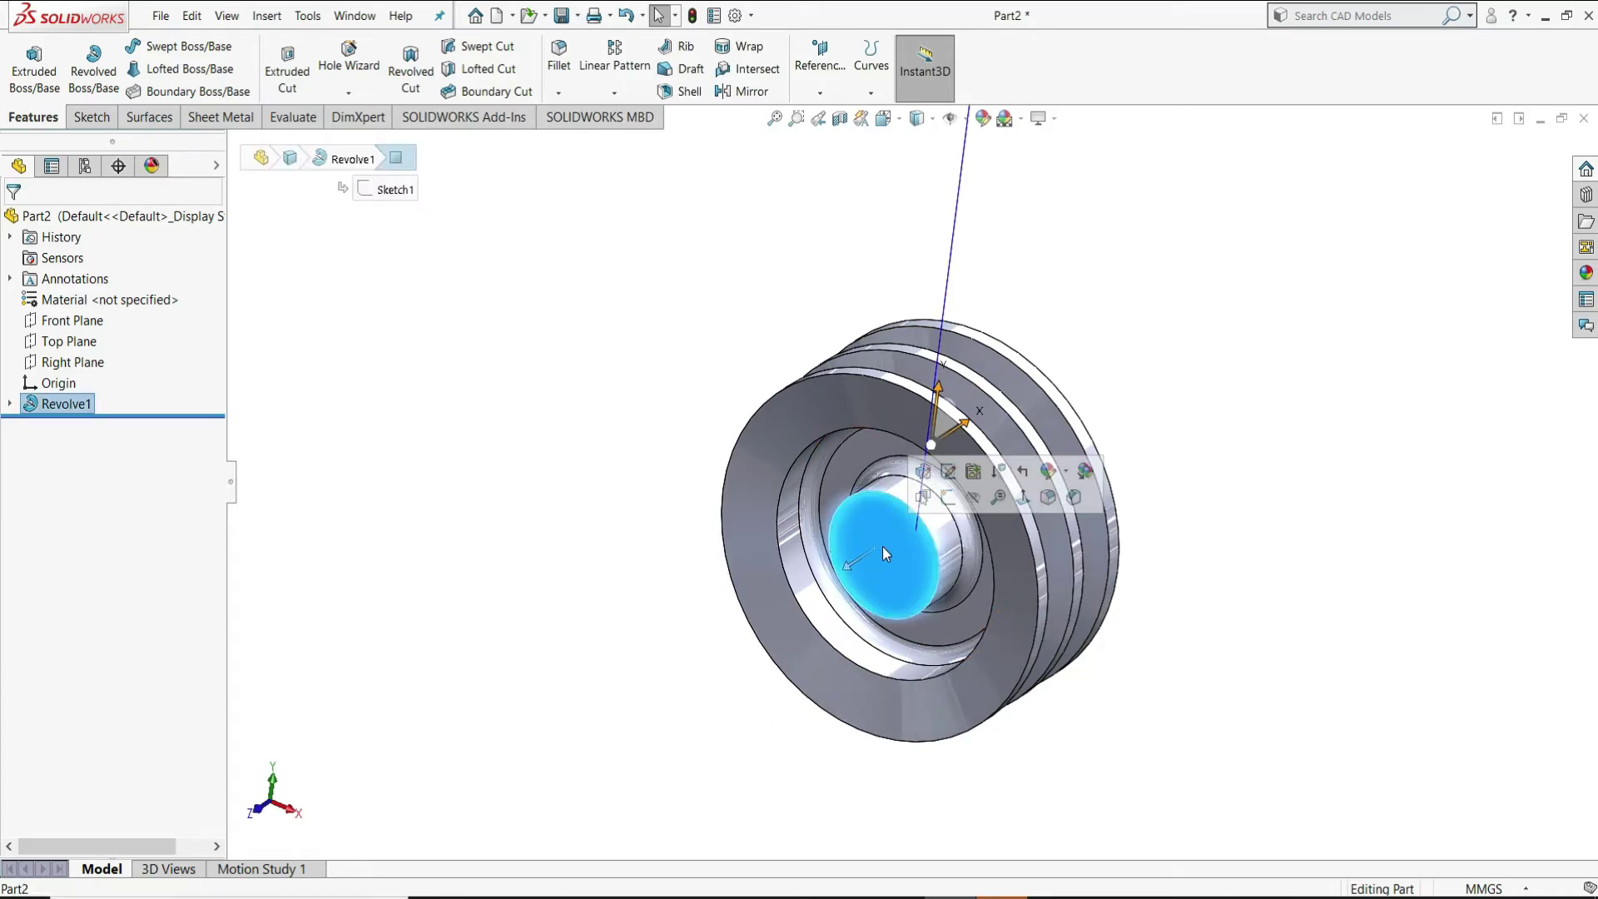
pyautogui.click(946, 501)
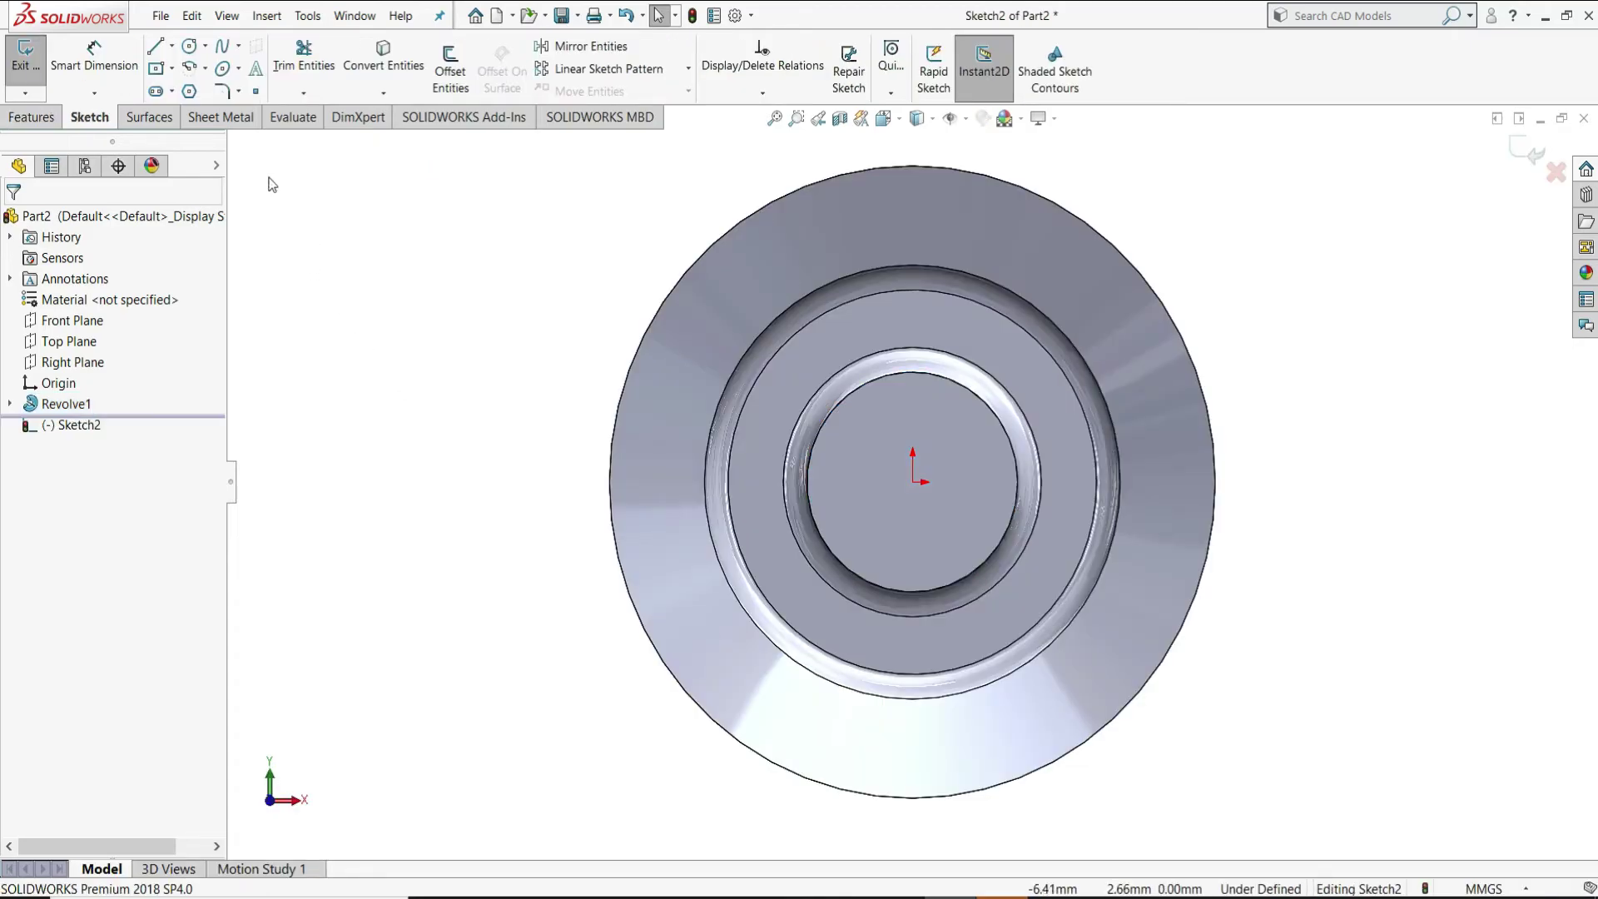
pyautogui.click(191, 50)
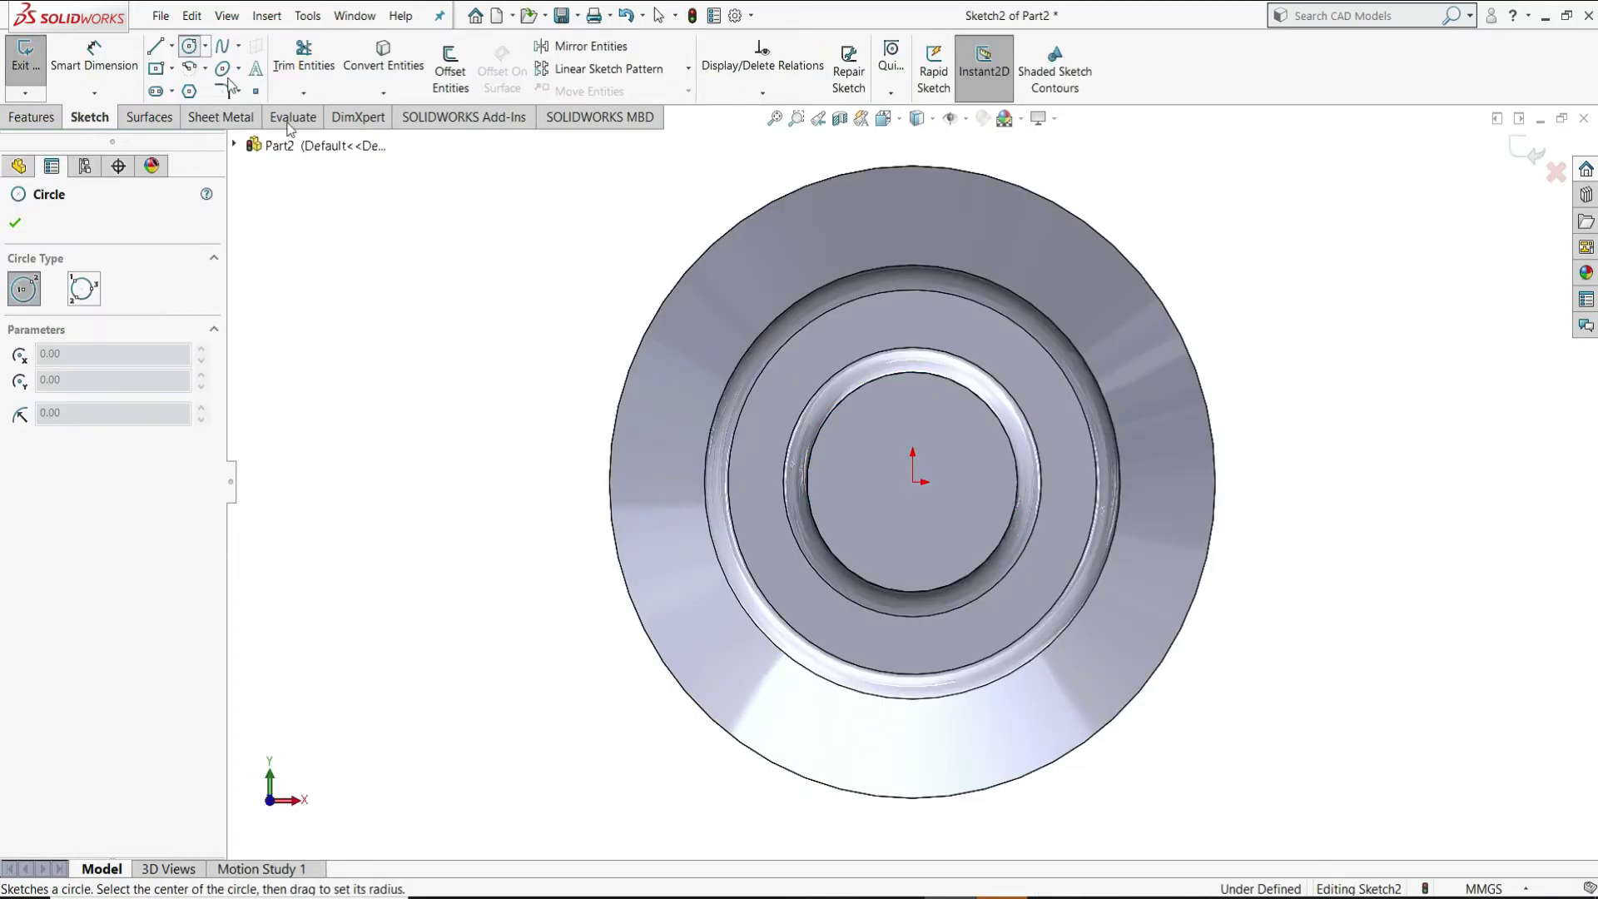
pyautogui.click(913, 481)
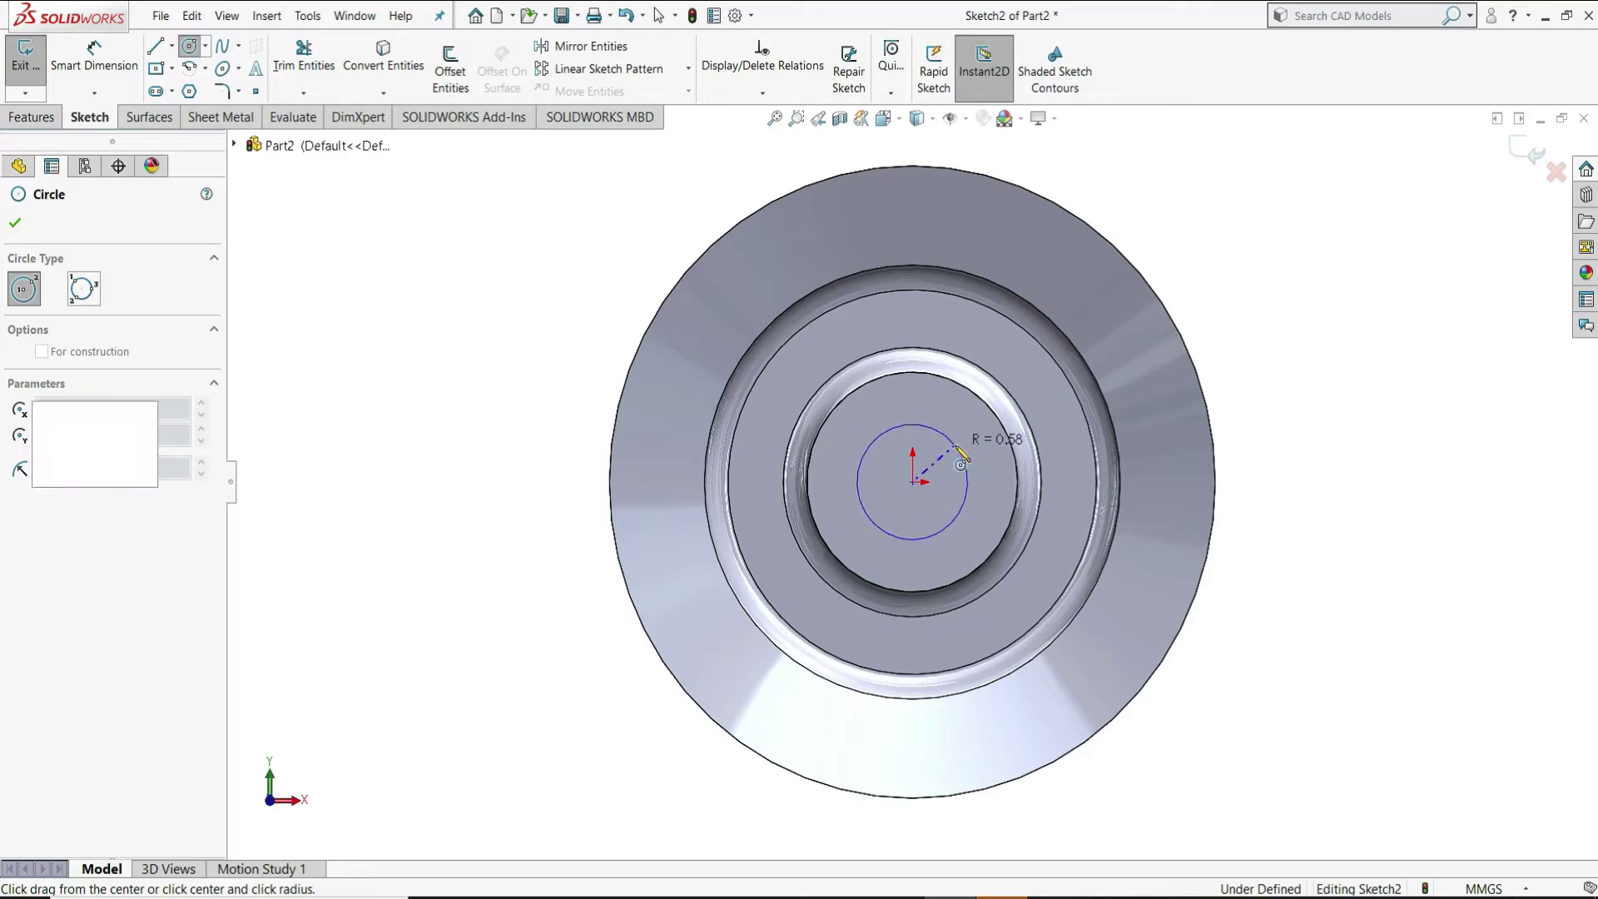
pyautogui.click(953, 442)
pyautogui.rightClick(961, 454)
pyautogui.click(1009, 459)
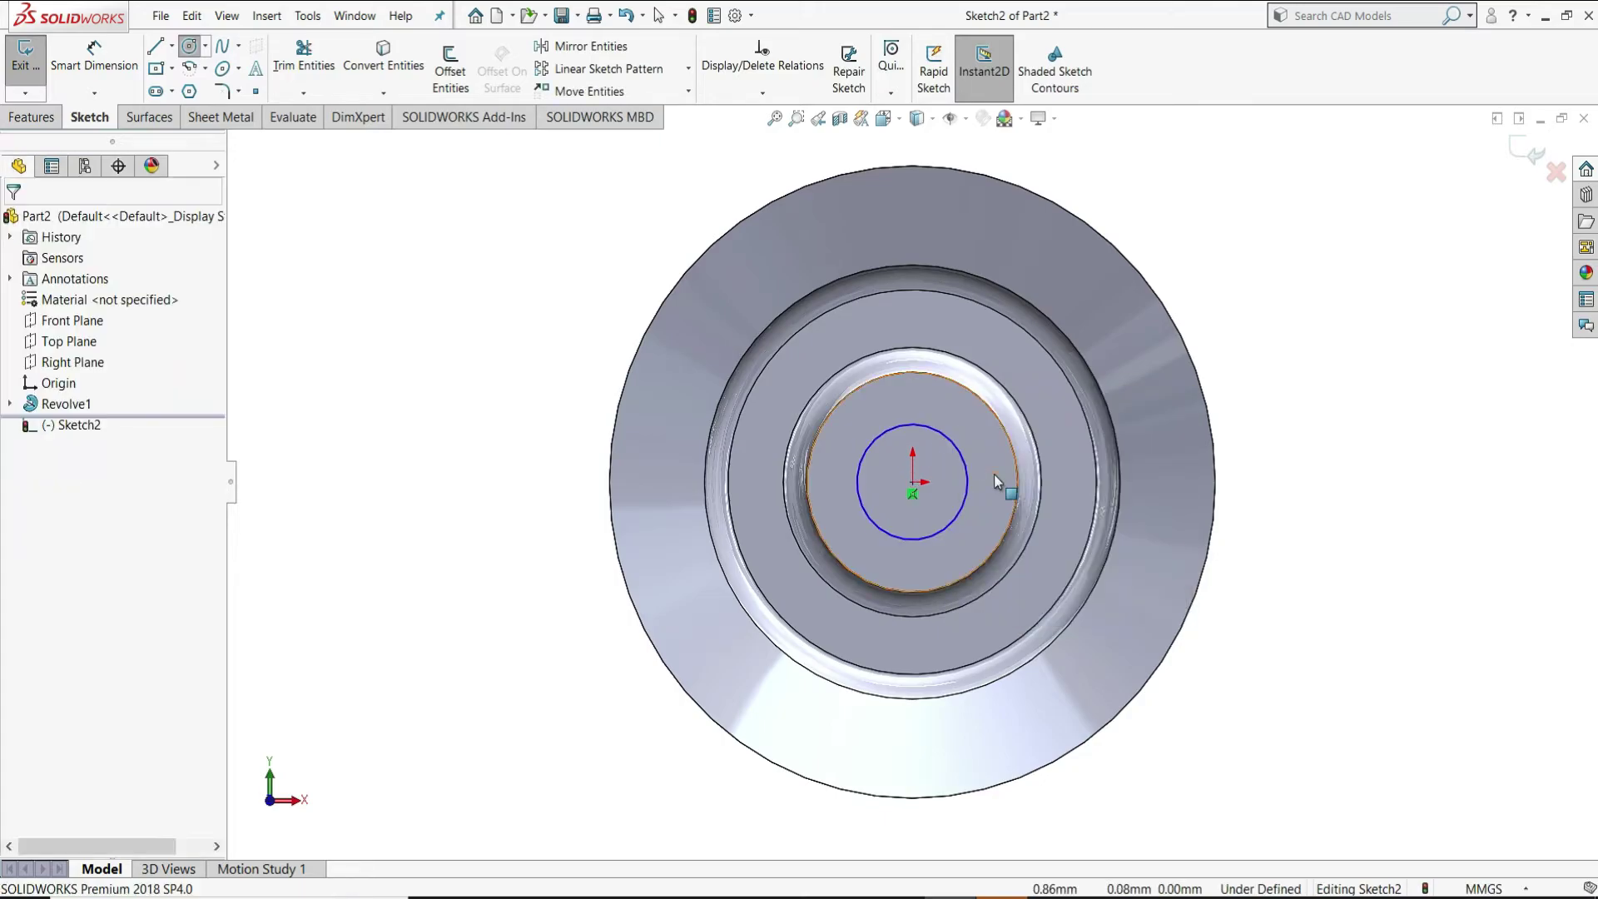
# - Dimension the circle's diameter to 0.85
pyautogui.click(106, 71)
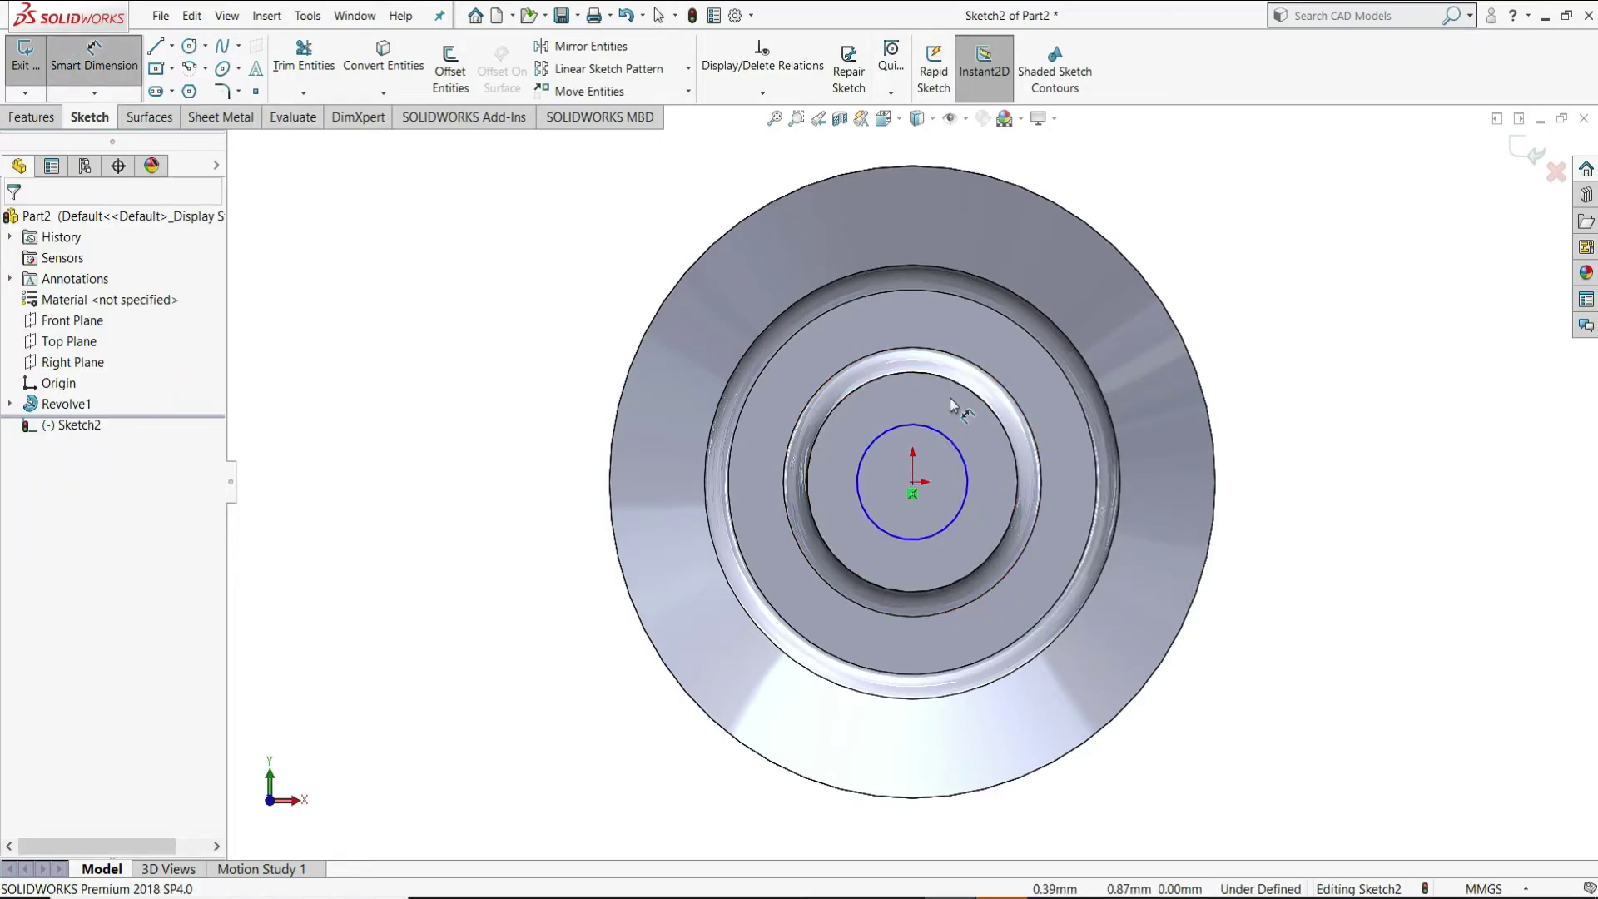
pyautogui.click(996, 400)
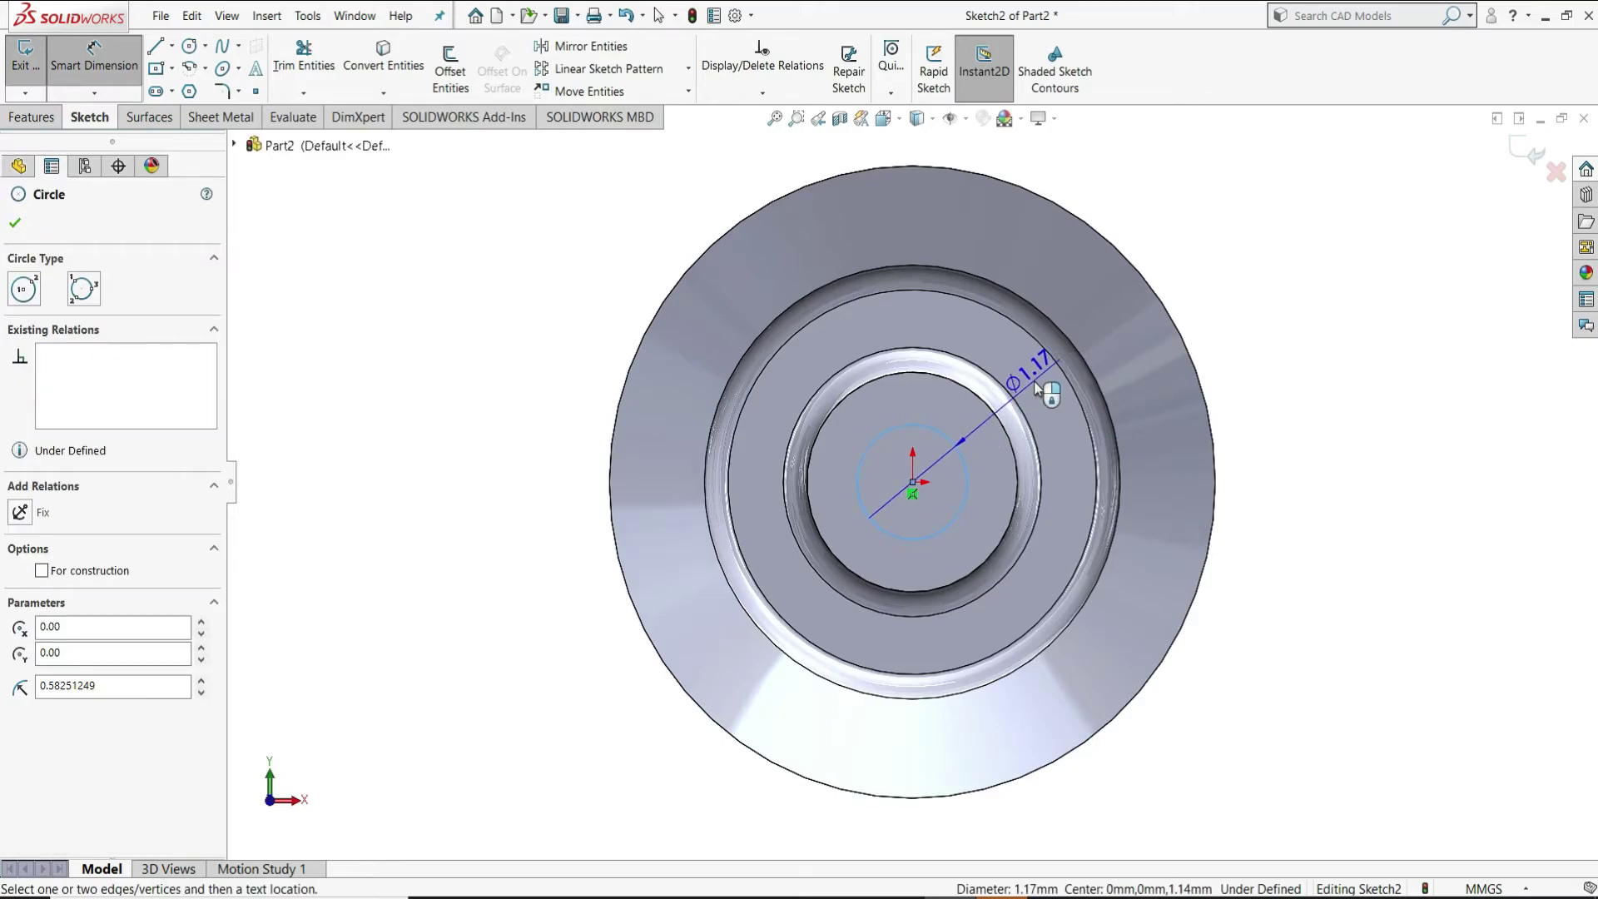
pyautogui.click(1037, 389)
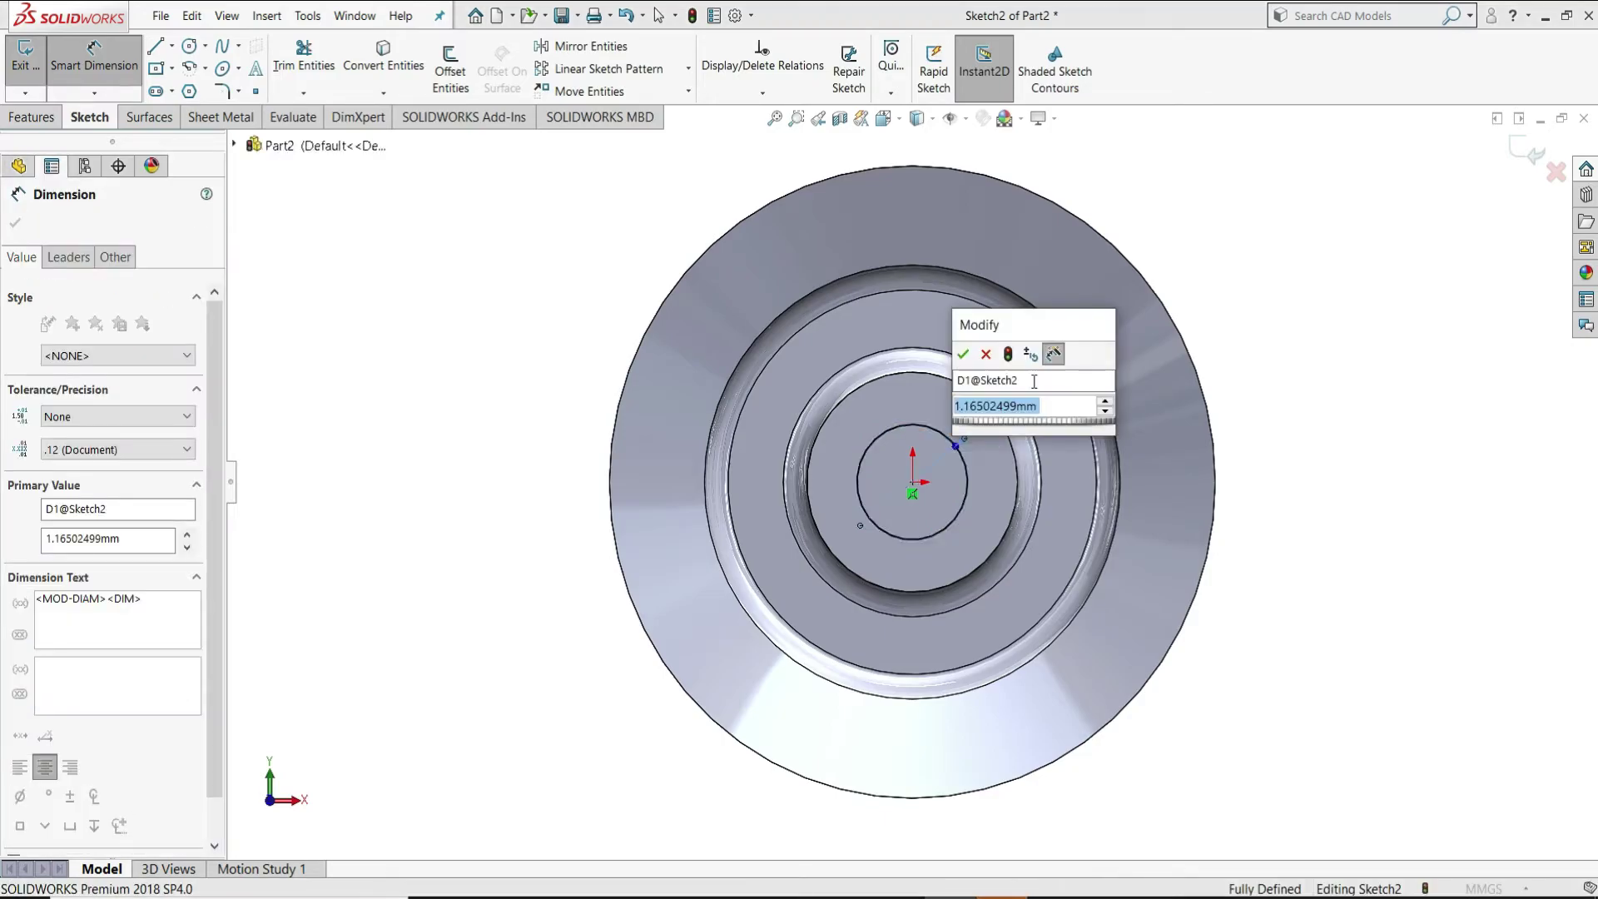
pyautogui.write('0.85')
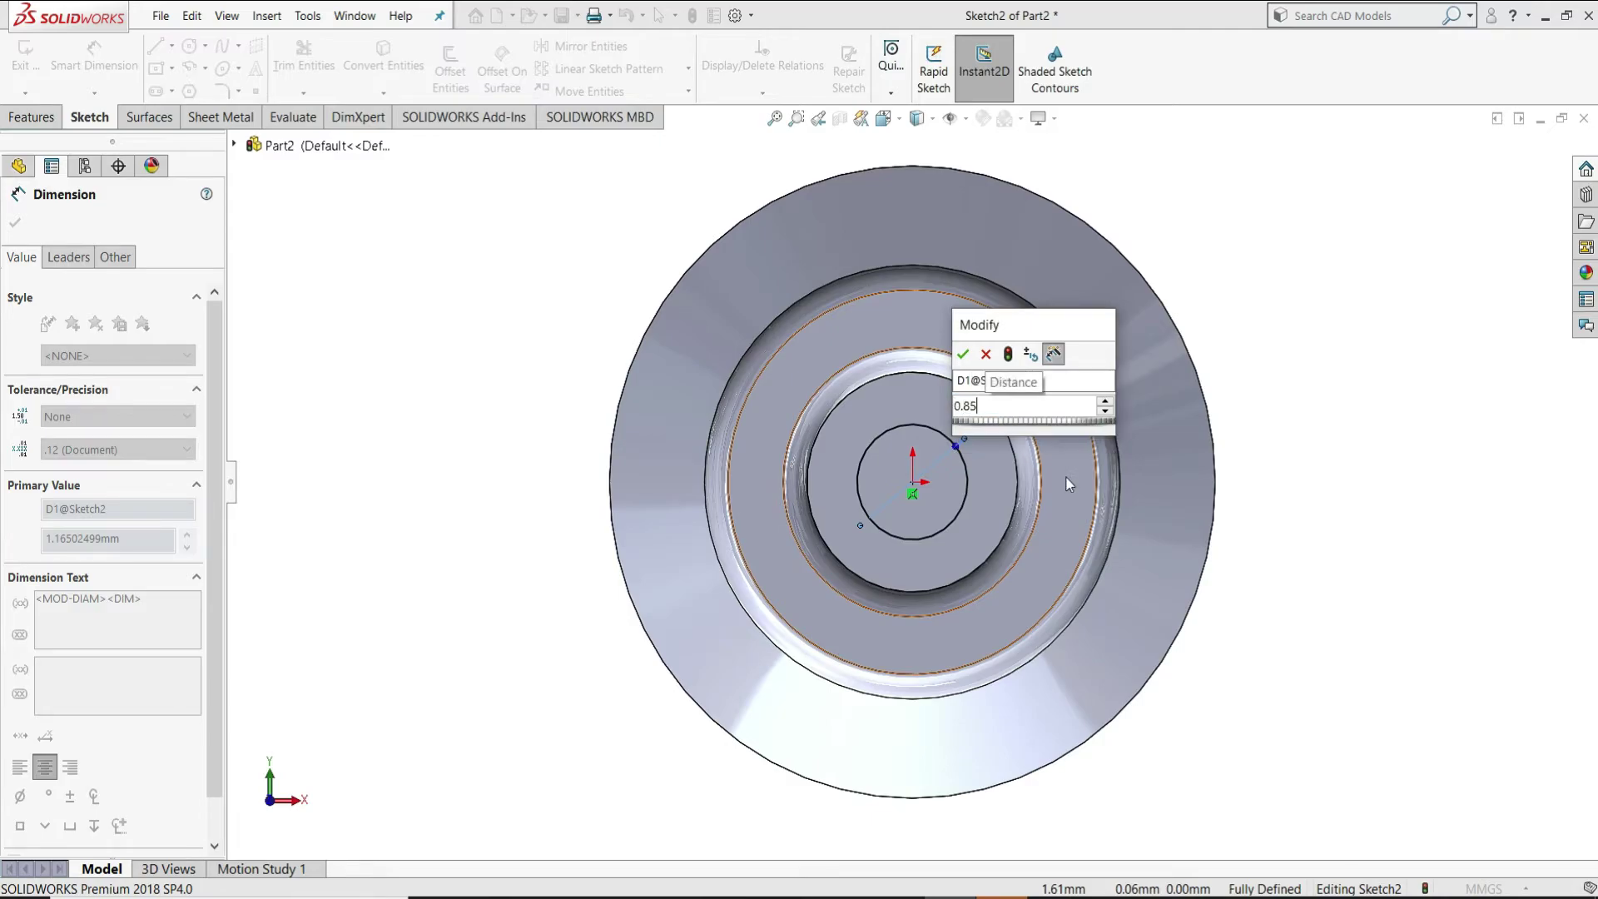
pyautogui.press('Return')
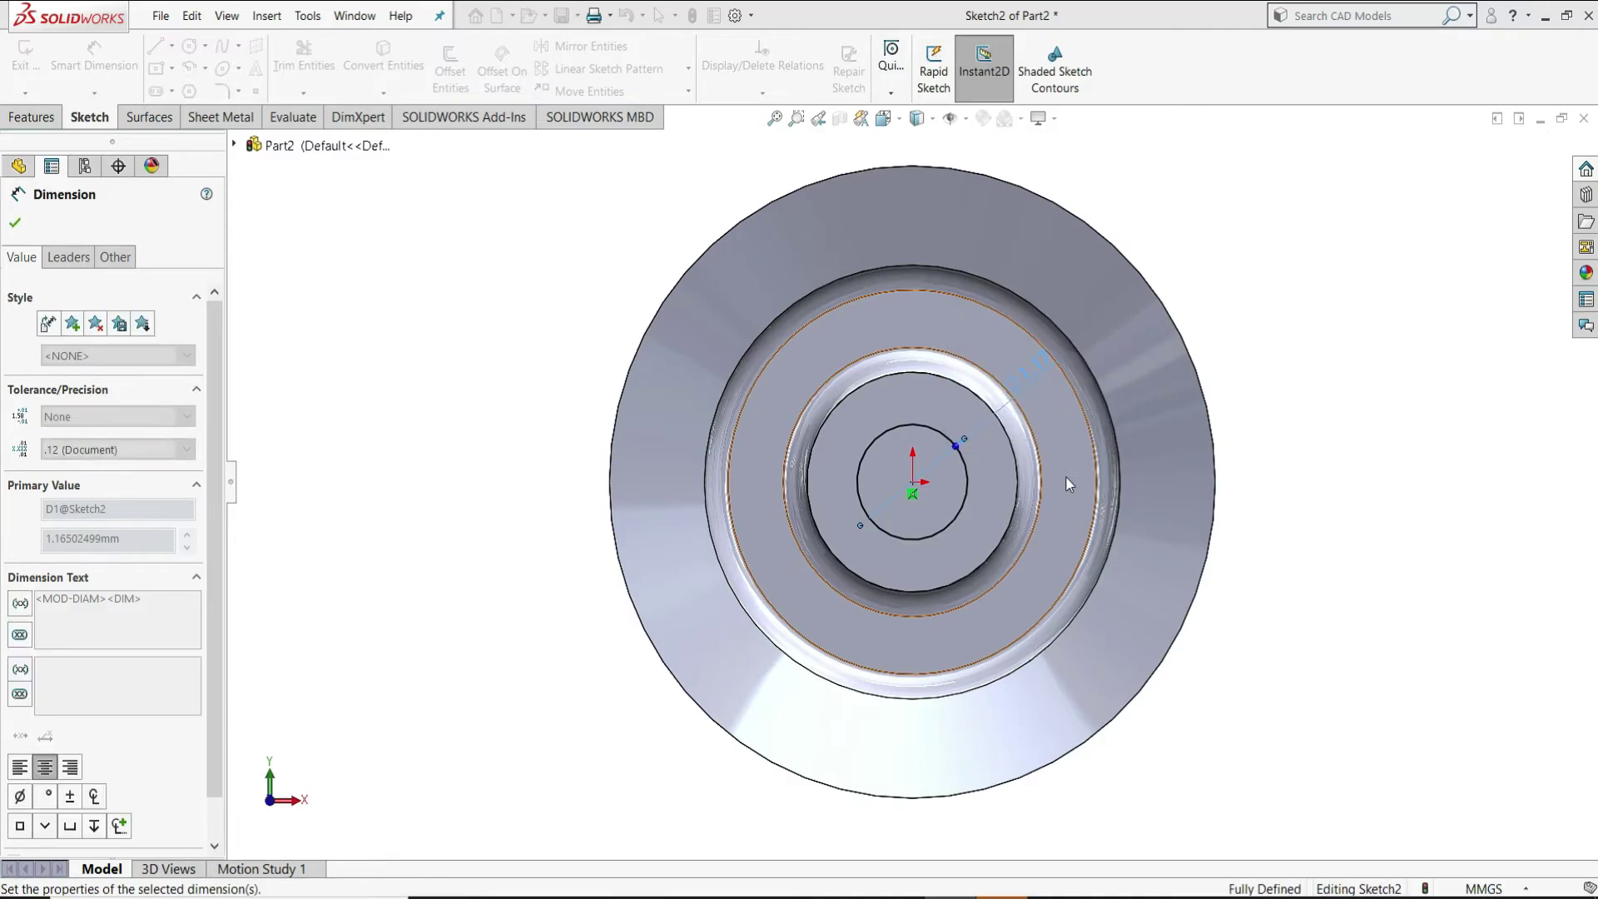
pyautogui.click(15, 222)
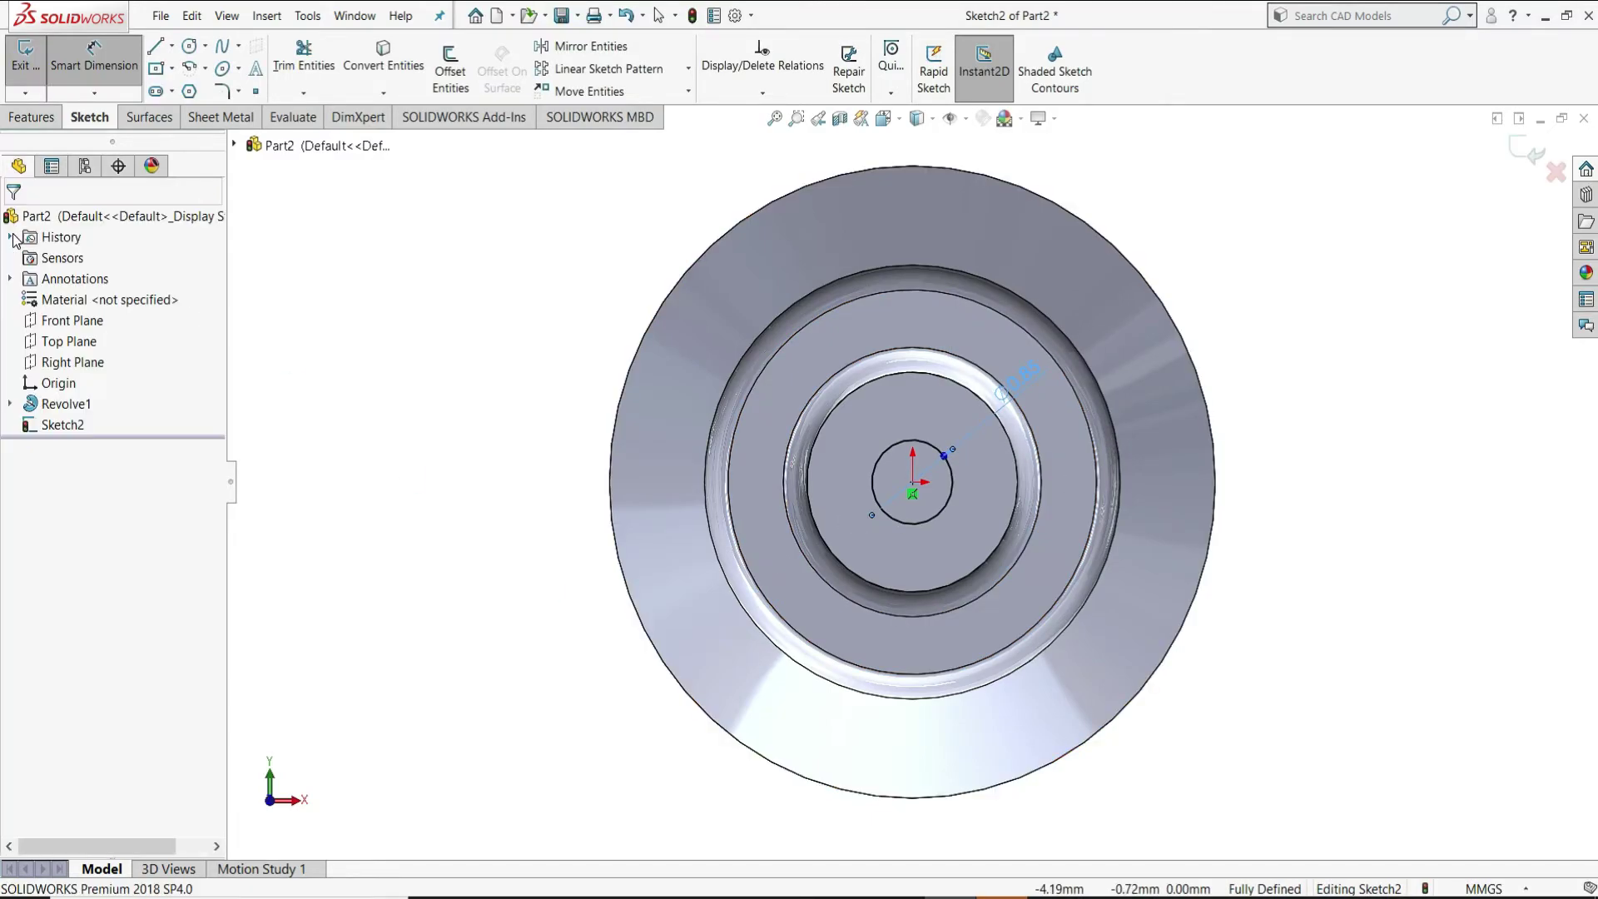
# - Draw a centre rectangle centred on the top of the bore circle
pyautogui.click(157, 70)
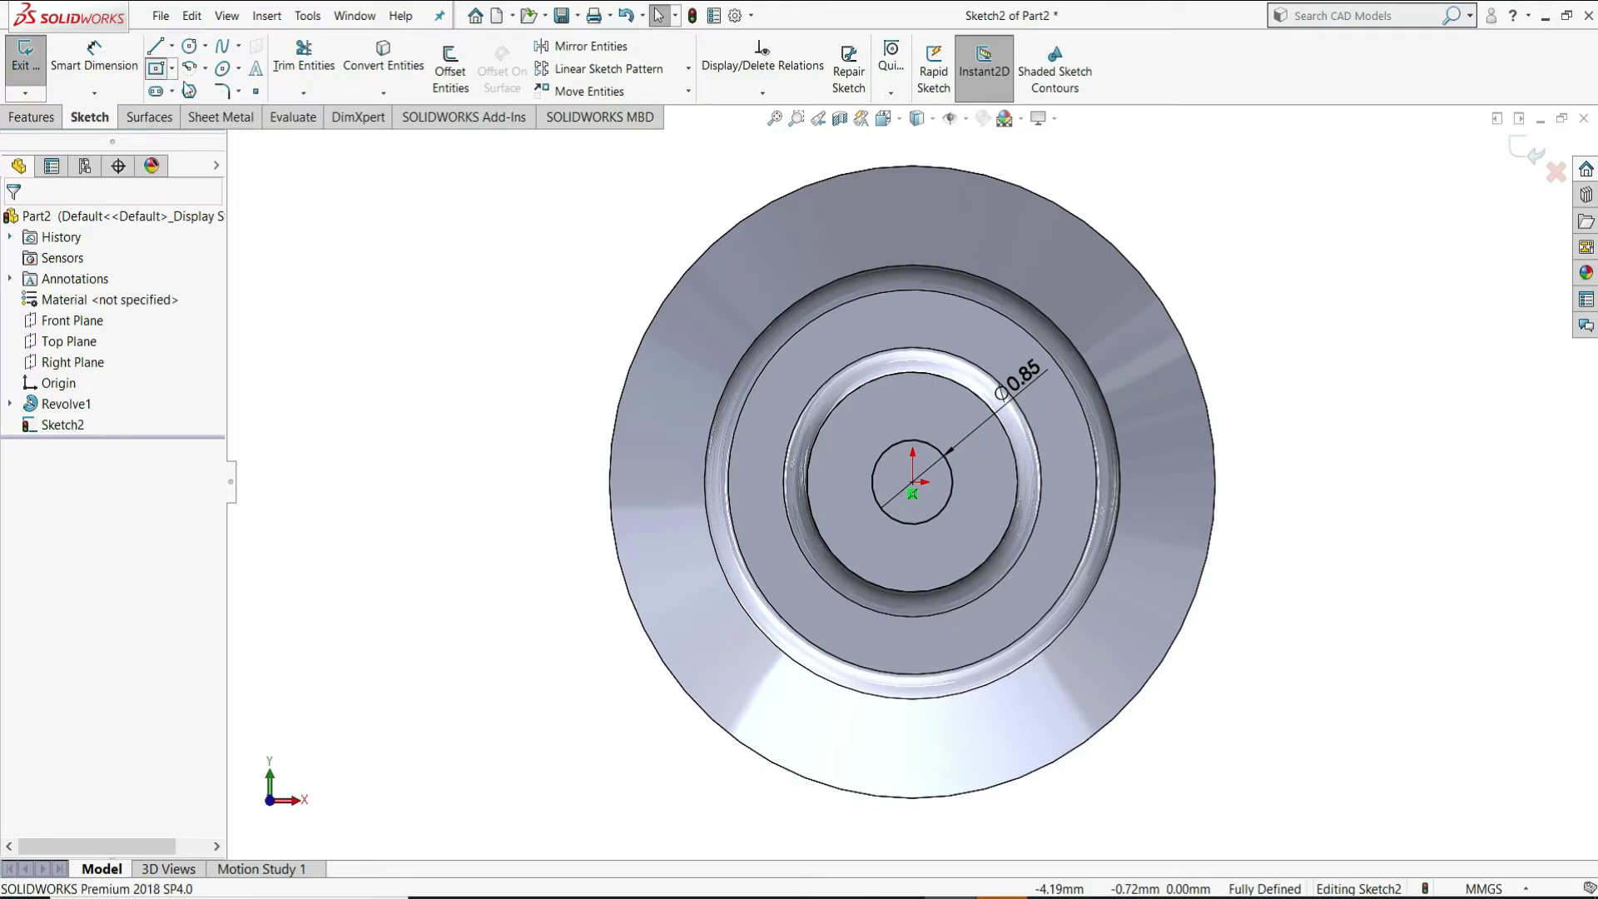
pyautogui.scroll(-3, 946, 423)
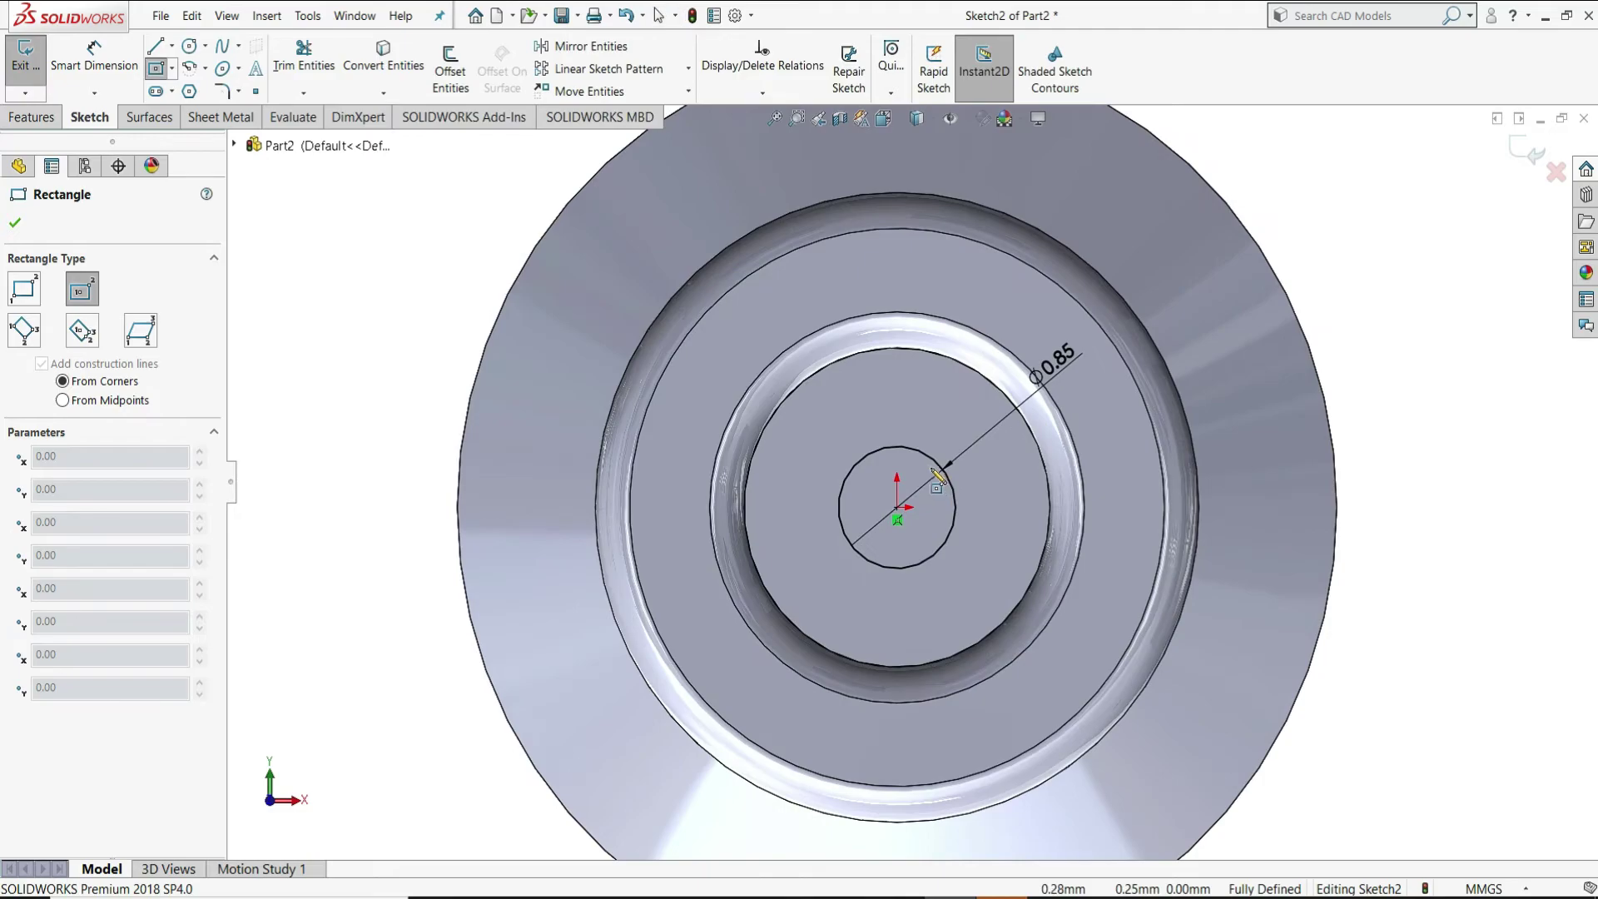
pyautogui.click(897, 447)
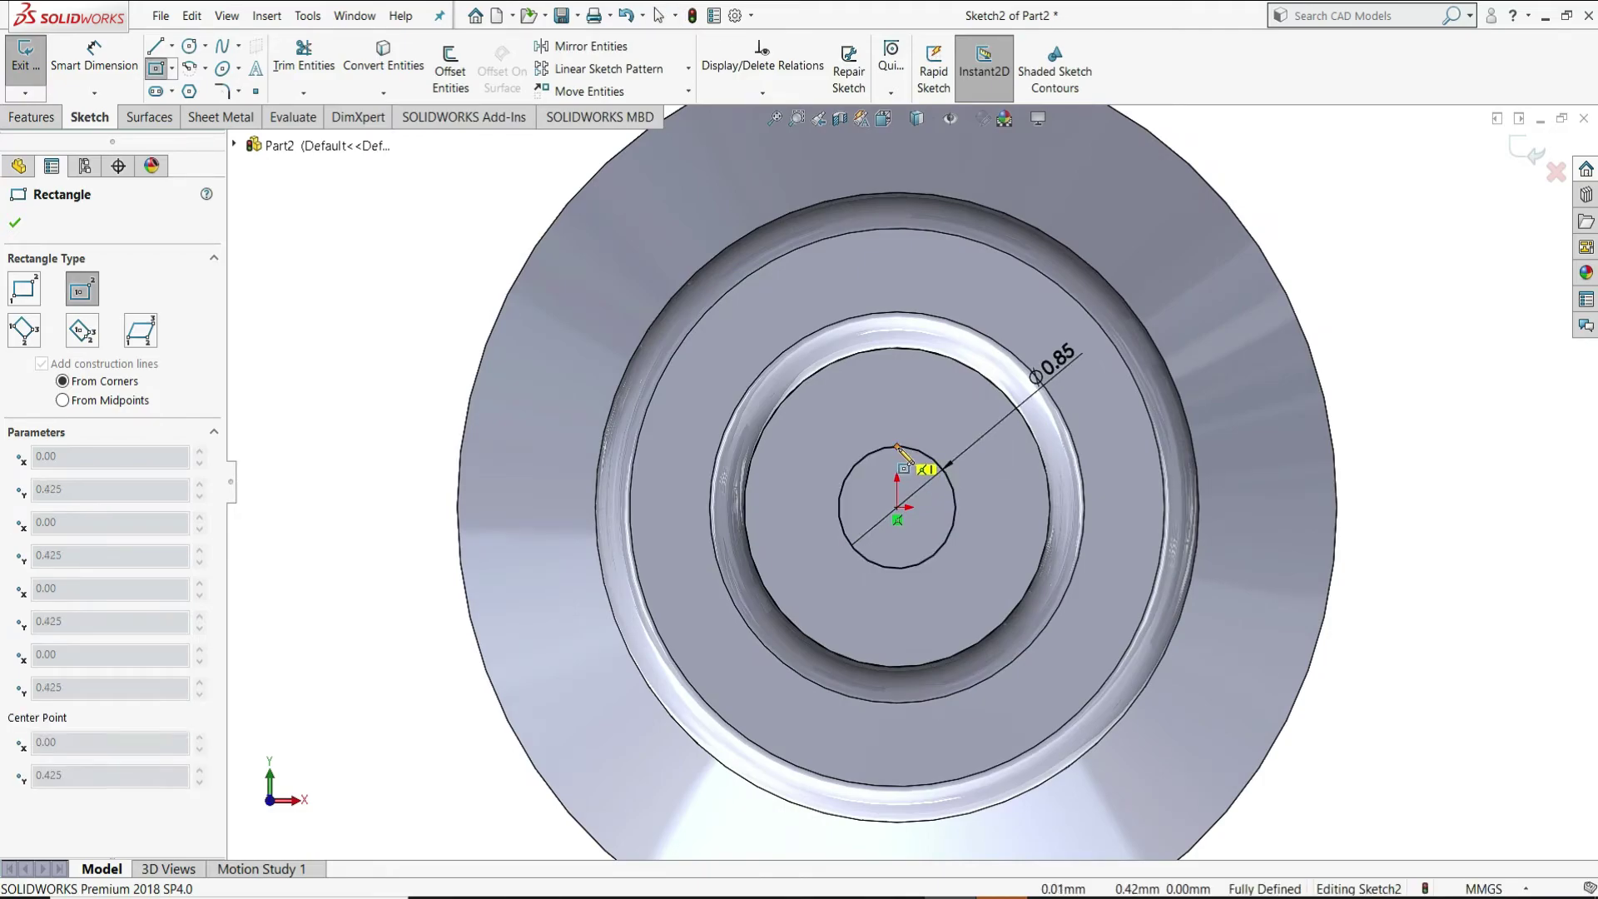
pyautogui.click(935, 421)
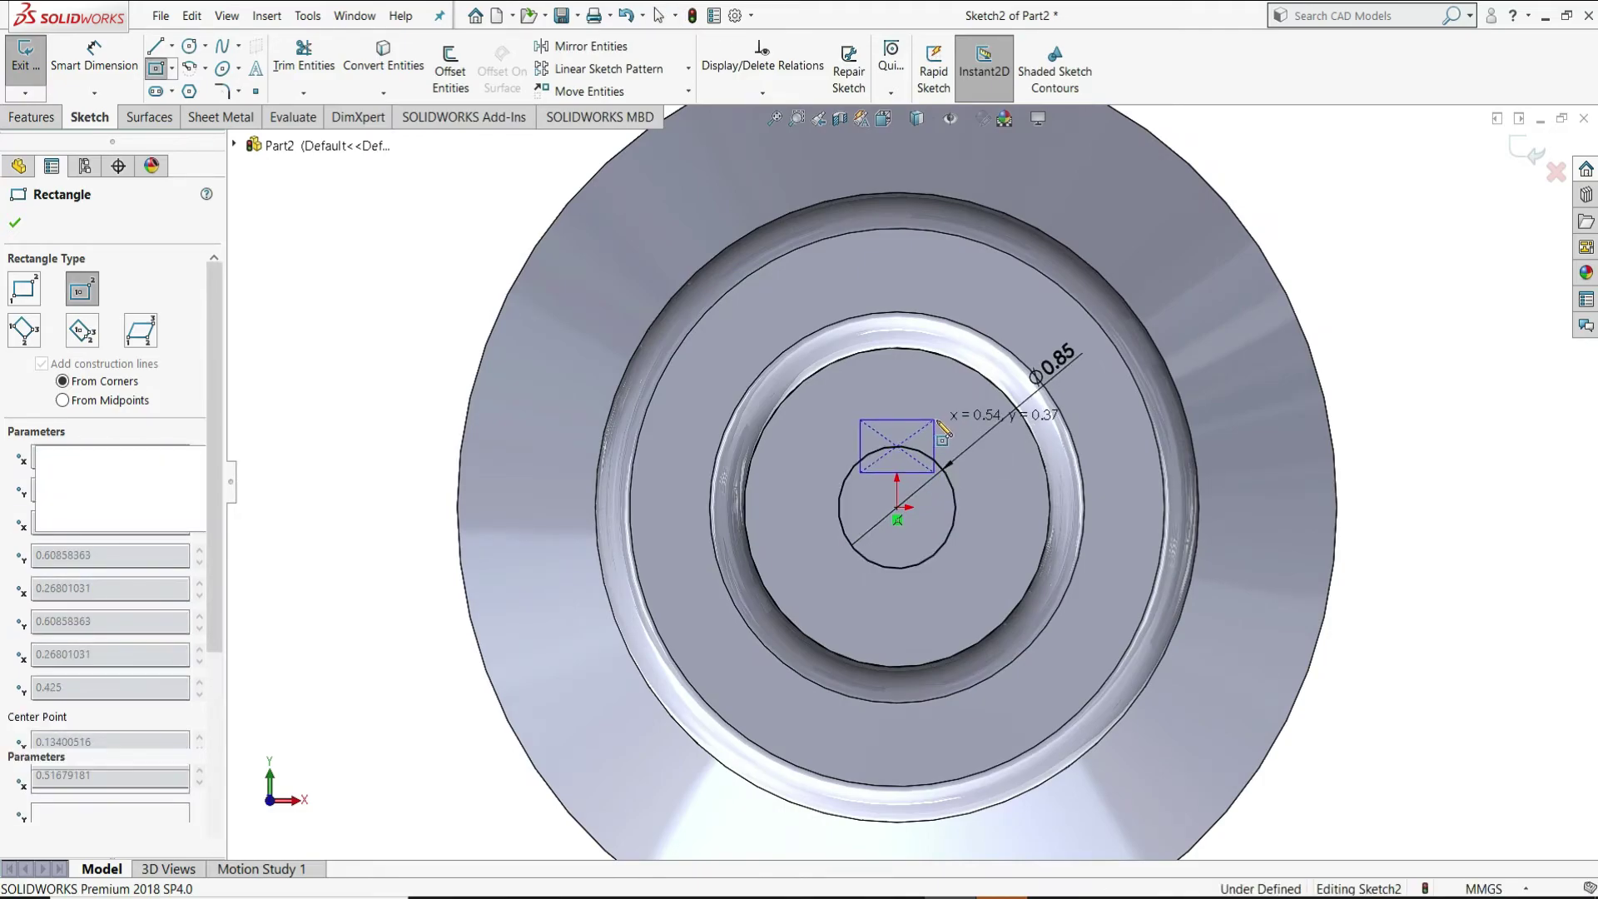
pyautogui.rightClick(939, 421)
pyautogui.click(994, 435)
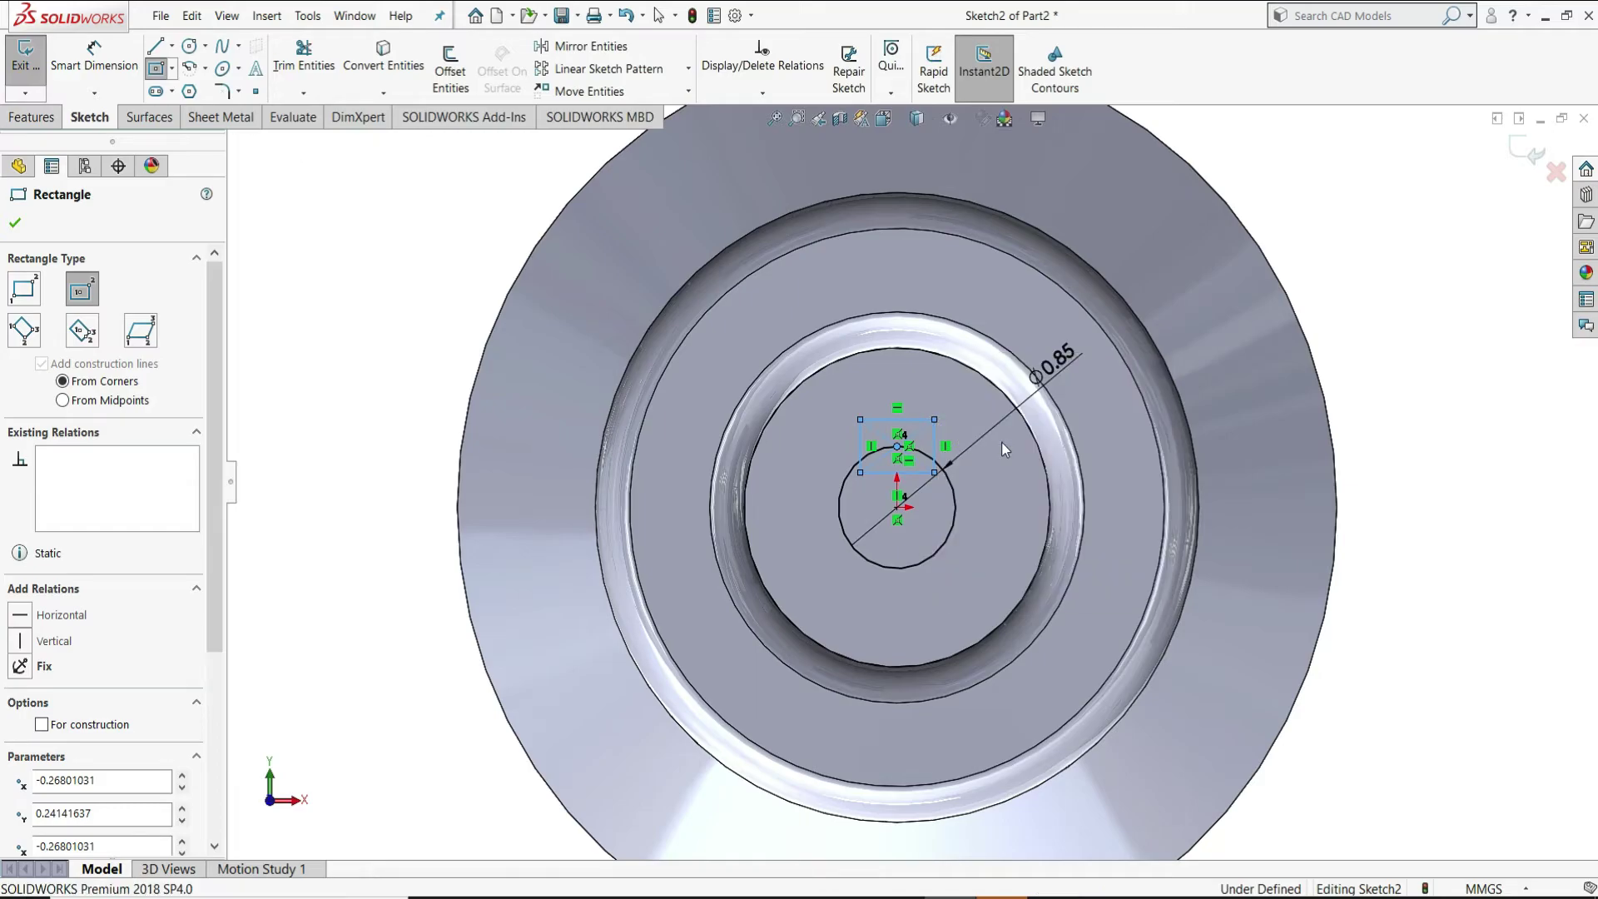
# - Dimension the keyway rectangle to 0.203 wide, with its top 0.52 above the bore centre
pyautogui.click(94, 58)
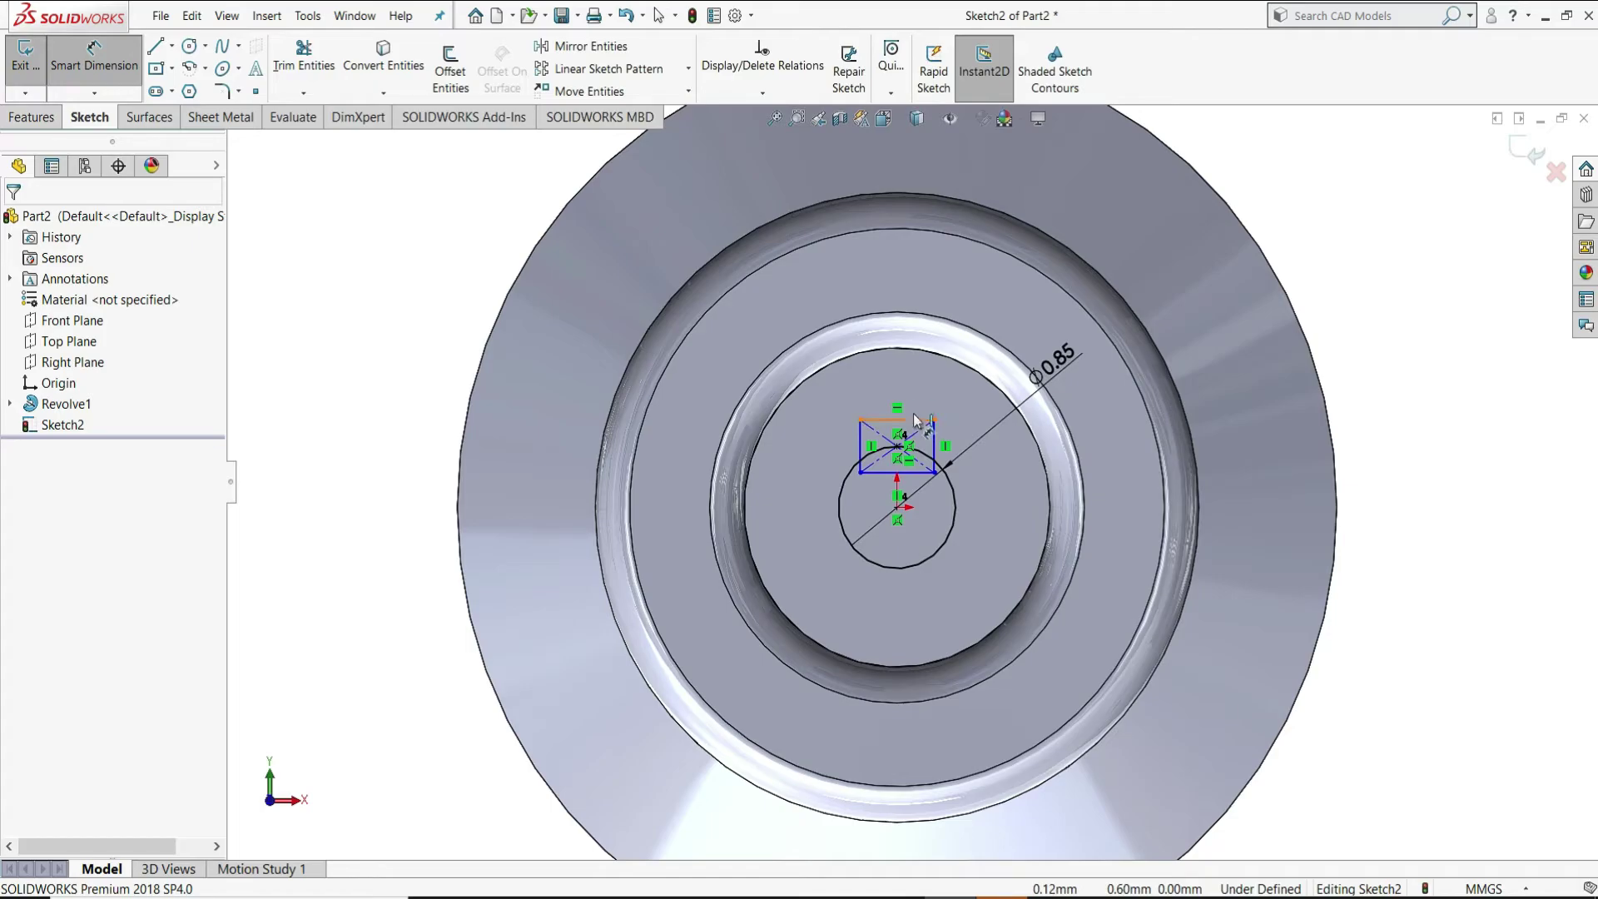
pyautogui.click(897, 421)
pyautogui.click(895, 376)
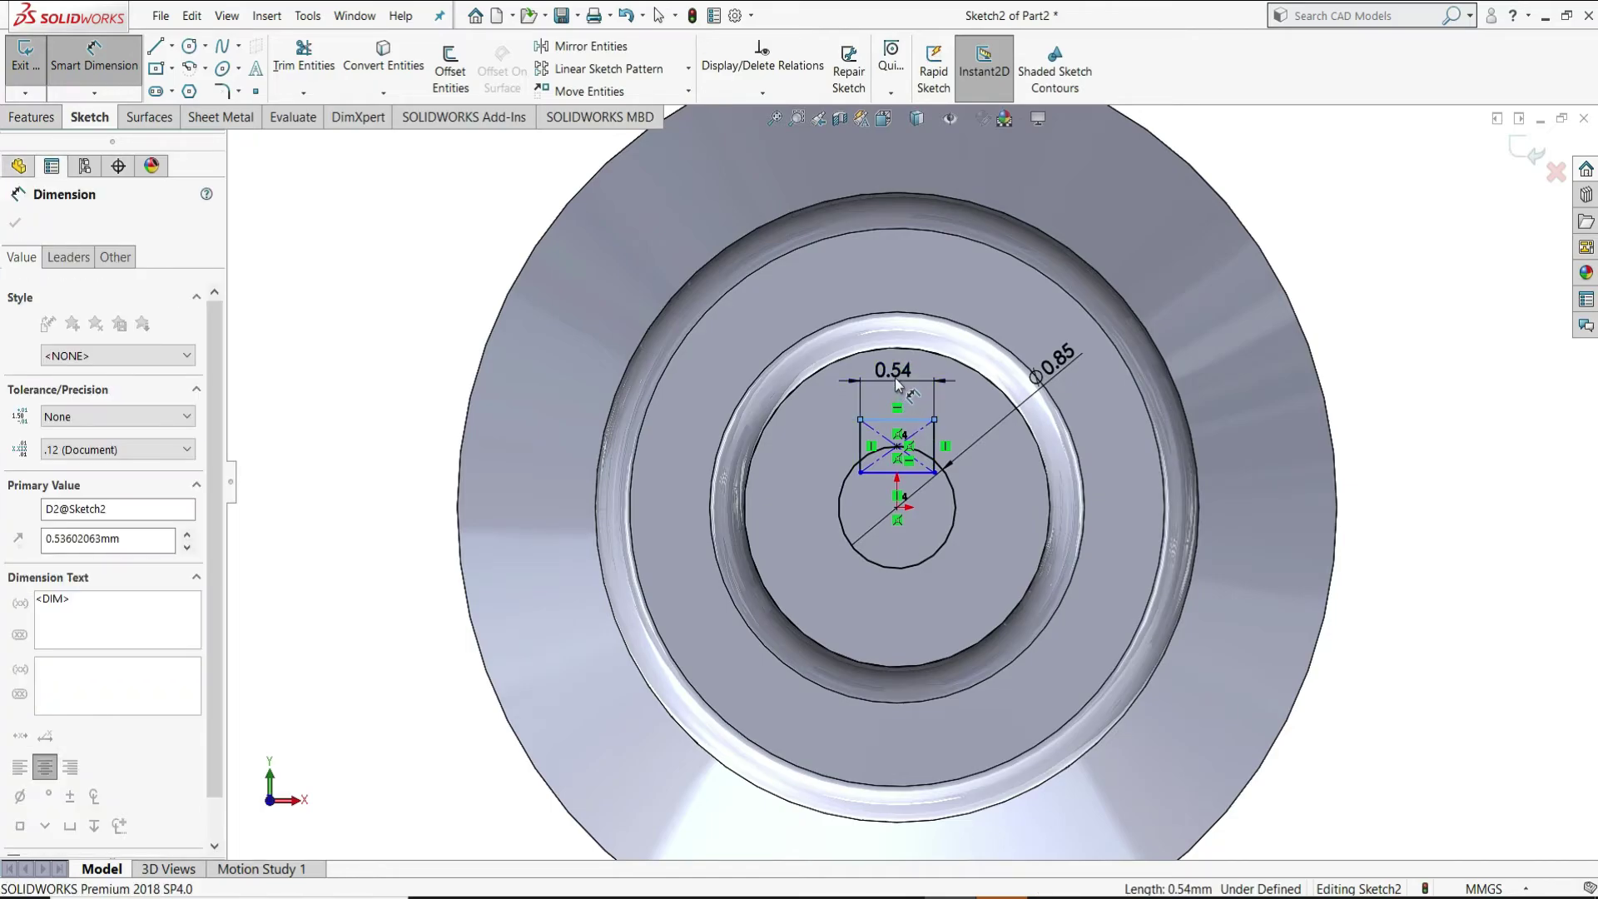
pyautogui.write('0.203')
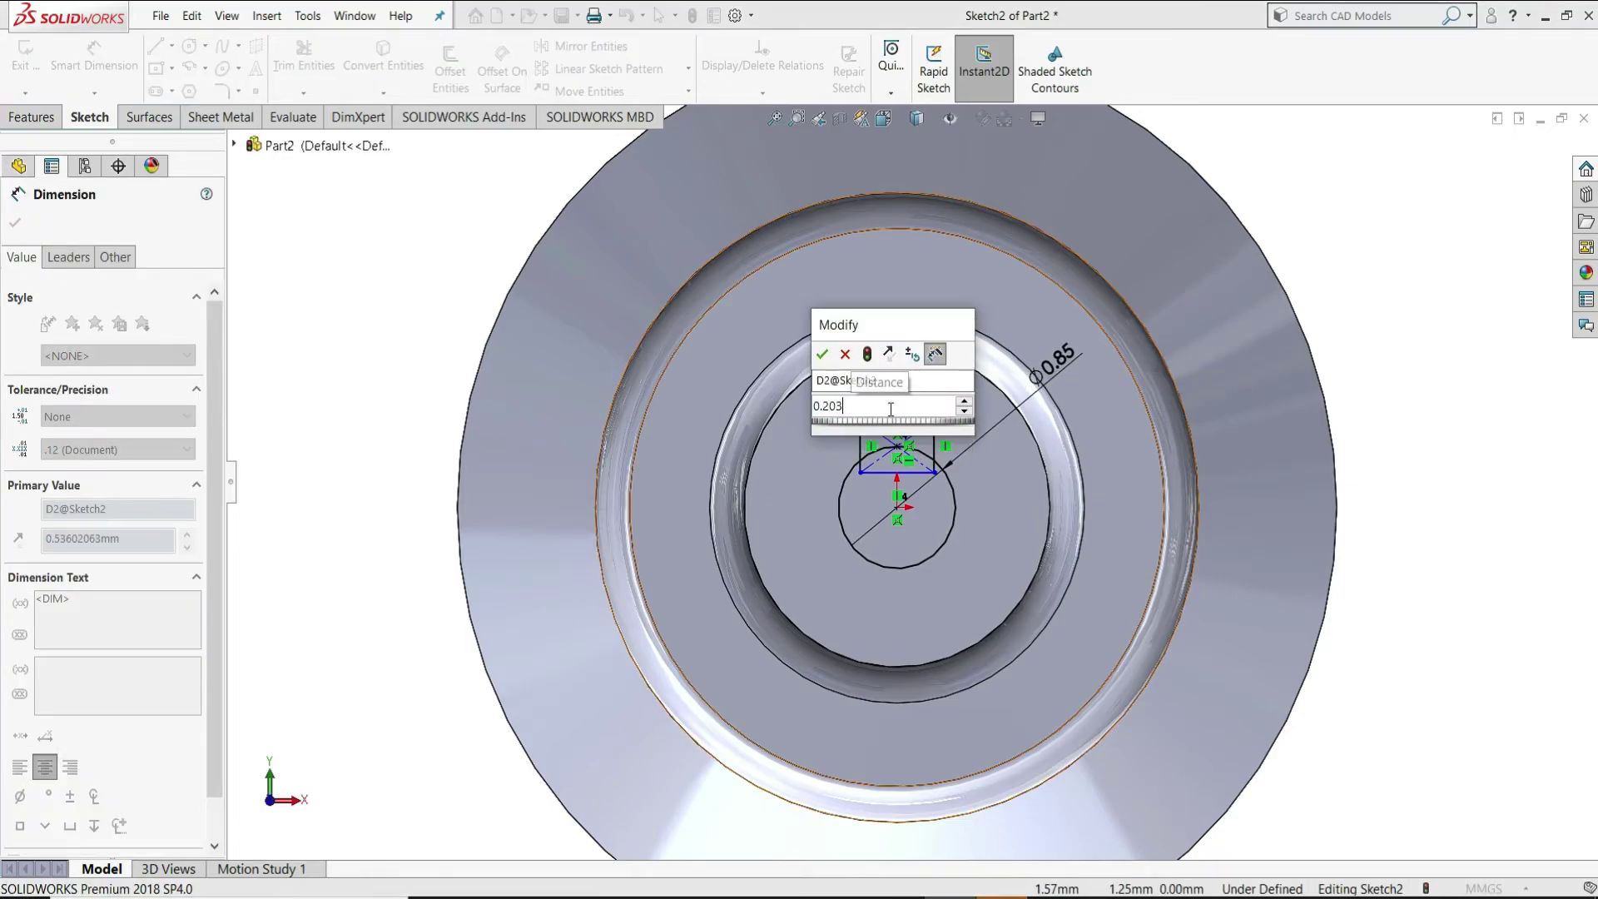
pyautogui.press('Return')
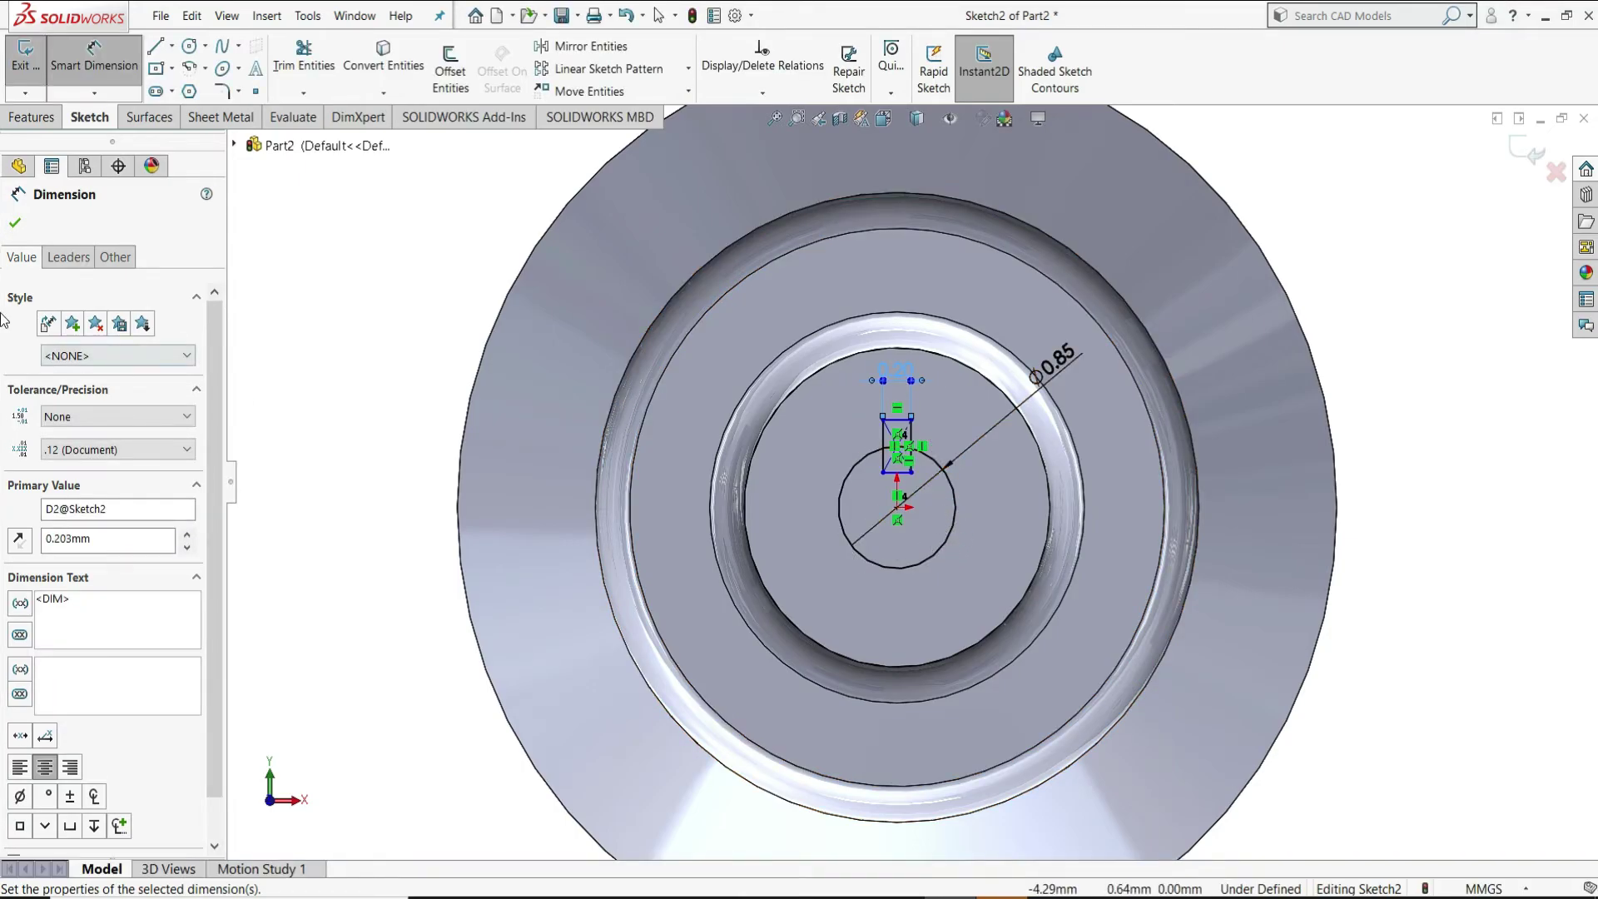
pyautogui.scroll(-1, 956, 478)
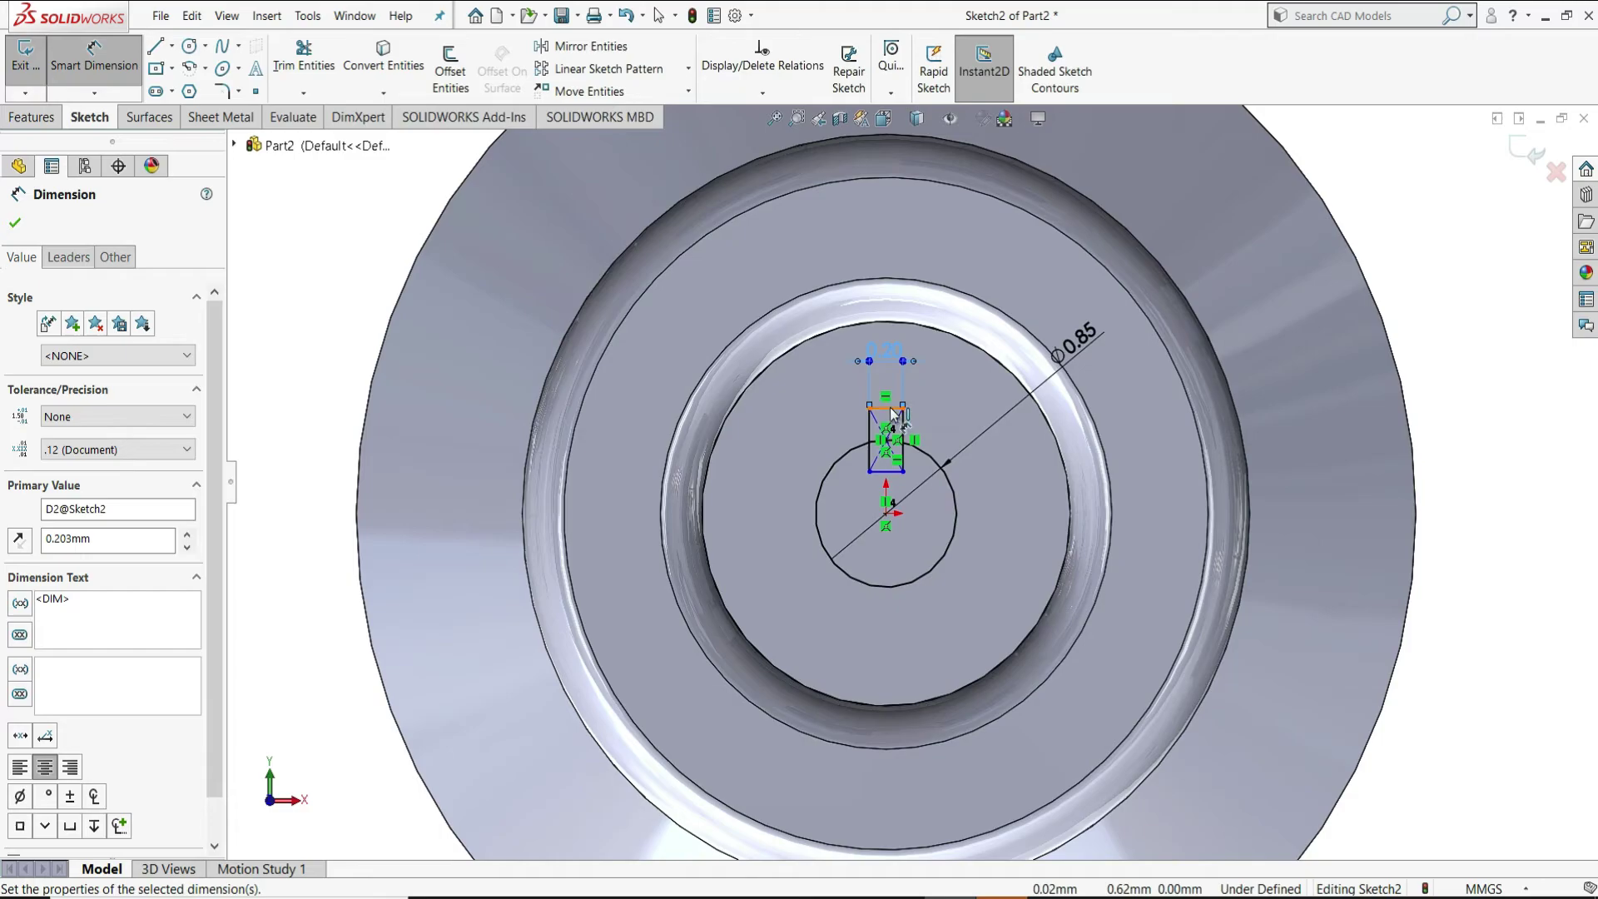
pyautogui.click(891, 408)
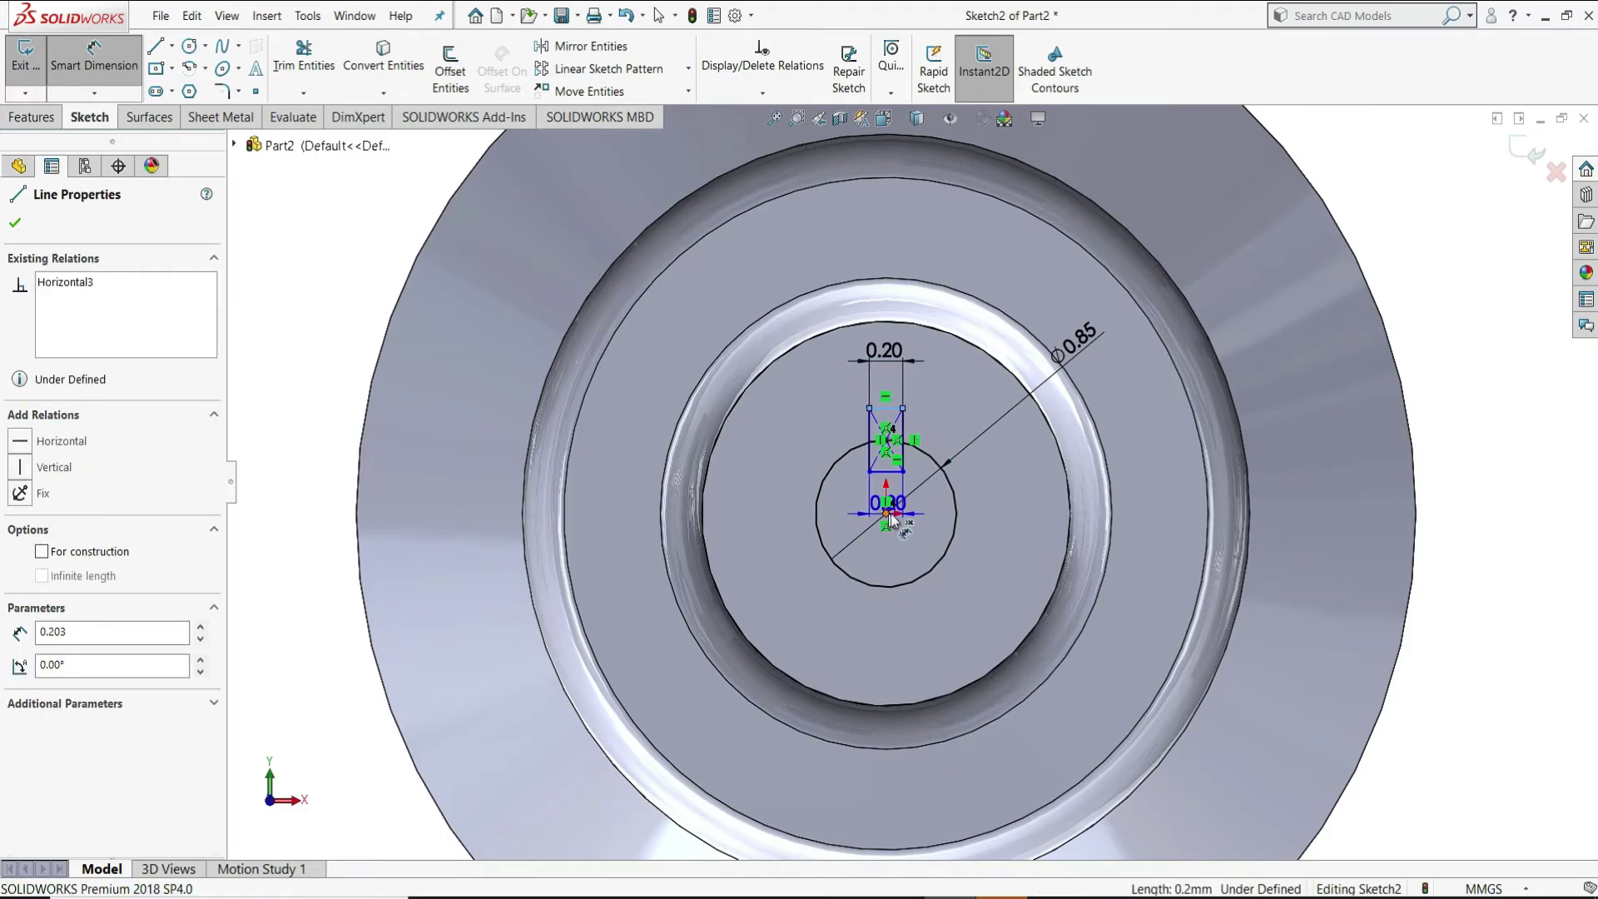
pyautogui.click(1012, 476)
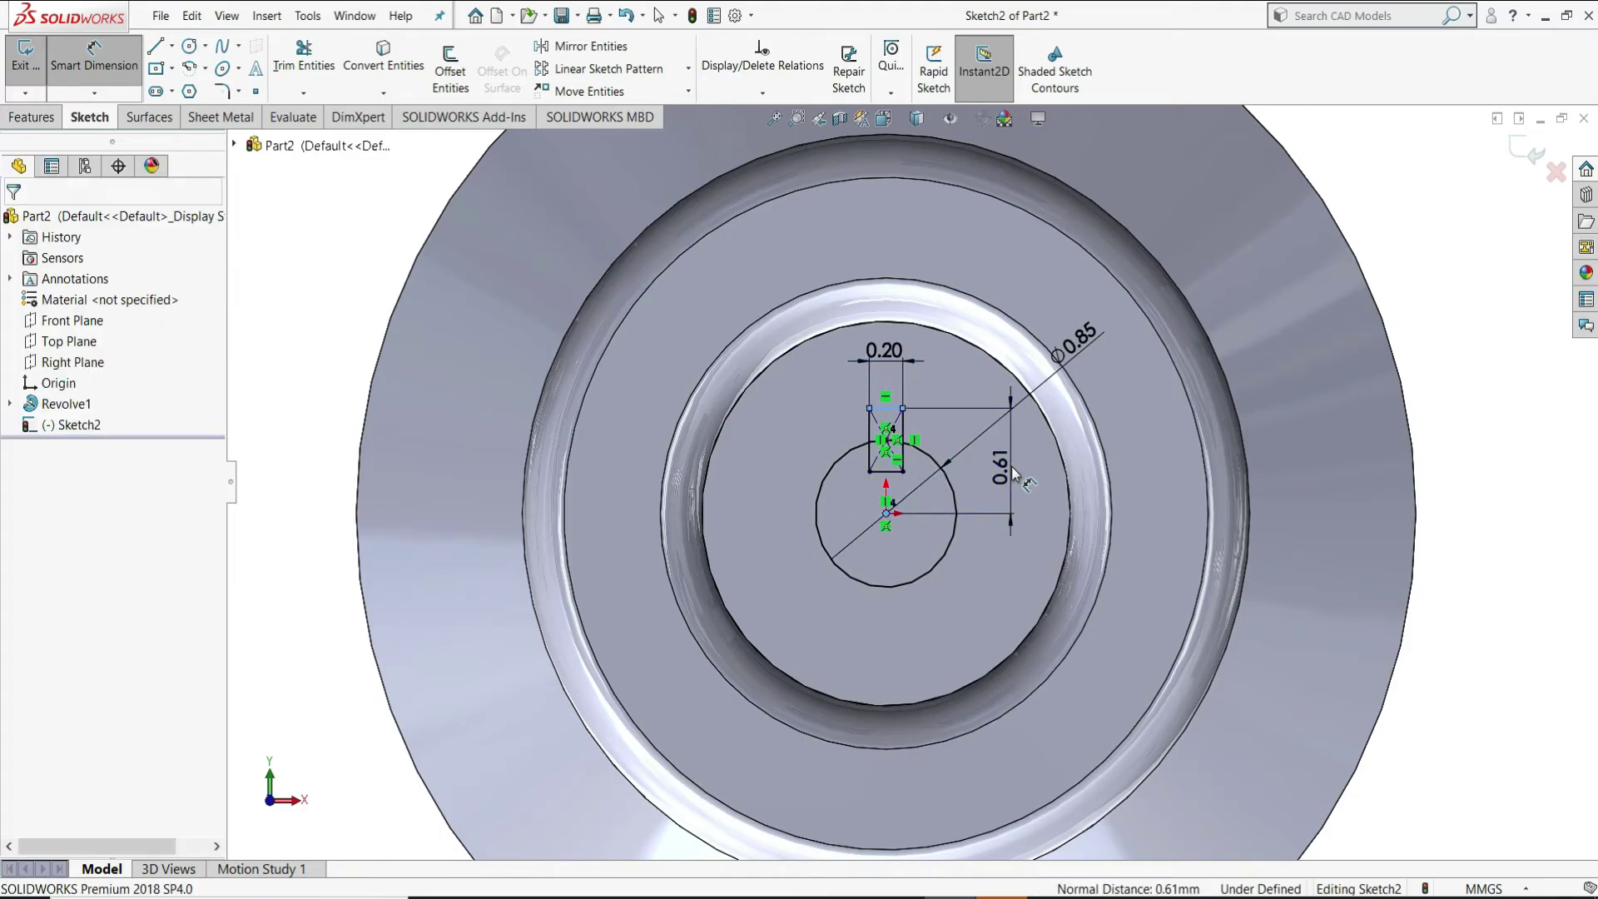
pyautogui.write('0')
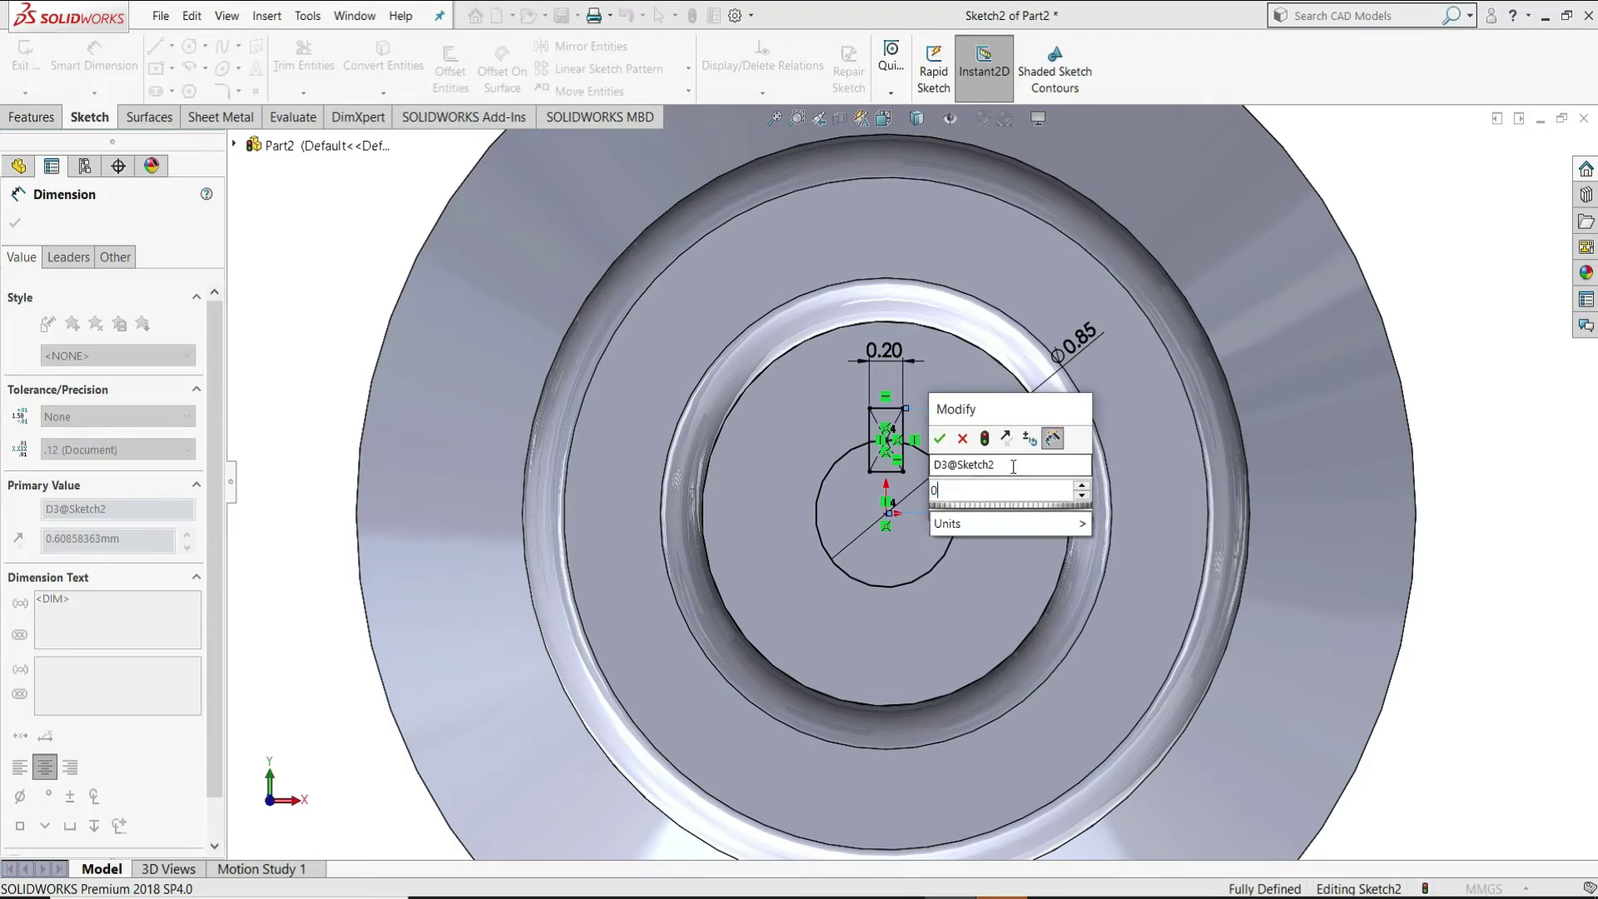
pyautogui.write('.52')
pyautogui.press('Return')
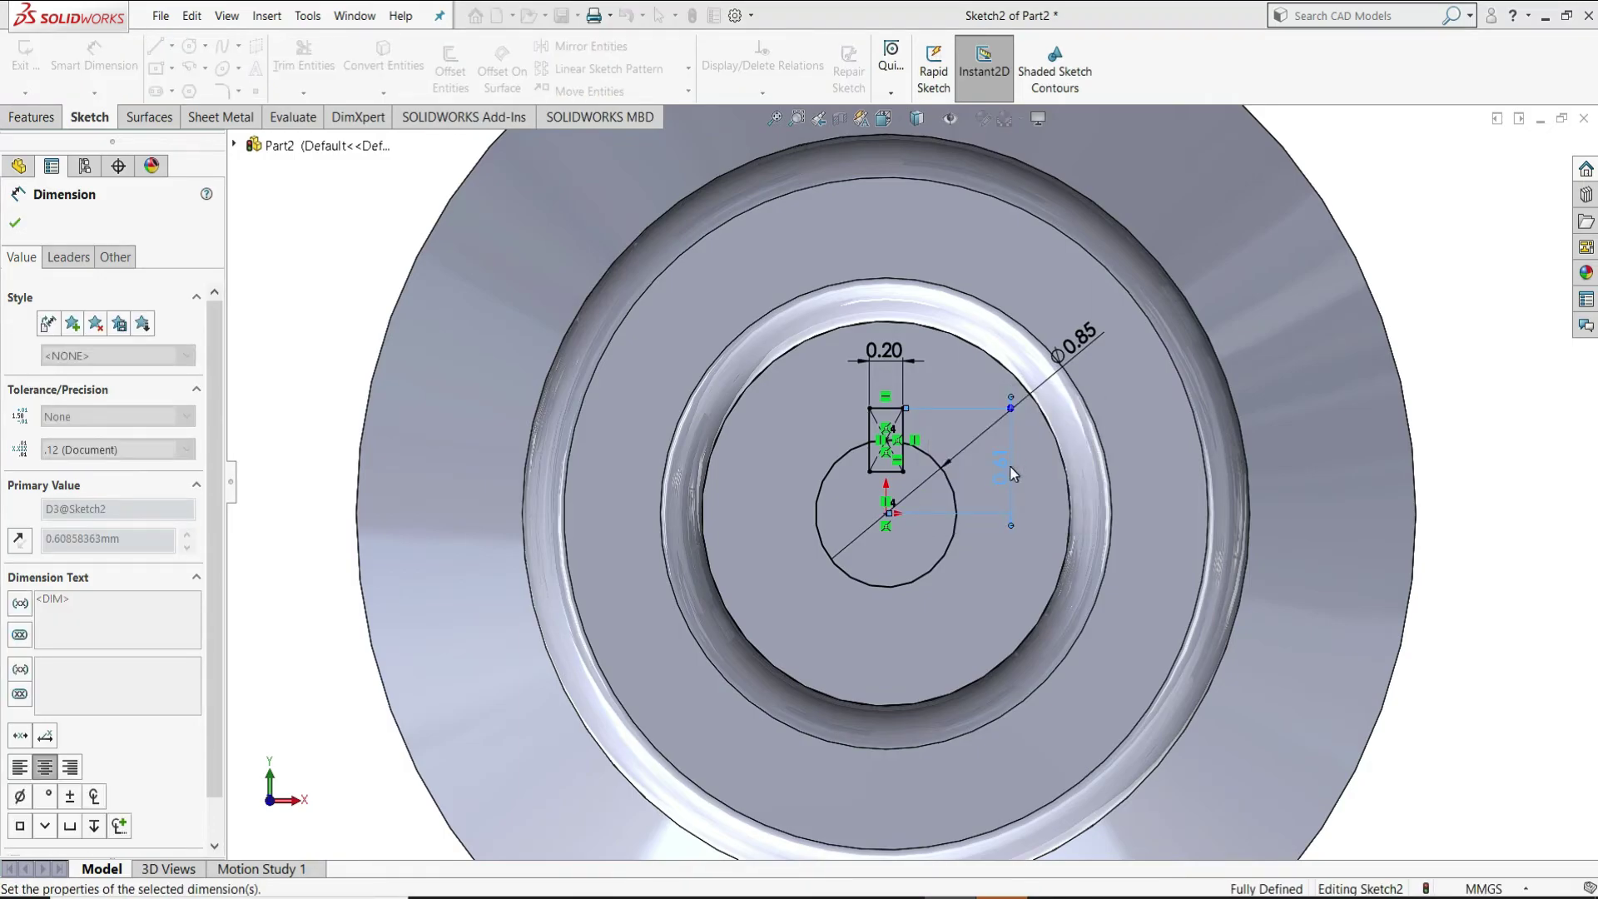
pyautogui.rightClick(1047, 451)
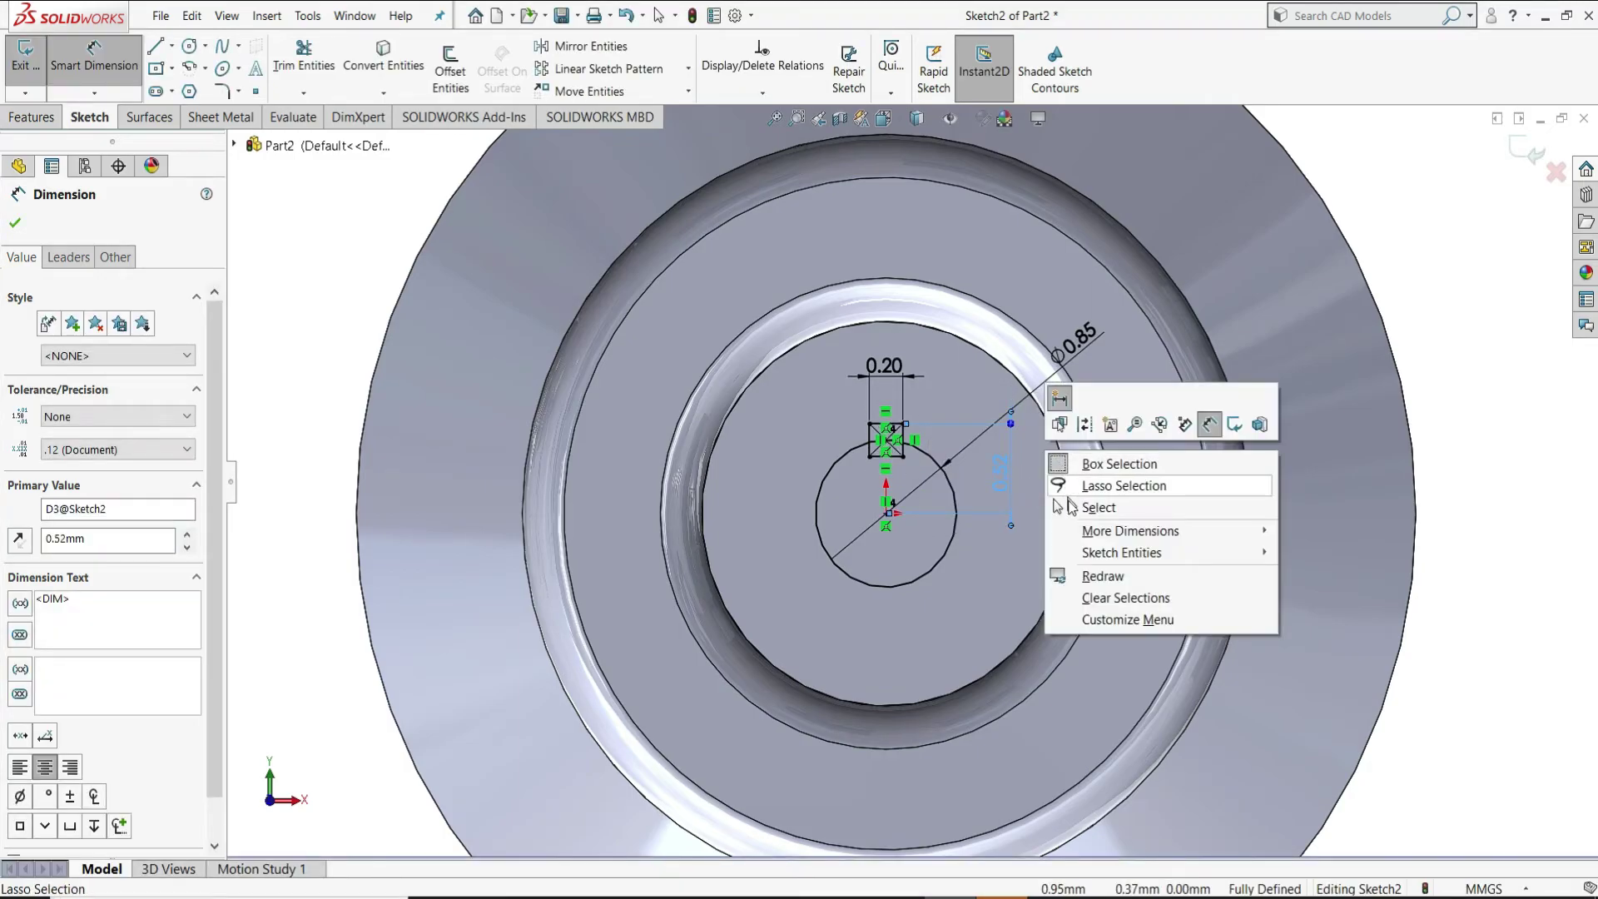
pyautogui.click(1082, 508)
# - Power-trim the rectangle sides and bore arc into a single keyway outline
pyautogui.scroll(3, 949, 472)
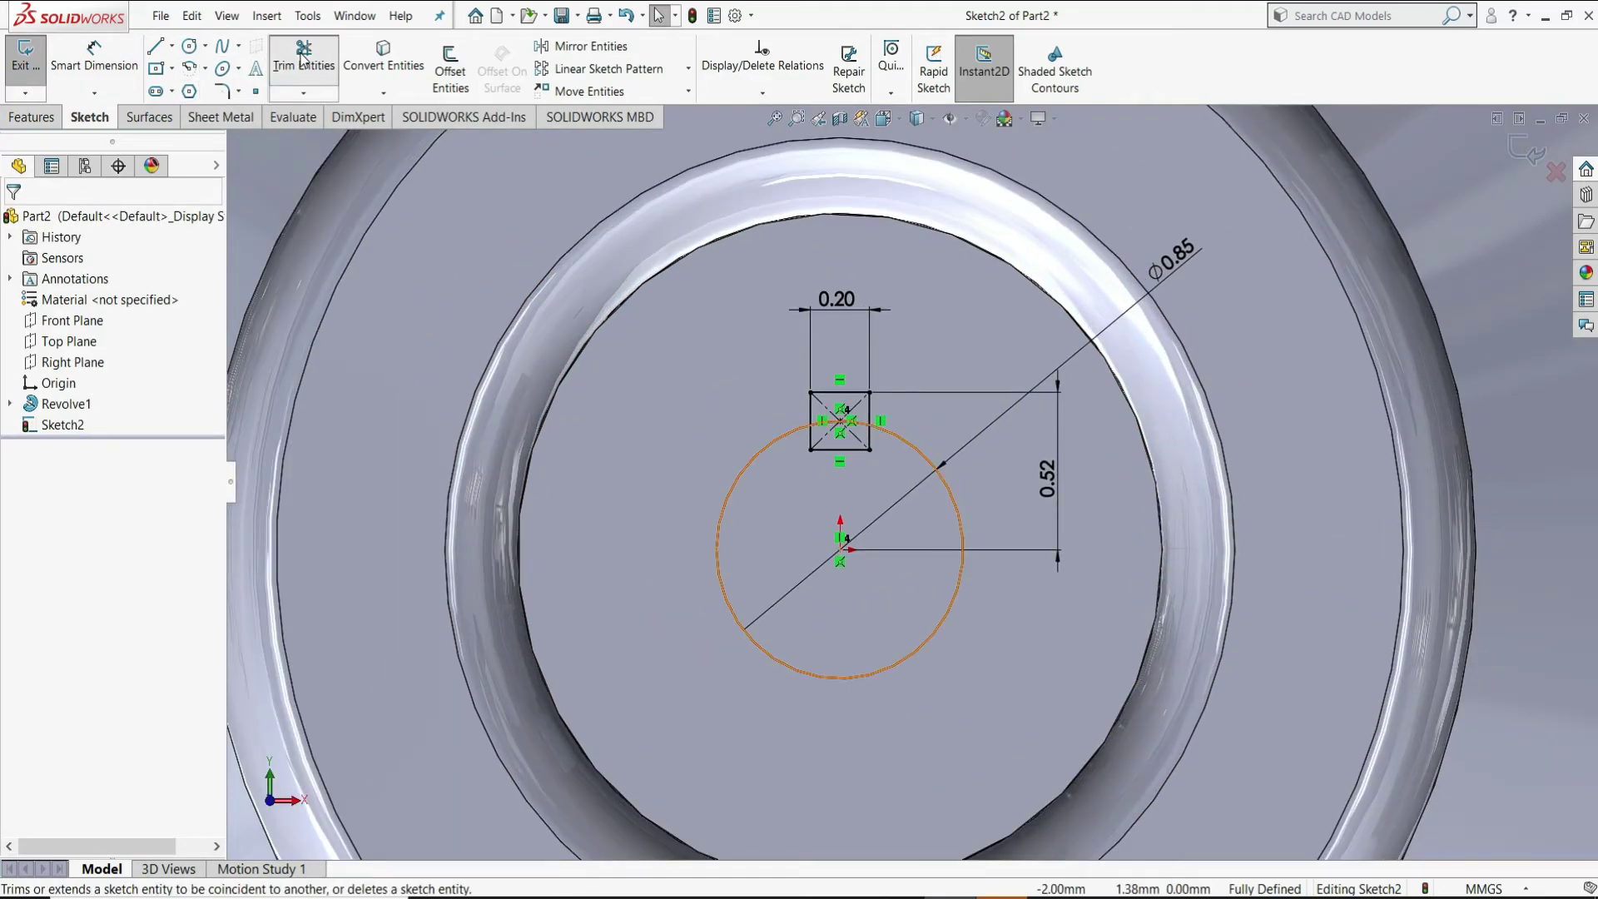
pyautogui.scroll(5, 872, 463)
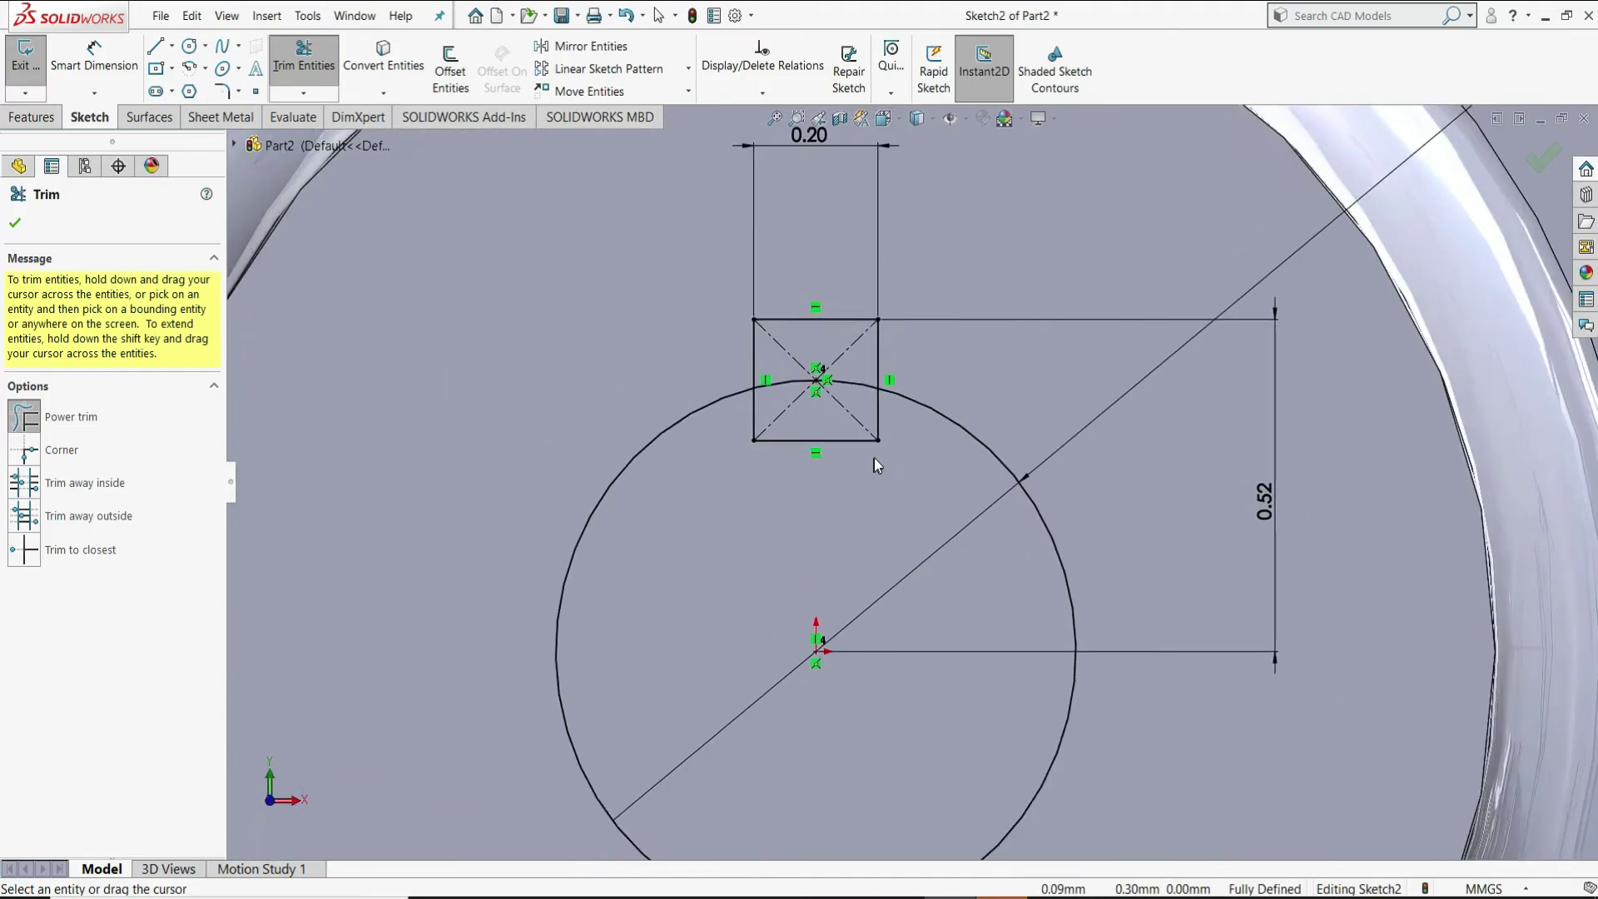
pyautogui.moveTo(921, 408)
pyautogui.mouseDown()
pyautogui.moveTo(851, 400)
pyautogui.moveTo(809, 427)
pyautogui.moveTo(712, 422)
pyautogui.mouseUp()
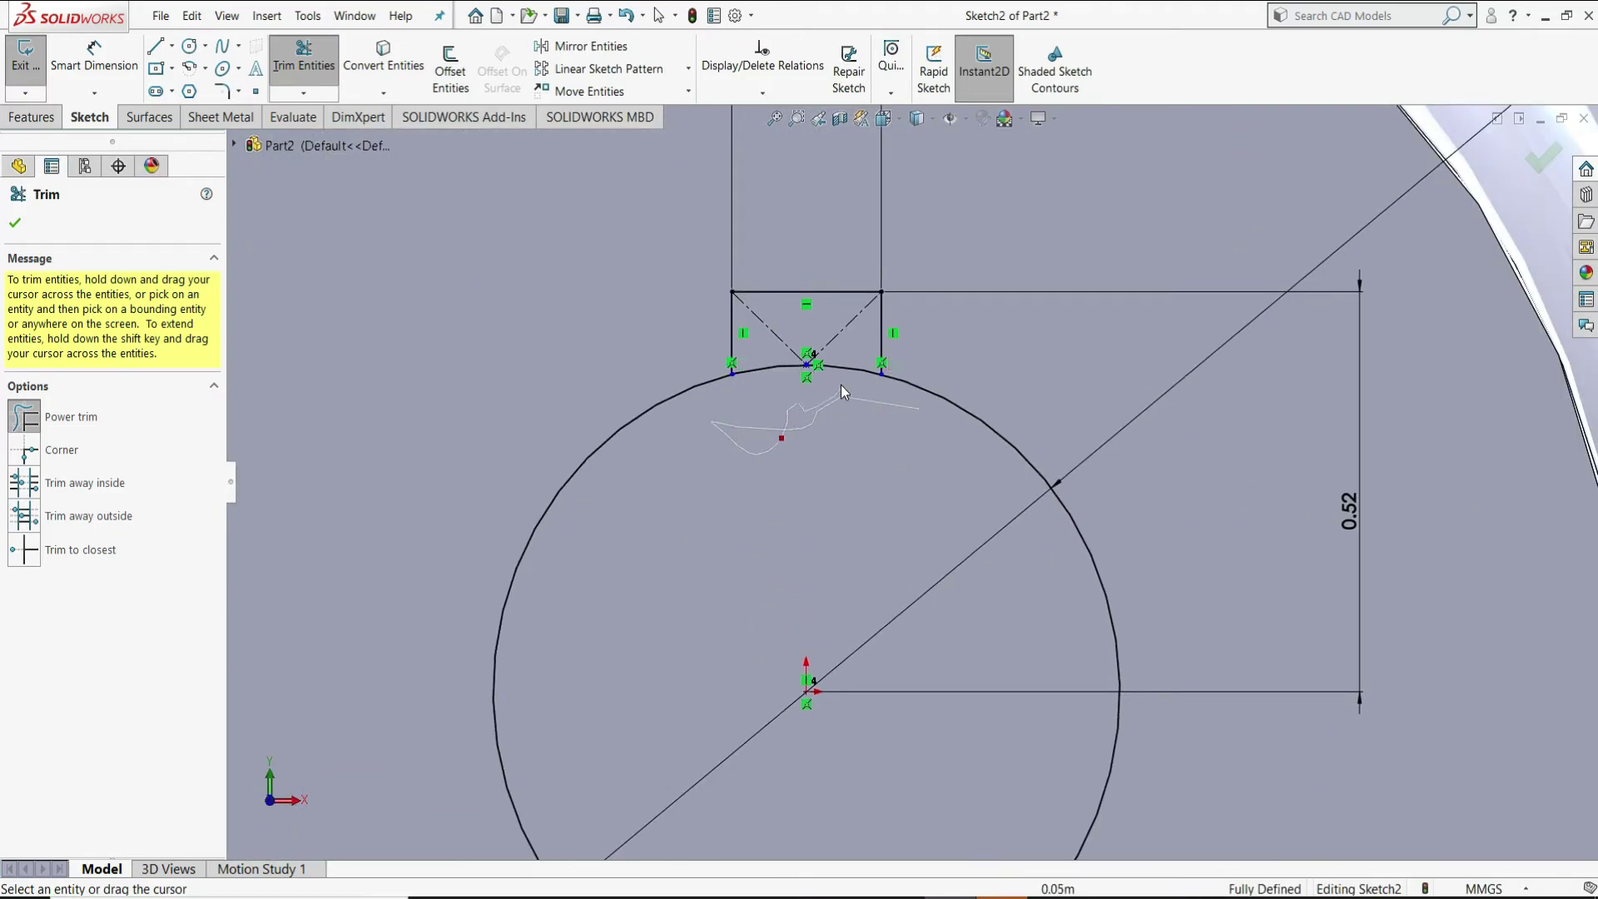
pyautogui.moveTo(841, 386); pyautogui.dragTo(808, 349)
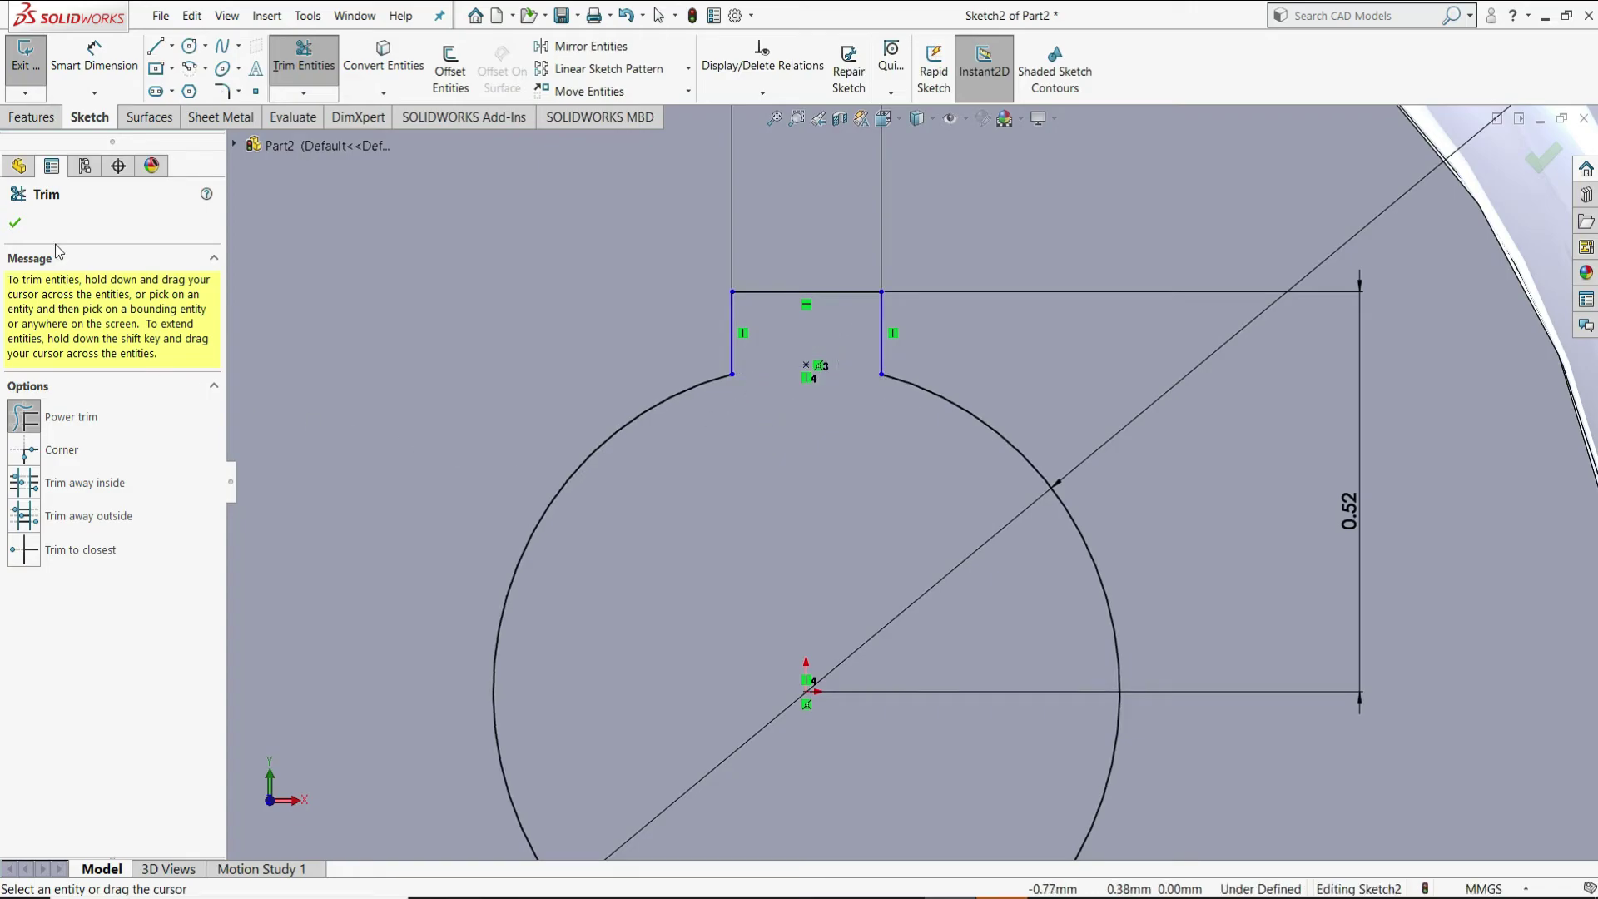
pyautogui.click(17, 224)
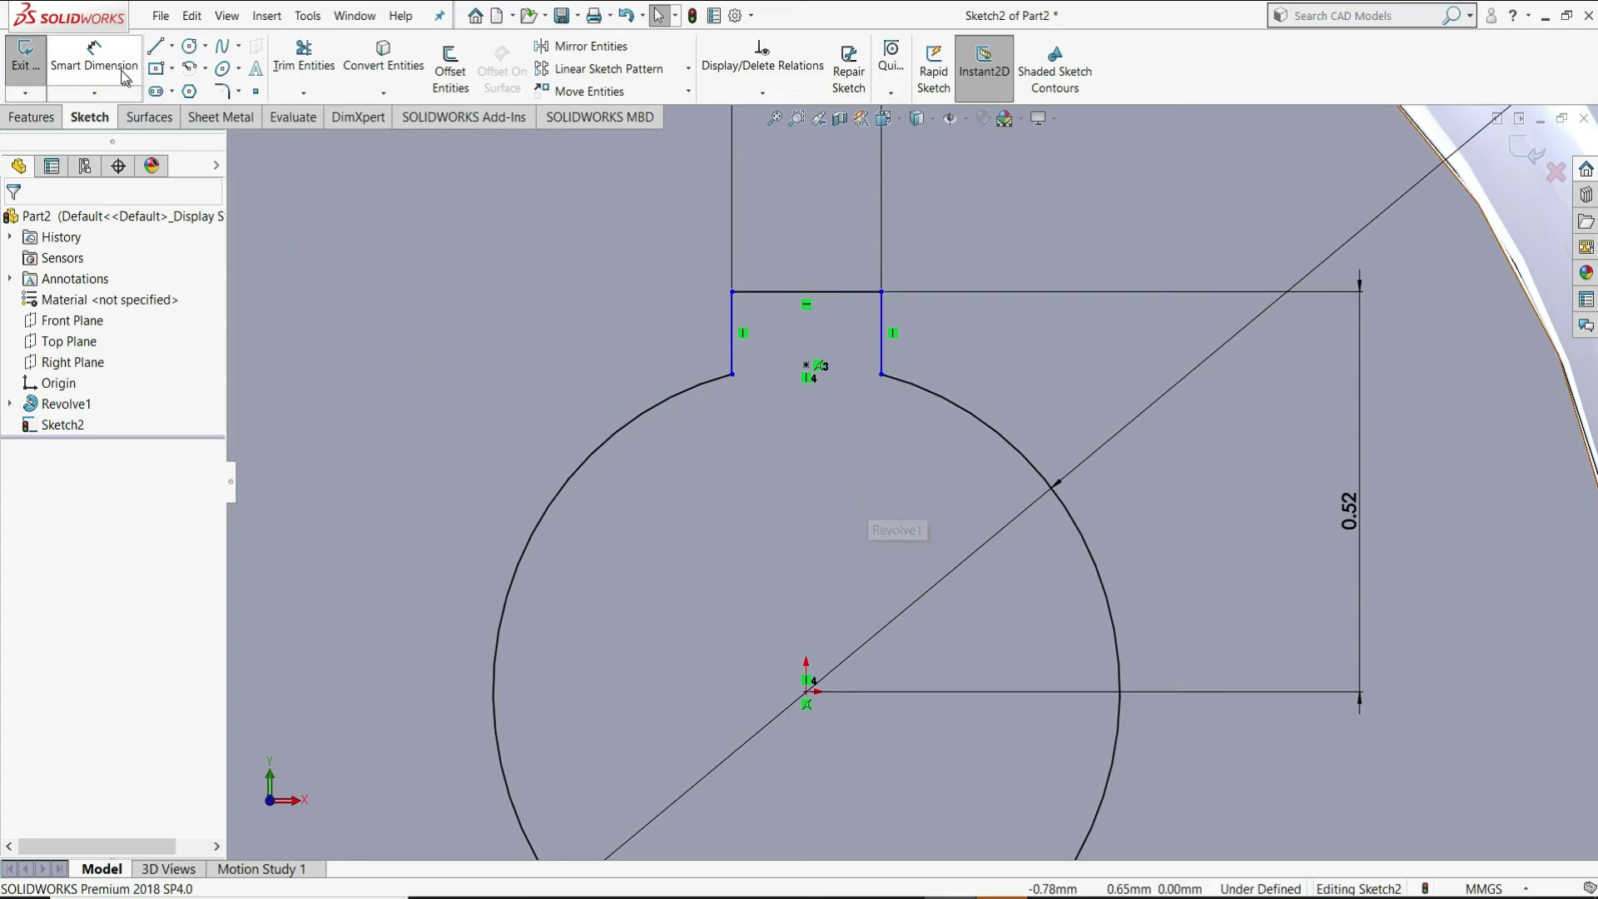
# - Dimension the keyway's right wall 0.10 from the centre to fully define Sketch2
pyautogui.click(96, 58)
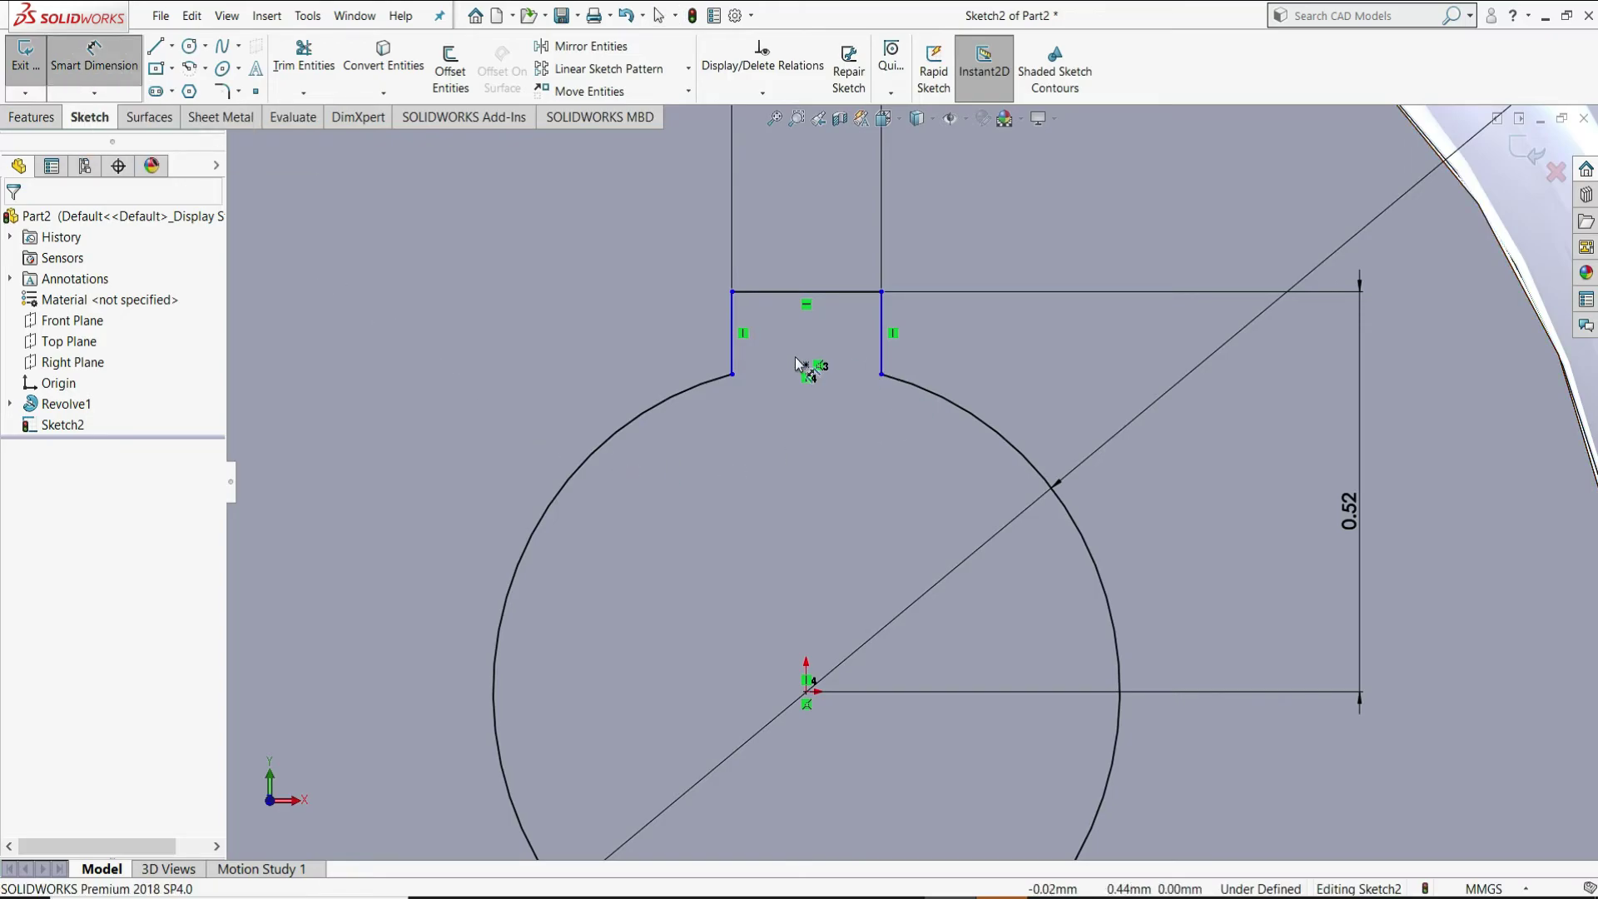
pyautogui.click(881, 367)
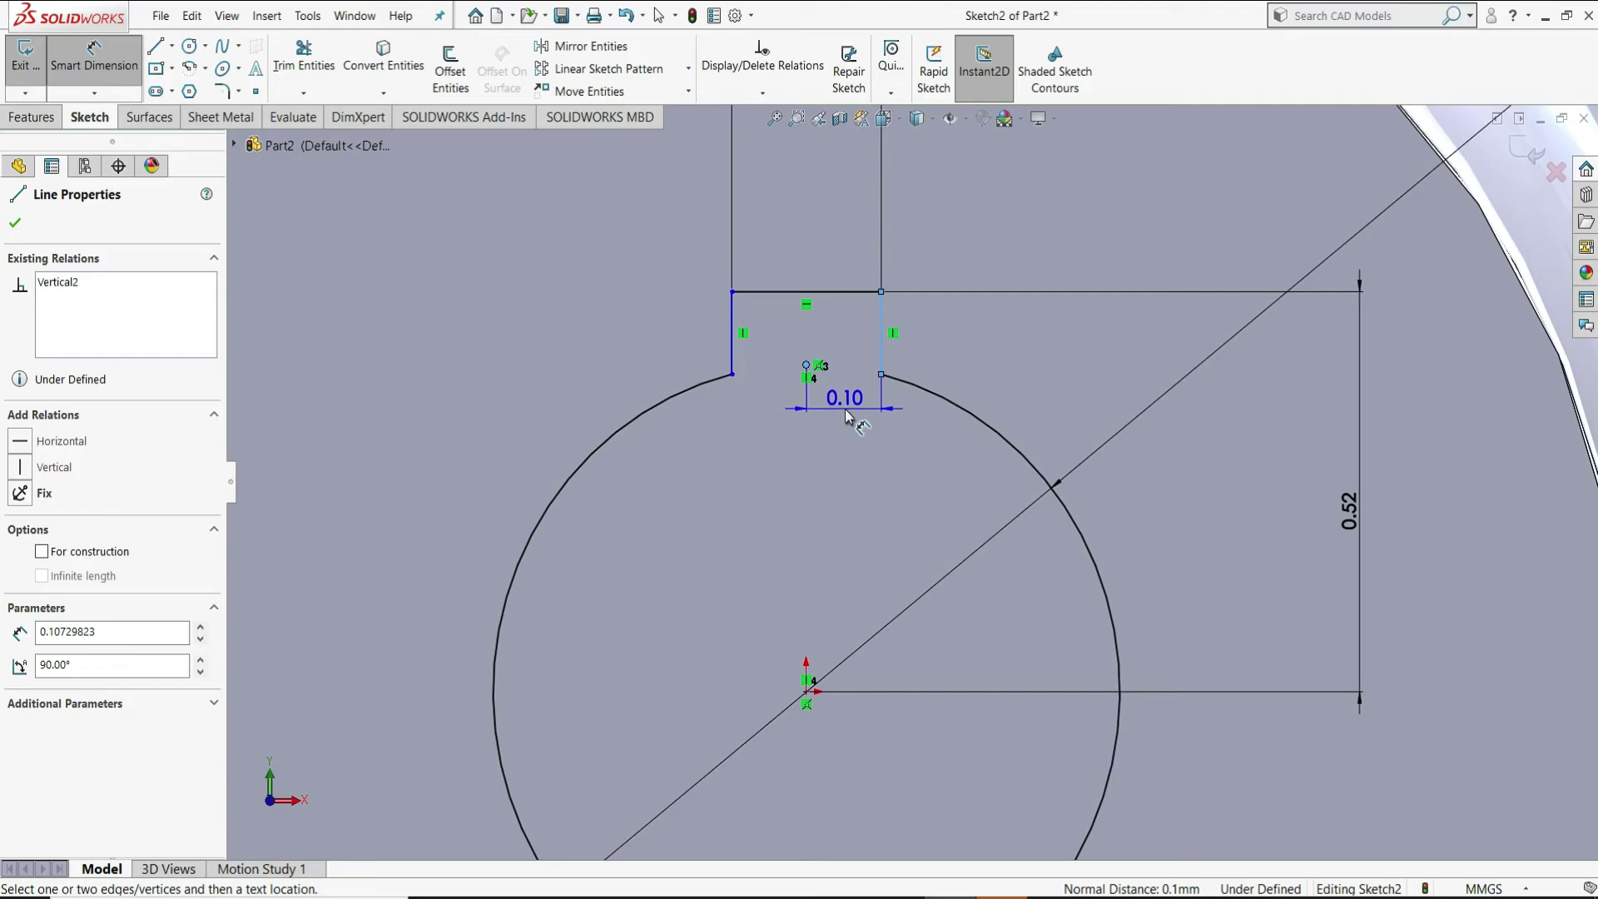
pyautogui.click(846, 409)
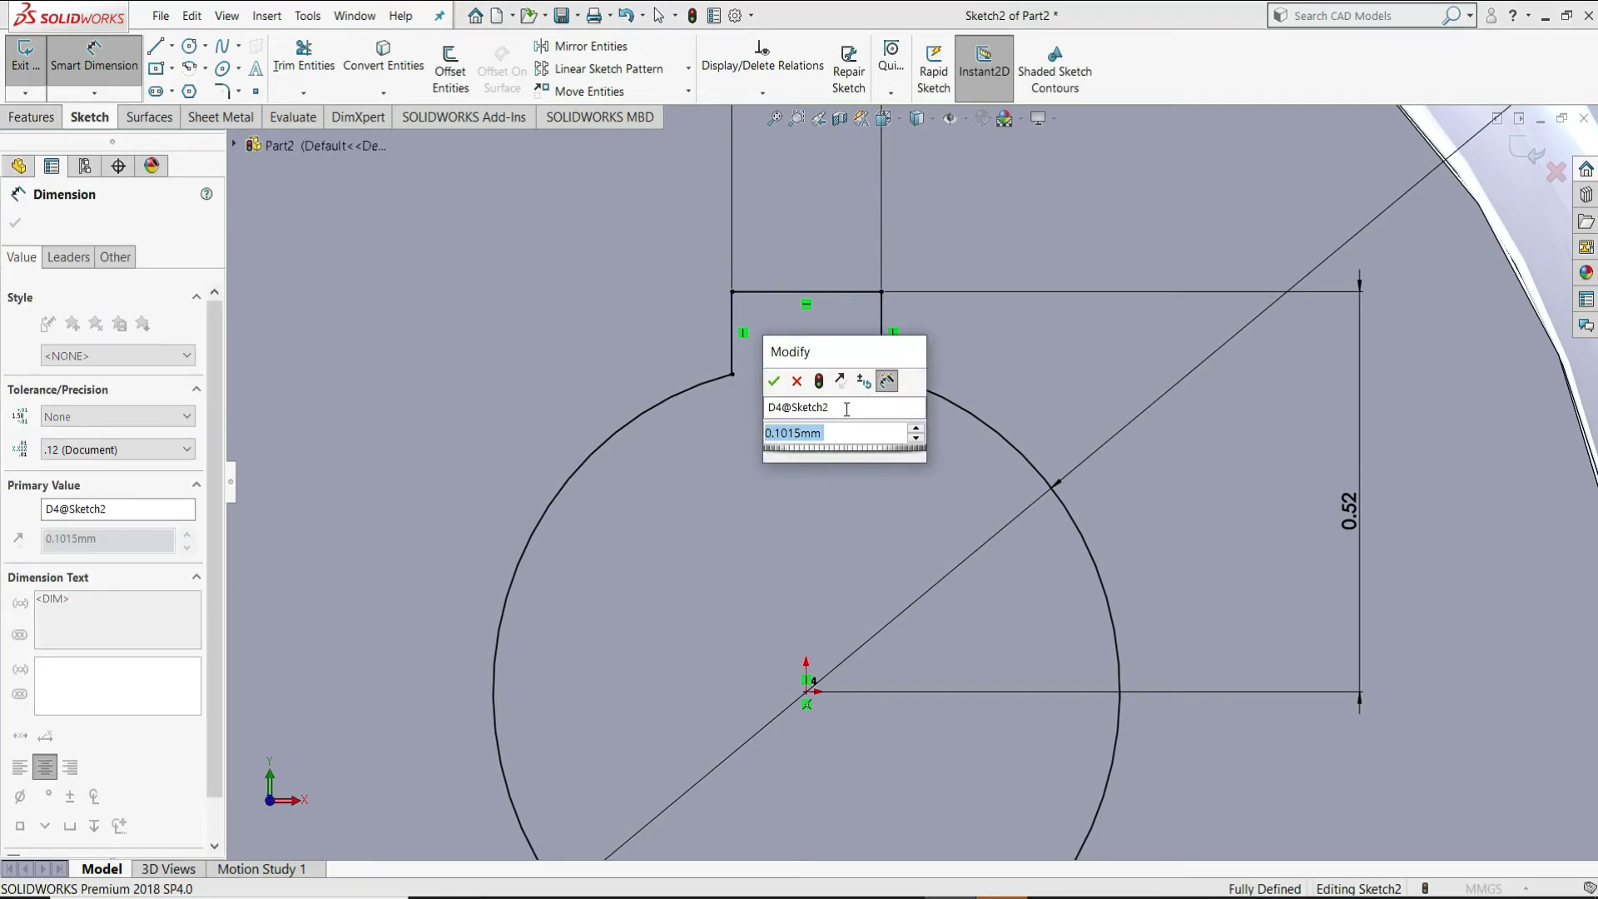
pyautogui.click(775, 381)
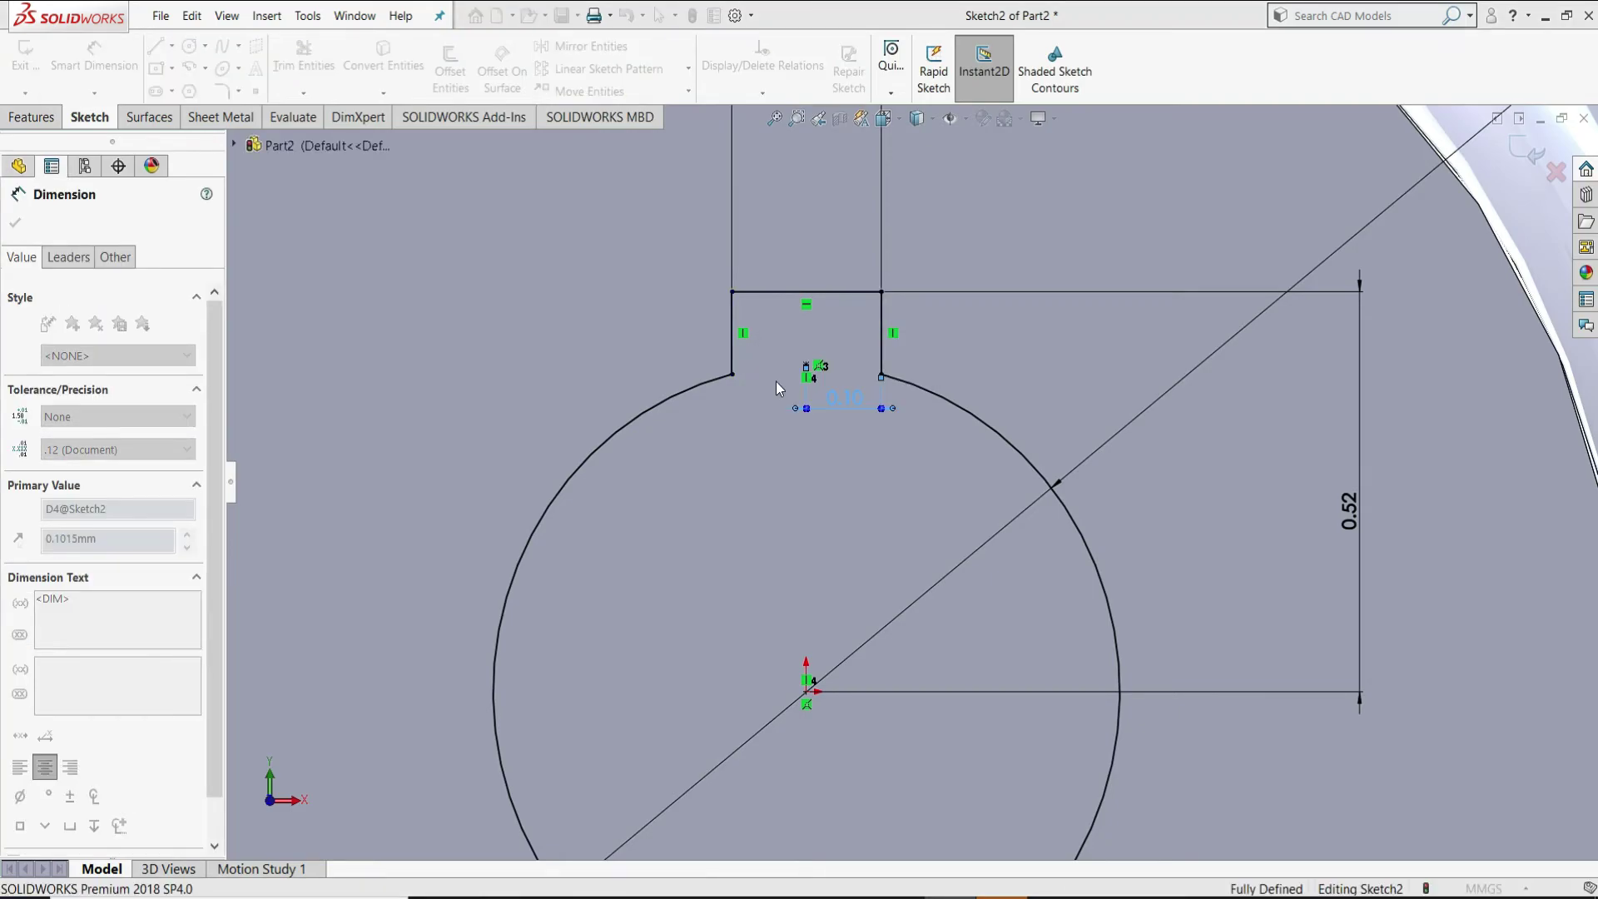
pyautogui.click(960, 353)
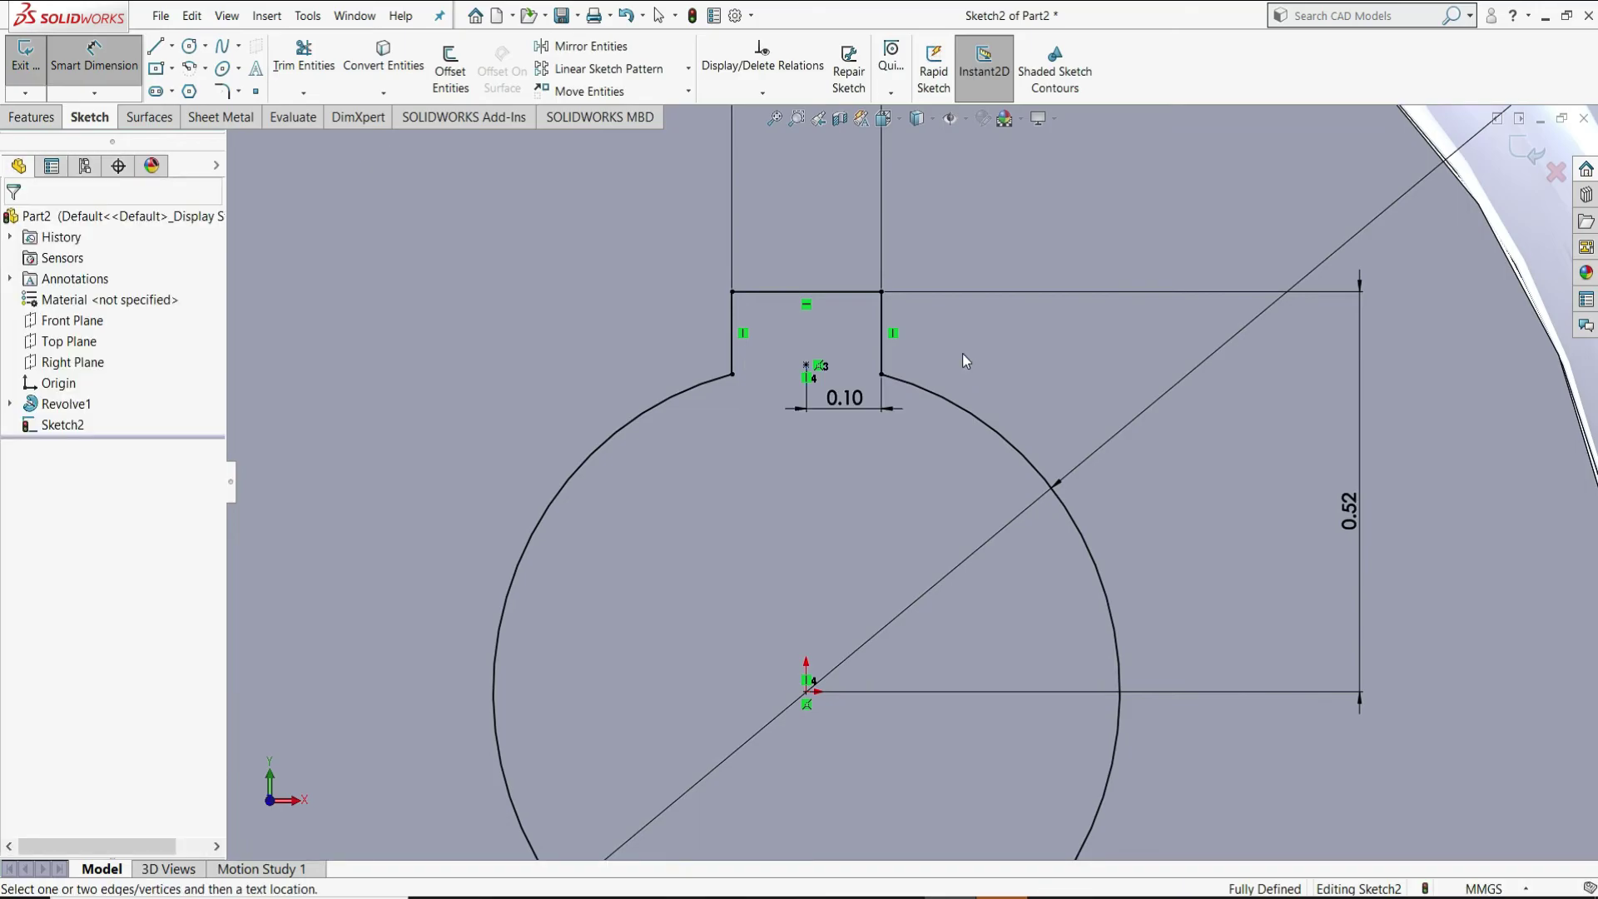
pyautogui.rightClick(962, 353)
# - Fit the view and cut Sketch2 as a 10.00 mm blind Extruded Cut through the hub
pyautogui.click(999, 412)
pyautogui.press('f')
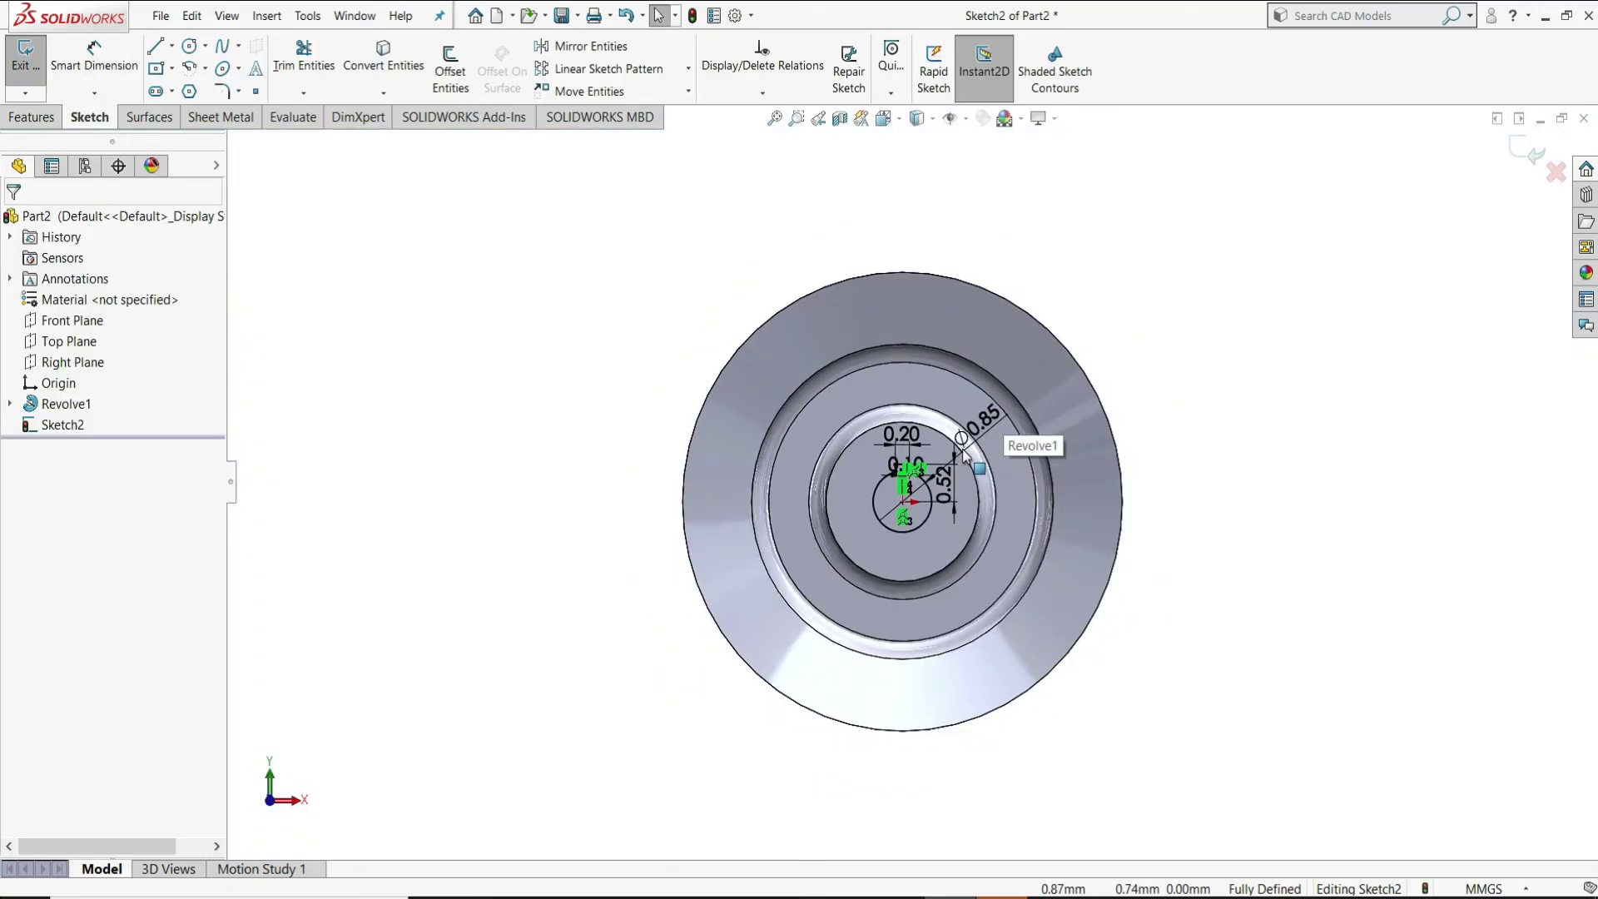
pyautogui.click(33, 118)
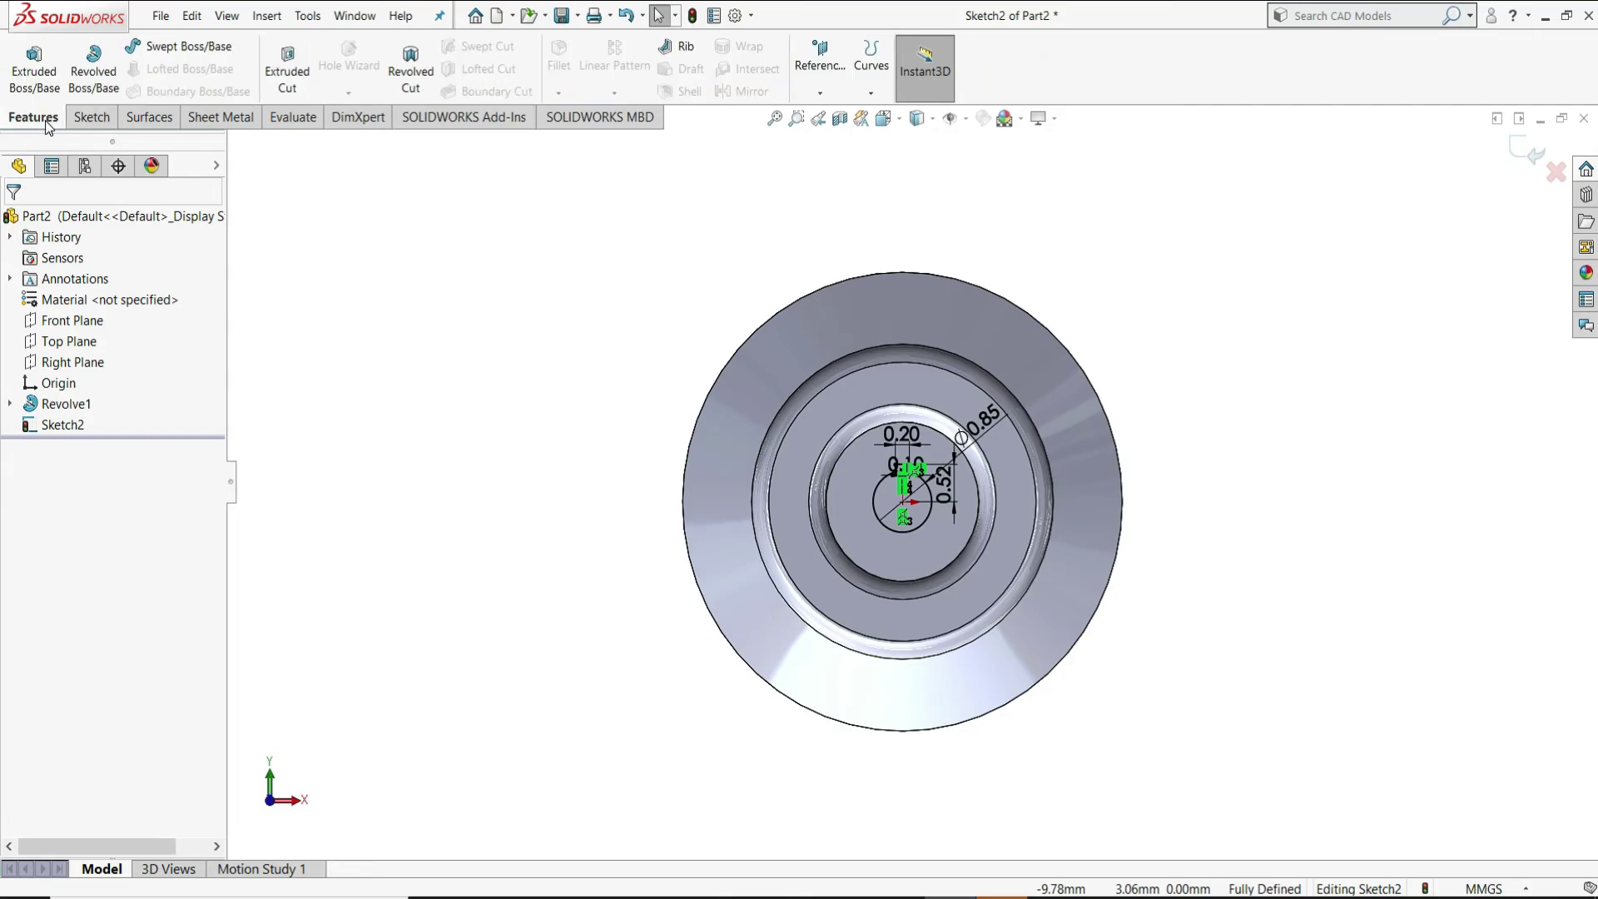
pyautogui.click(290, 86)
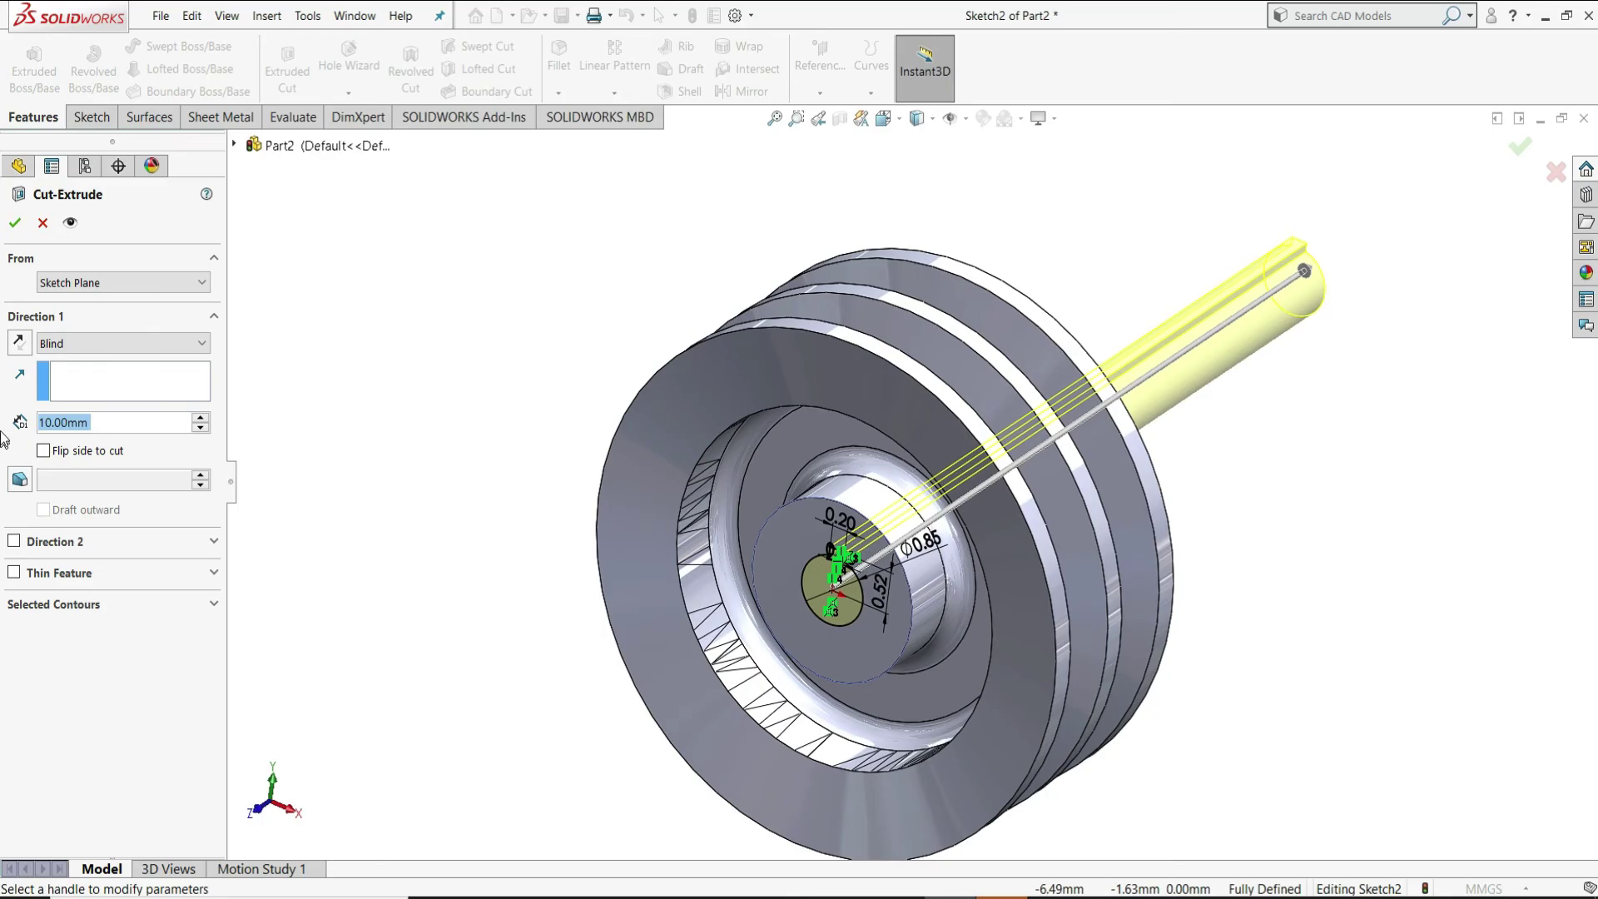
pyautogui.click(13, 228)
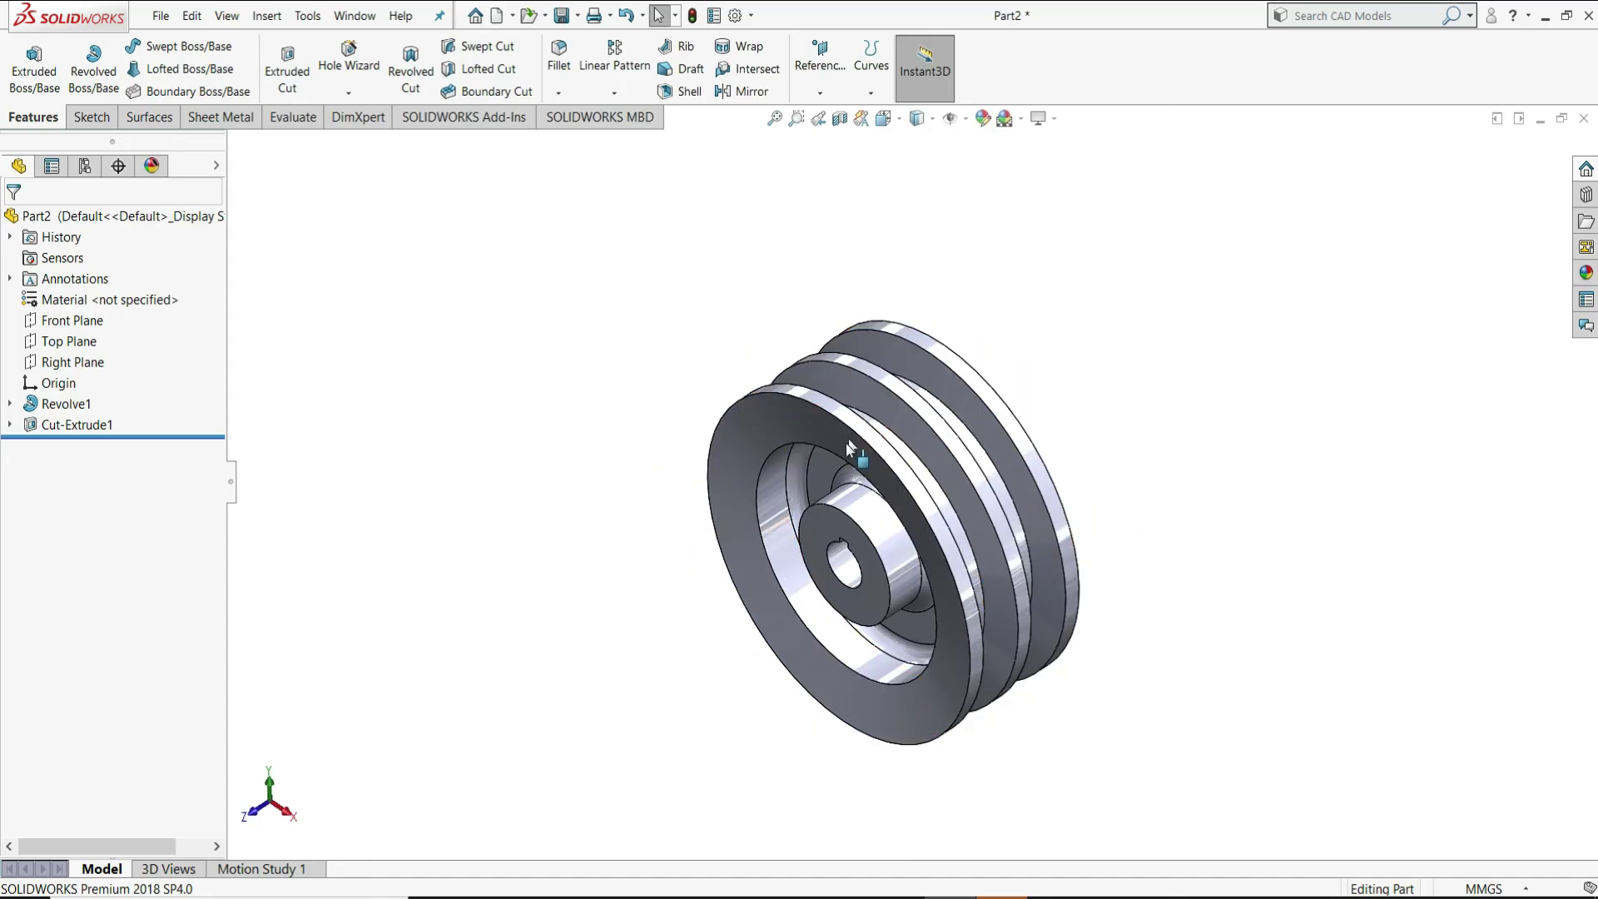
# - Apply Appearances > Metal > Steel > polished steel to the whole pulley and inspect the finish
pyautogui.scroll(-2, 906, 516)
pyautogui.scroll(2, 906, 516)
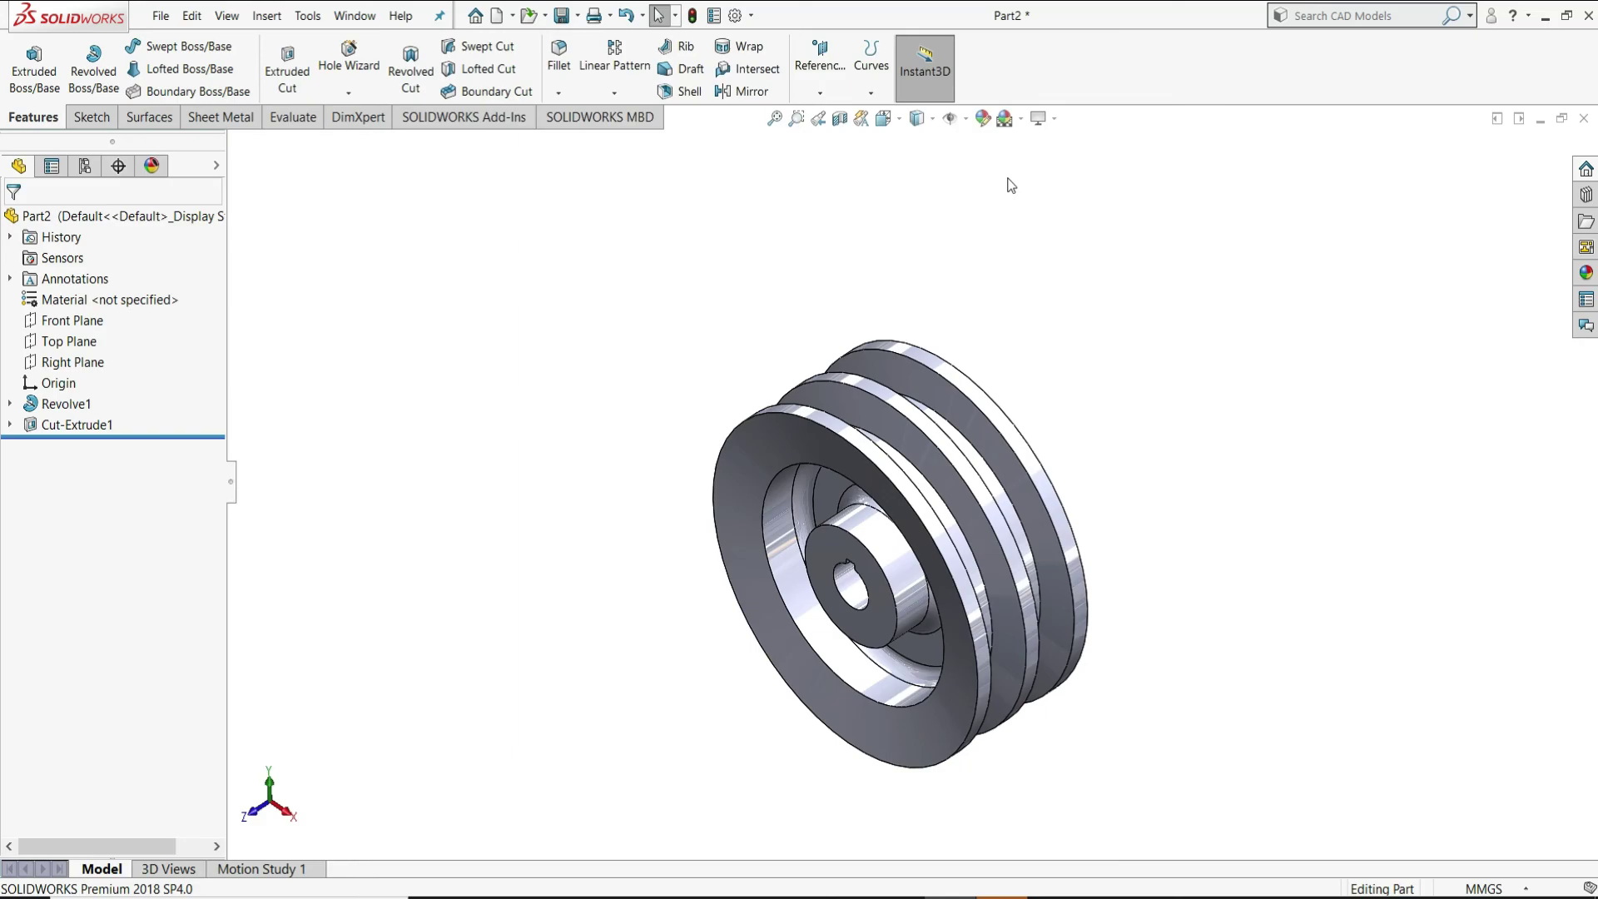
pyautogui.click(1586, 278)
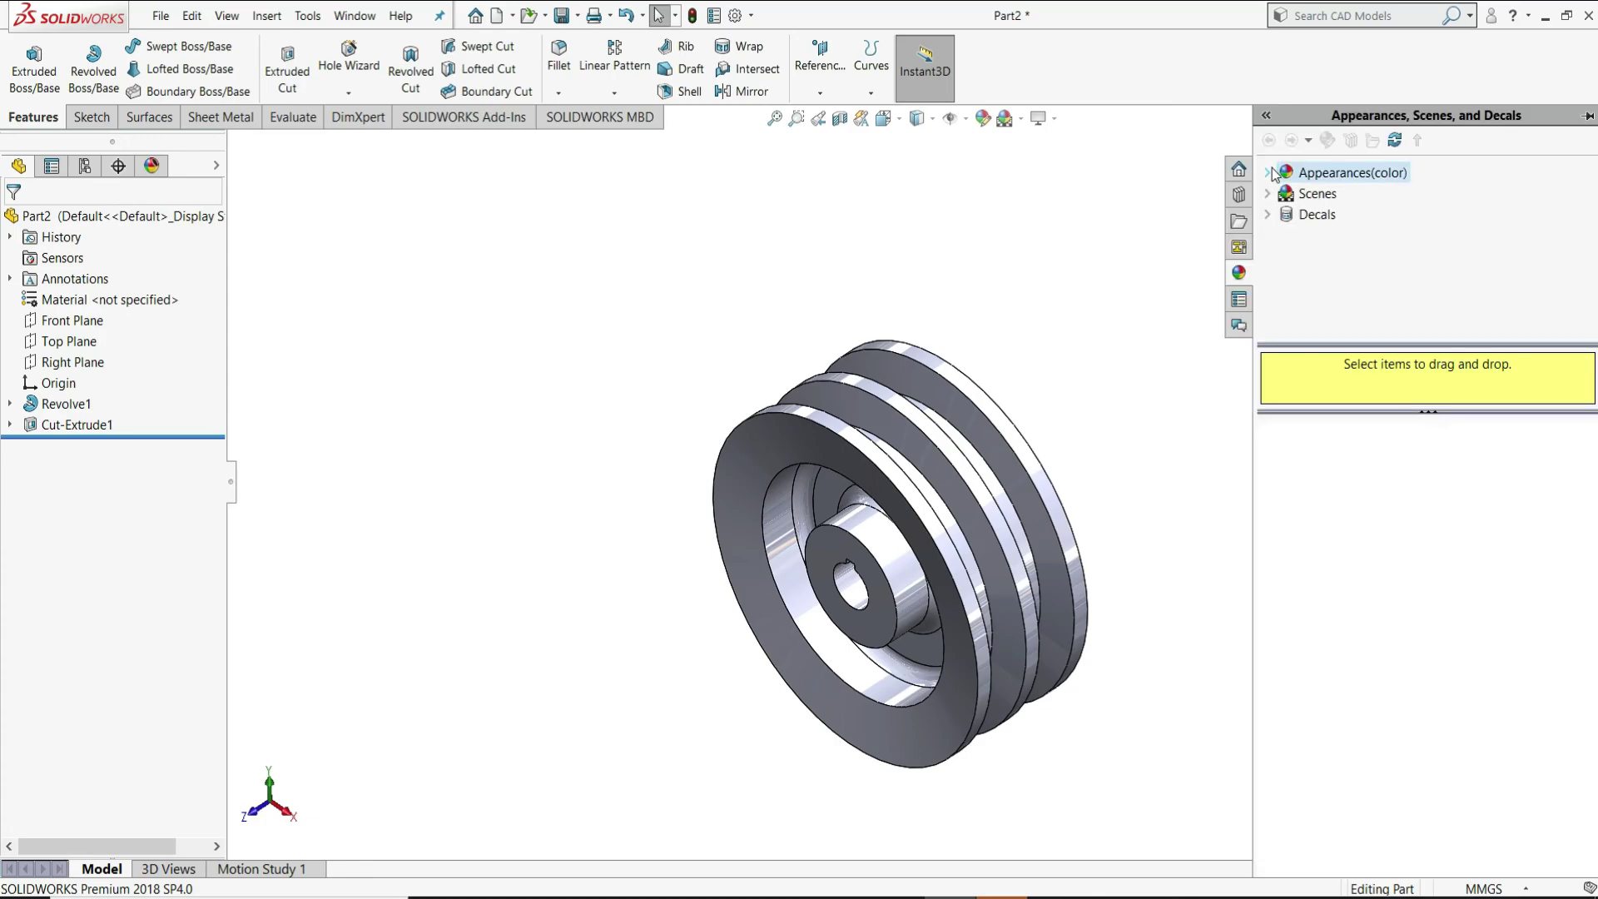
pyautogui.click(1316, 217)
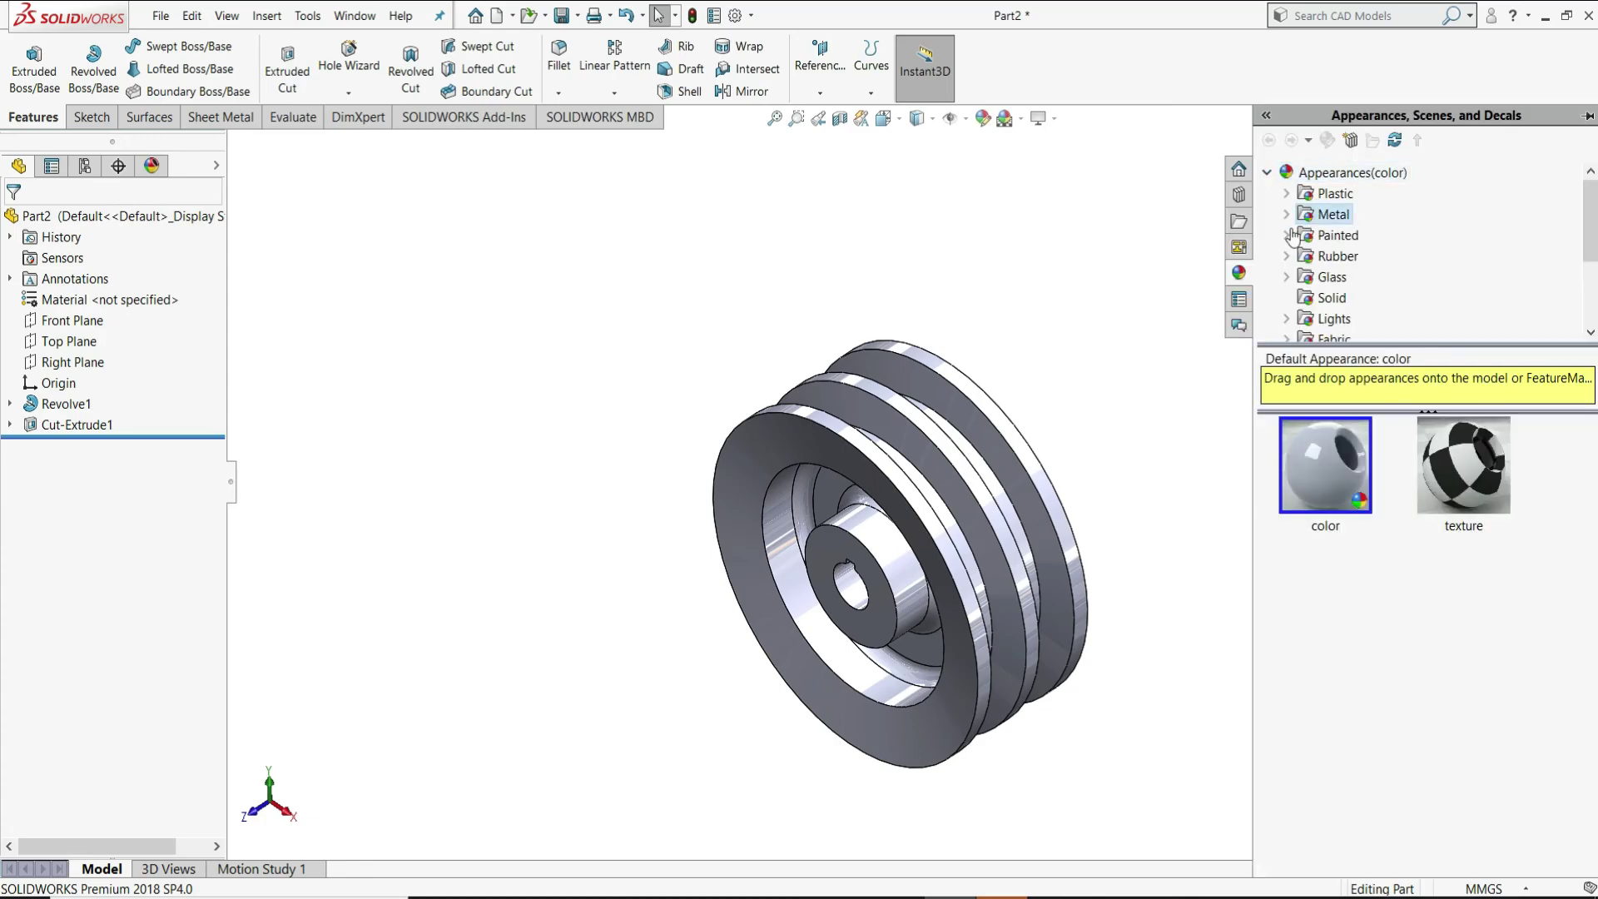
pyautogui.click(1287, 215)
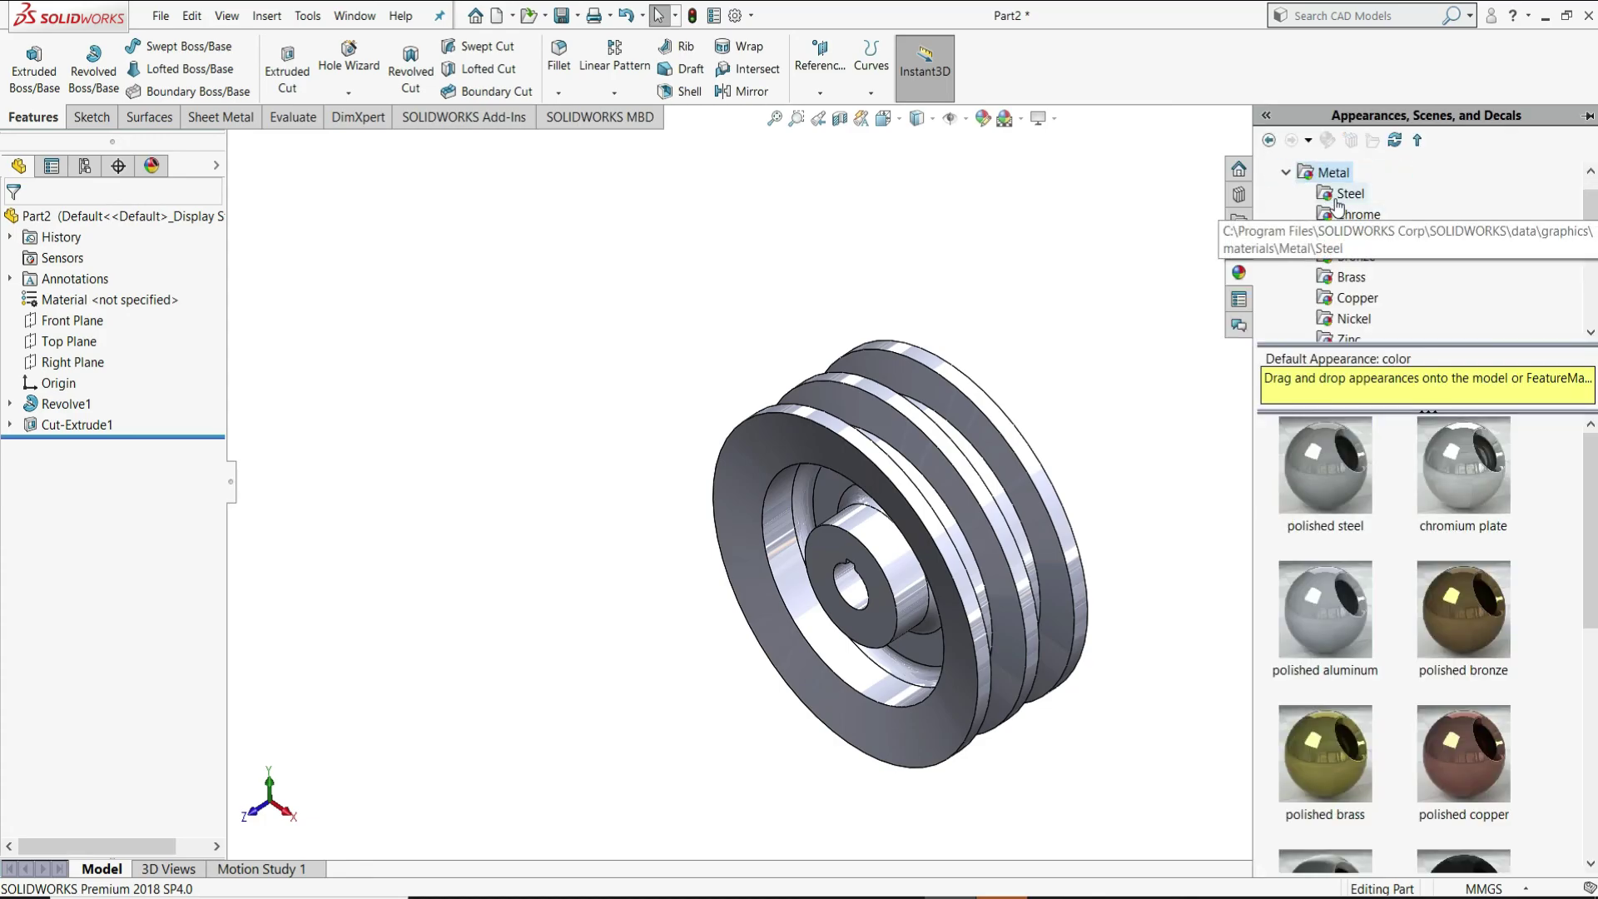
pyautogui.click(1337, 204)
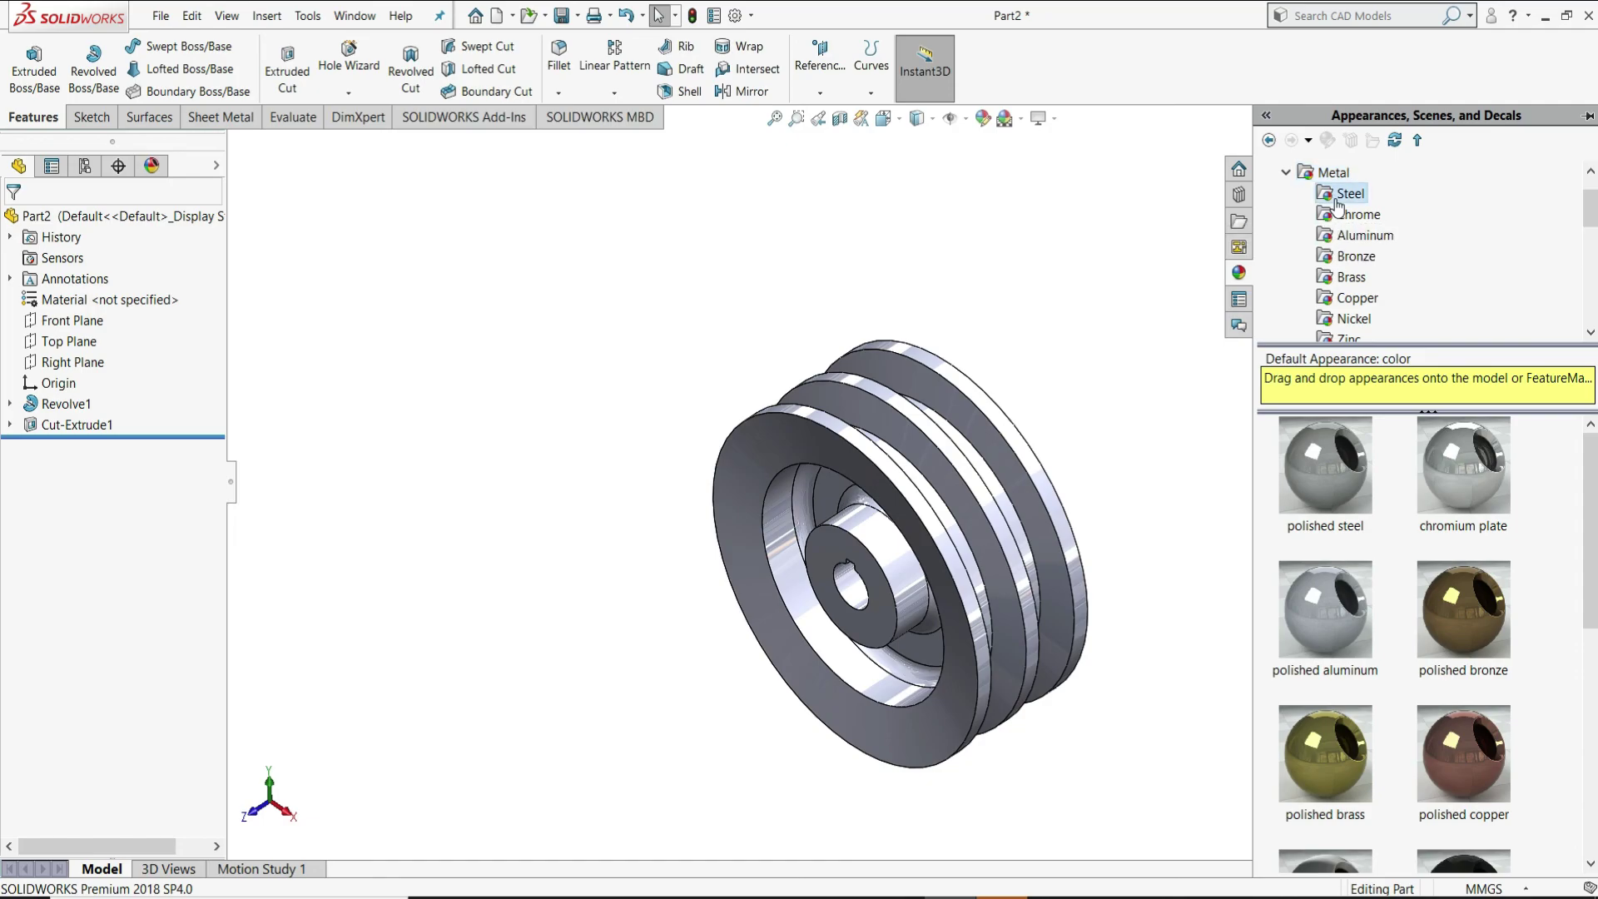
pyautogui.click(1307, 473)
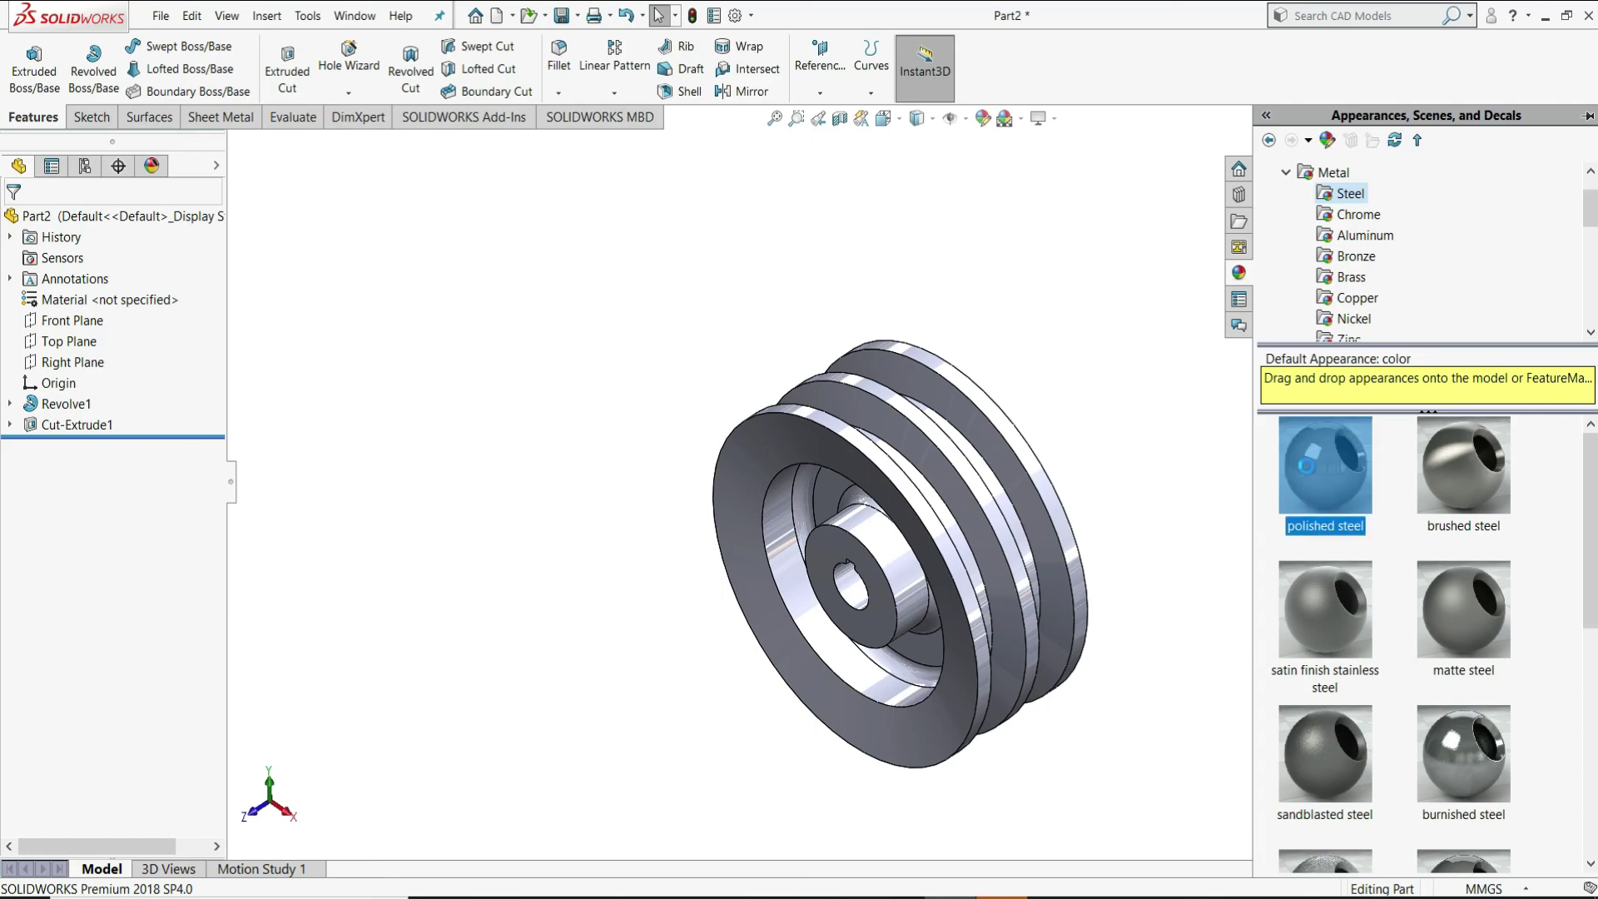
pyautogui.doubleClick(1307, 466)
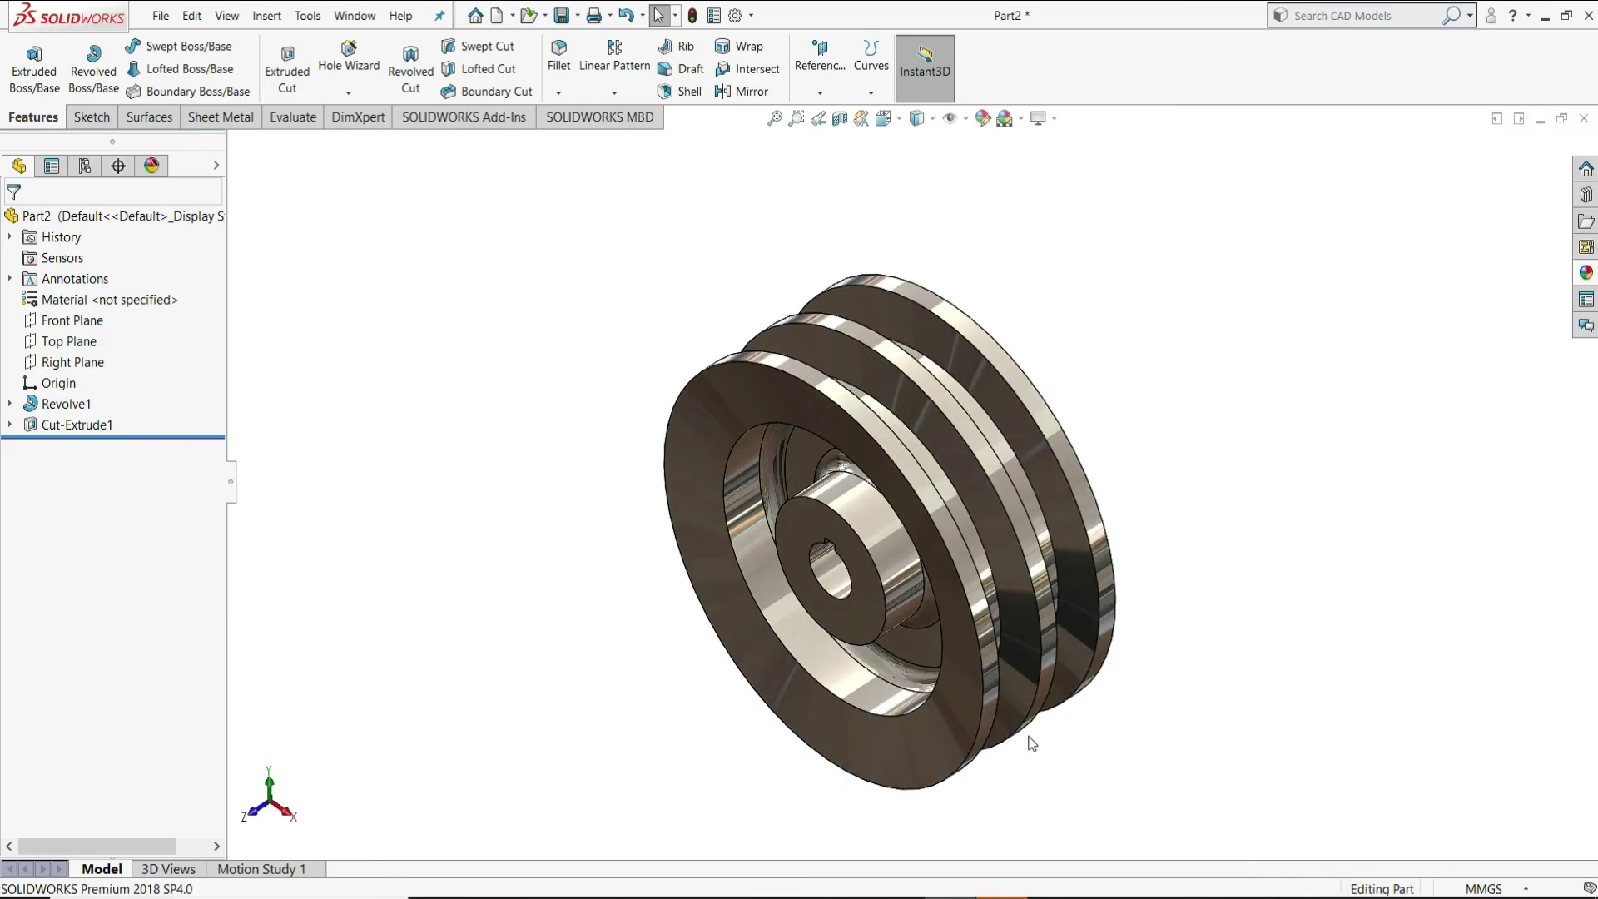
pyautogui.keyDown('ctrl'); pyautogui.moveTo(1032, 744); pyautogui.dragTo(1014, 694, button='middle'); pyautogui.keyUp('ctrl')
pyautogui.moveTo(1124, 379); pyautogui.dragTo(1125, 334, button='middle')
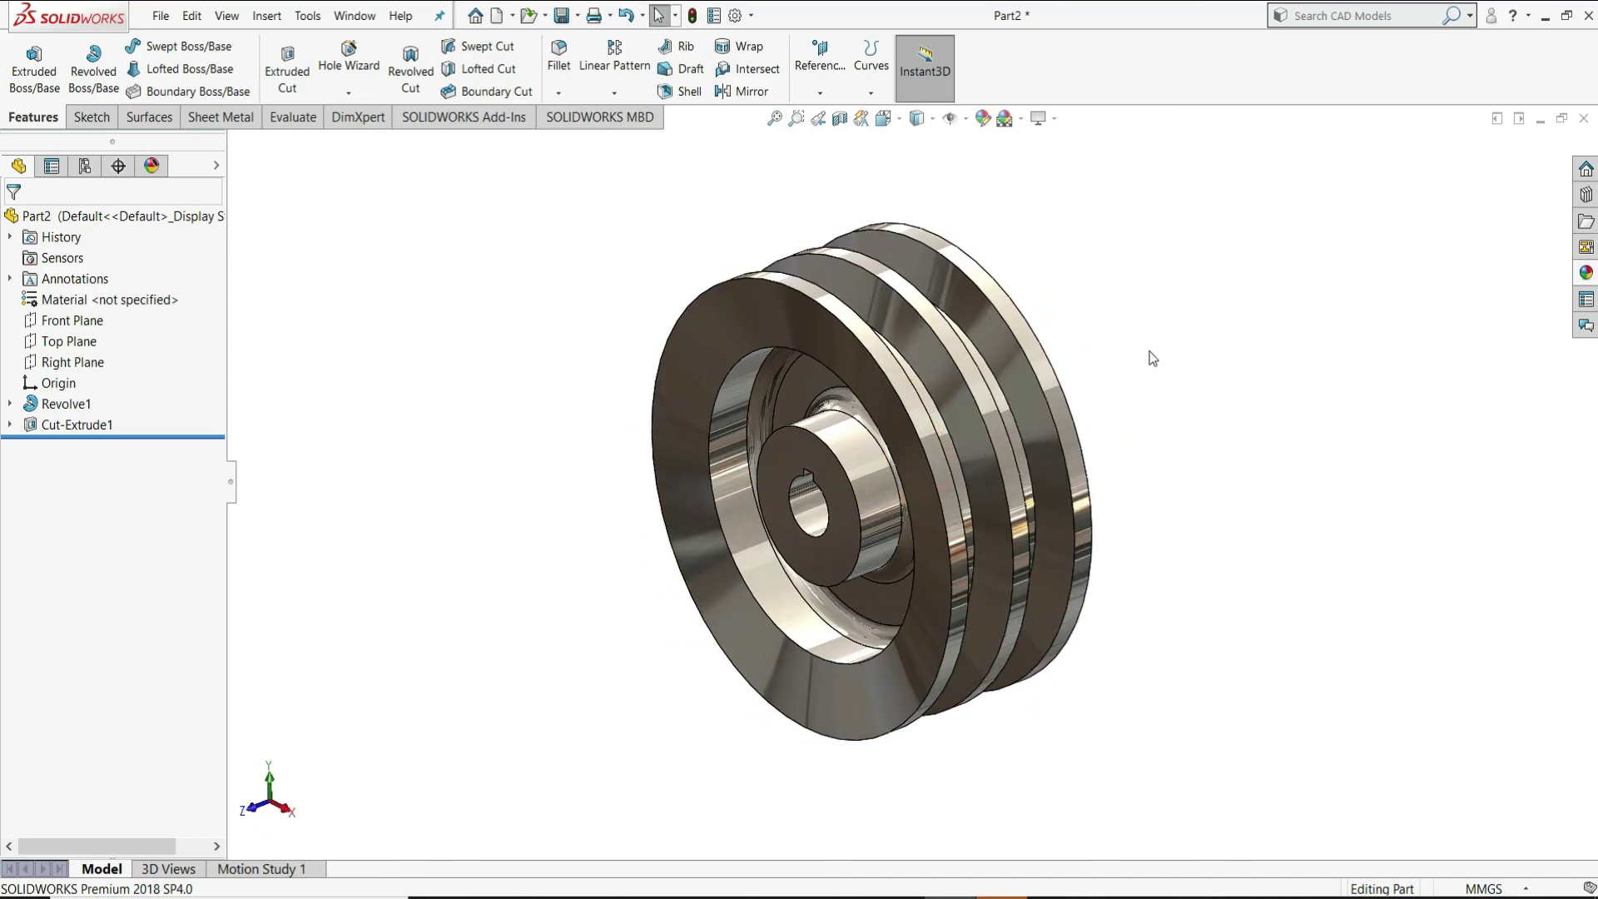